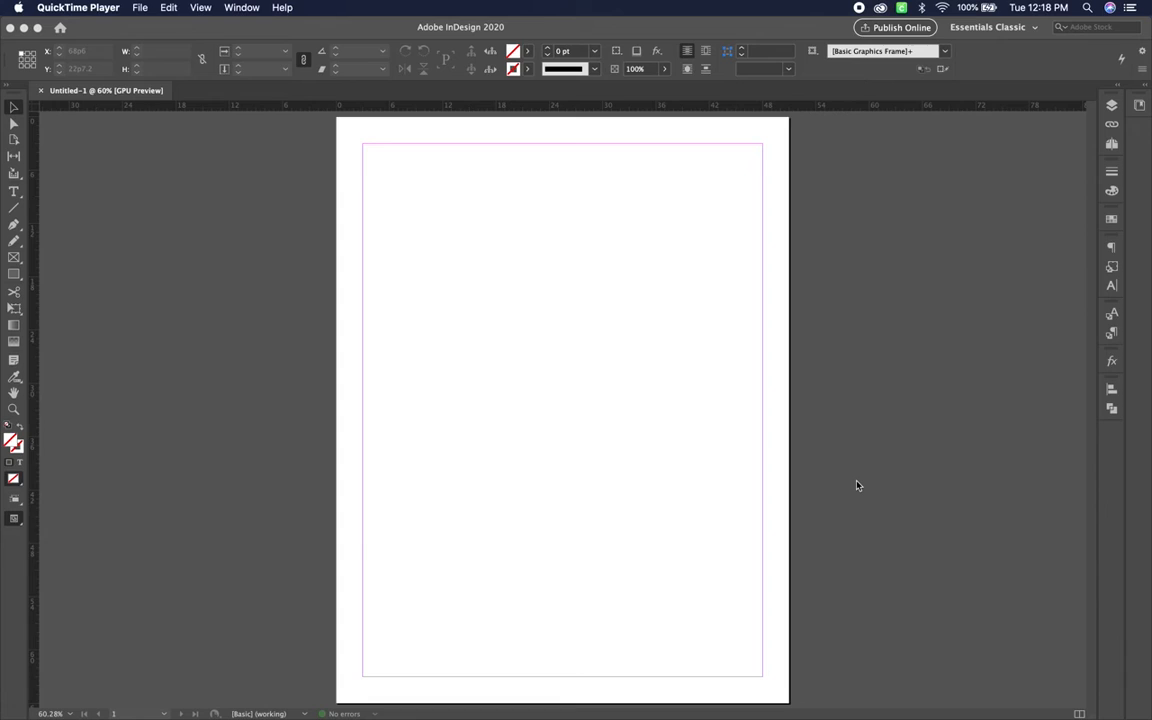
pyautogui.click(1113, 105)
pyautogui.click(1113, 105)
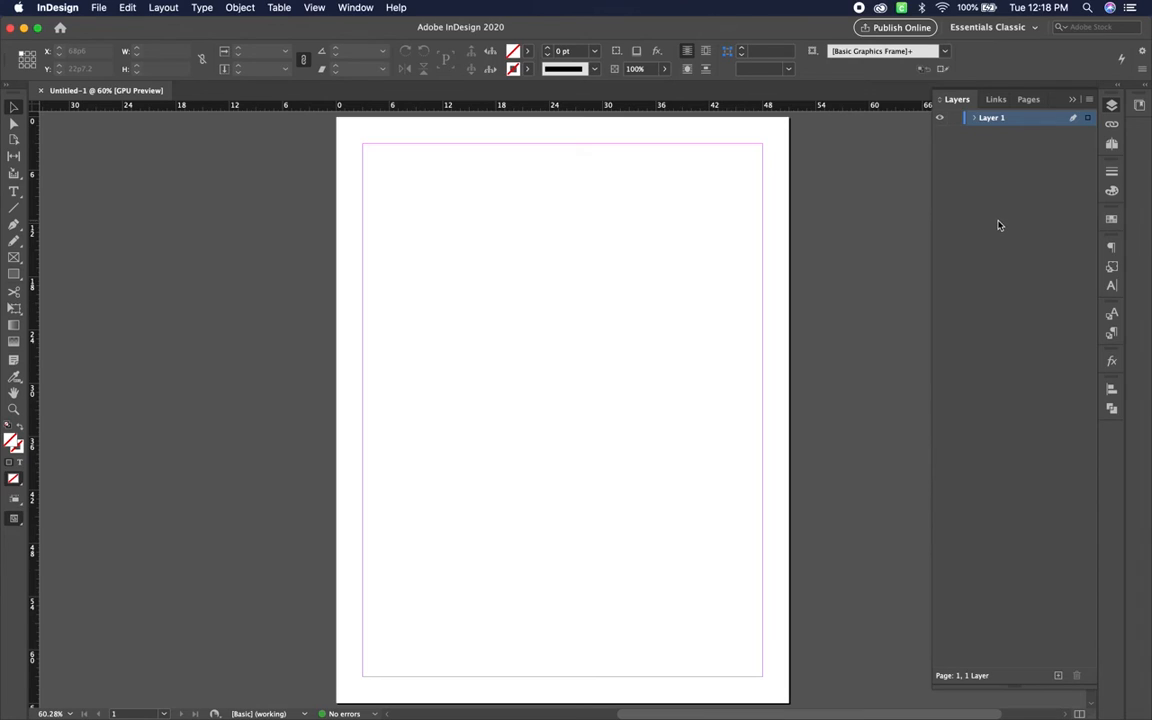
pyautogui.click(1112, 105)
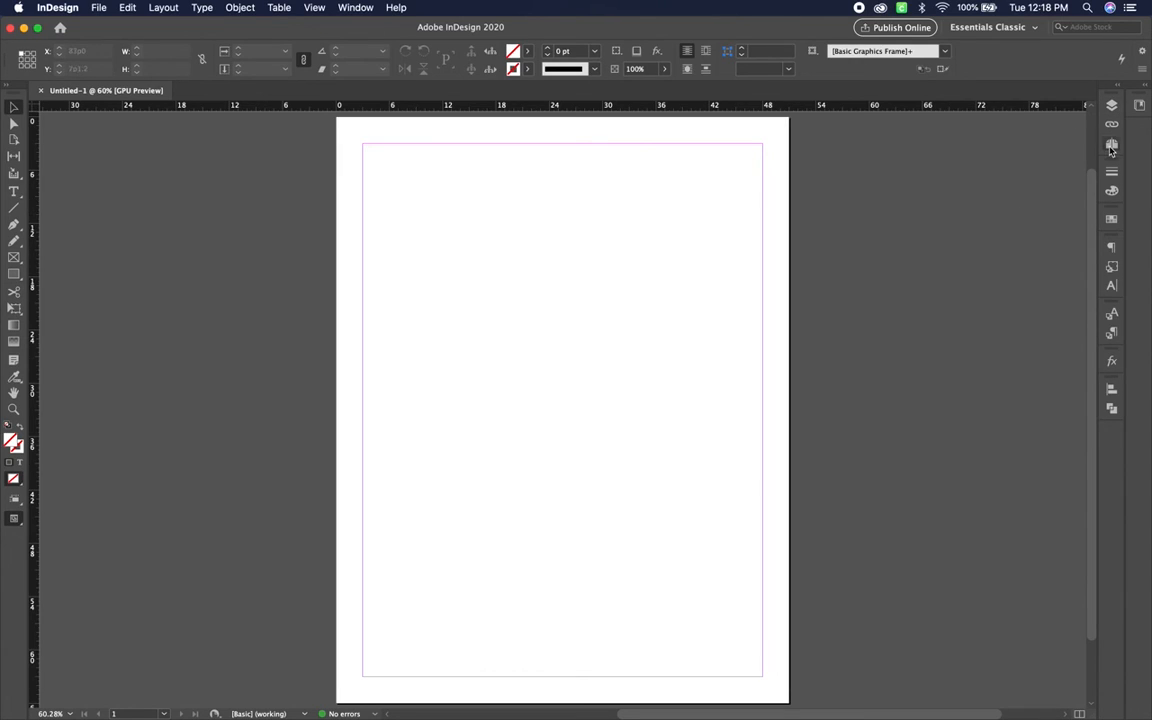
# - Add five new pages to the document
pyautogui.click(1112, 145)
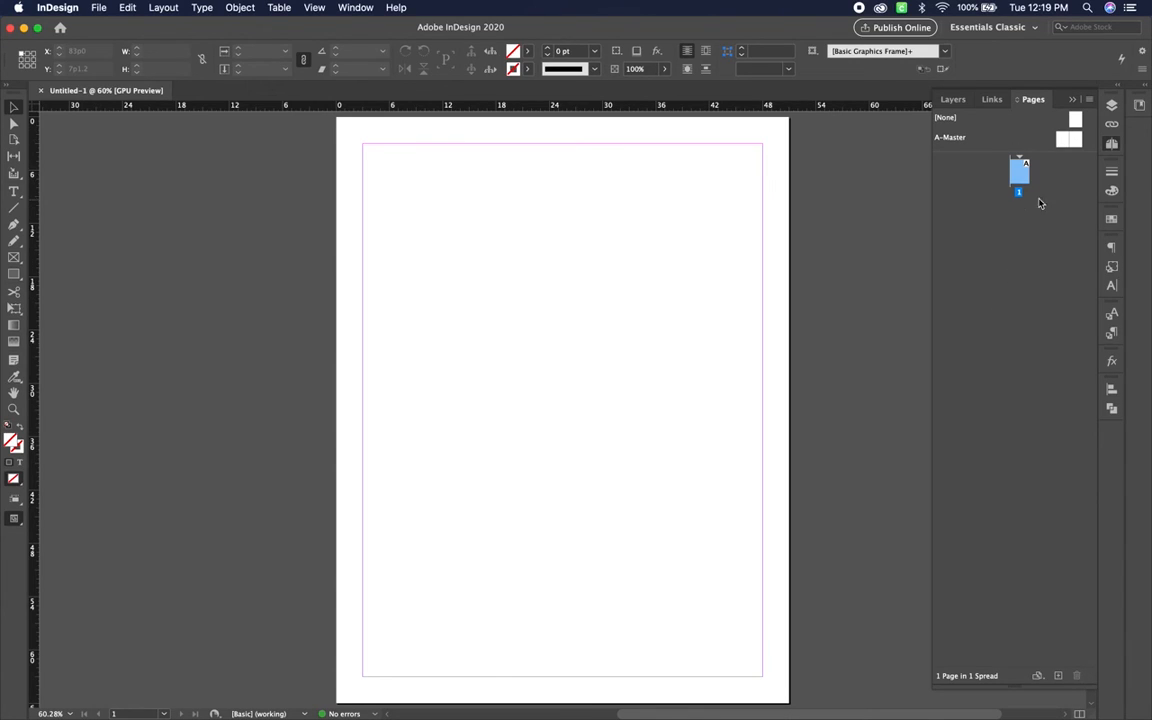
pyautogui.click(1058, 676)
pyautogui.click(1058, 676)
pyautogui.click(1058, 676)
pyautogui.click(1058, 676)
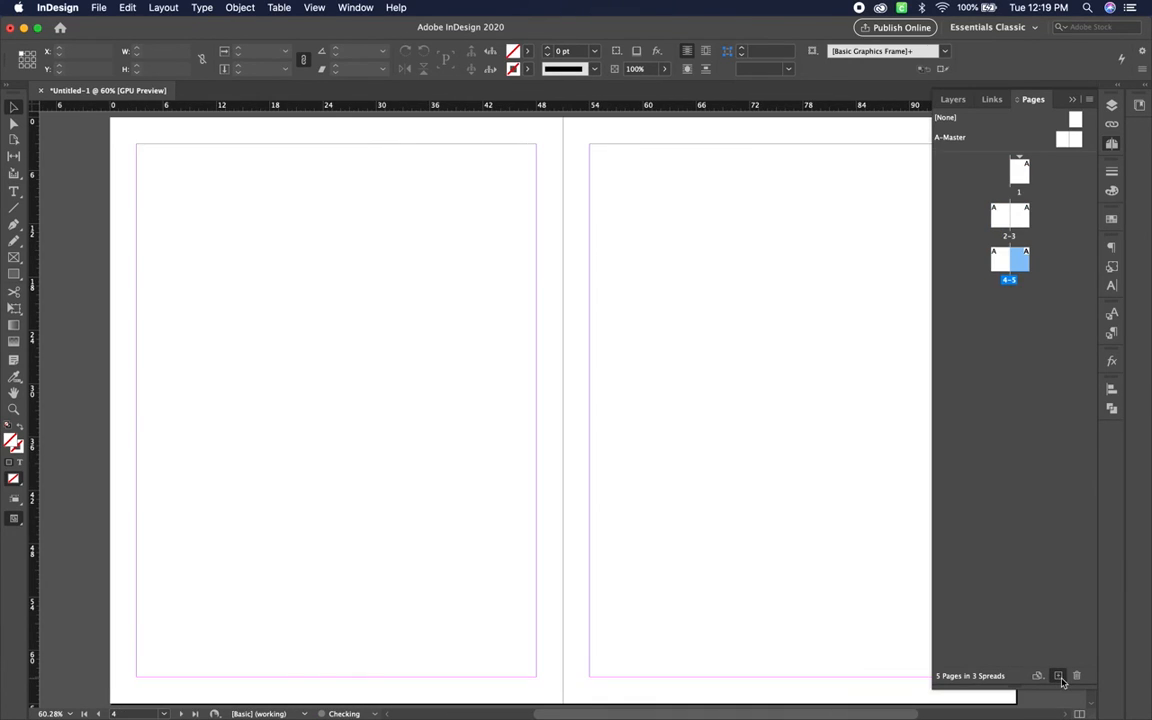
pyautogui.click(1058, 676)
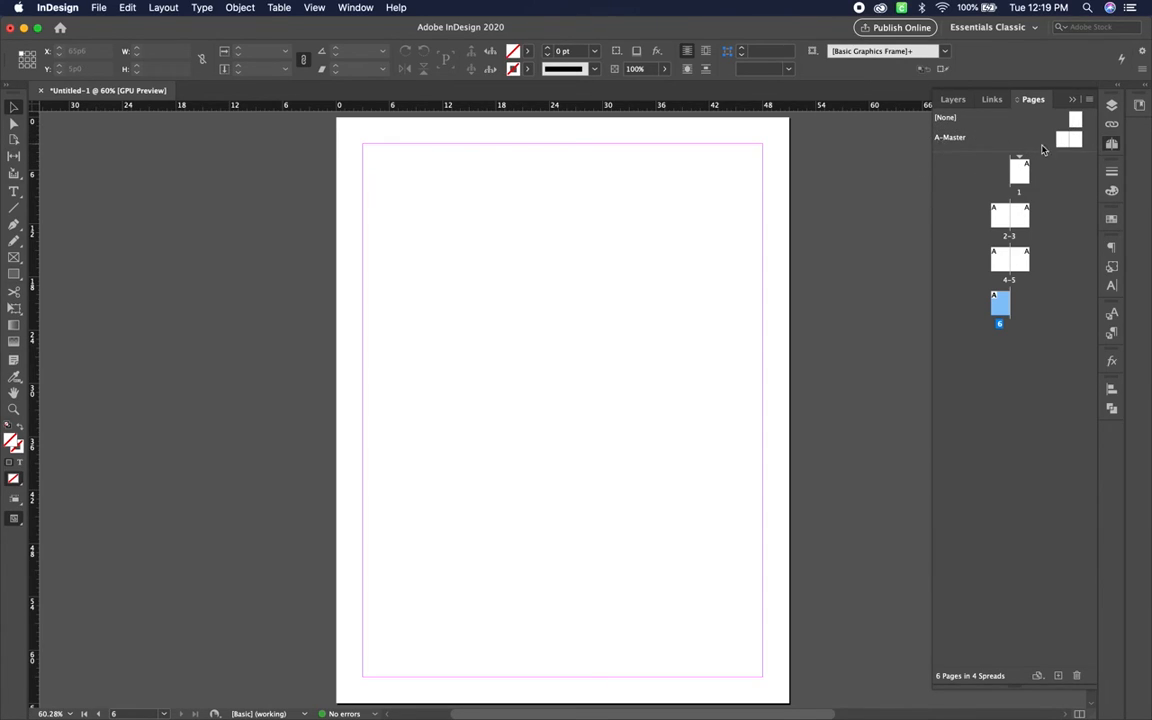
# - Open A-Master and draw an ellipse about 33p2 wide and 34p6 high on its left page
pyautogui.moveTo(1030, 155); pyautogui.dragTo(1041, 216)
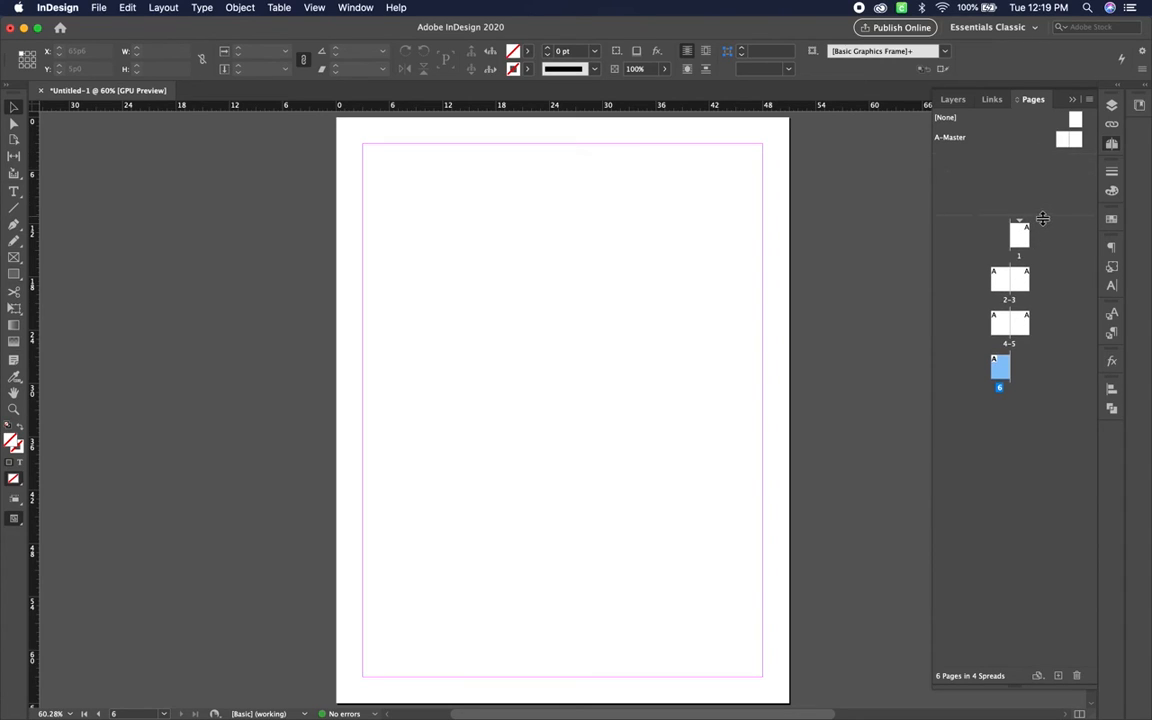
pyautogui.doubleClick(1065, 146)
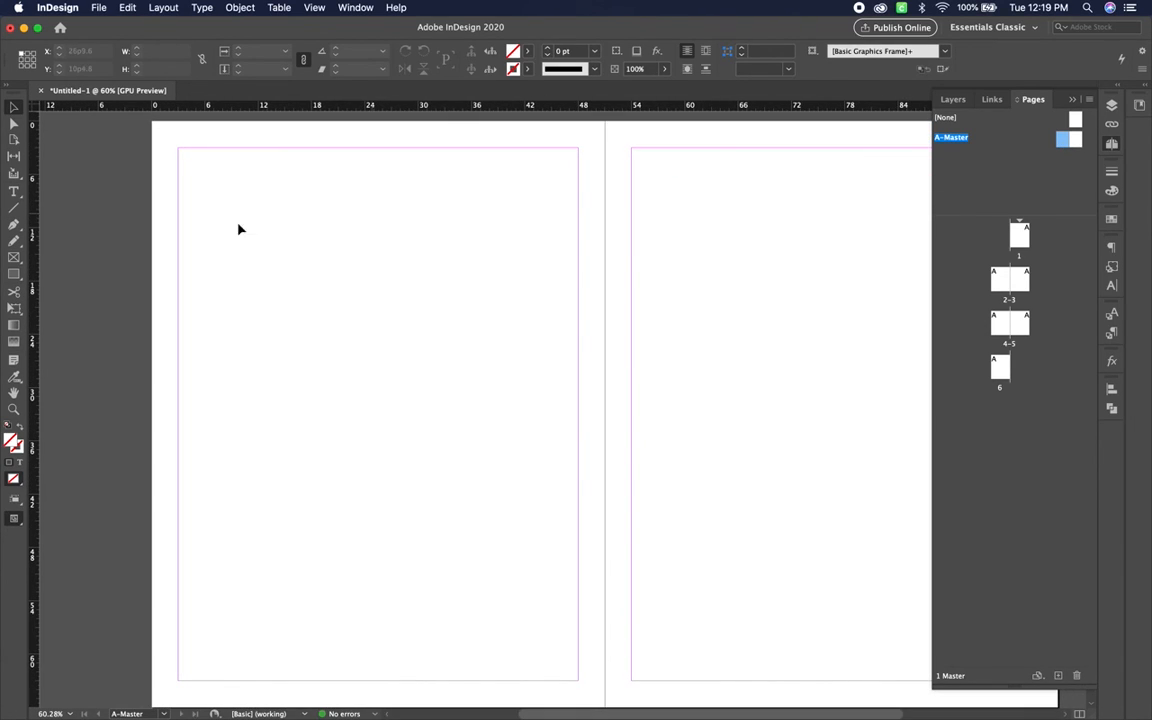
pyautogui.click(14, 274)
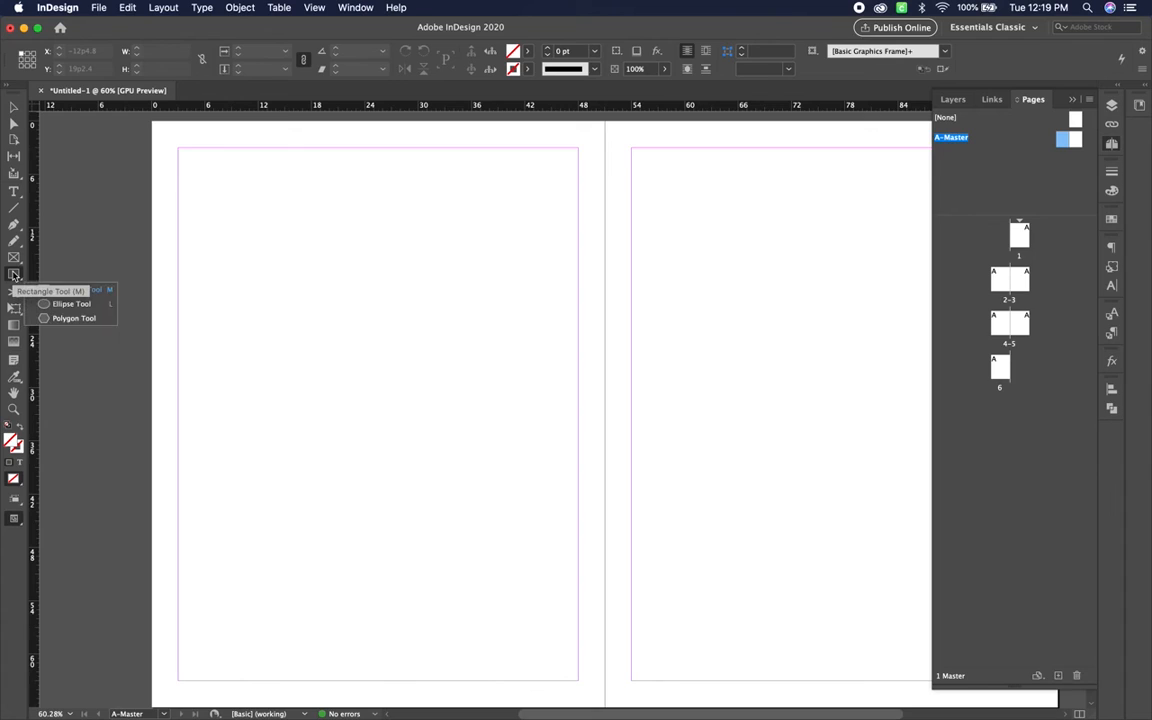
pyautogui.click(69, 304)
pyautogui.moveTo(261, 229); pyautogui.dragTo(552, 534)
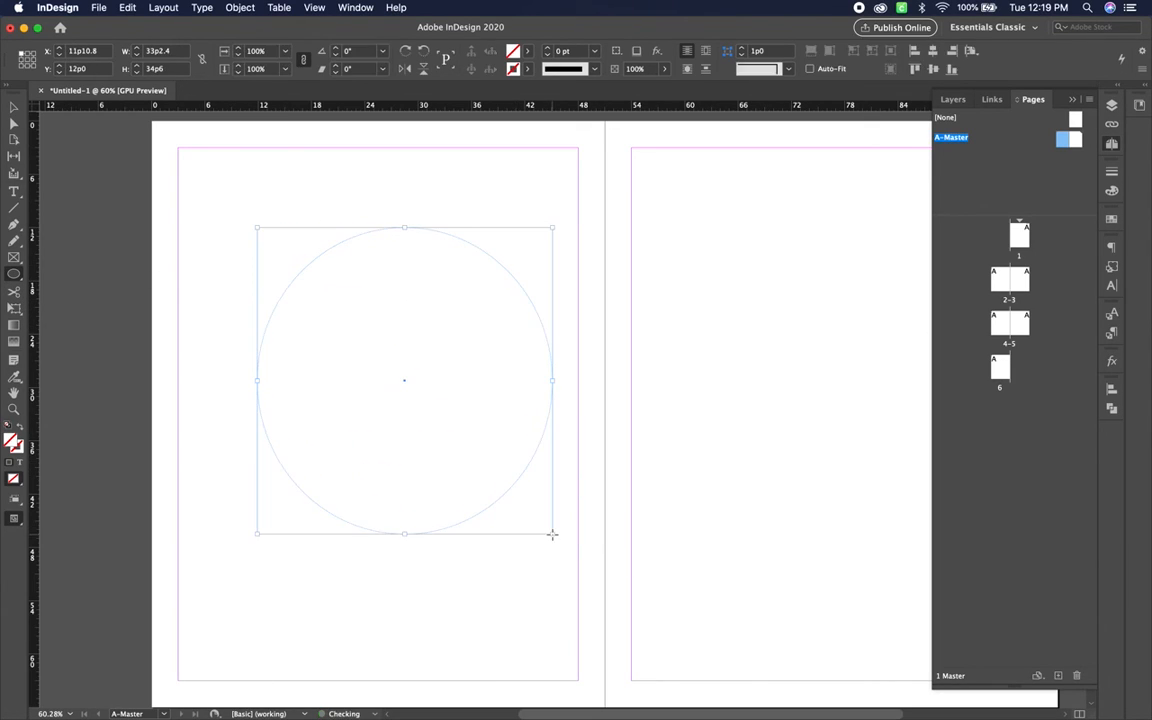
# - Fill the ellipse with [Black] and place a duplicate of it on the right page of A-Master
pyautogui.click(527, 51)
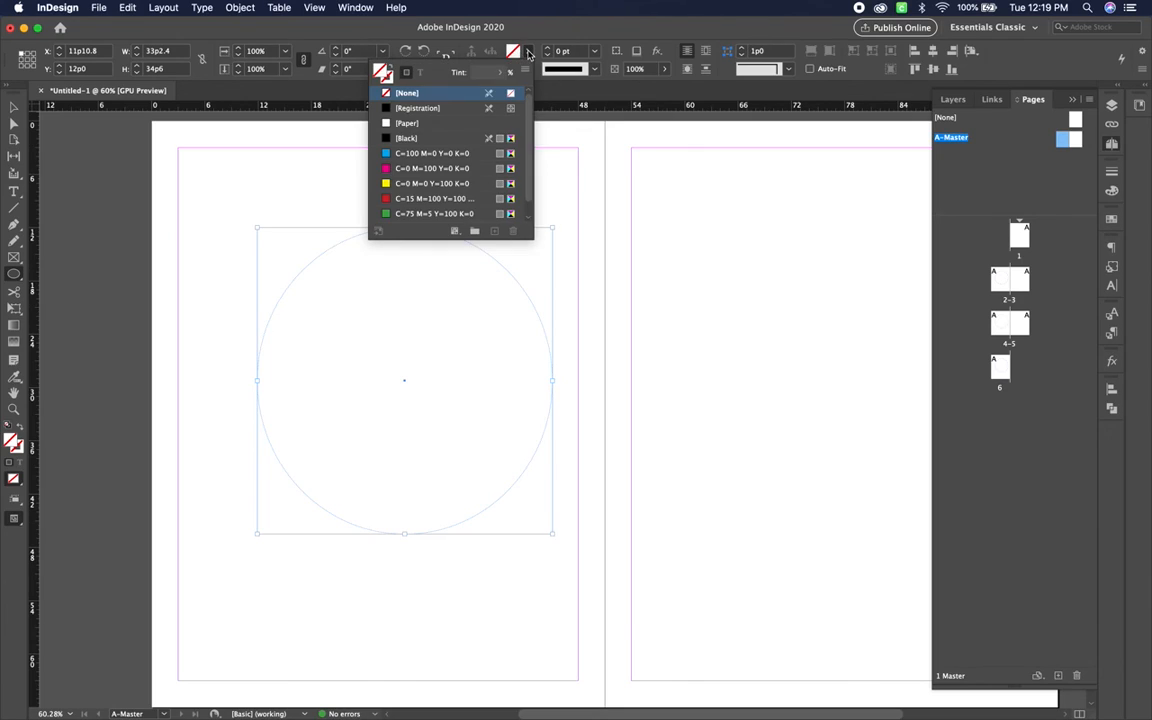
pyautogui.click(430, 137)
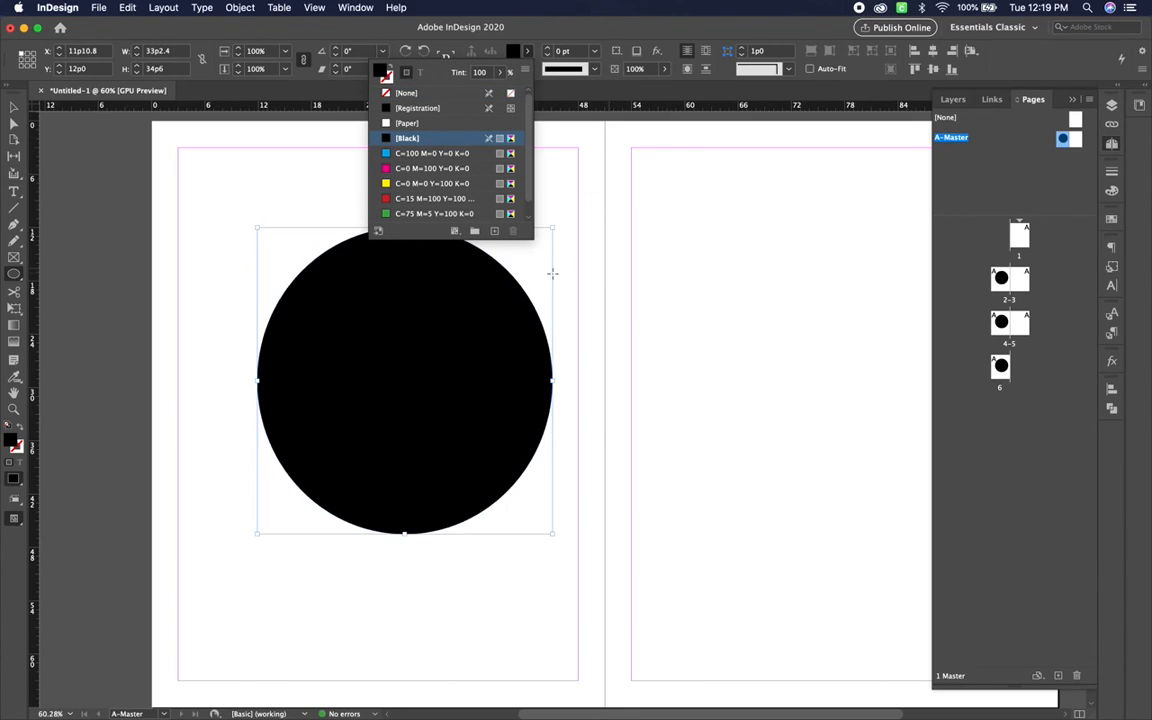
pyautogui.click(14, 107)
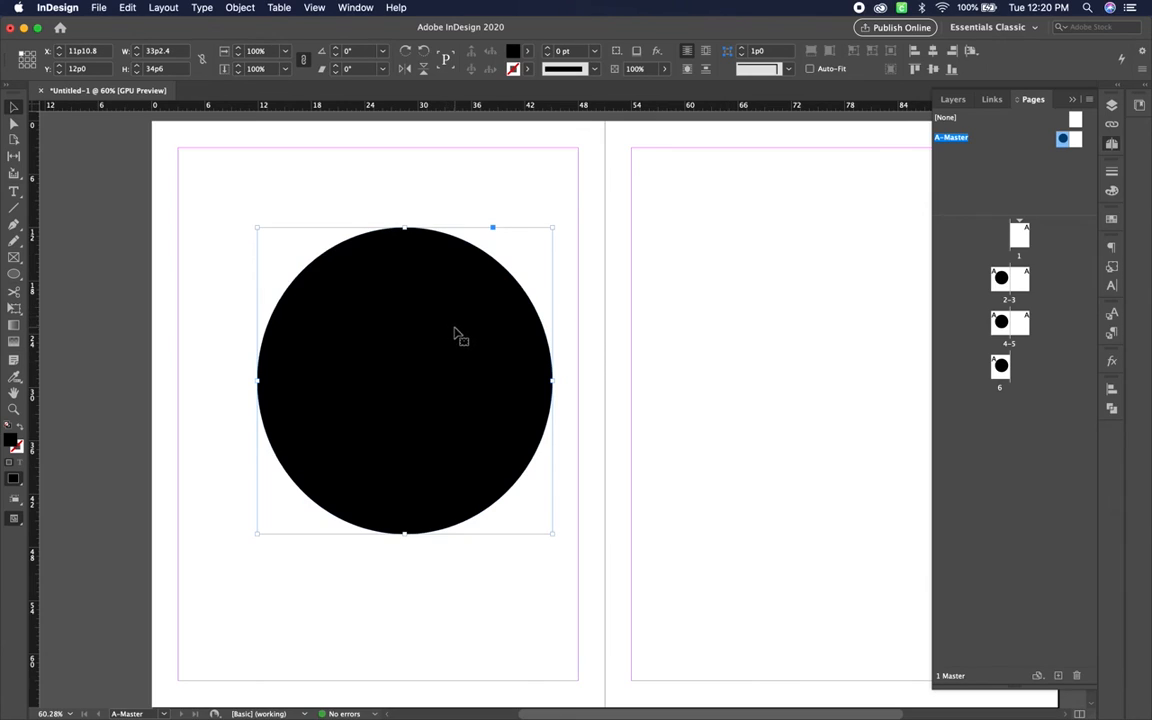
pyautogui.keyDown('alt'); pyautogui.moveTo(460, 329); pyautogui.dragTo(895, 352); pyautogui.keyUp('alt')
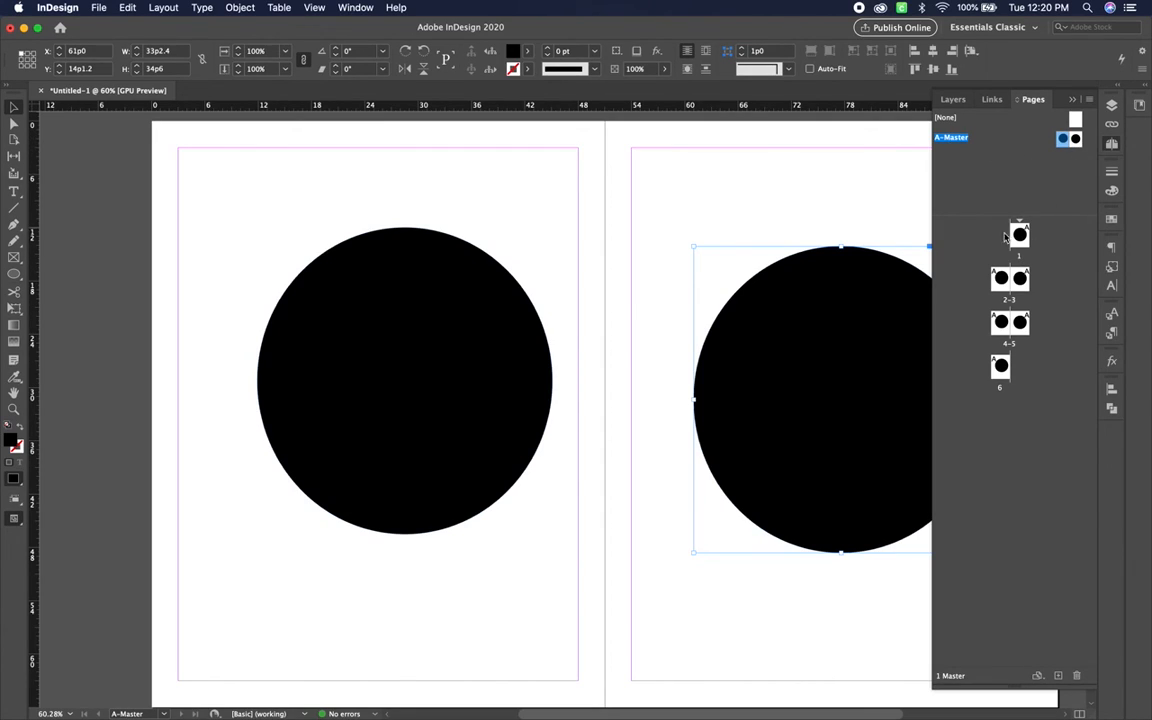
# - Try to select the master ellipse directly on document page 2
pyautogui.click(1000, 283)
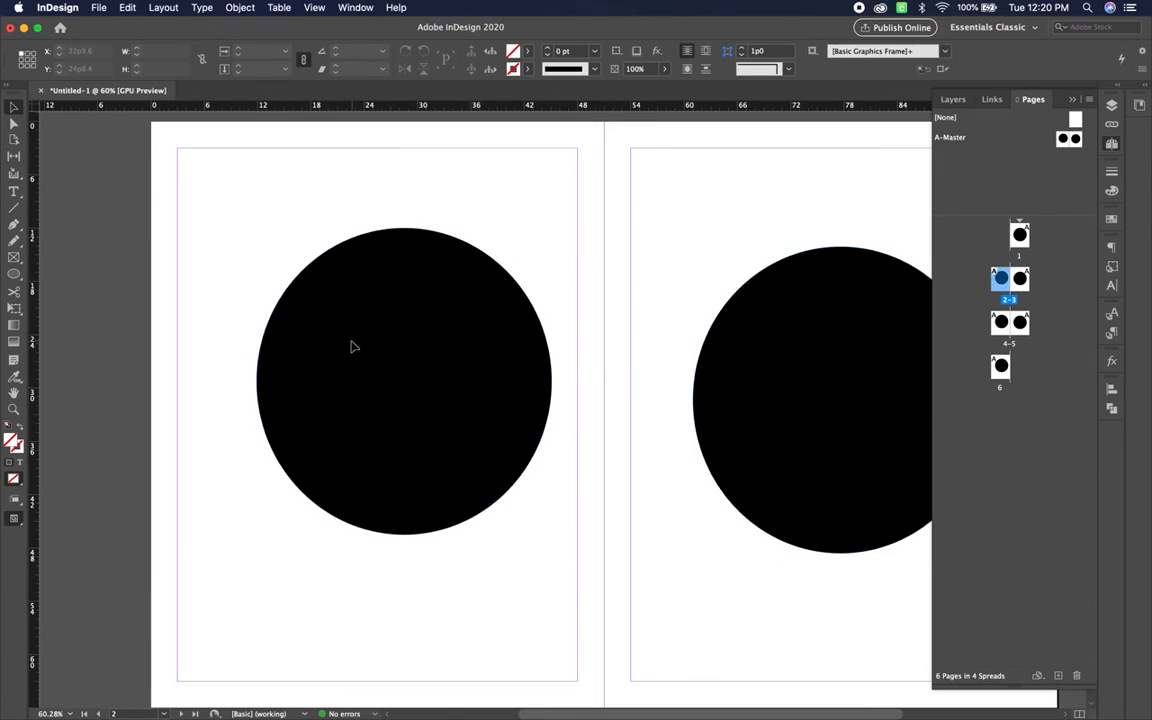
pyautogui.moveTo(391, 229); pyautogui.dragTo(442, 388)
pyautogui.moveTo(303, 229); pyautogui.dragTo(481, 404)
pyautogui.moveTo(411, 311); pyautogui.dragTo(624, 524)
# - Delete the black ellipse from the left page of A-Master
pyautogui.doubleClick(1063, 140)
pyautogui.click(373, 328)
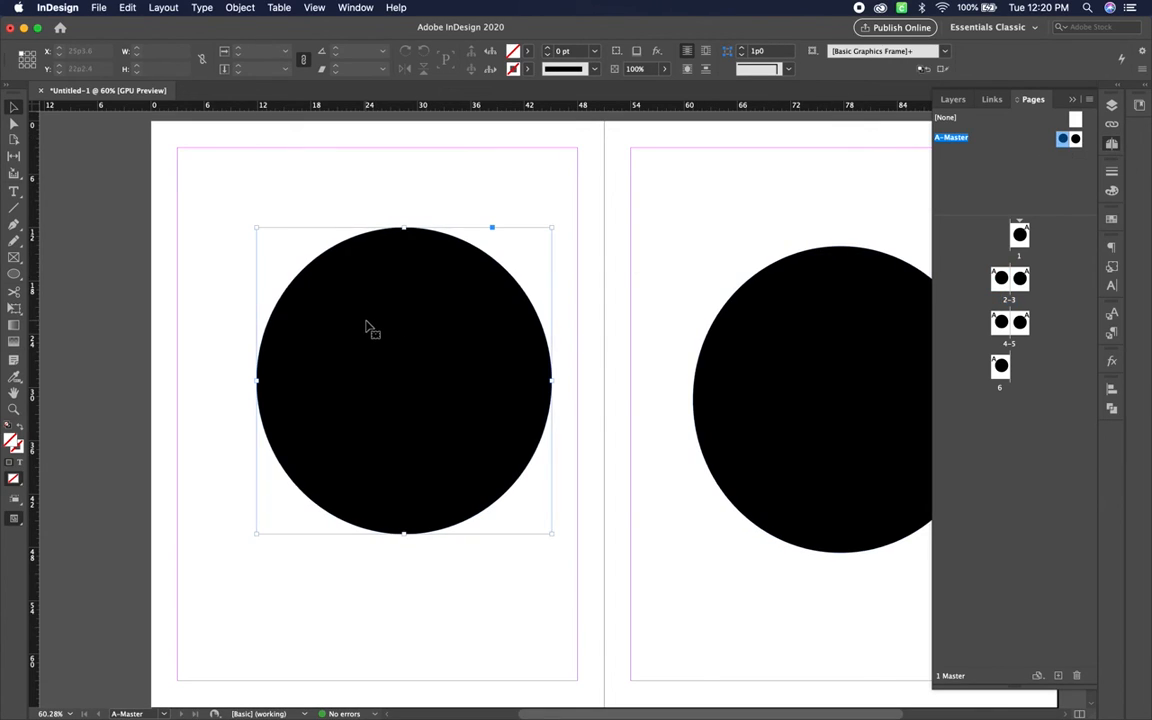
pyautogui.press('Delete')
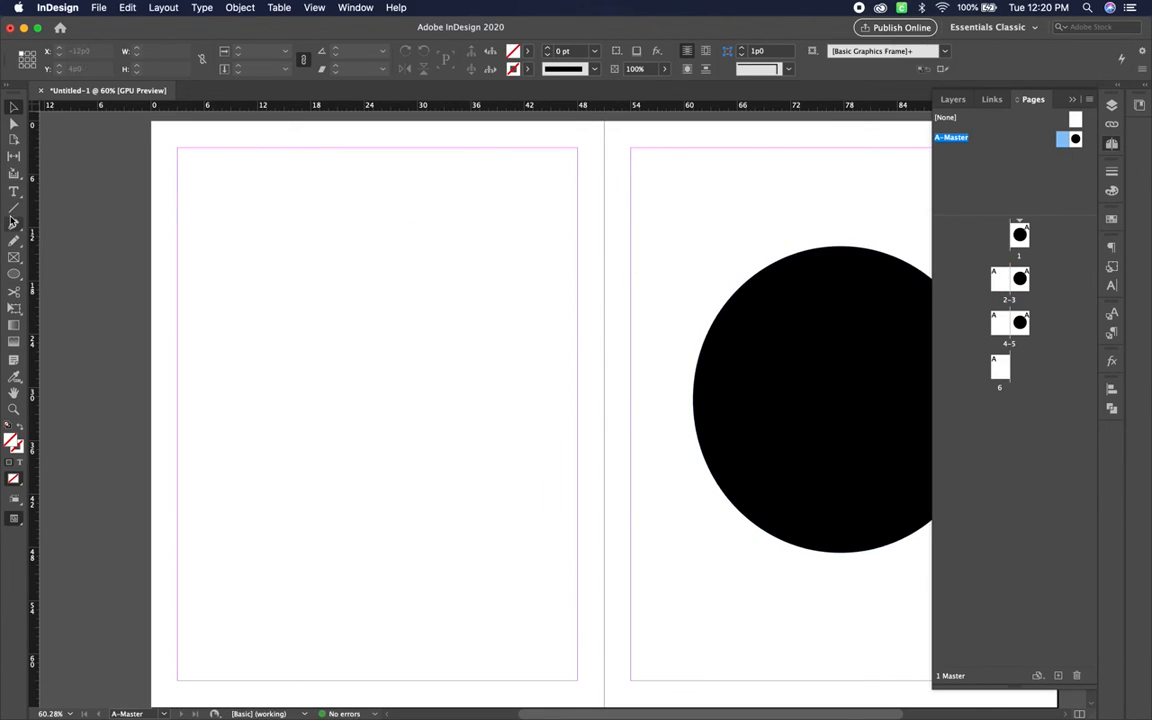
# - Draw a horizontal line about 36p10 long near the top of A-Master's left page, with a 20 pt thick-thin stroke
pyautogui.click(14, 208)
pyautogui.moveTo(178, 197); pyautogui.dragTo(504, 198)
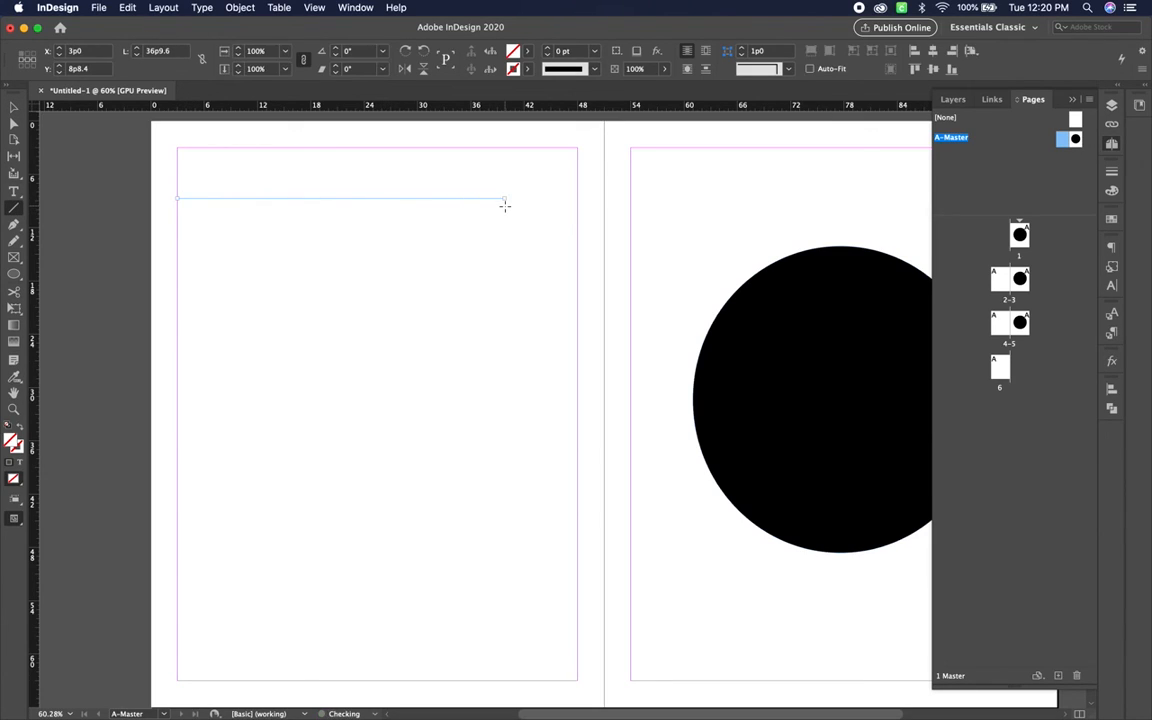
pyautogui.keyDown('shift'); pyautogui.click(548, 48); pyautogui.keyUp('shift')
pyautogui.keyDown('shift'); pyautogui.click(548, 48); pyautogui.keyUp('shift')
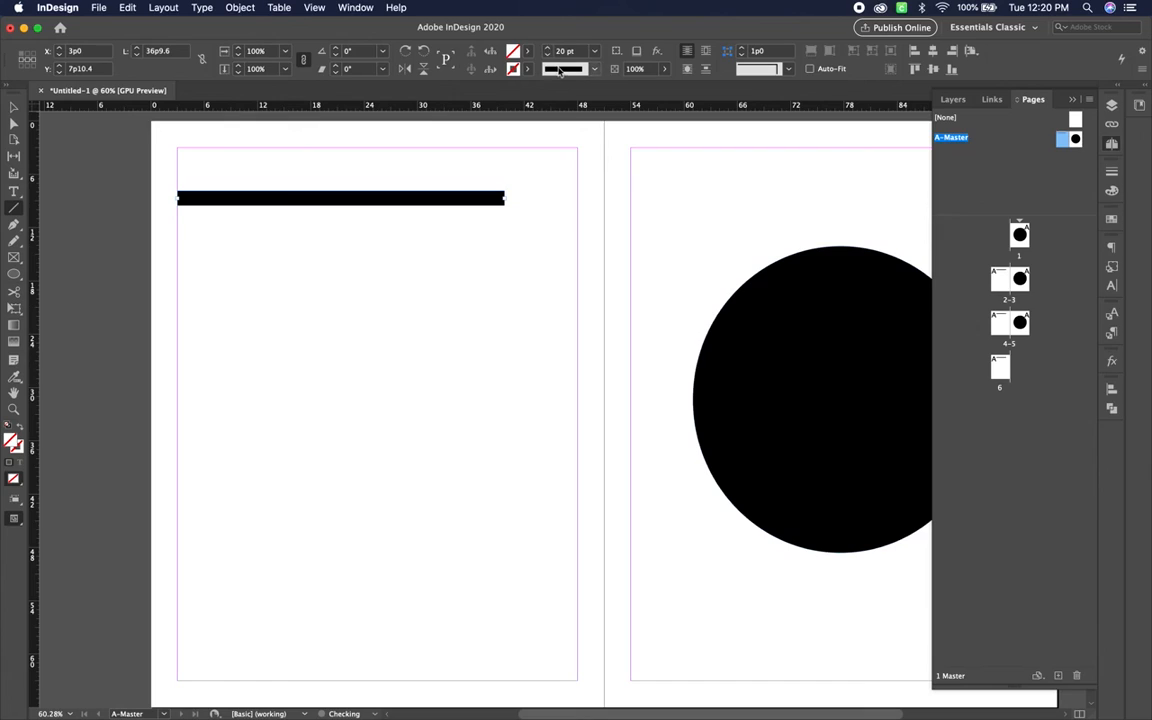
pyautogui.click(560, 70)
pyautogui.click(590, 112)
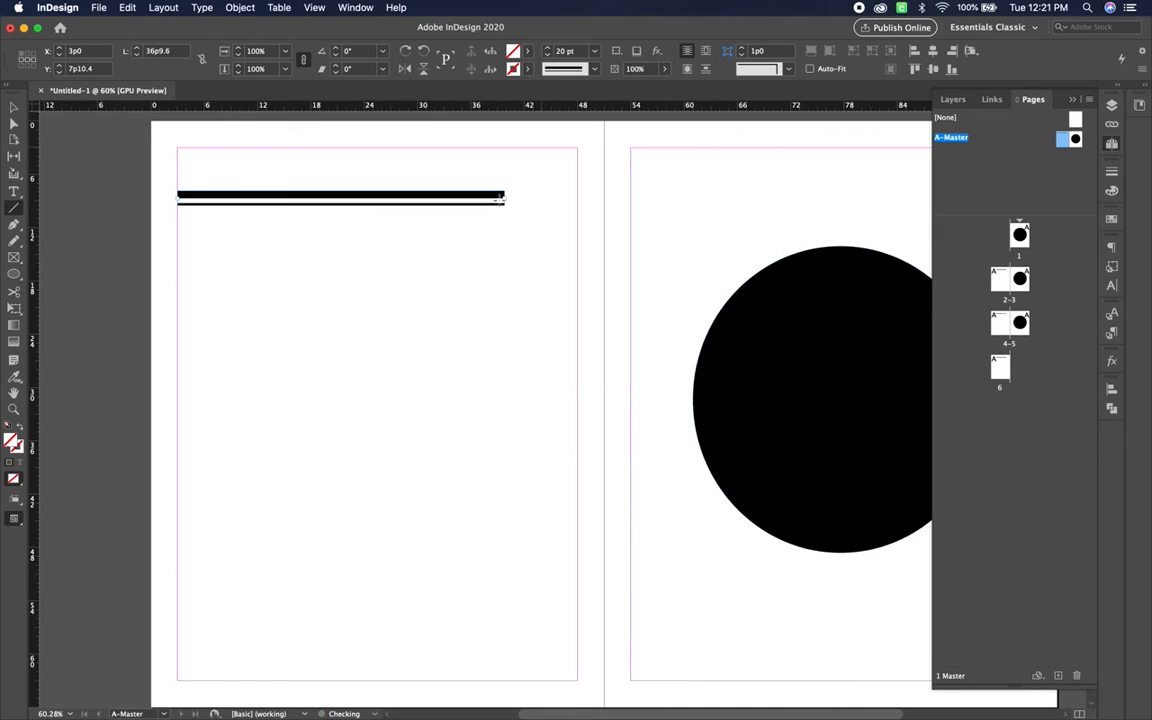
pyautogui.click(14, 107)
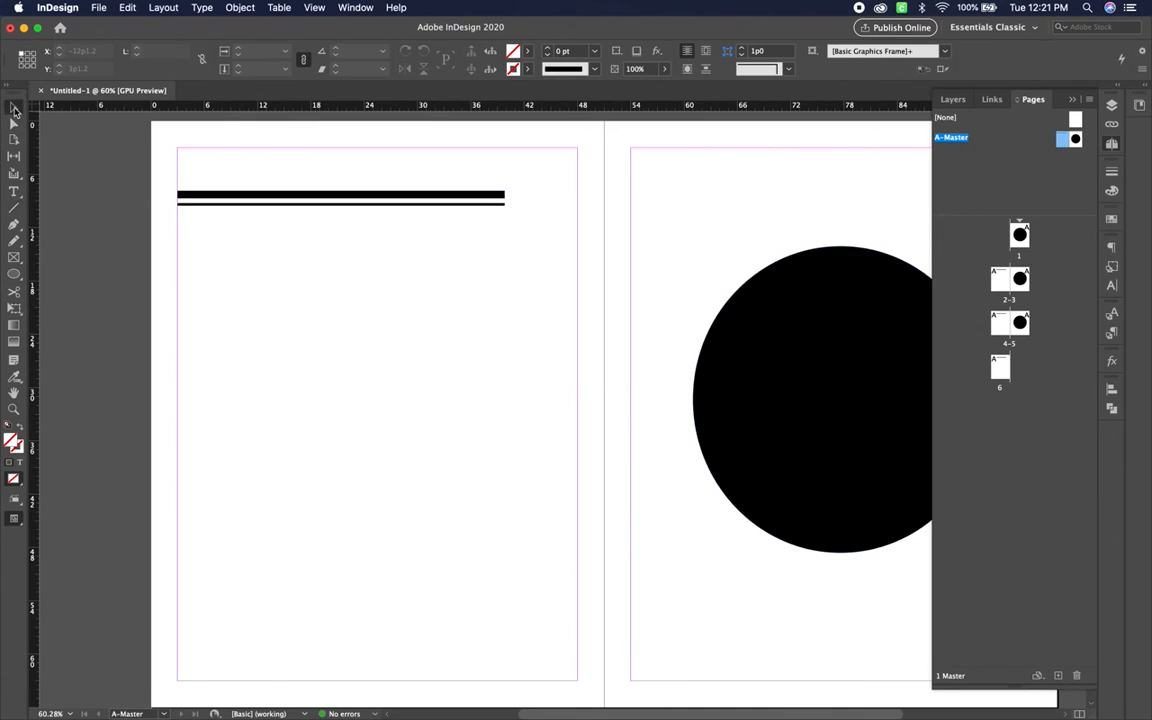
# - View pages 2 and 4 to check how the A-Master line appears on them
pyautogui.click(1014, 282)
pyautogui.doubleClick(1004, 281)
pyautogui.doubleClick(1000, 322)
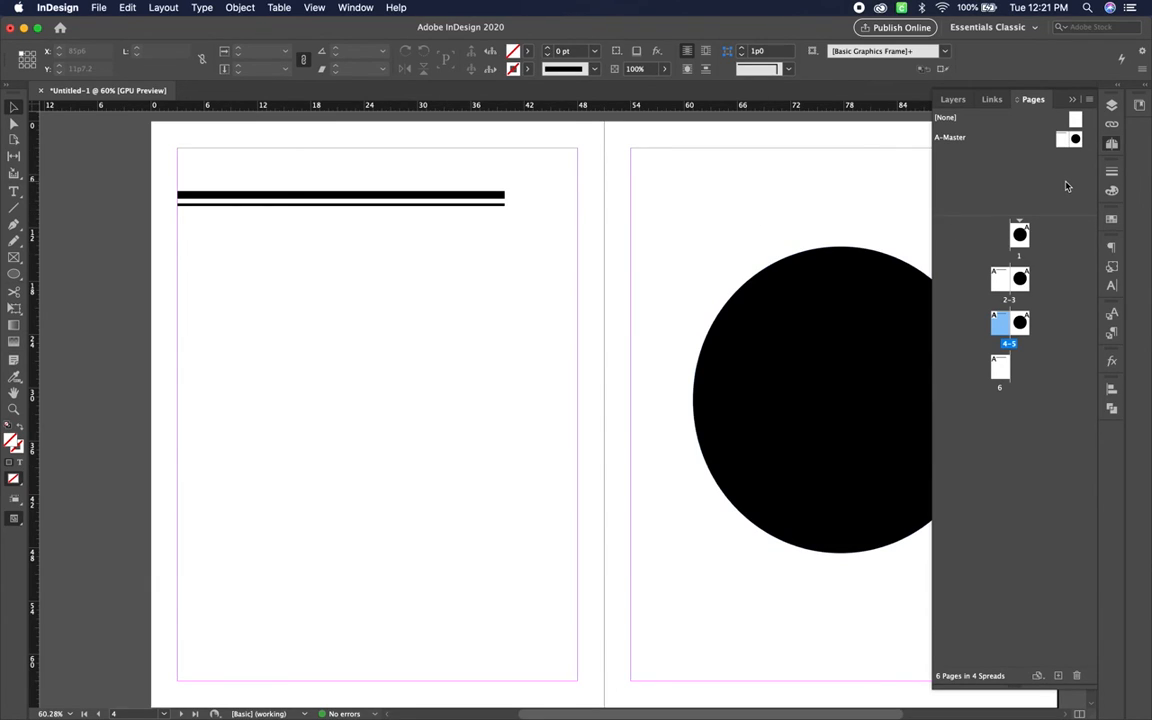
# - Open page 1 and apply the [None] master to it
pyautogui.doubleClick(1021, 237)
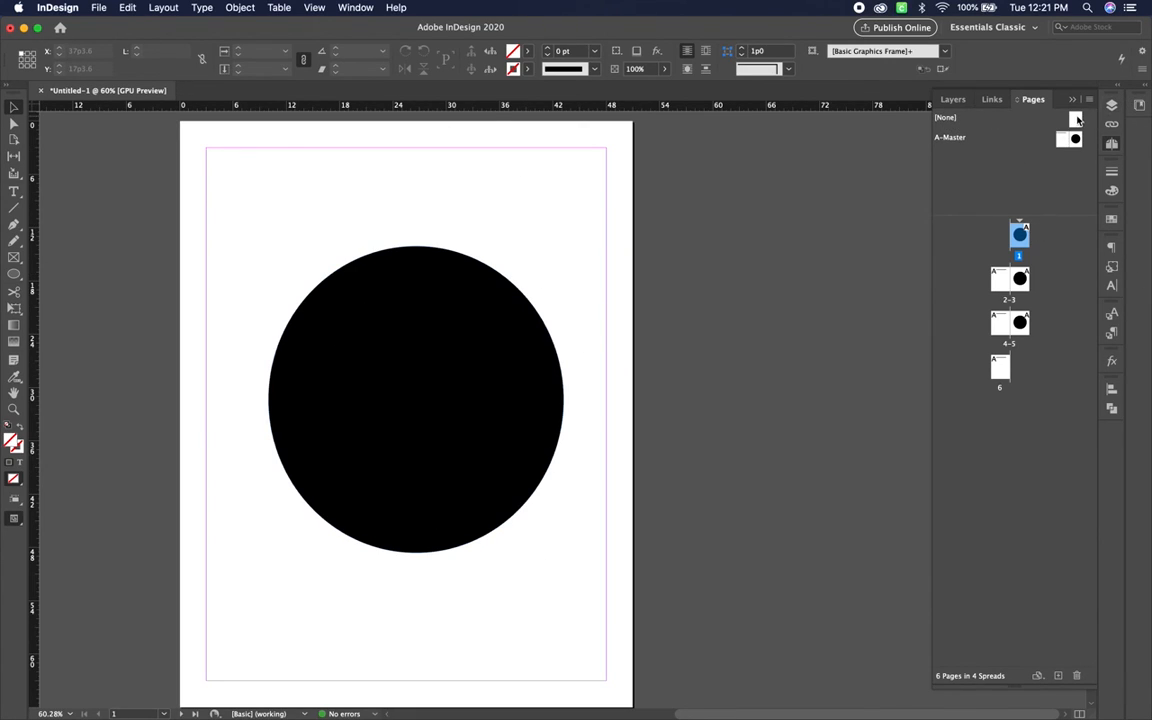
pyautogui.moveTo(1075, 119); pyautogui.dragTo(1019, 240)
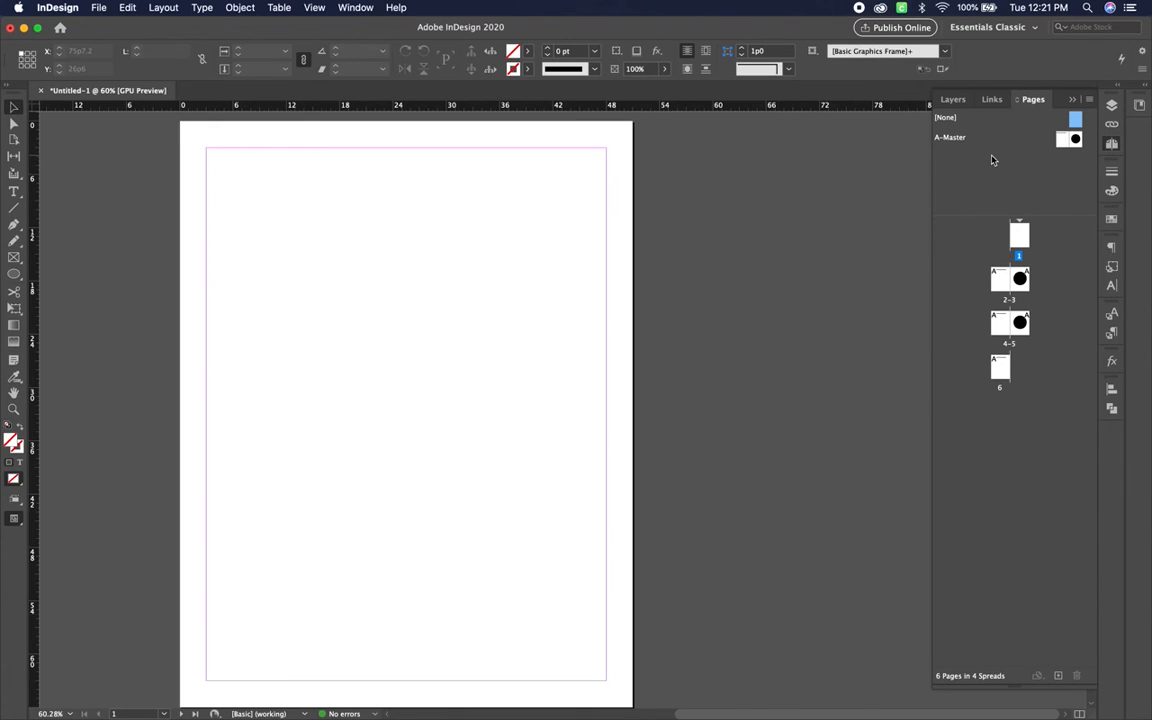
pyautogui.click(1063, 141)
pyautogui.click(1017, 237)
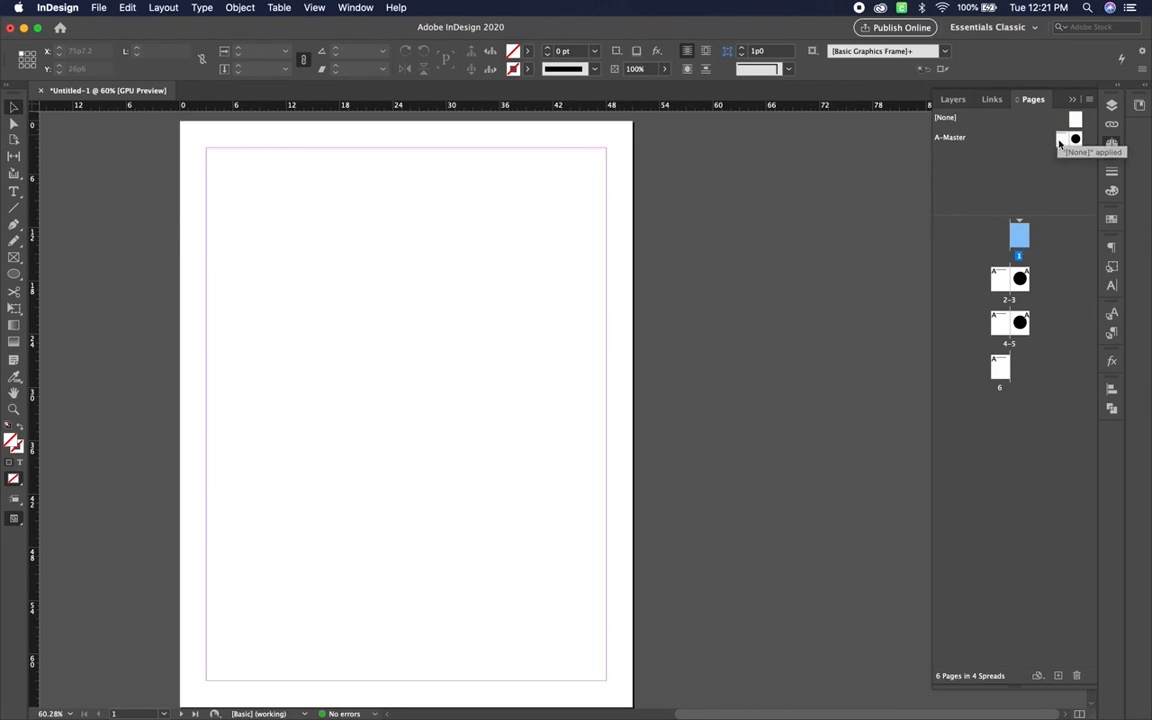
pyautogui.click(1063, 141)
pyautogui.click(1000, 281)
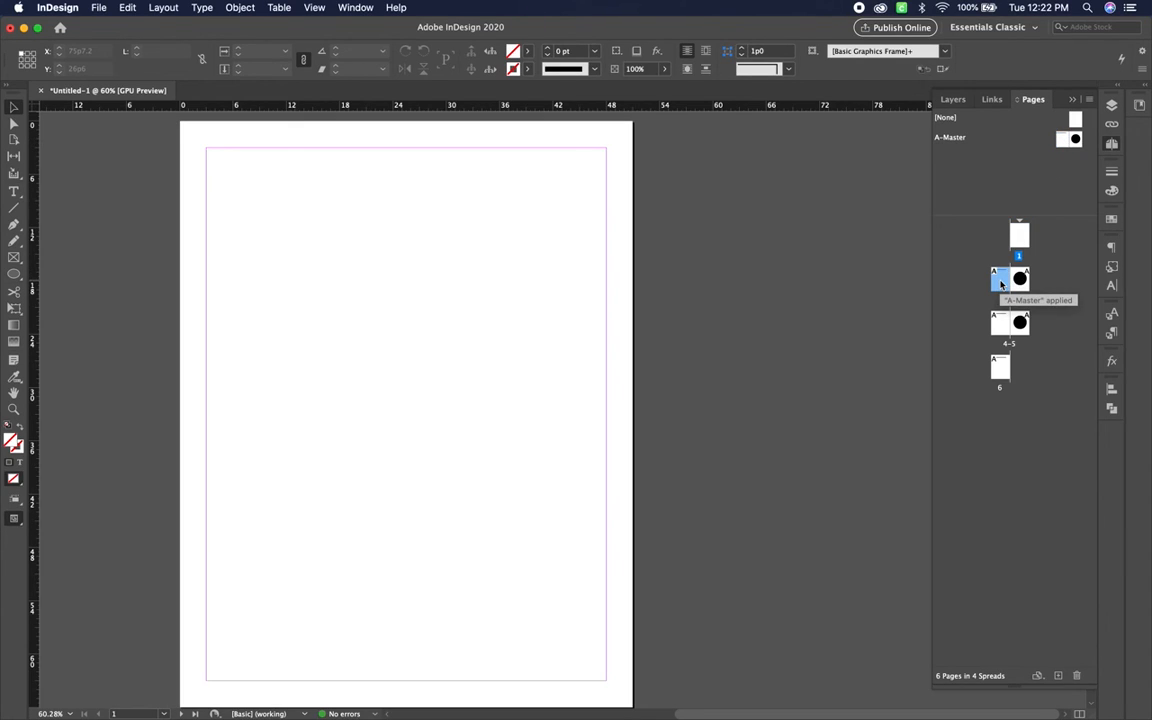
# - Create two more blank master spreads below A-Master
pyautogui.click(1062, 140)
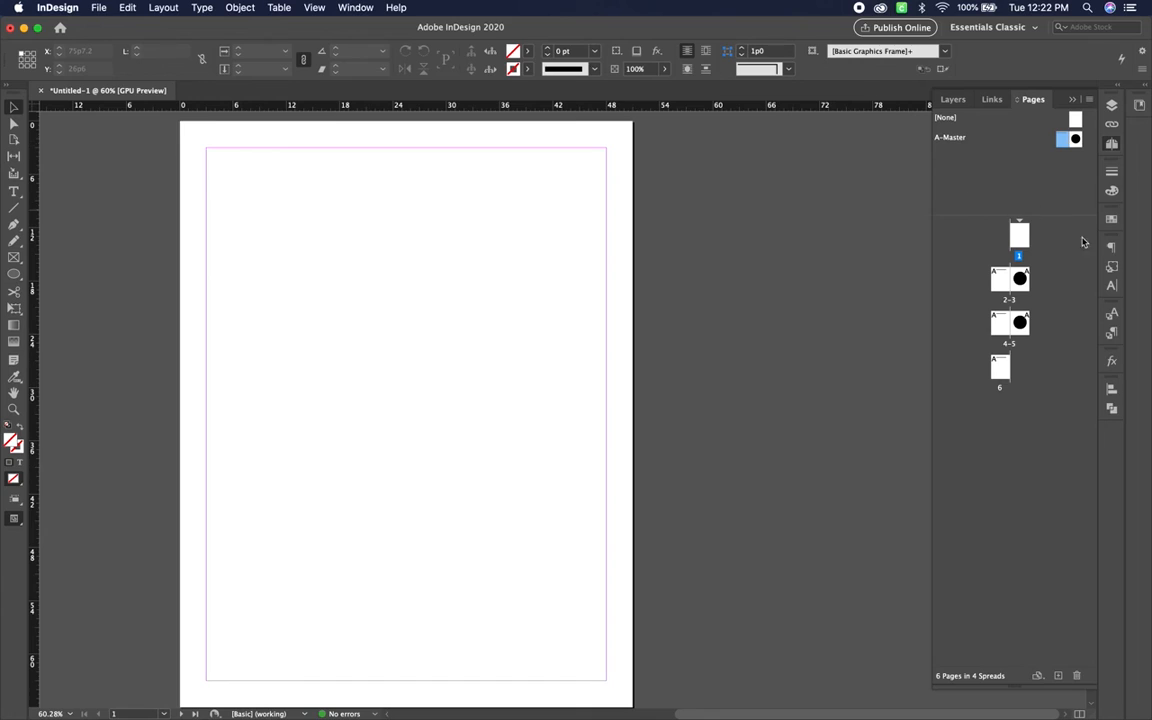
pyautogui.click(1058, 676)
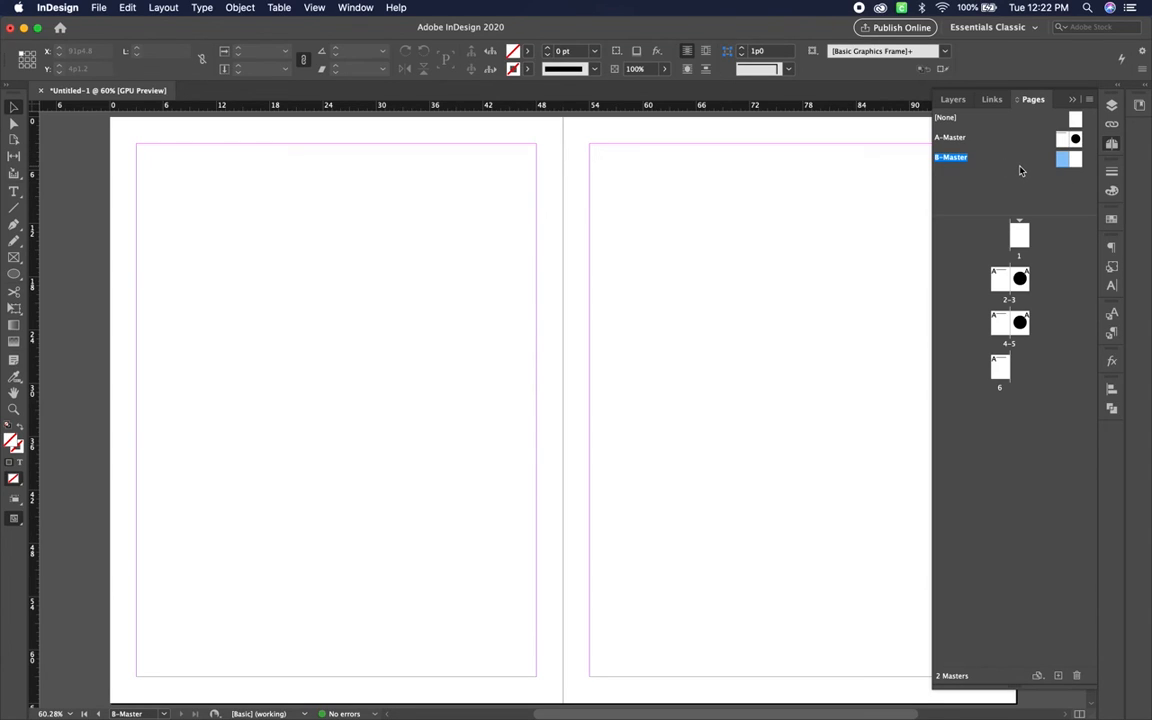
pyautogui.click(1058, 676)
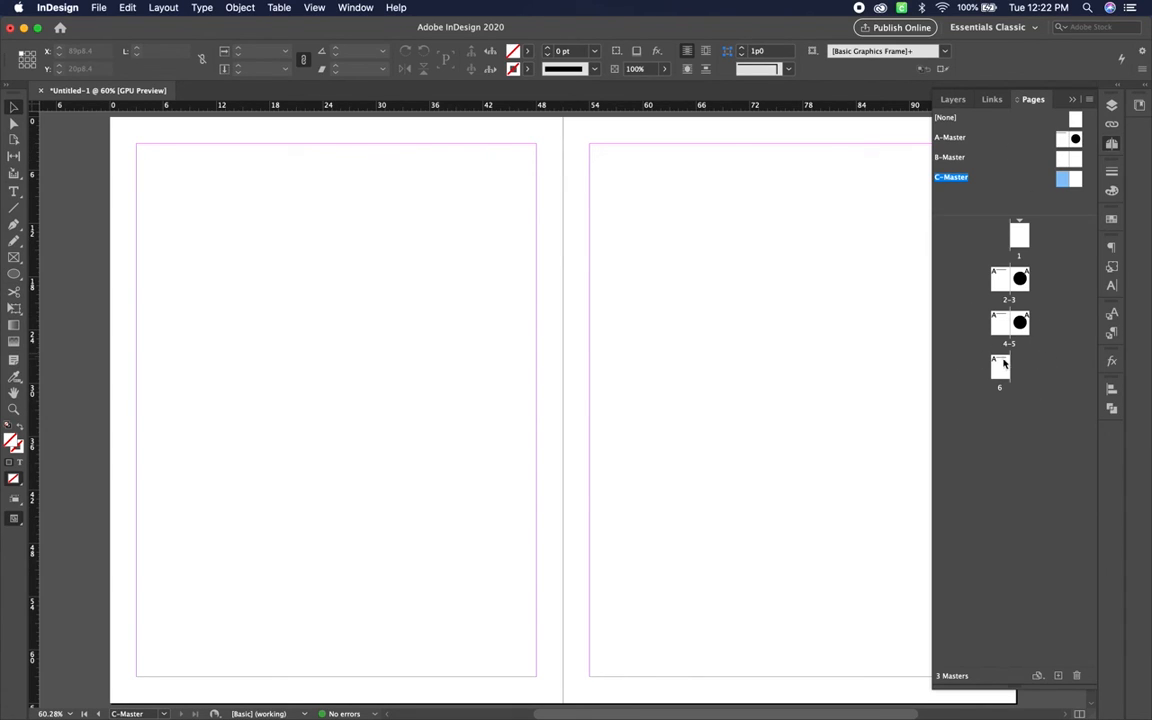
# - Draw a square about 30p7 wide on the left page of C-Master and fill it with C=100 M=0 Y=0 K=0
pyautogui.doubleClick(1062, 180)
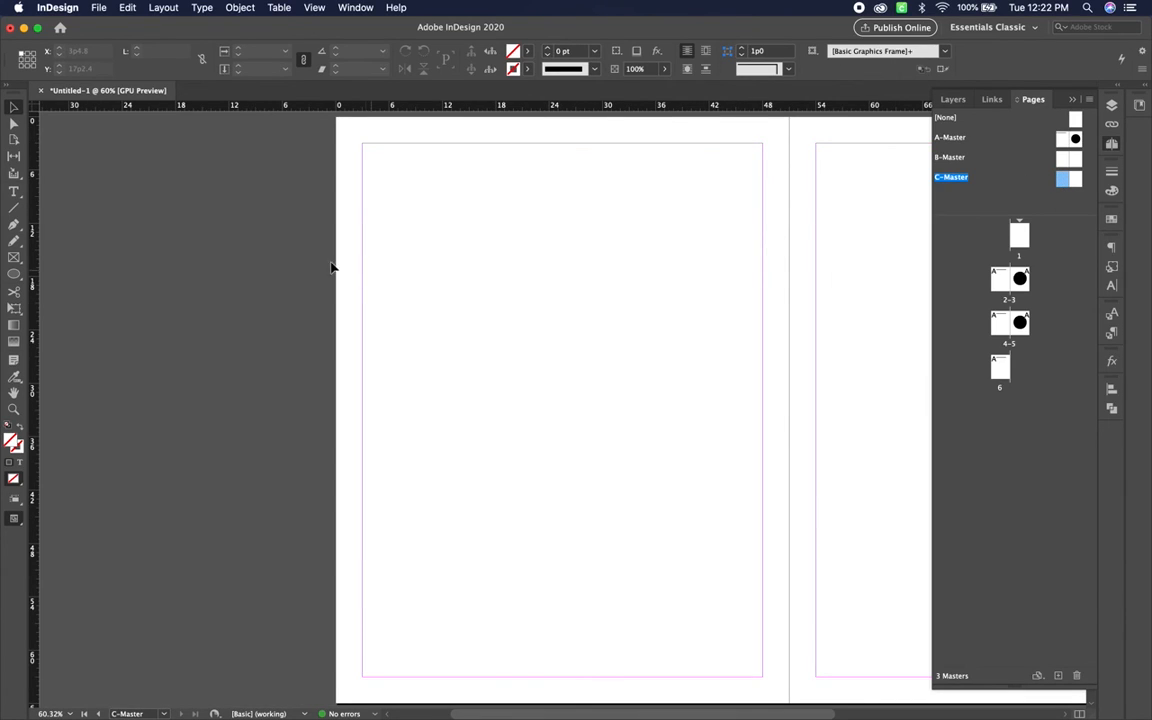
pyautogui.click(14, 275)
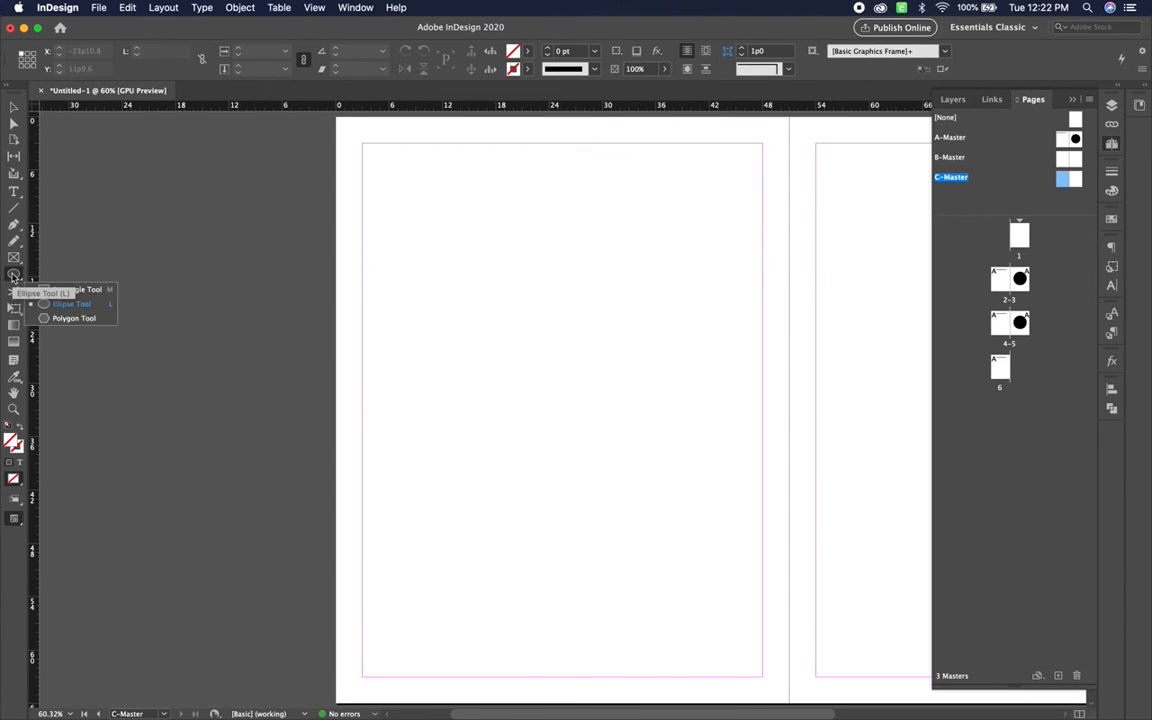
pyautogui.click(56, 291)
pyautogui.moveTo(412, 196); pyautogui.dragTo(685, 514)
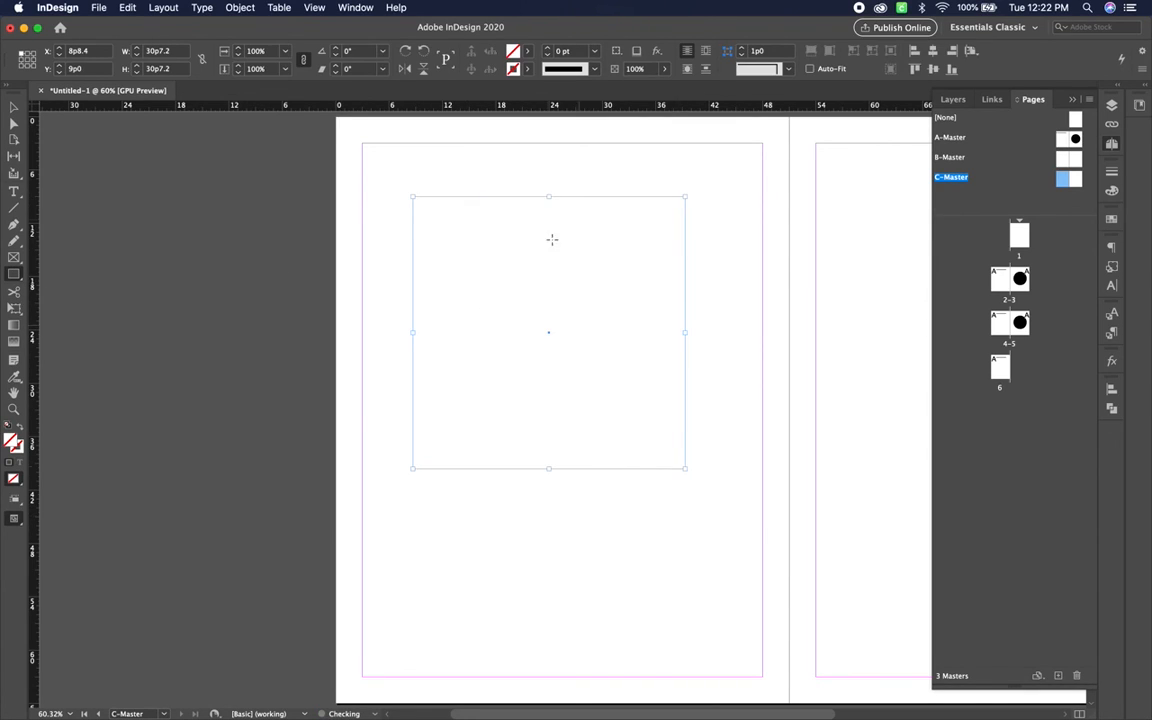
pyautogui.click(528, 51)
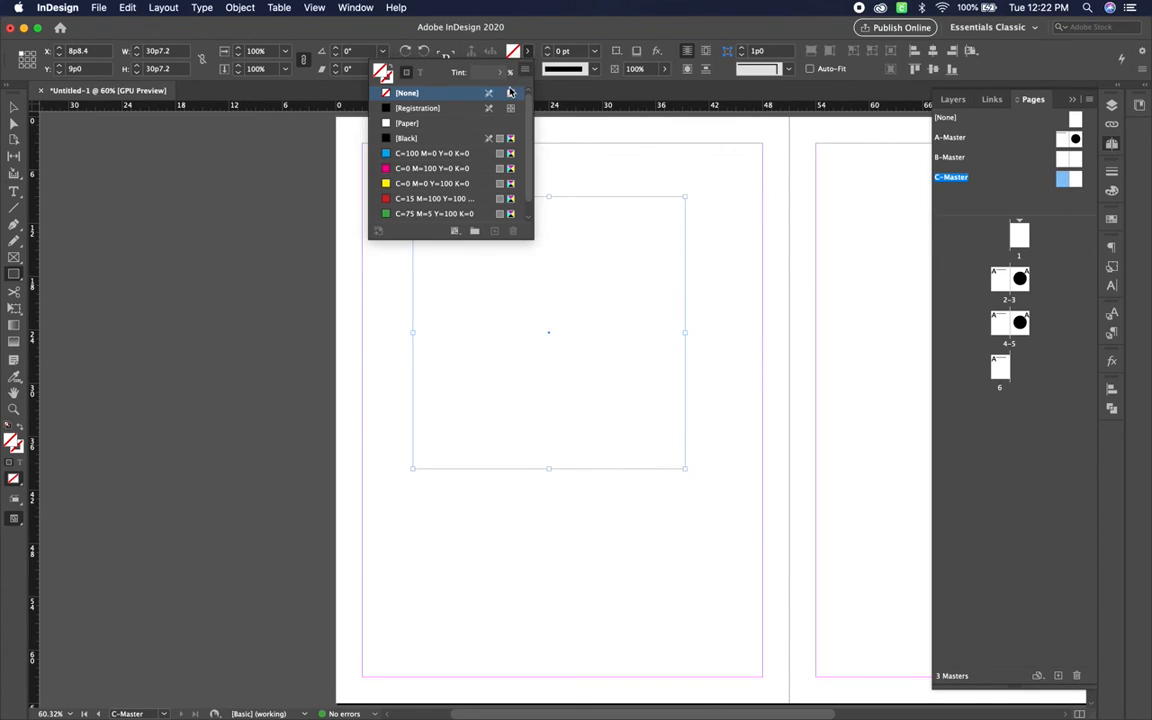
pyautogui.click(432, 156)
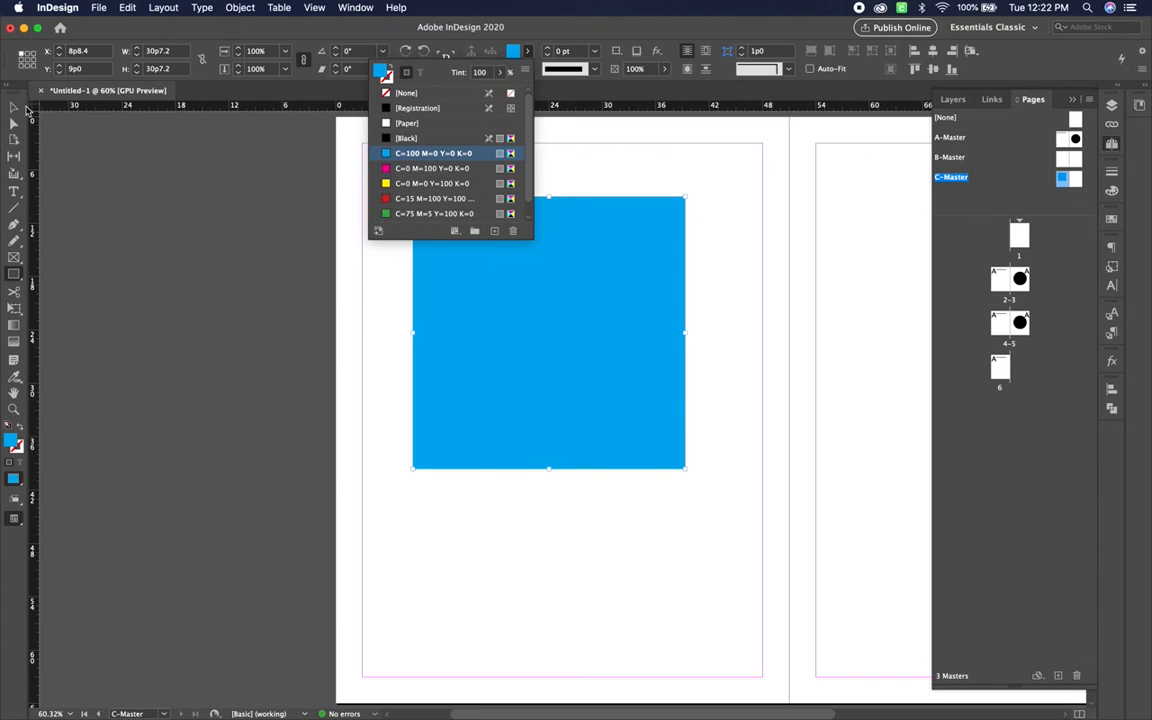
pyautogui.click(14, 107)
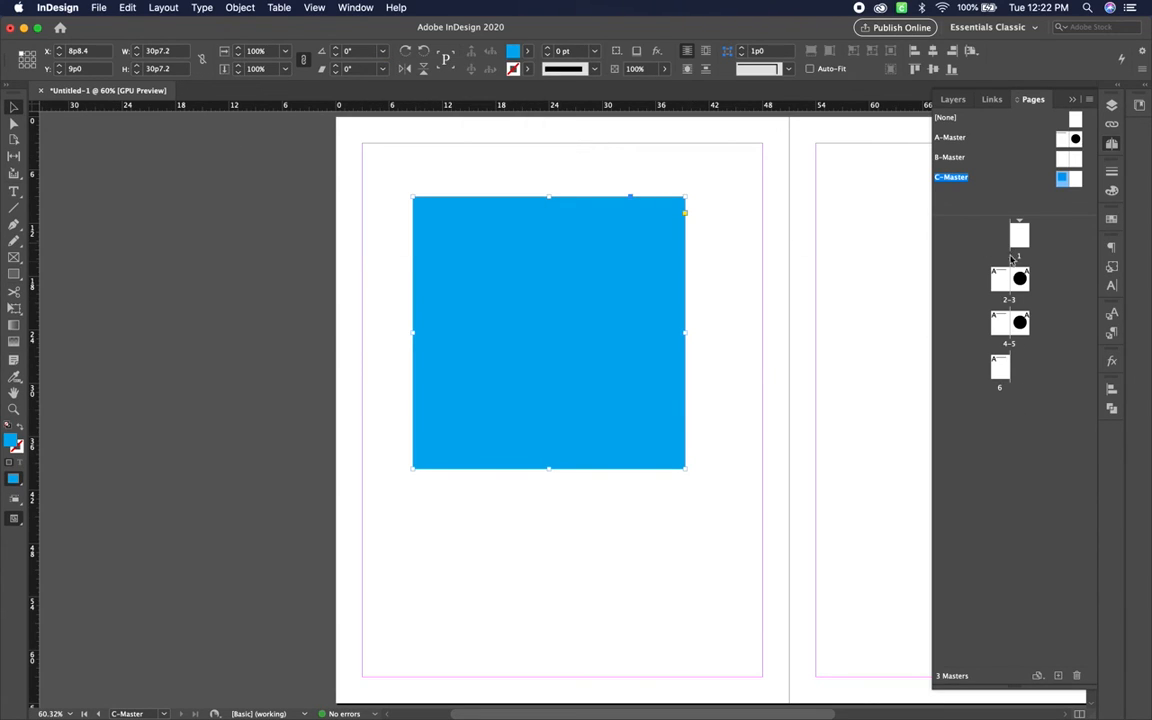
# - Apply the left page of C-Master to page 4 and display that page
pyautogui.moveTo(1063, 178); pyautogui.dragTo(999, 322)
pyautogui.doubleClick(999, 321)
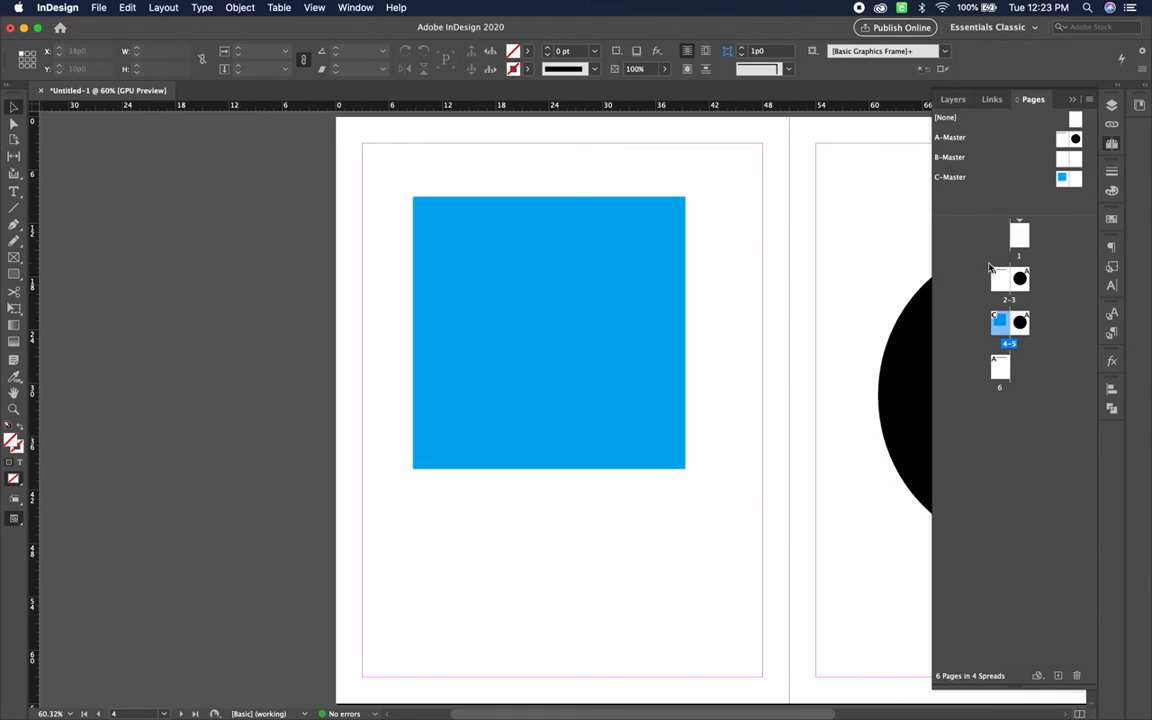
# - Duplicate the whole C-Master spread to make a new master based on its cyan square
pyautogui.click(1063, 184)
pyautogui.rightClick(1063, 183)
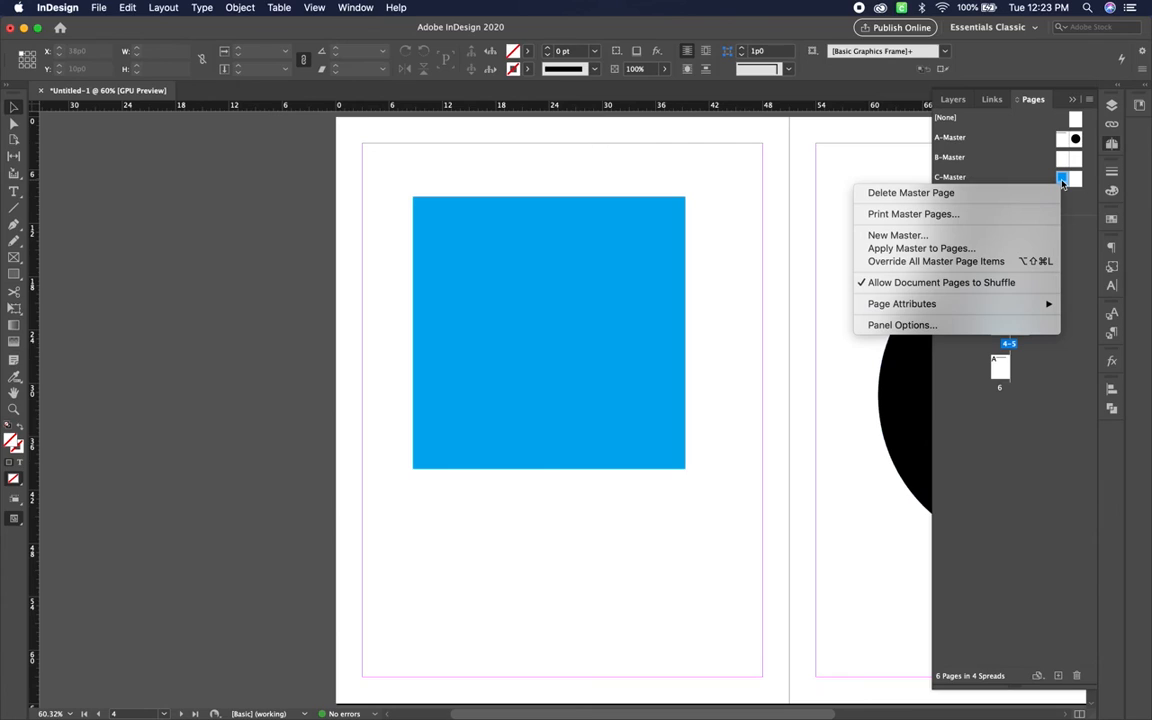
pyautogui.click(1074, 181)
pyautogui.click(1075, 180)
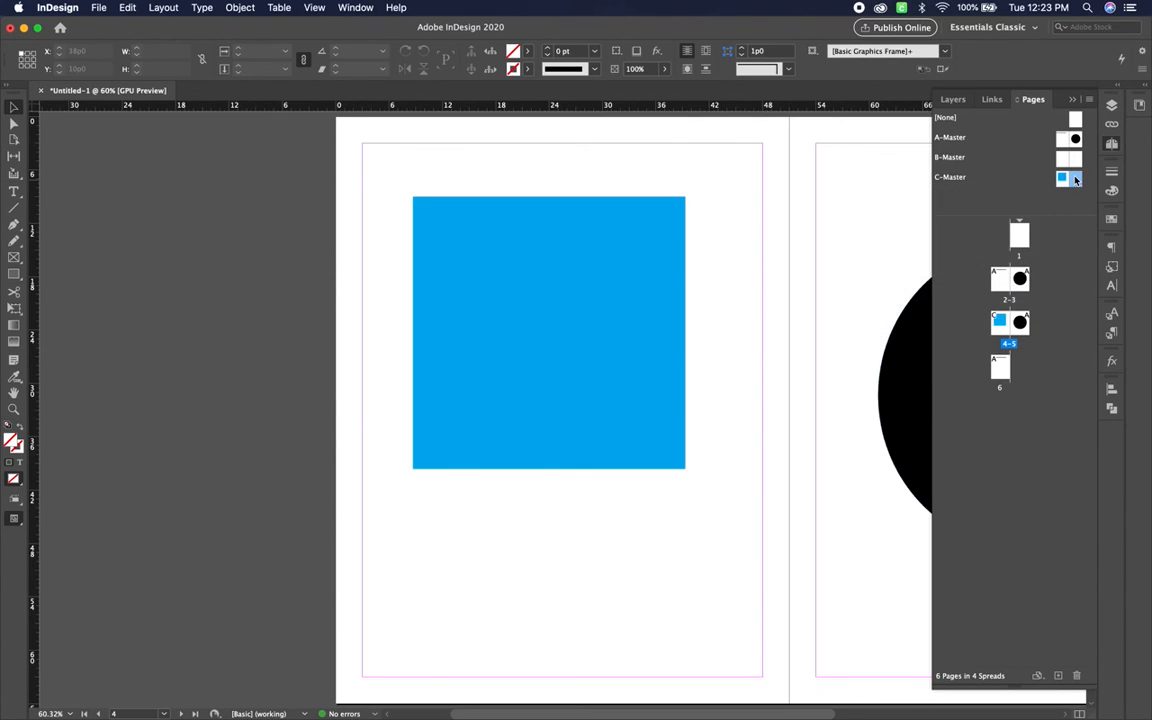
pyautogui.click(1090, 100)
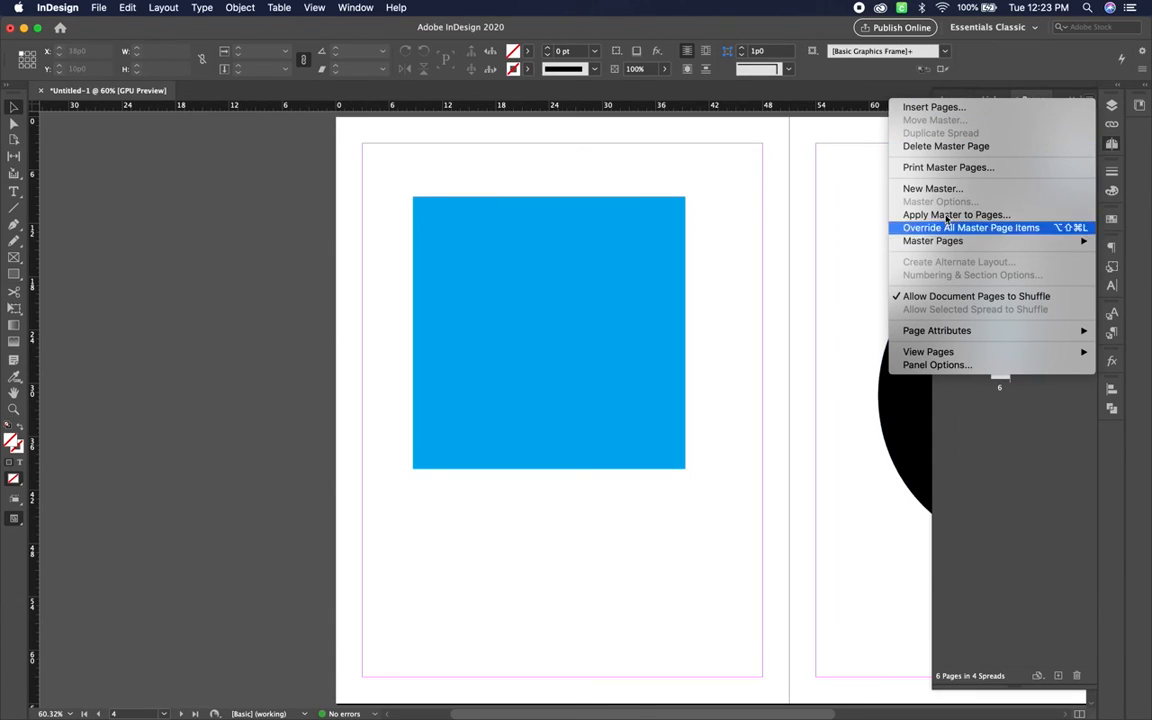
pyautogui.click(1070, 465)
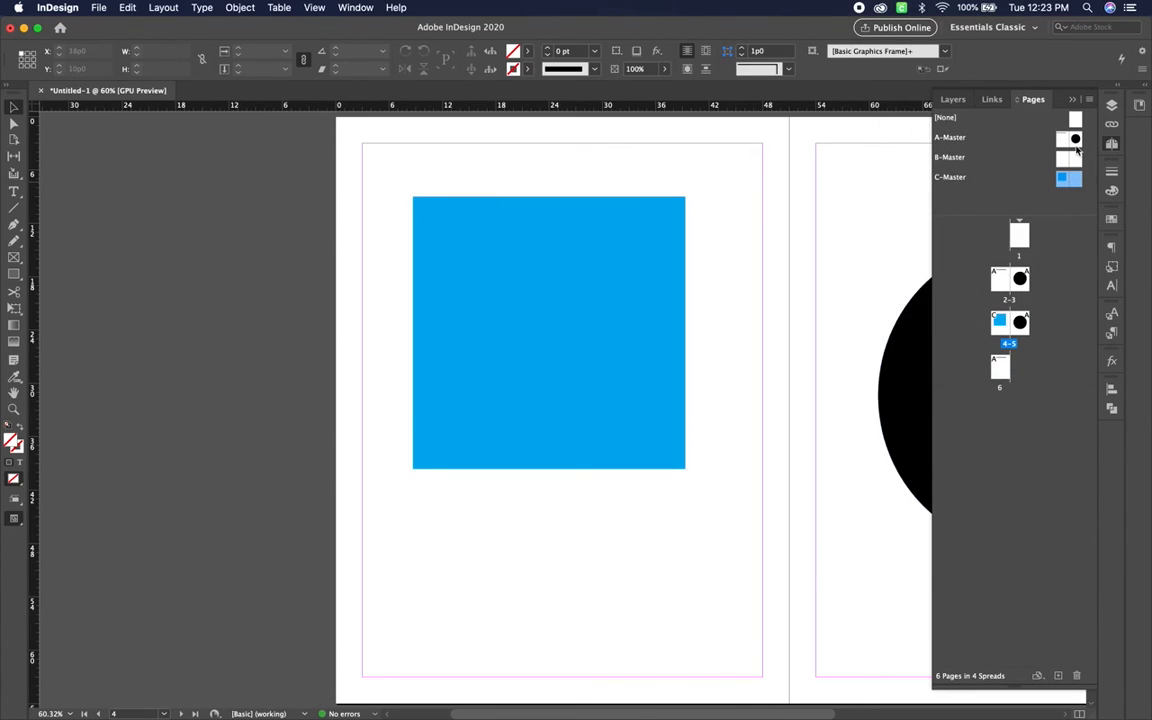
pyautogui.click(1090, 100)
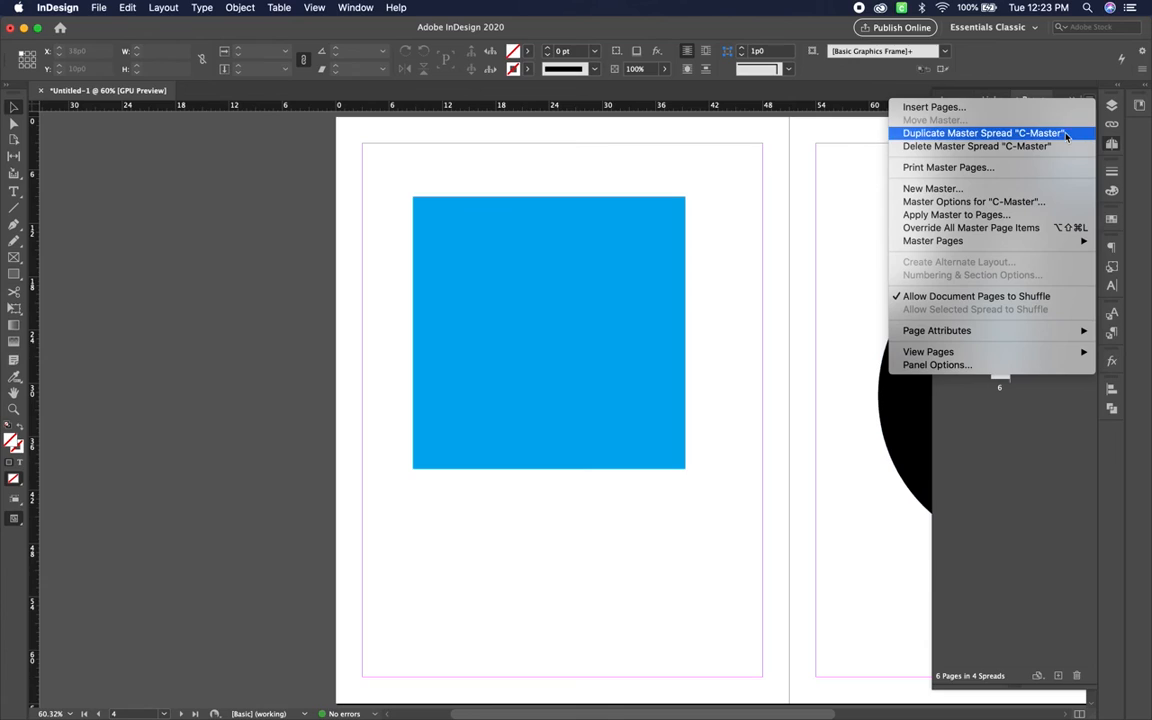
pyautogui.click(992, 133)
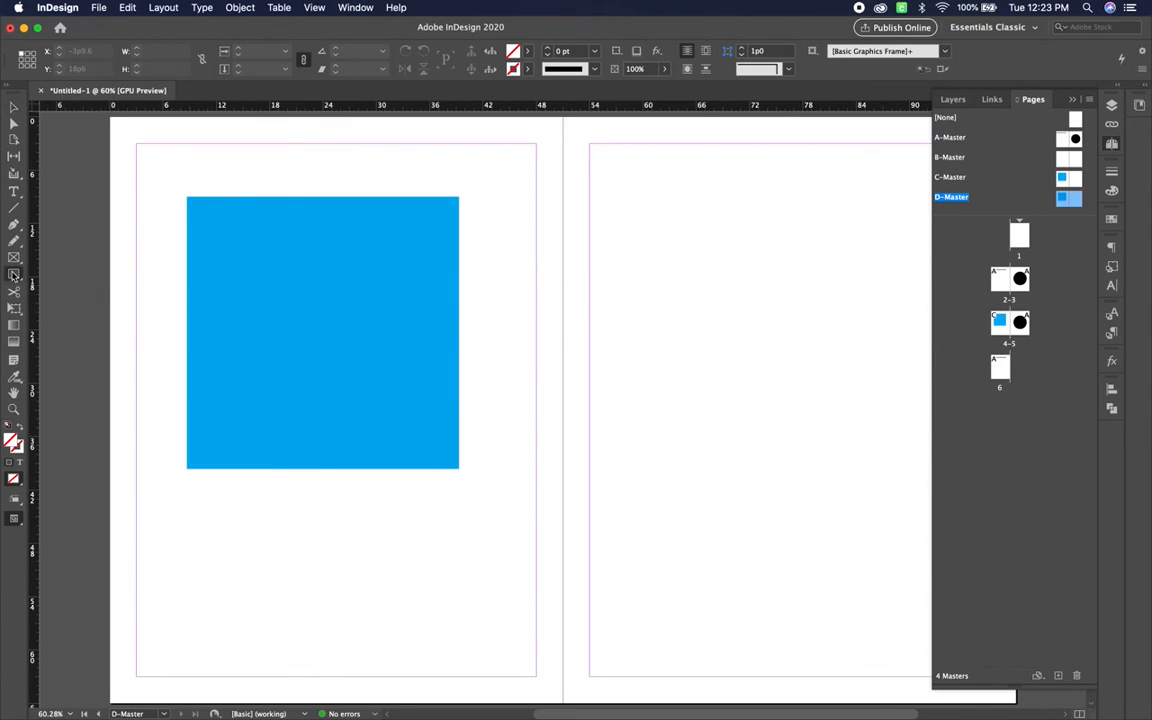
# - Draw a rectangle about 25p4 by 24p0 filled with C=0 M=100 Y=0 K=0 on D-Master's left page, and apply that master to page 6
pyautogui.moveTo(308, 376)
pyautogui.mouseDown()
pyautogui.moveTo(395, 440)
pyautogui.moveTo(533, 589)
pyautogui.mouseUp()
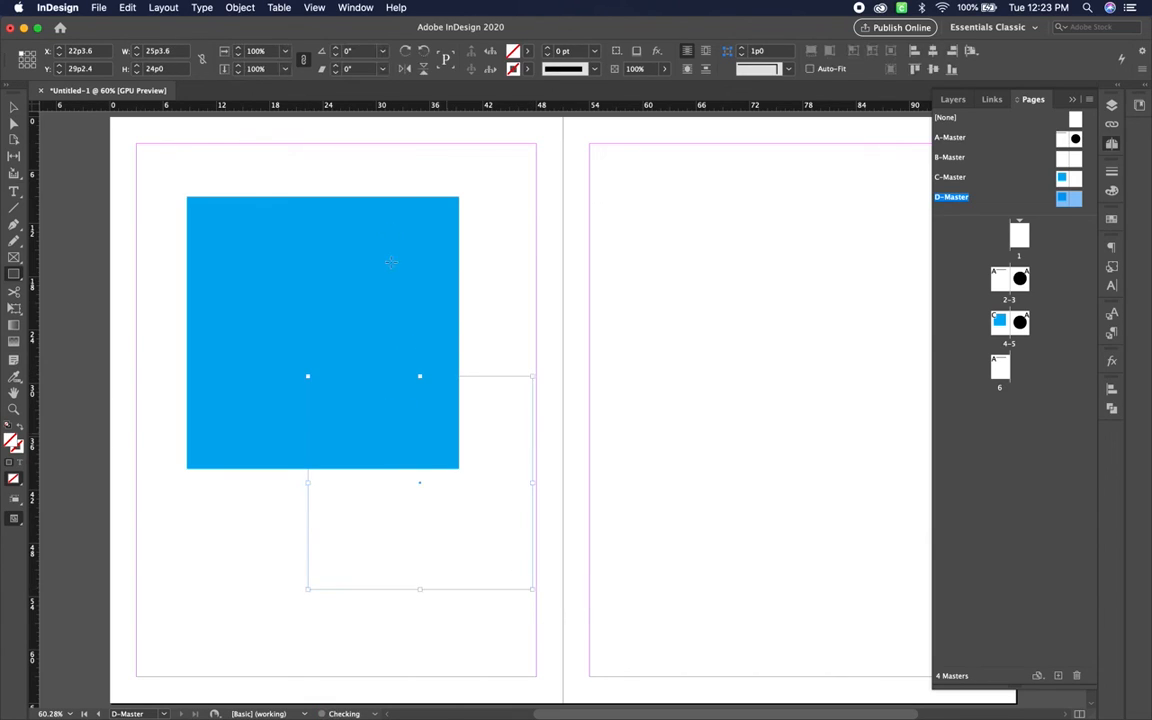
pyautogui.click(528, 51)
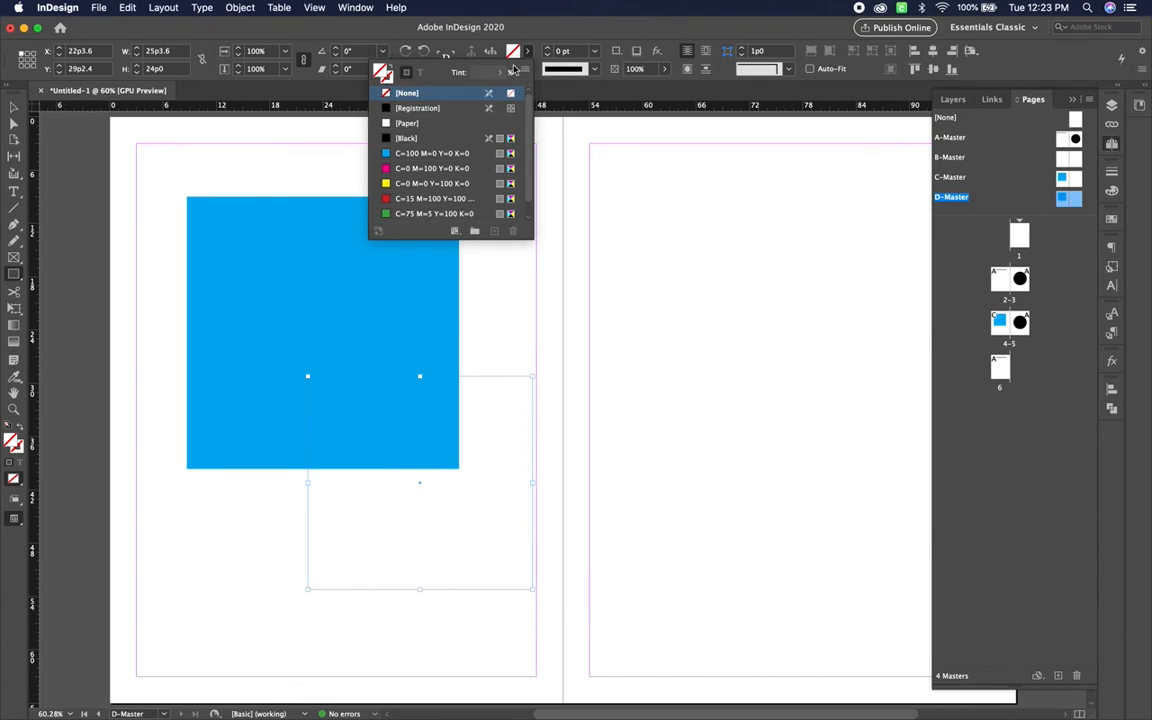
pyautogui.click(424, 168)
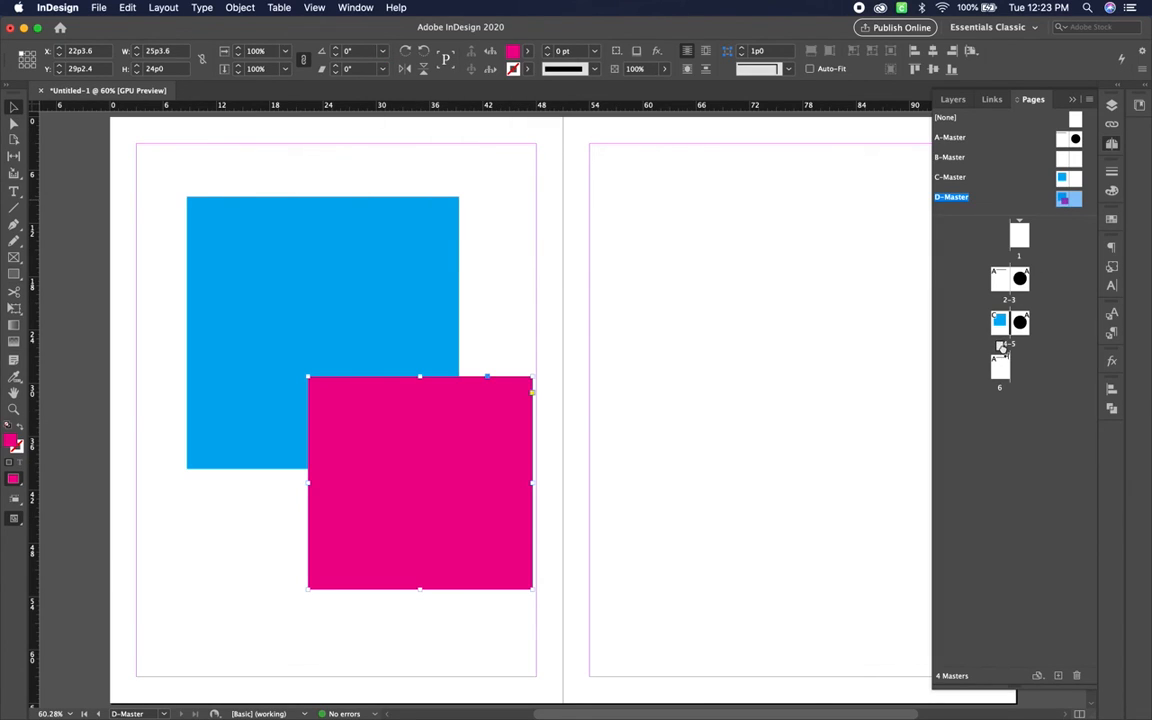
pyautogui.click(823, 366)
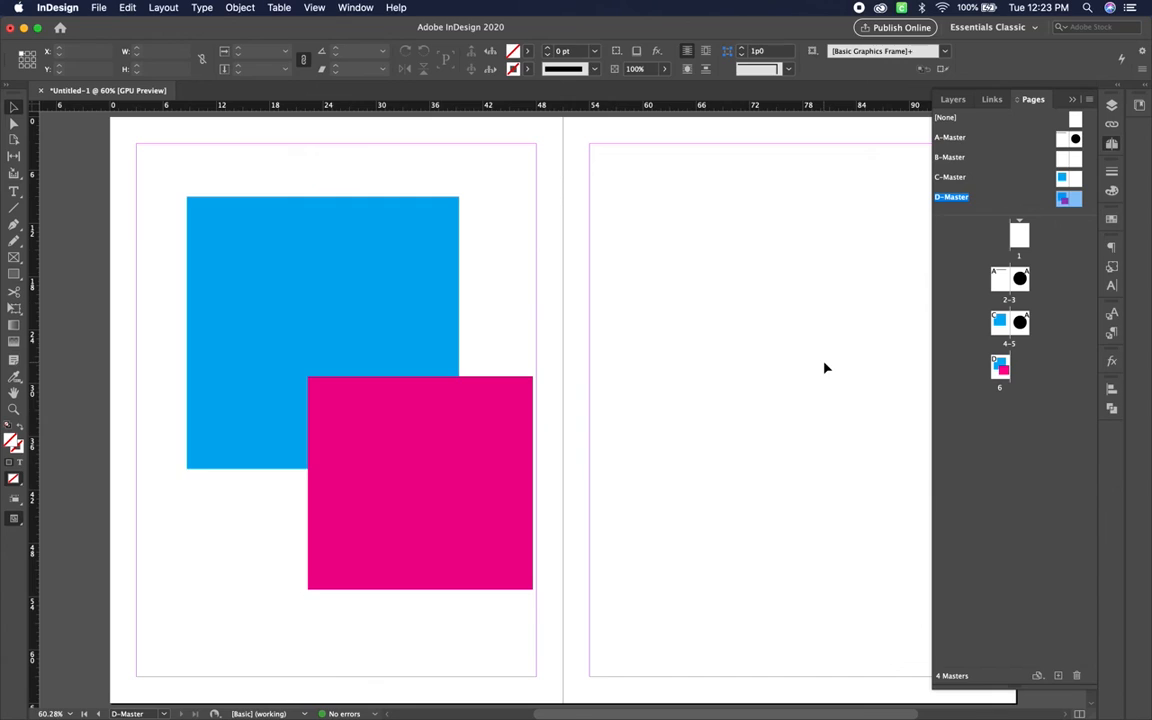
# - Delete the D-Master, C-Master and B-Master spreads, including those applied to document pages
pyautogui.click(1063, 141)
pyautogui.click(1074, 199)
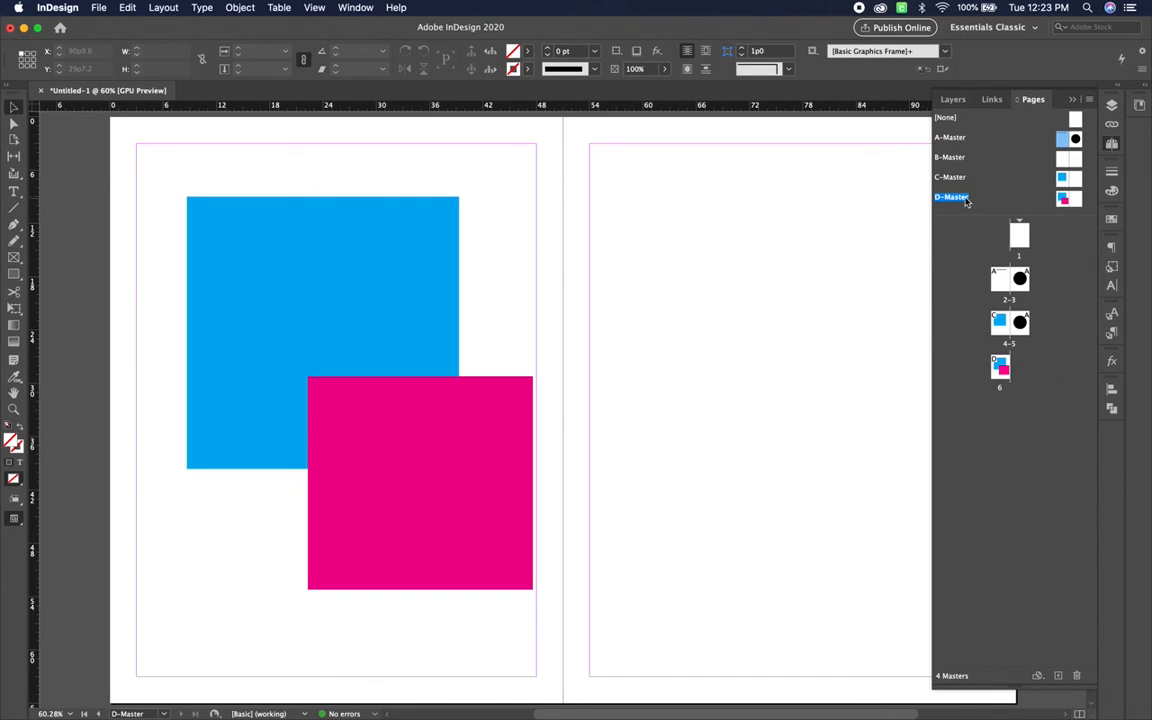
pyautogui.click(1070, 675)
pyautogui.click(676, 392)
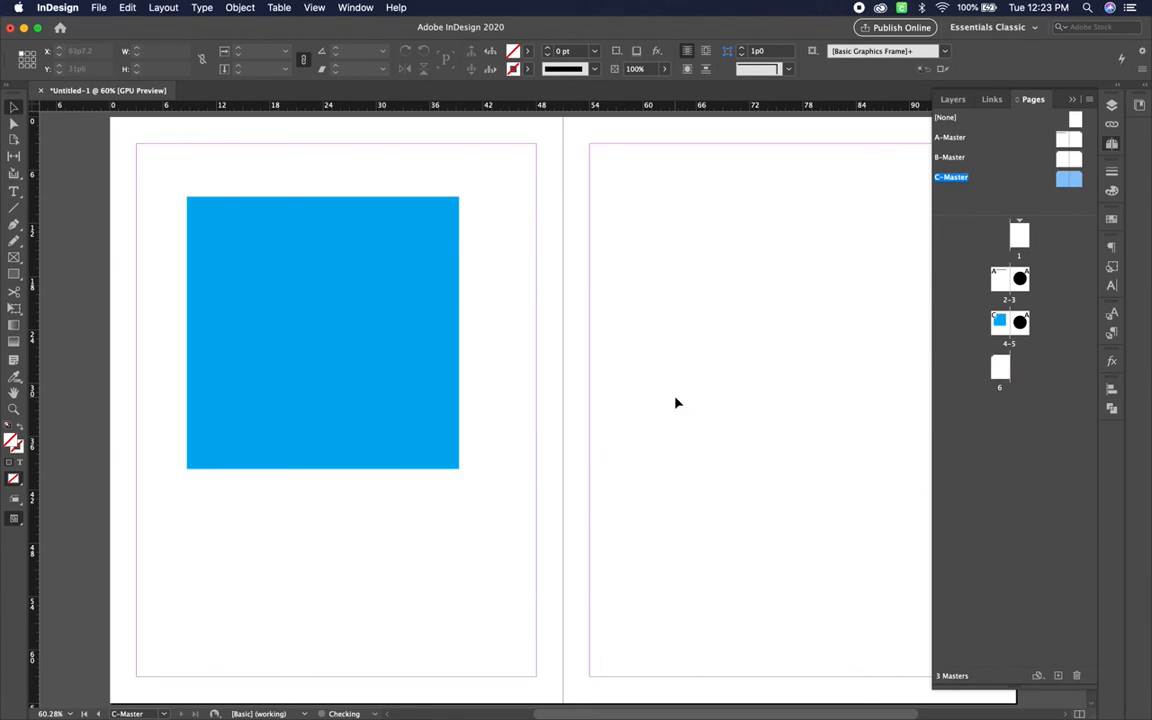
pyautogui.click(1077, 675)
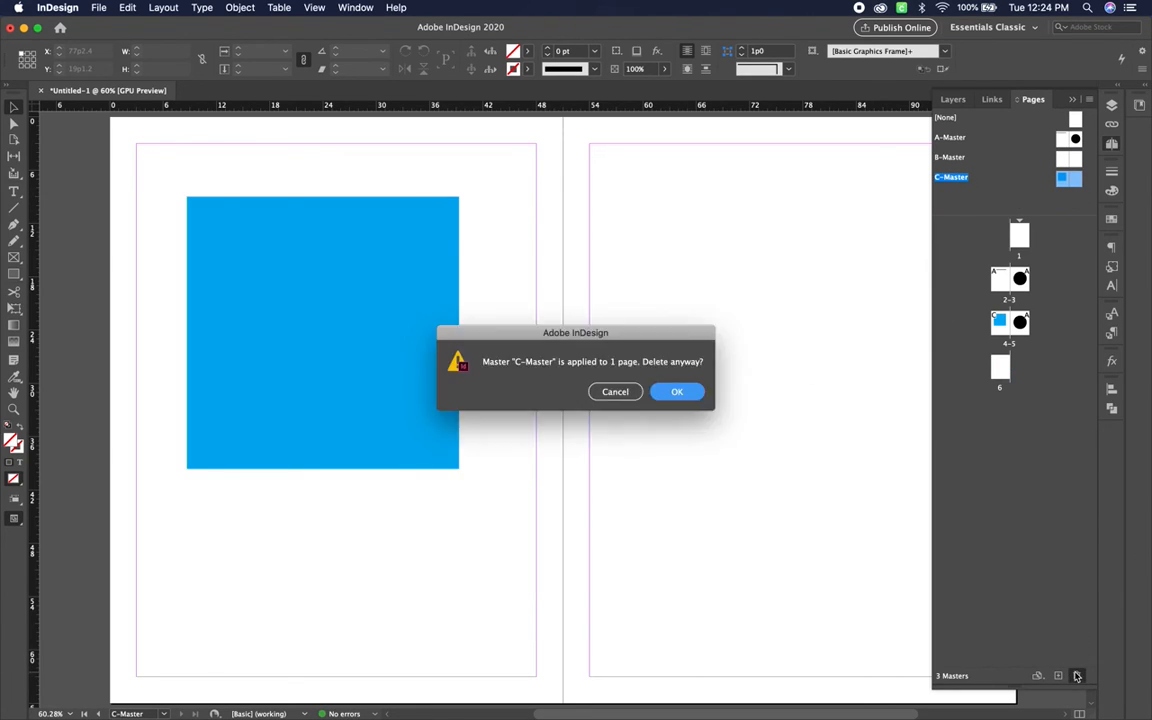
pyautogui.click(678, 391)
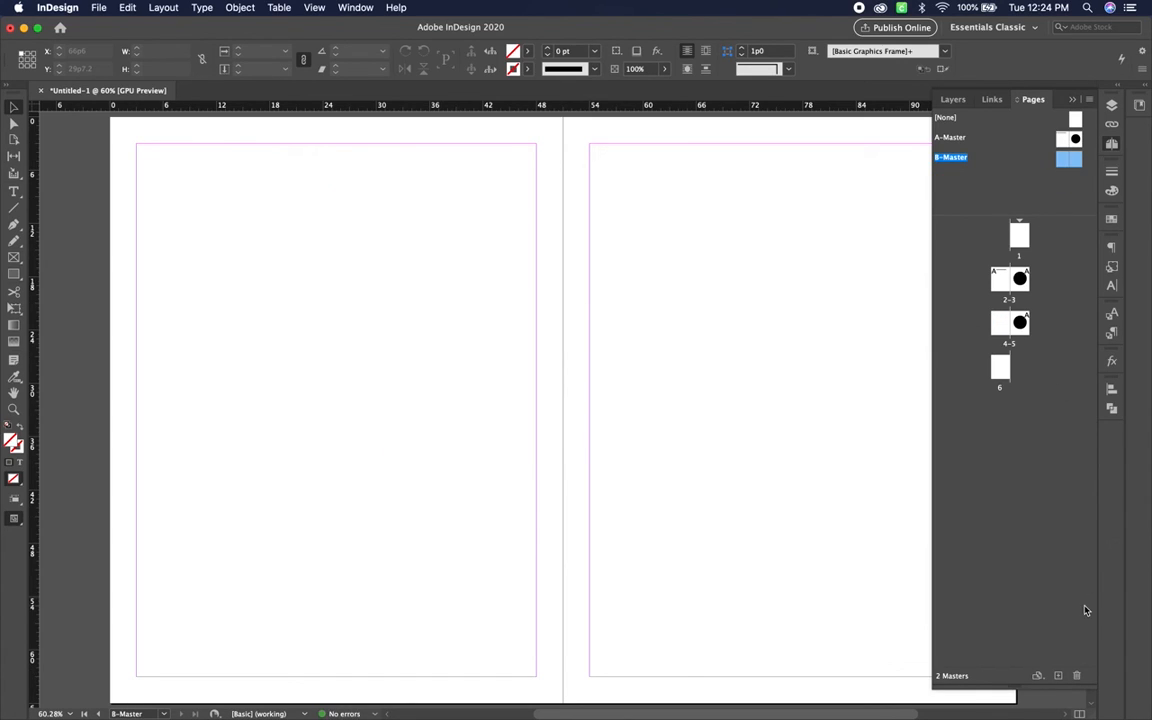
pyautogui.click(1077, 675)
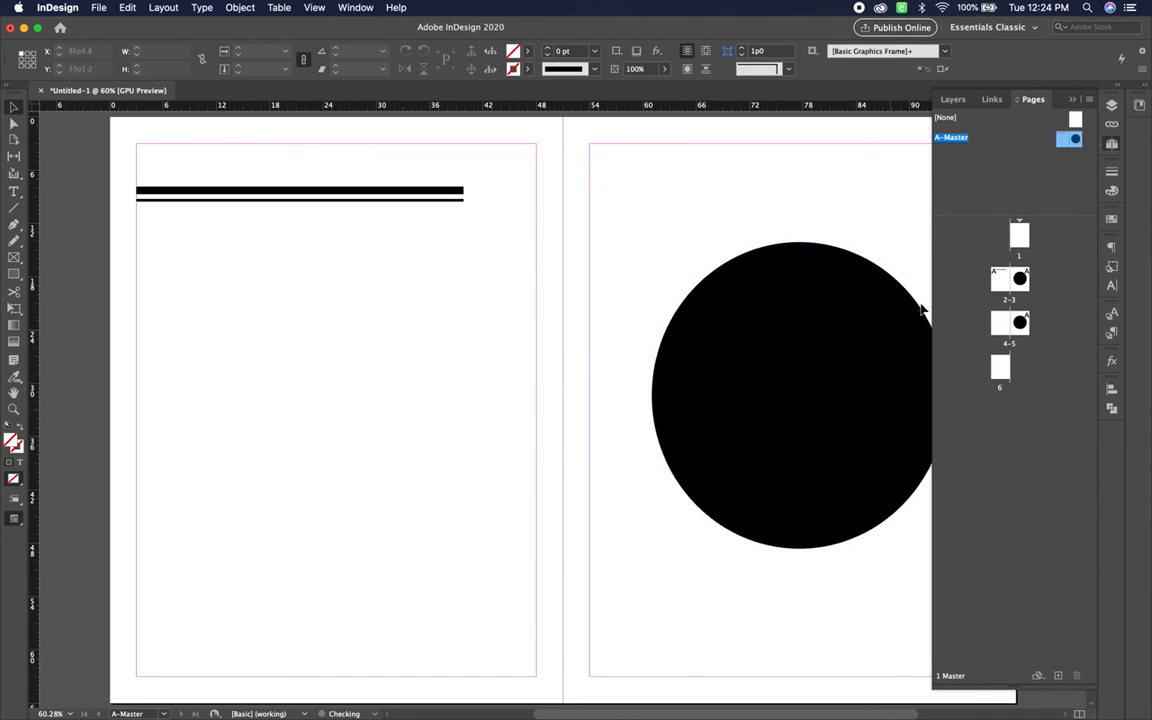
# - Delete the double line from A-Master's left page and the black circle from its right page
pyautogui.doubleClick(1061, 144)
pyautogui.click(565, 190)
pyautogui.press('Delete')
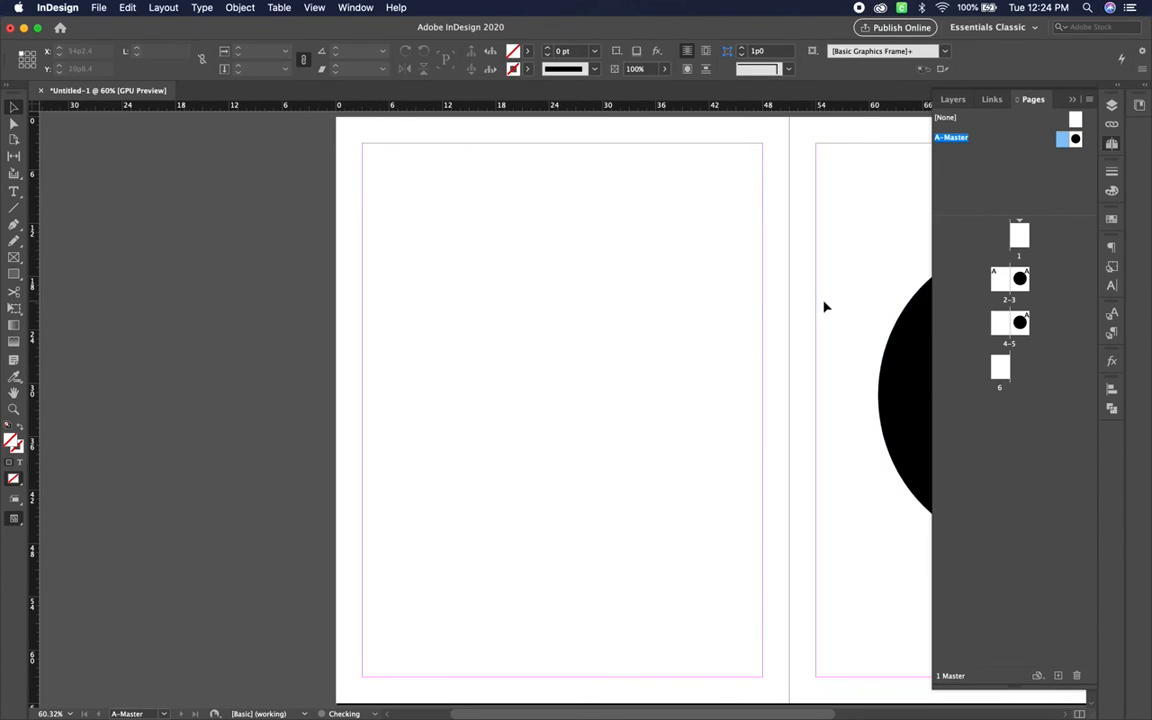
pyautogui.click(908, 393)
pyautogui.press('Delete')
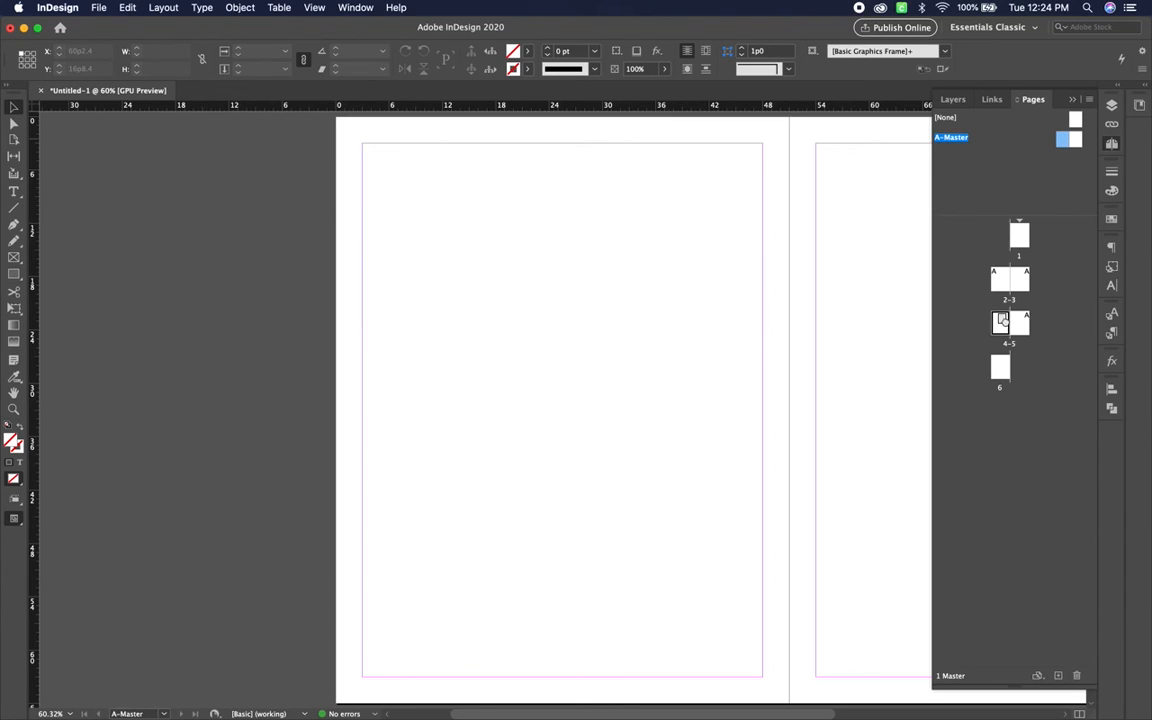
# - Apply the matching A-Master pages to document pages 4, 6 and 1
pyautogui.moveTo(1062, 141)
pyautogui.mouseDown()
pyautogui.moveTo(1034, 334)
pyautogui.moveTo(1000, 366)
pyautogui.mouseUp()
pyautogui.moveTo(1073, 141); pyautogui.dragTo(1019, 234)
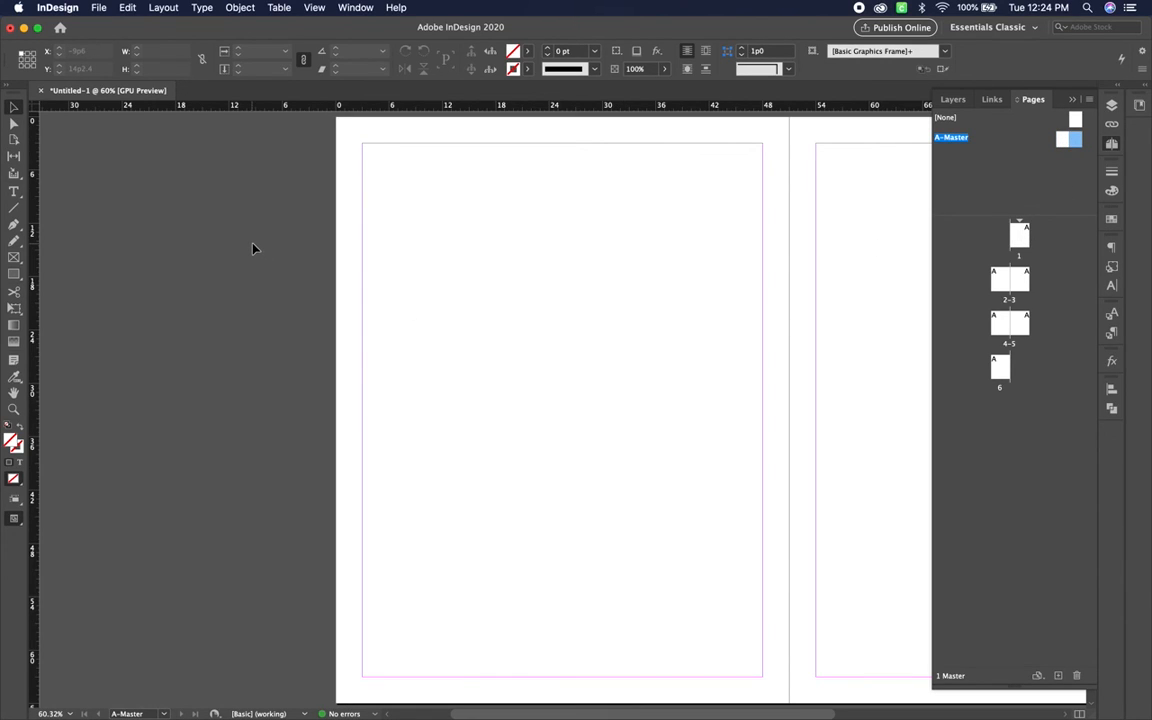
# - Set up guides on the A-Master spread with 4 rows and 4 columns, 1p0 gutters, and the preview enabled
pyautogui.hscroll(4, 252, 248)
pyautogui.hscroll(6, 252, 248)
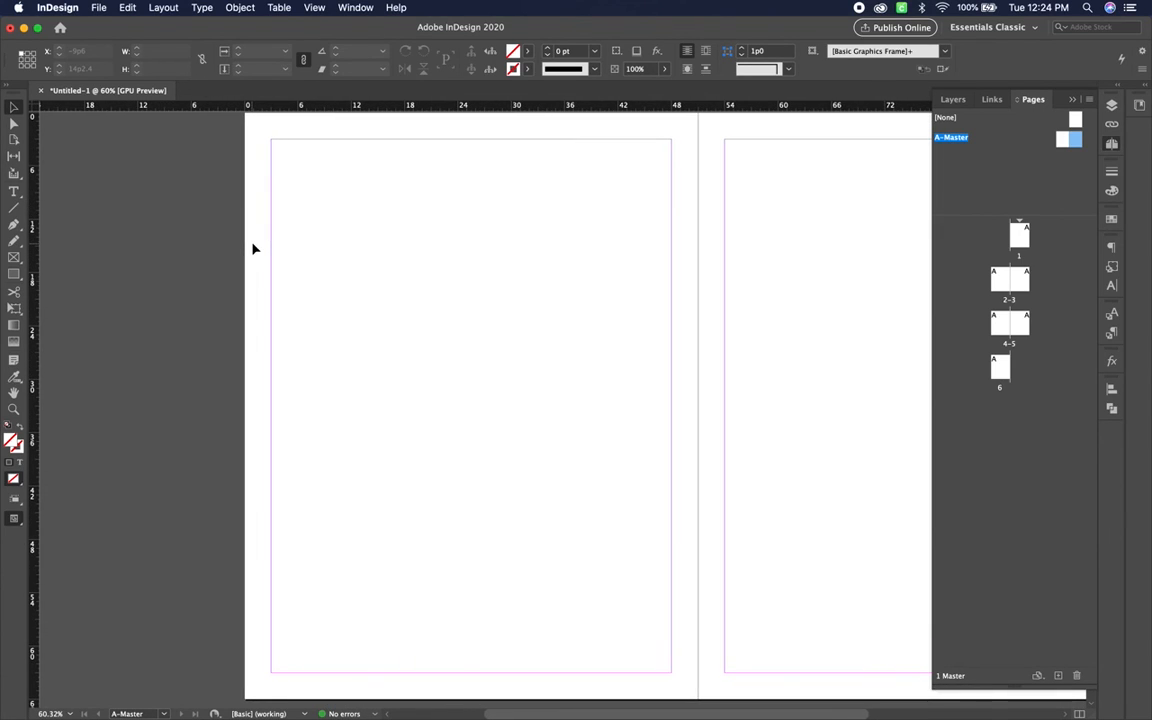
pyautogui.hscroll(2, 252, 248)
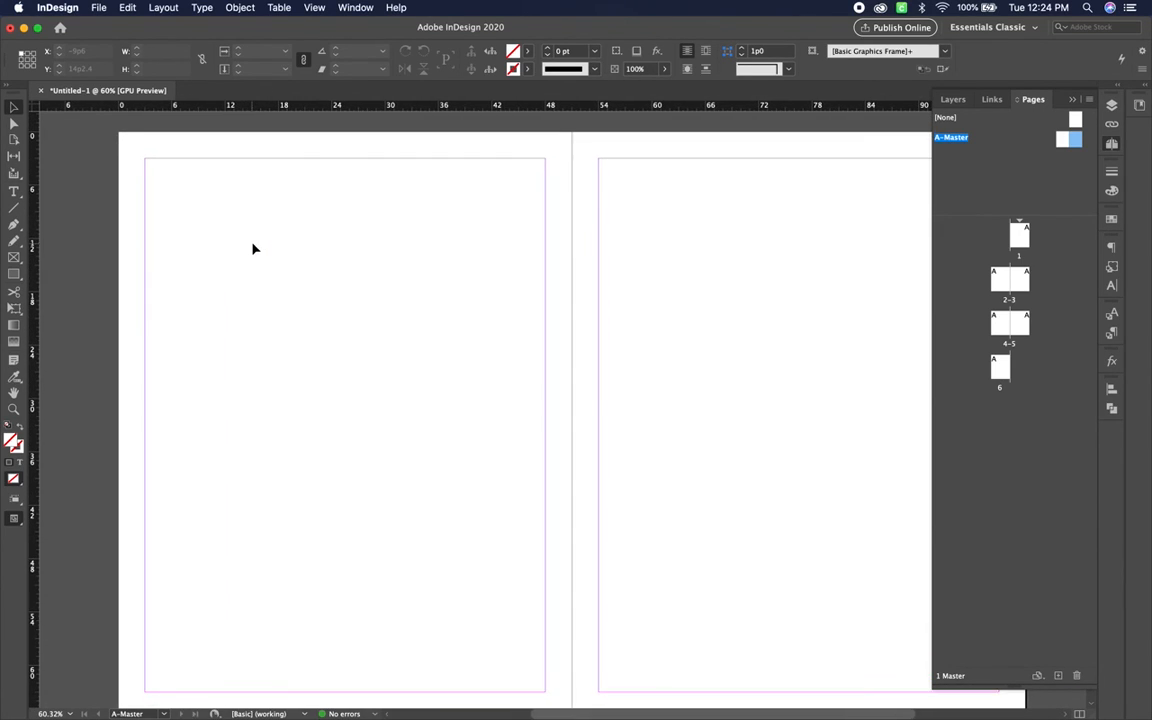
pyautogui.scroll(-1, 252, 248)
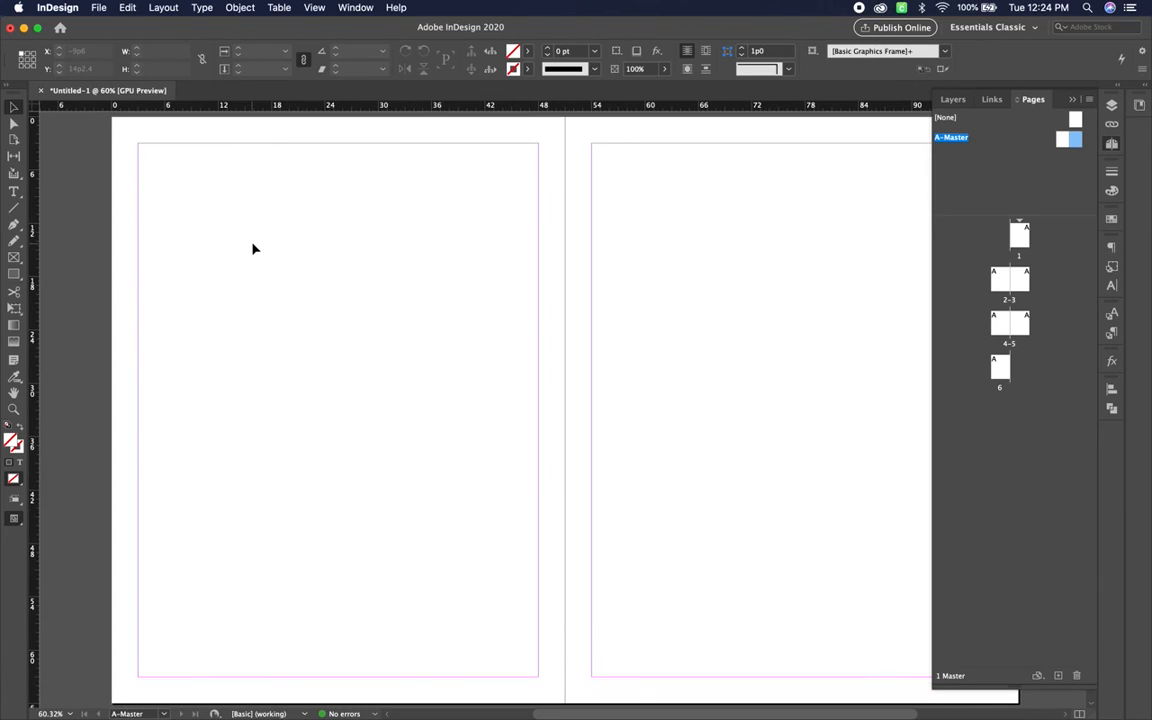
pyautogui.hscroll(1, 253, 249)
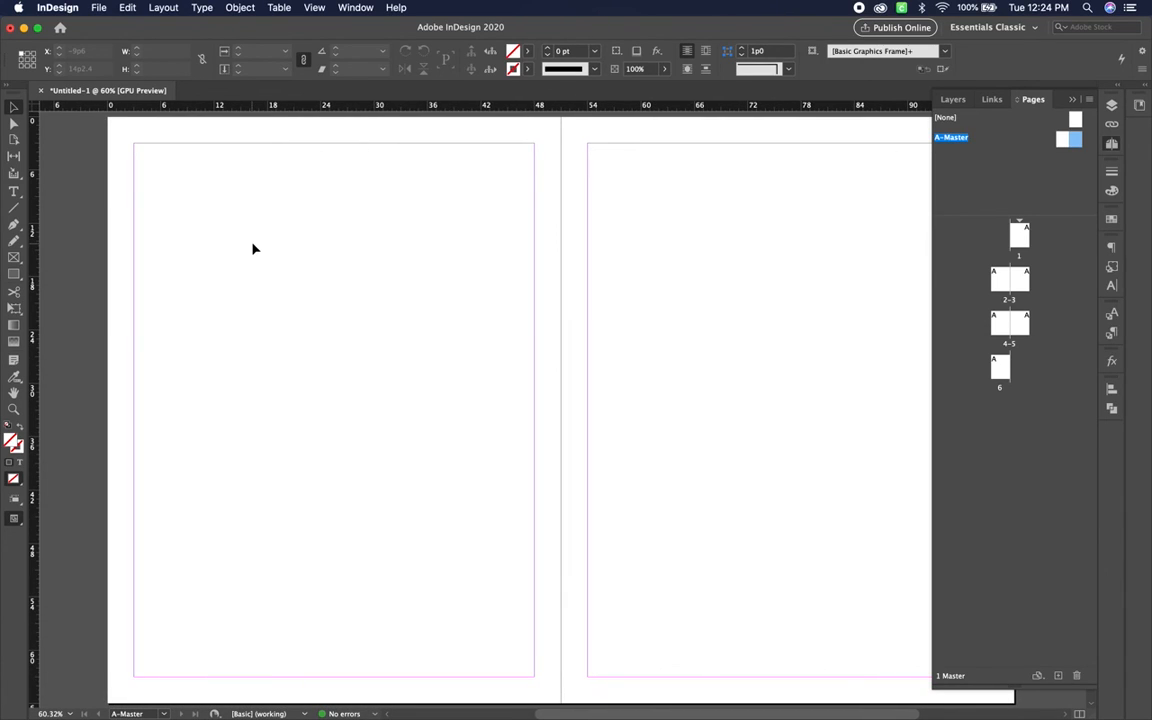
pyautogui.click(157, 8)
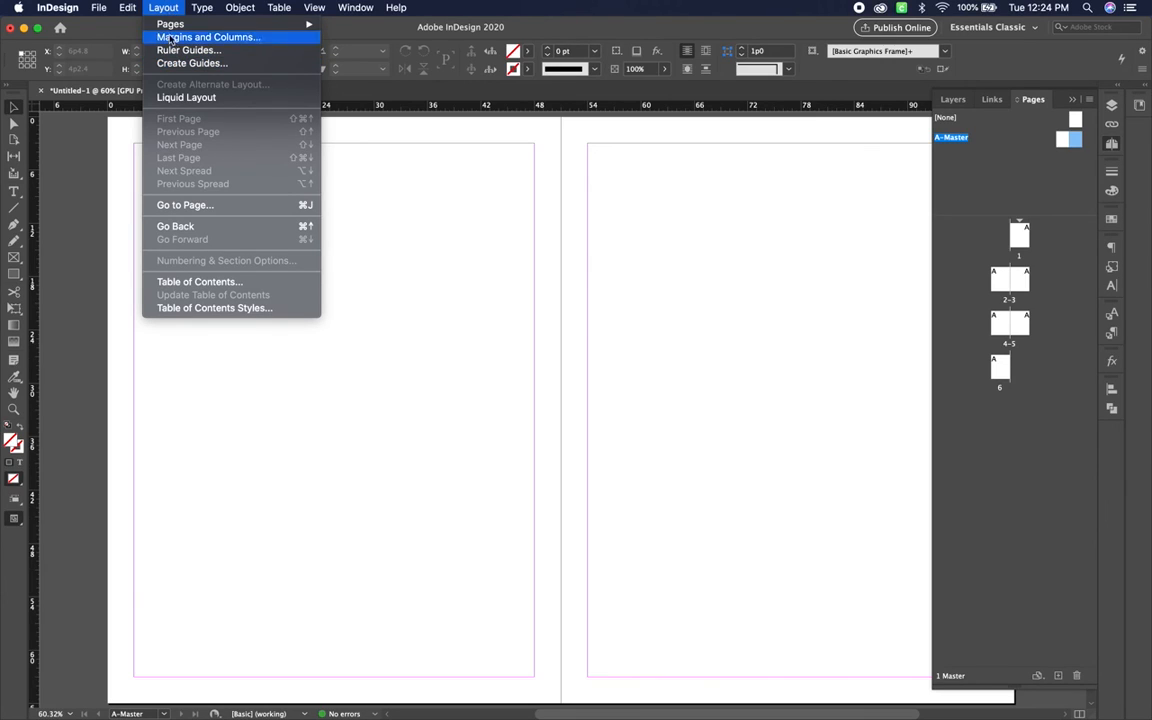
pyautogui.click(175, 64)
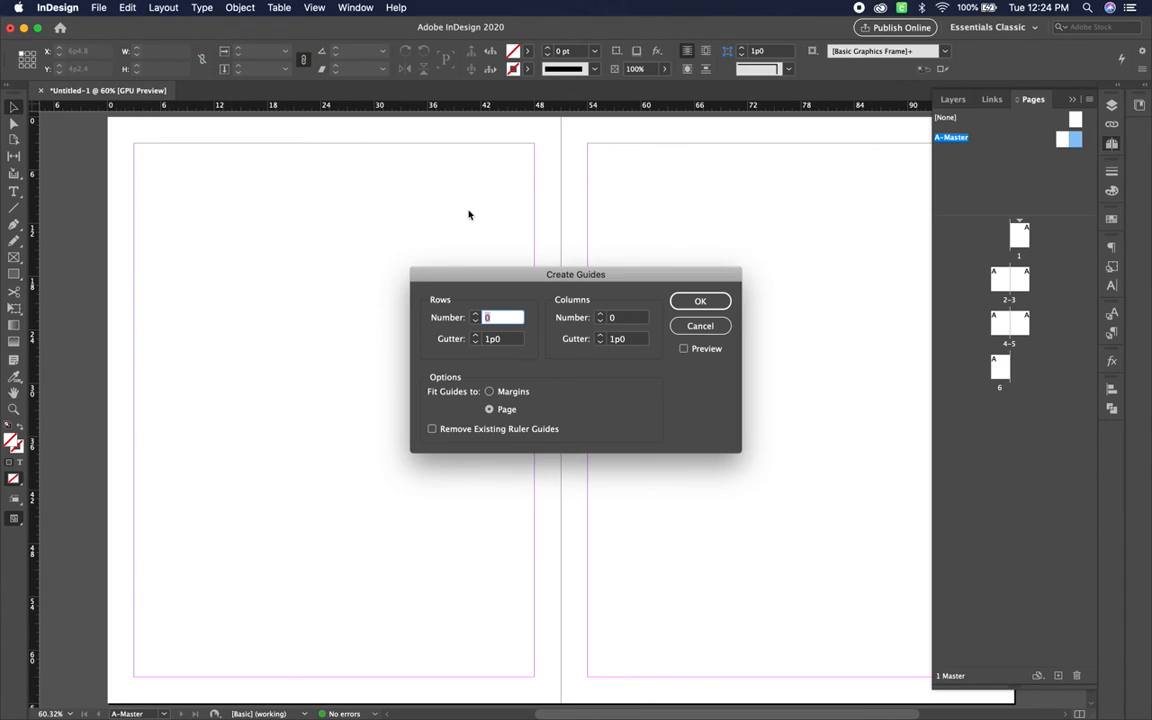
pyautogui.click(475, 315)
pyautogui.click(600, 315)
pyautogui.click(600, 315)
pyautogui.click(685, 349)
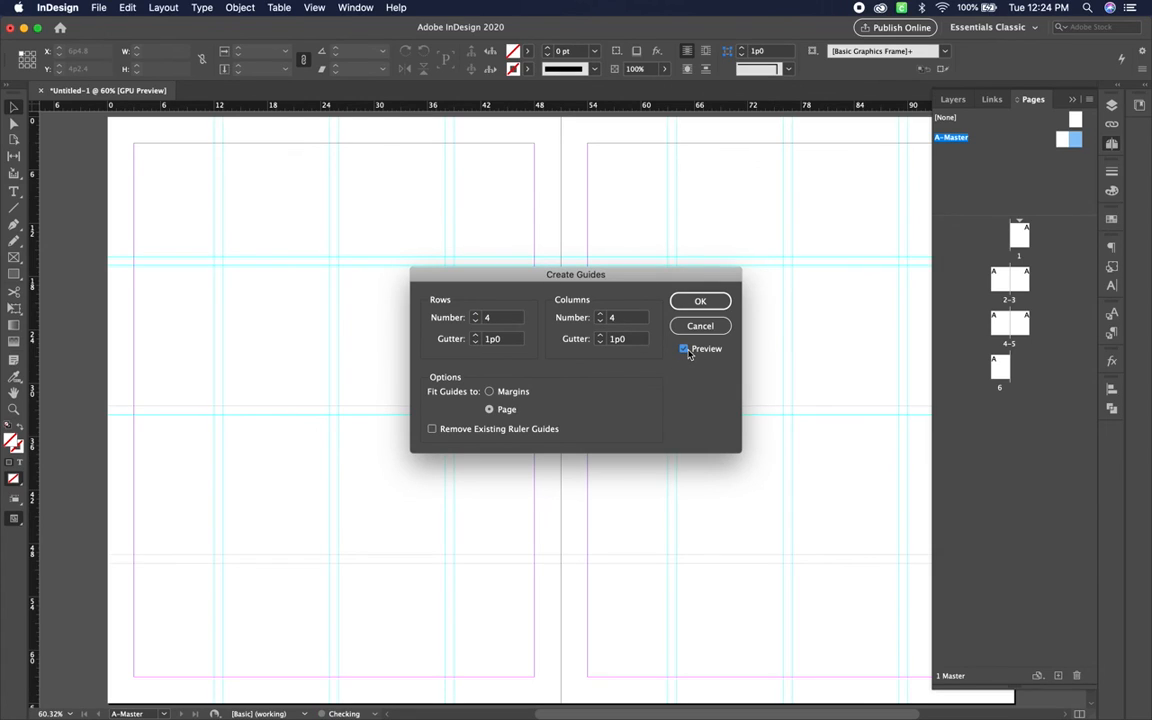
# - Compare fitting the guides to the page and to the margins, and create them fitted to the margins
pyautogui.click(490, 392)
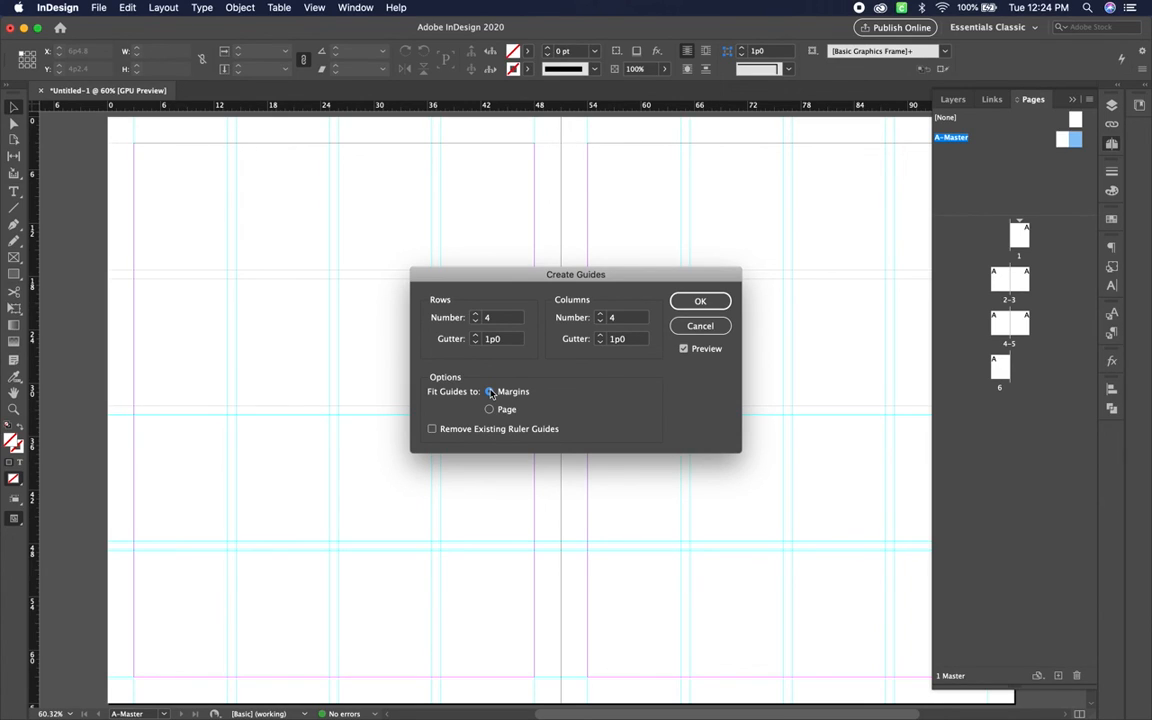
pyautogui.click(490, 410)
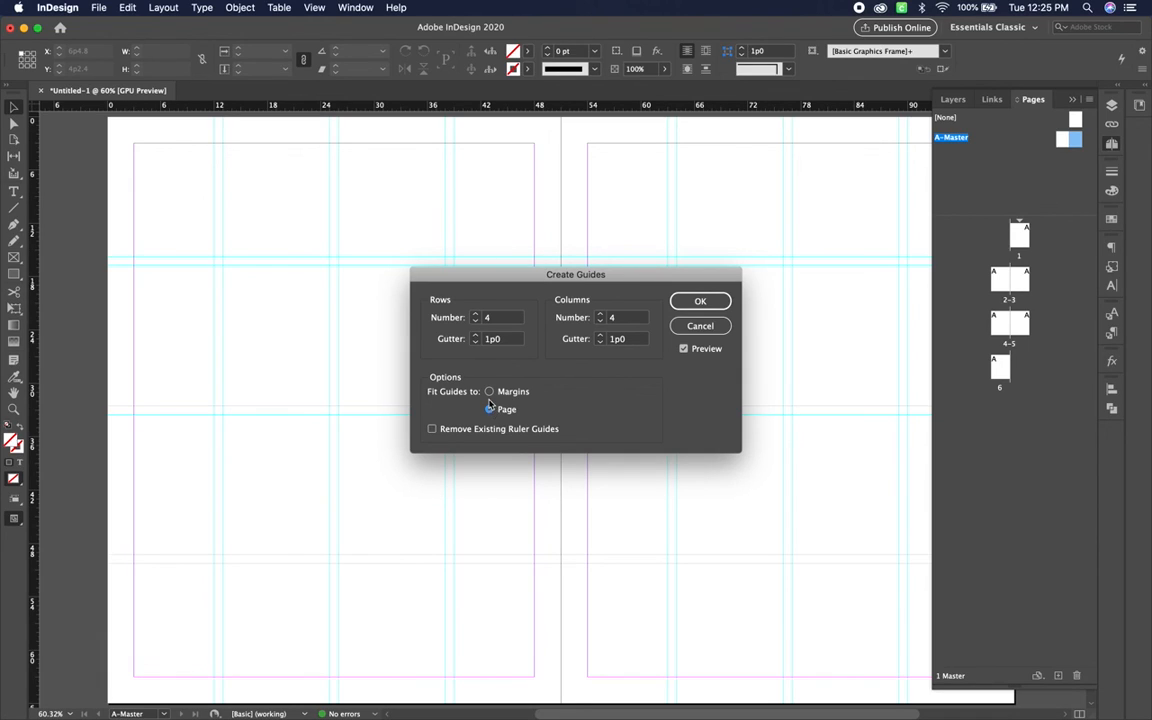
pyautogui.click(490, 391)
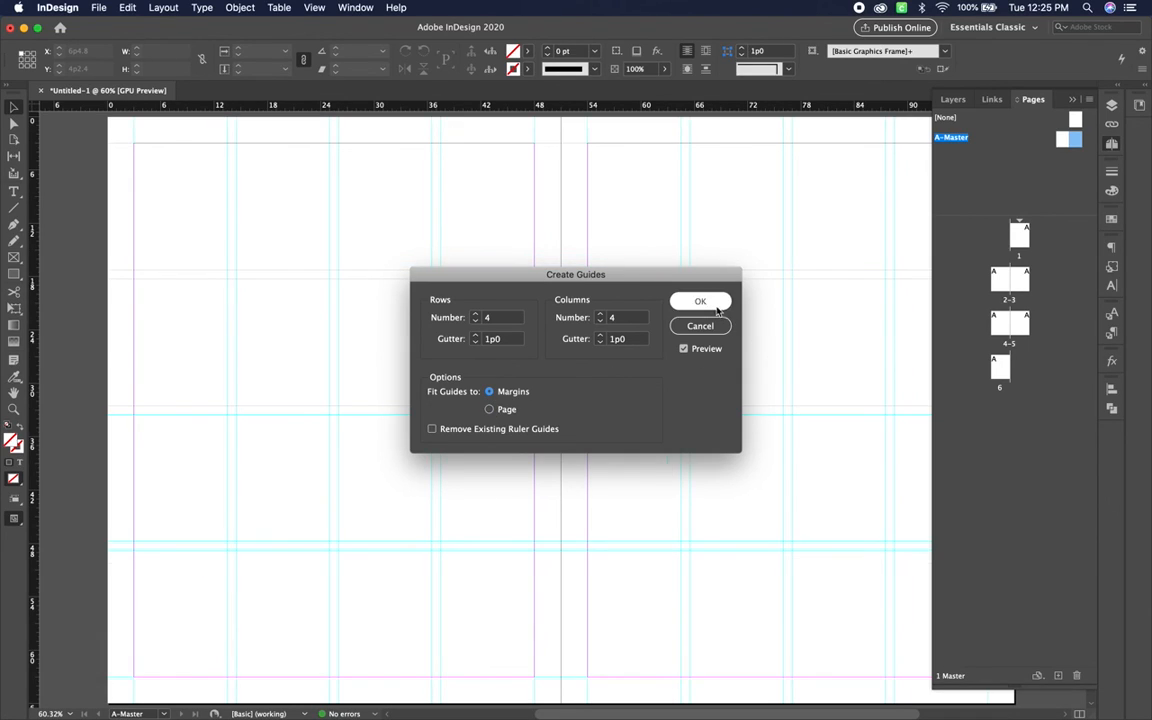
pyautogui.click(700, 302)
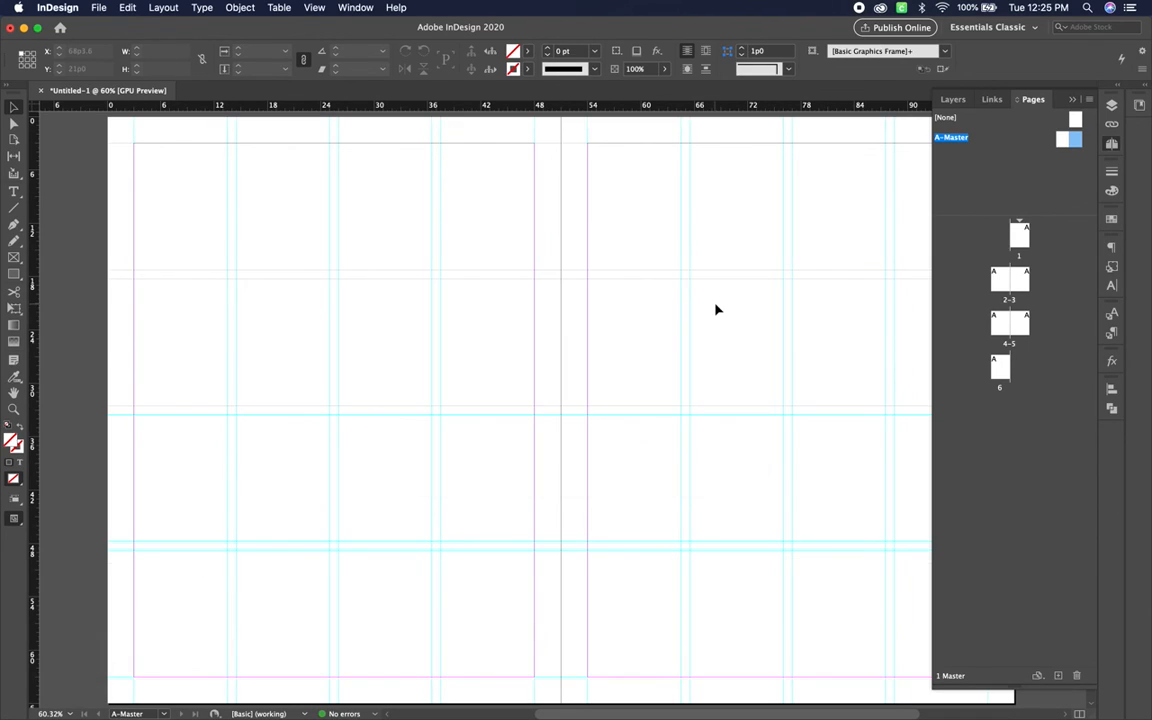
# - Display page 1 and spread 2-3 to inspect the master guide grid on the document pages
pyautogui.doubleClick(1019, 235)
pyautogui.click(999, 283)
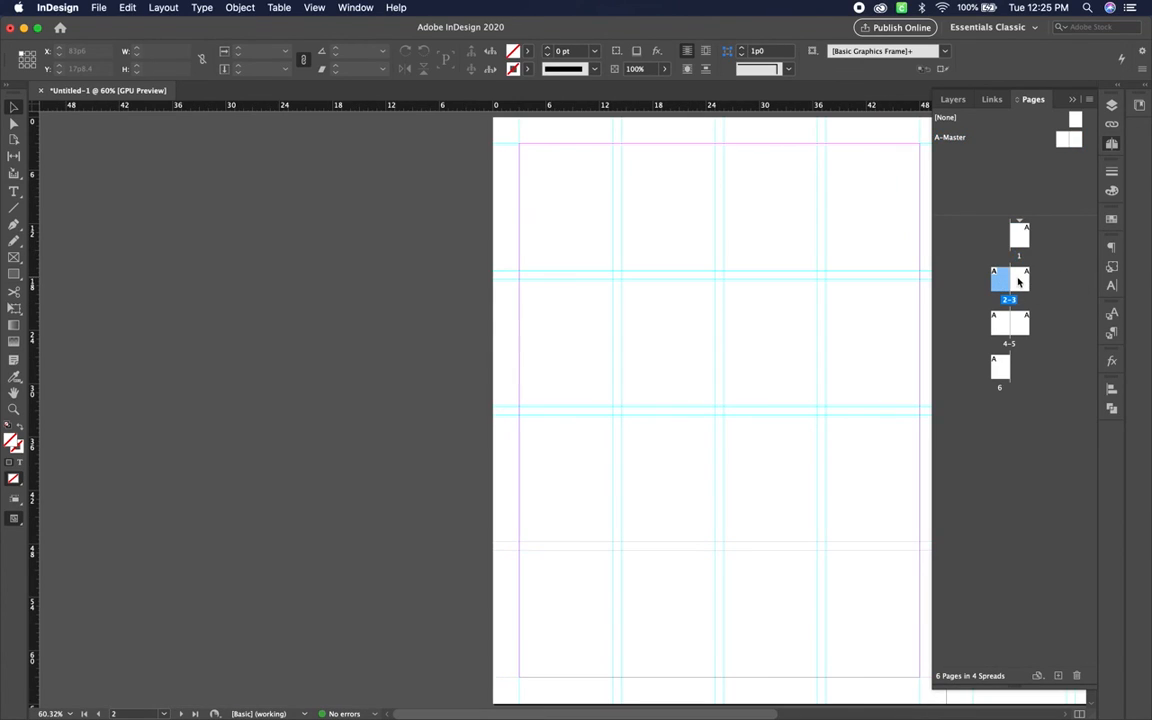
pyautogui.doubleClick(1019, 278)
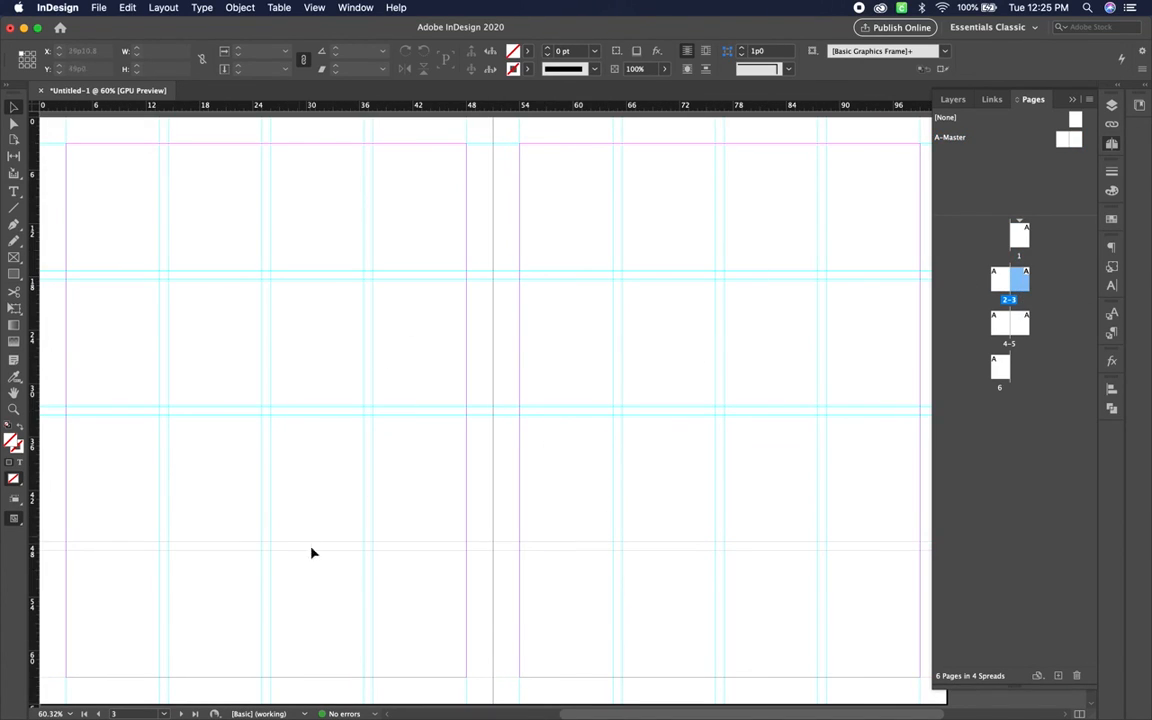
pyautogui.moveTo(349, 372); pyautogui.dragTo(465, 532)
pyautogui.moveTo(350, 394); pyautogui.dragTo(420, 479)
# - Shrink the master list area above the document page thumbnails, and display page 1 fitted to the window
pyautogui.moveTo(1044, 219); pyautogui.dragTo(1044, 165)
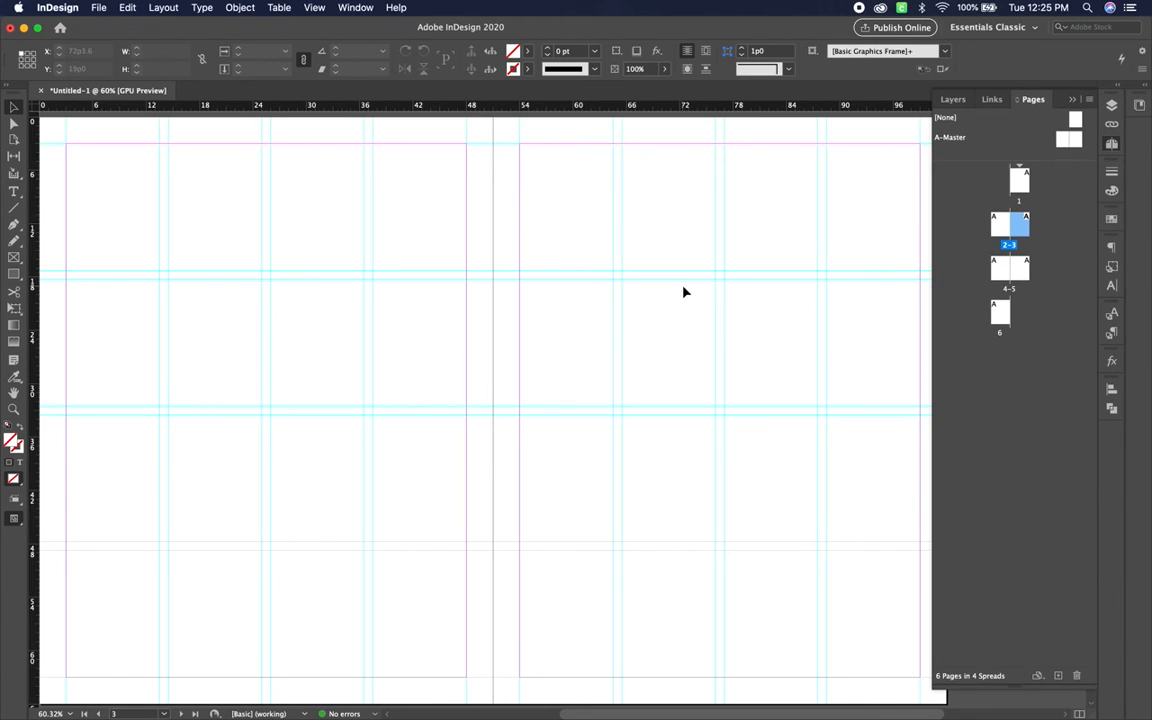
pyautogui.hscroll(-2, 633, 327)
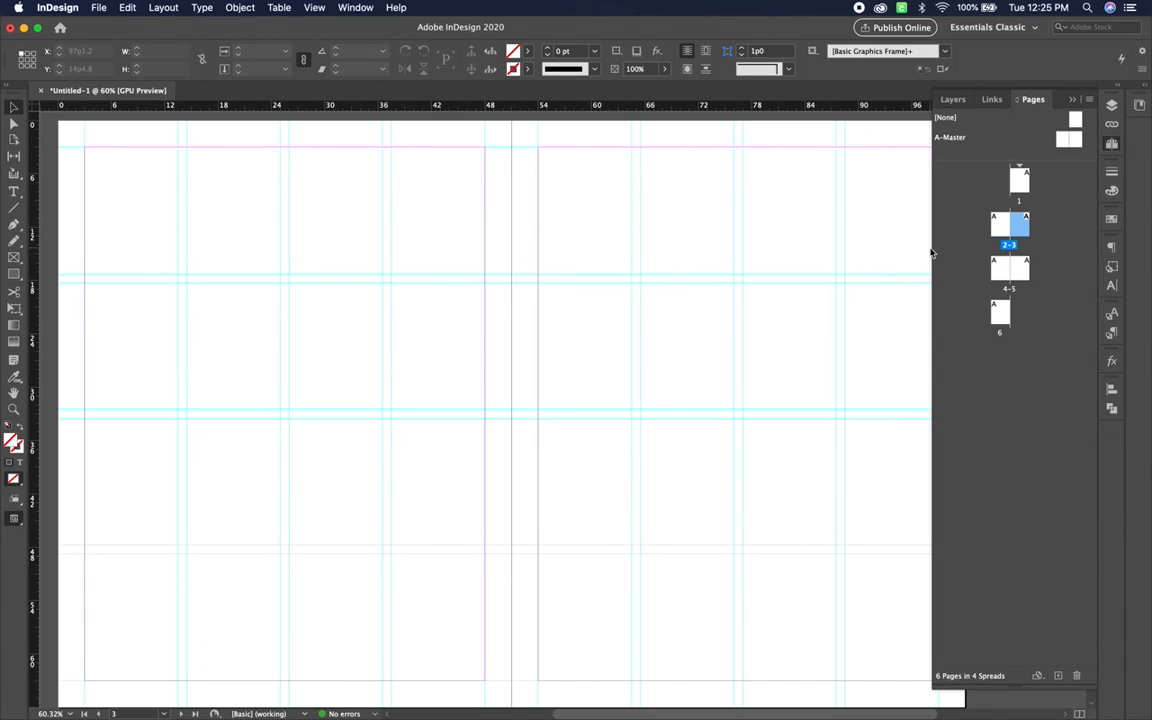
pyautogui.doubleClick(1022, 182)
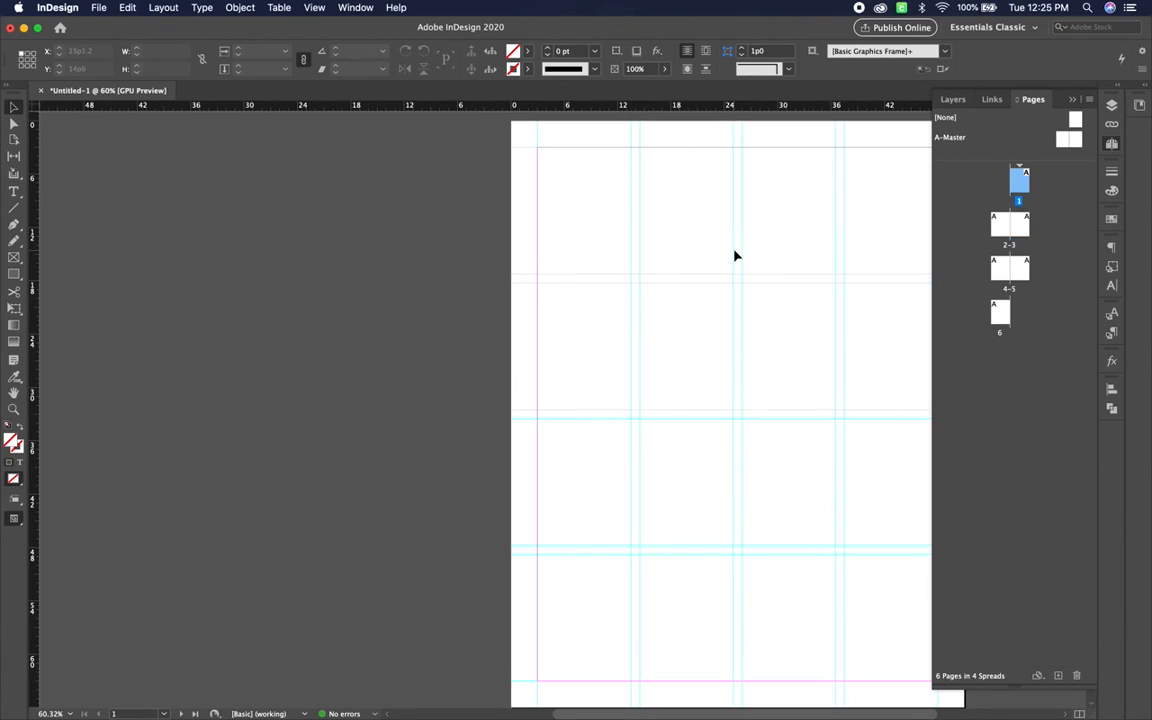
pyautogui.press('super+0')
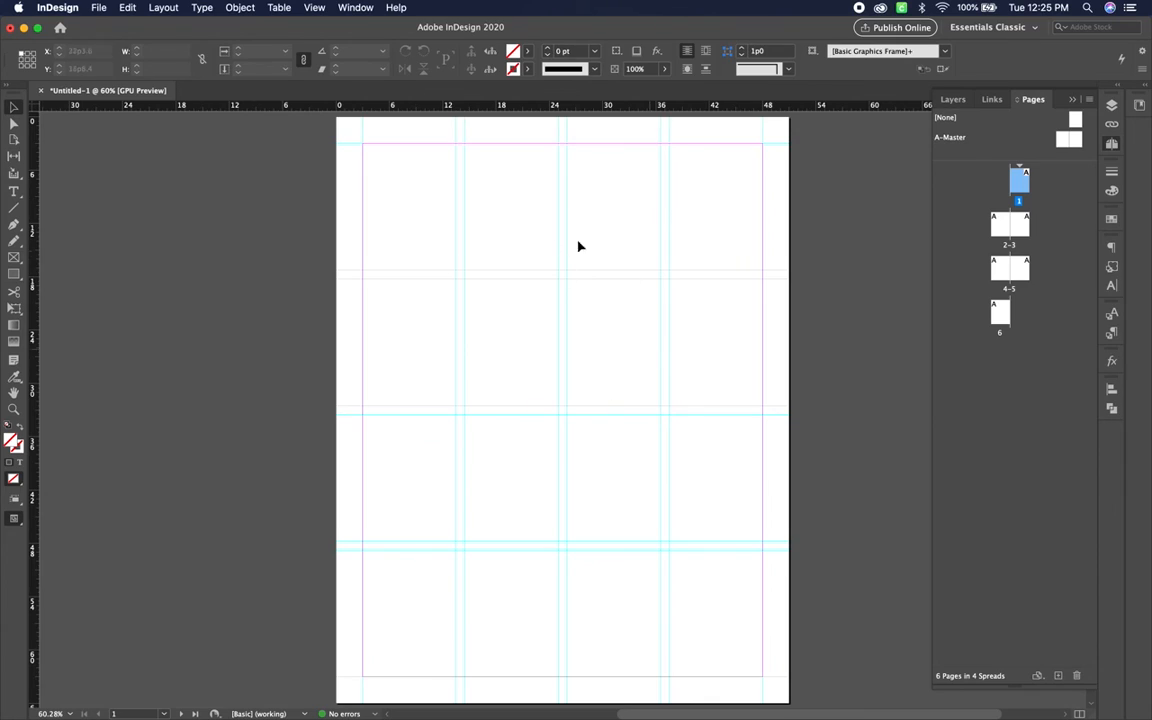
# - Create a text frame about 38p7 wide and 15p8 high across the upper part of page 1, containing "coconut"
pyautogui.click(15, 193)
pyautogui.moveTo(399, 184); pyautogui.dragTo(741, 324)
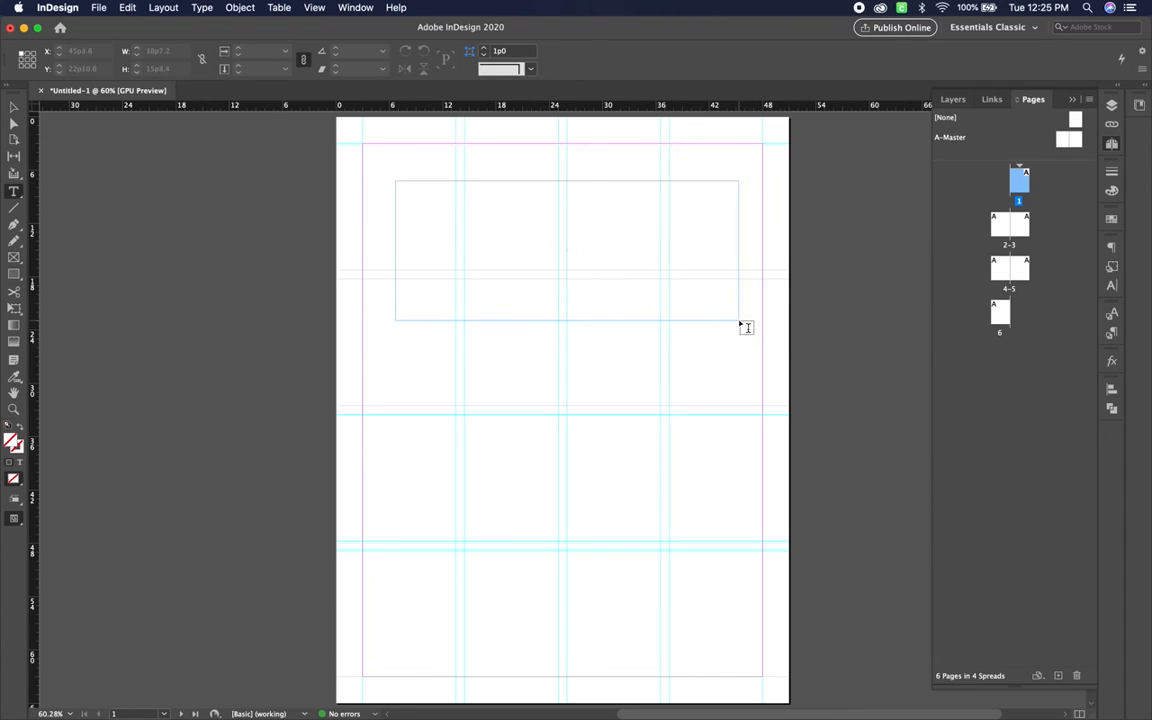
pyautogui.write('coconut')
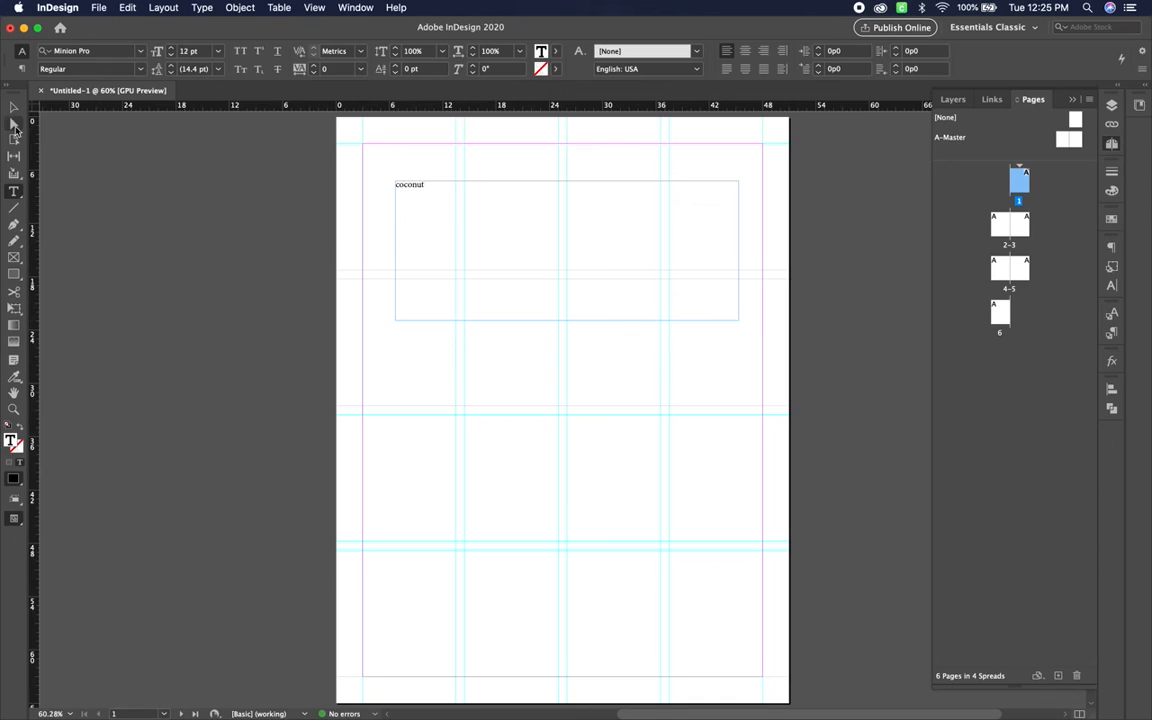
# - Format the coconut text frame in Impact Regular at 100 pt
pyautogui.click(13, 106)
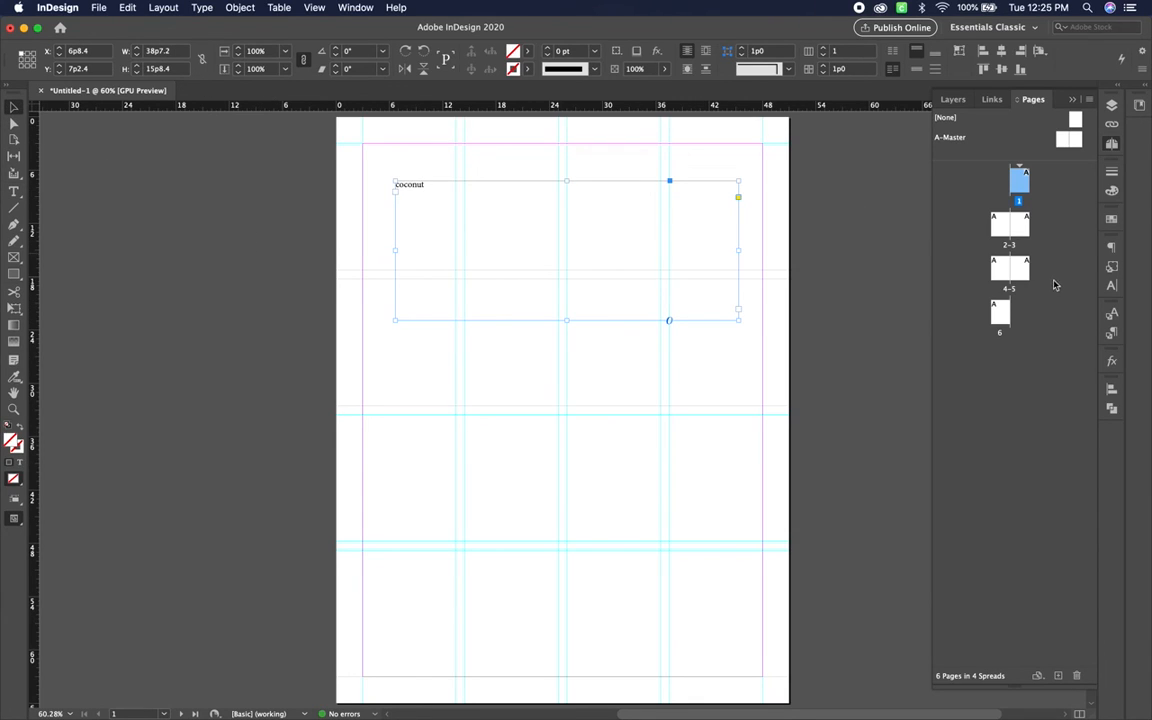
pyautogui.click(1111, 285)
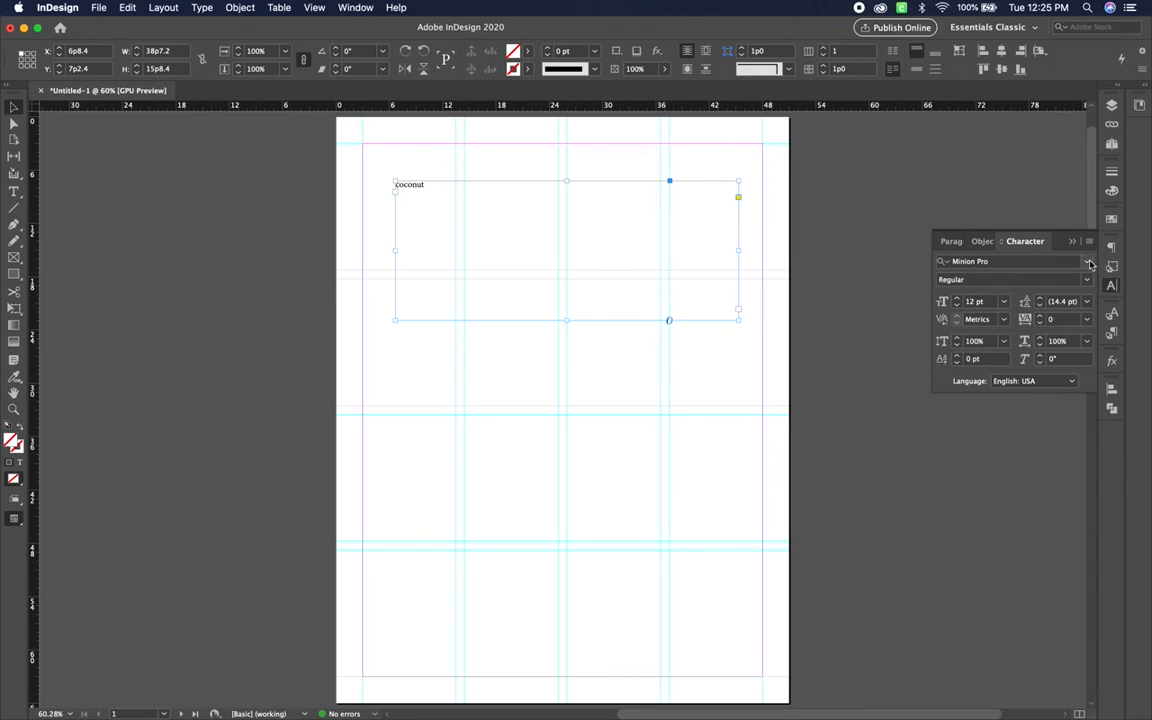
pyautogui.click(975, 261)
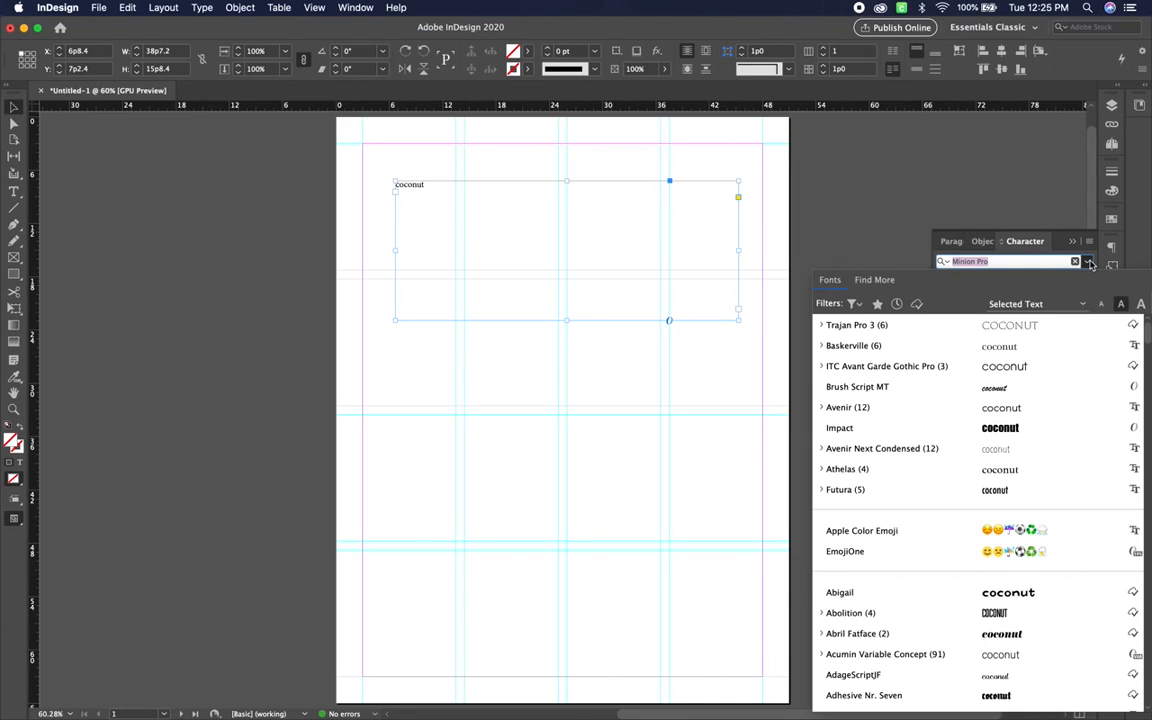
pyautogui.click(1000, 427)
pyautogui.click(957, 299)
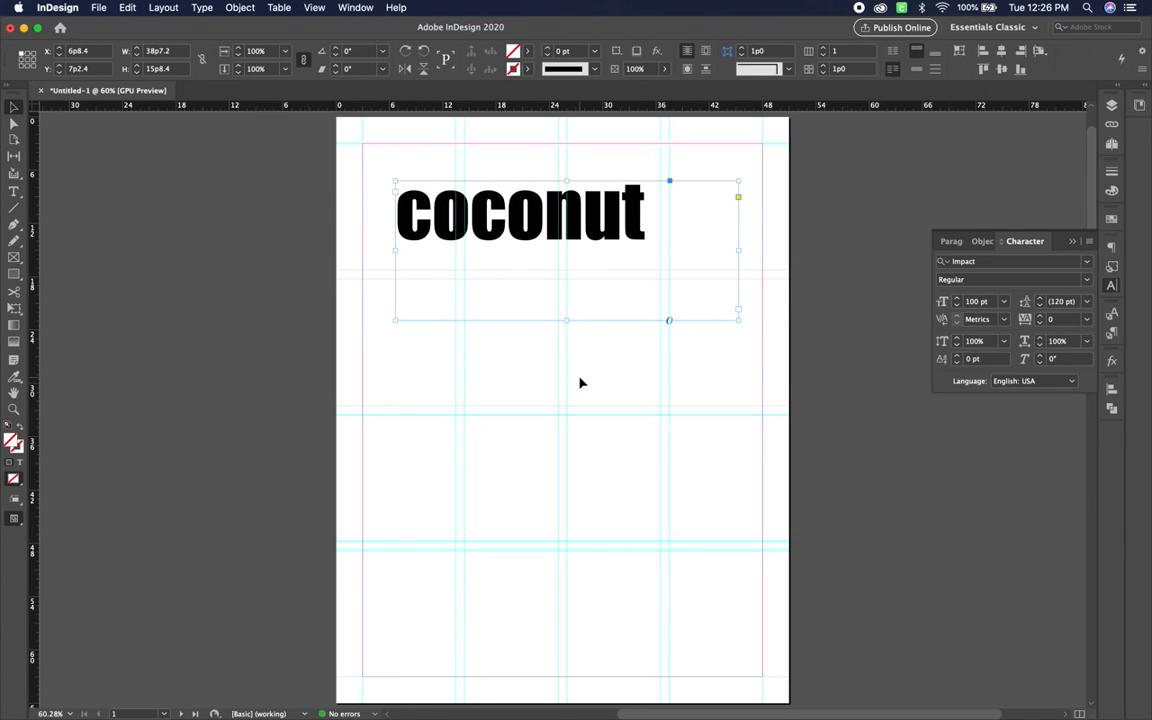
pyautogui.click(1072, 241)
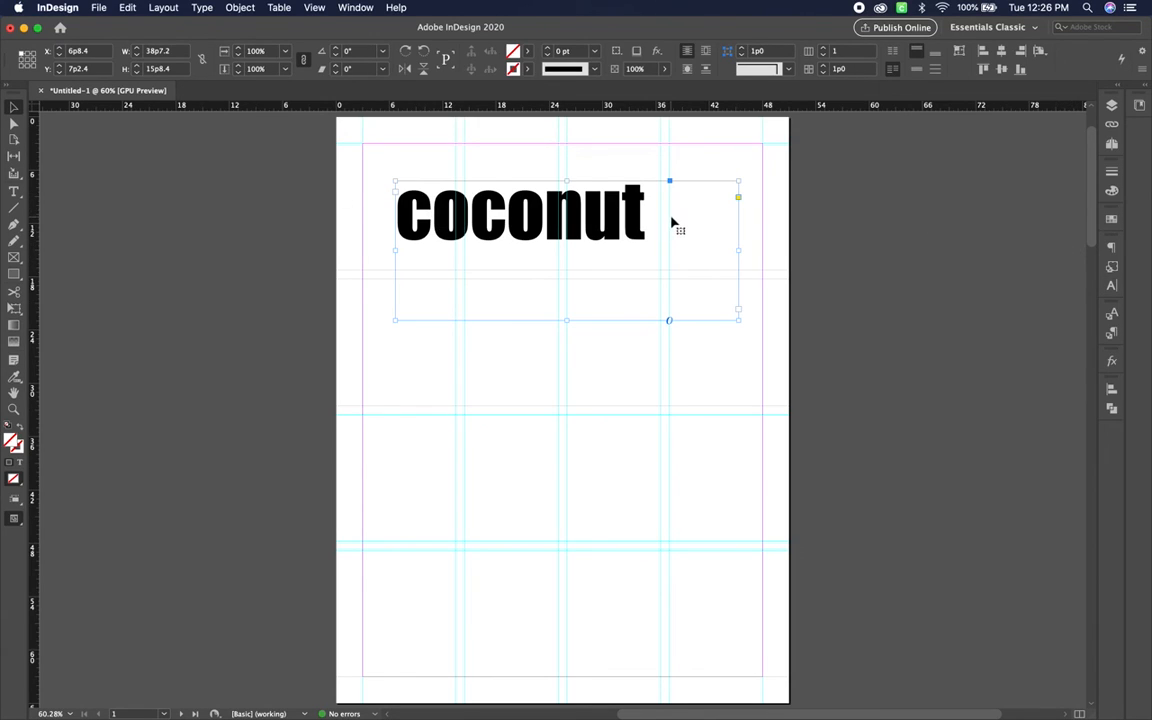
# - Set the text frame's vertical justification to Center in the Text Frame Options, with the preview enabled
pyautogui.click(232, 8)
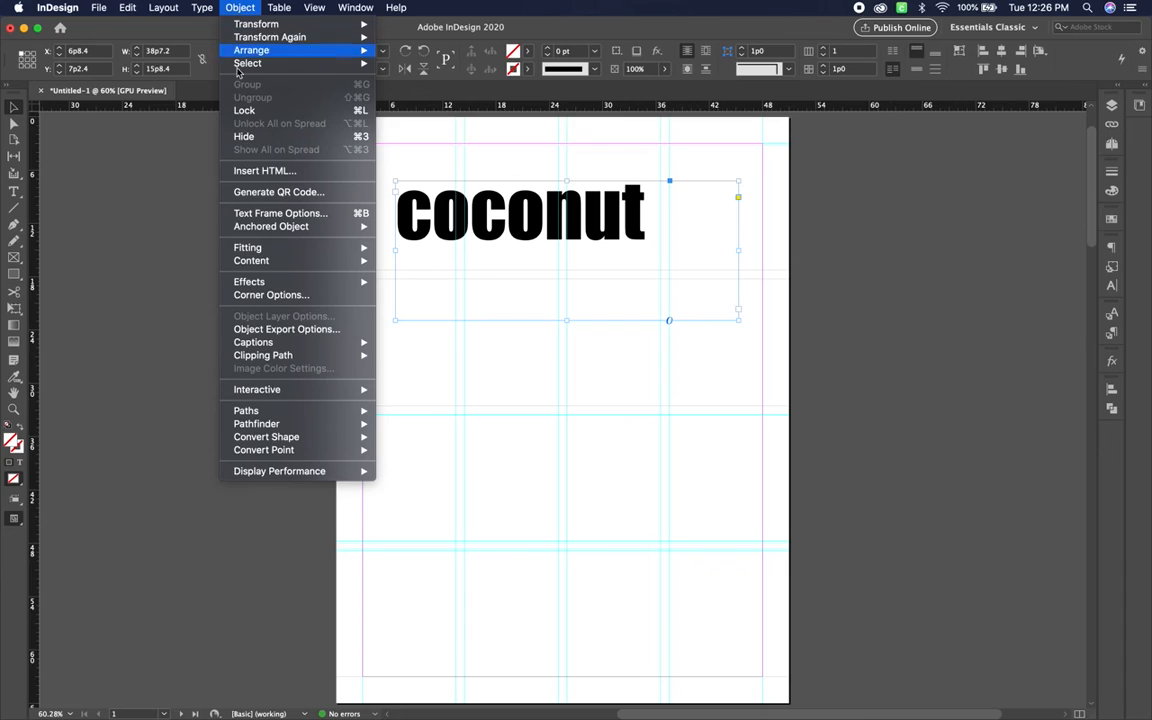
pyautogui.click(269, 213)
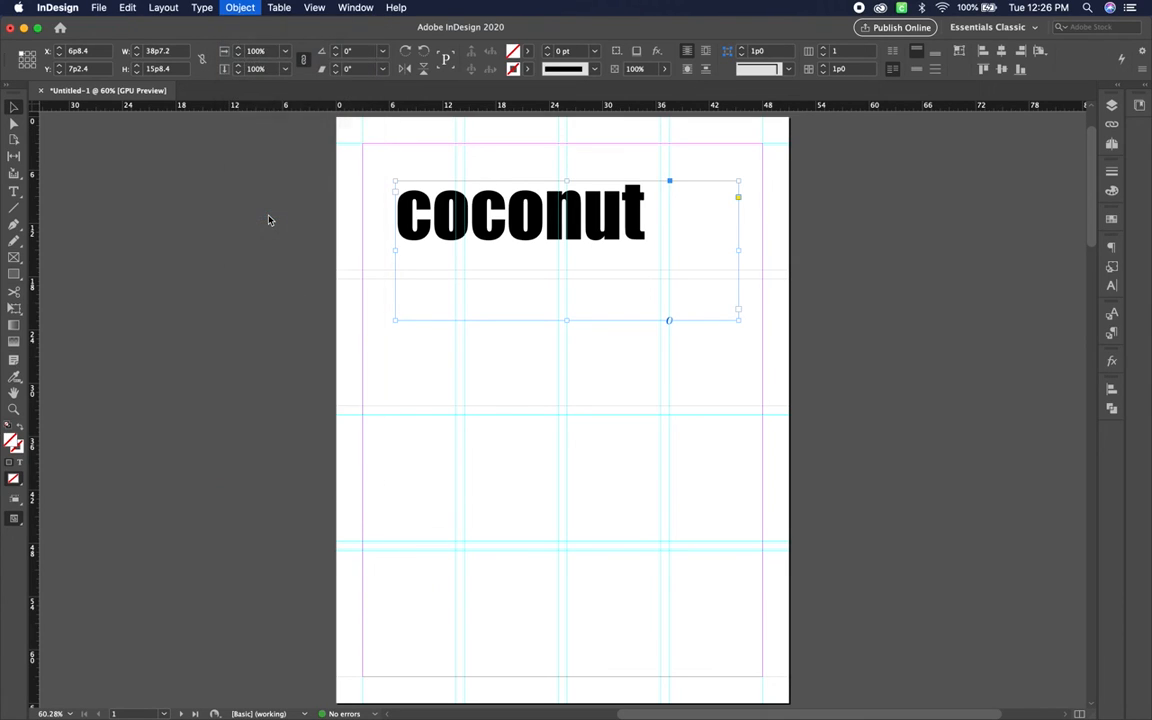
pyautogui.moveTo(564, 211); pyautogui.dragTo(253, 136)
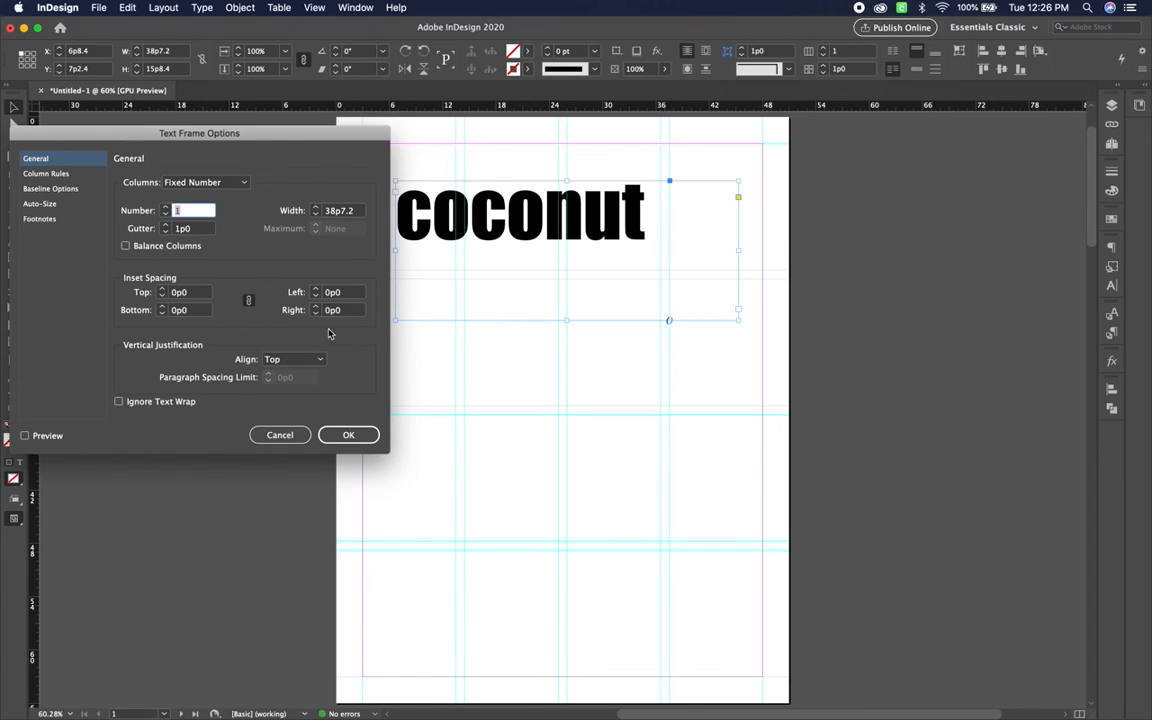
pyautogui.click(285, 362)
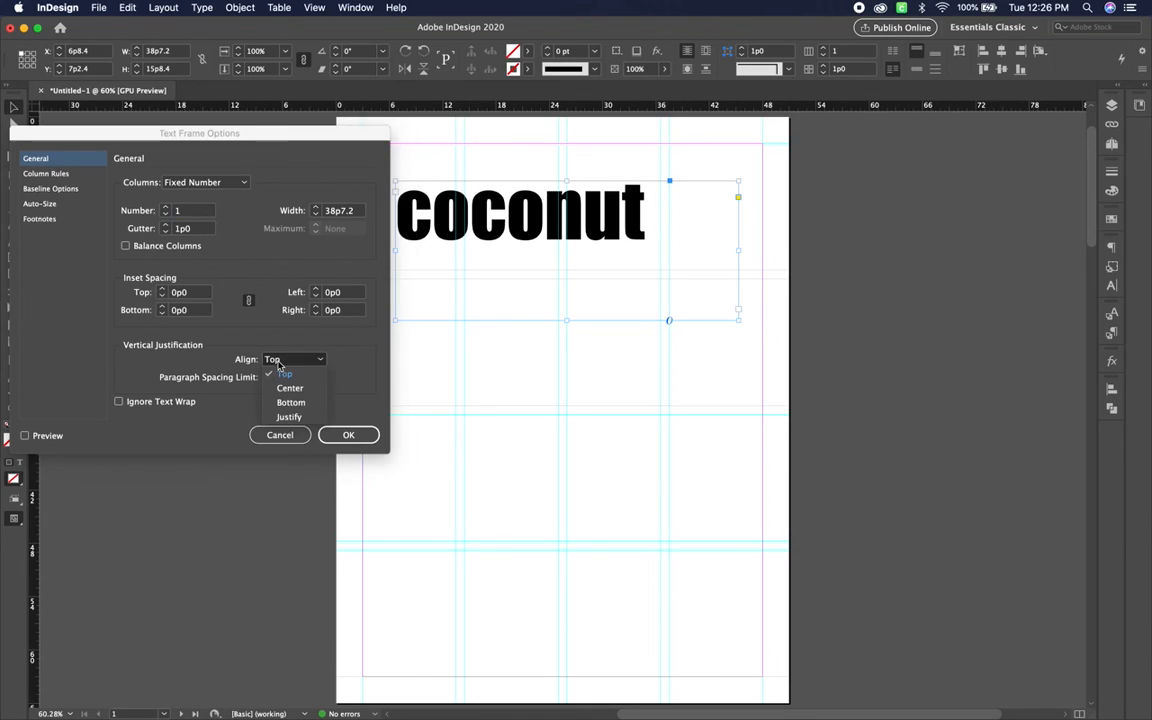
pyautogui.click(285, 388)
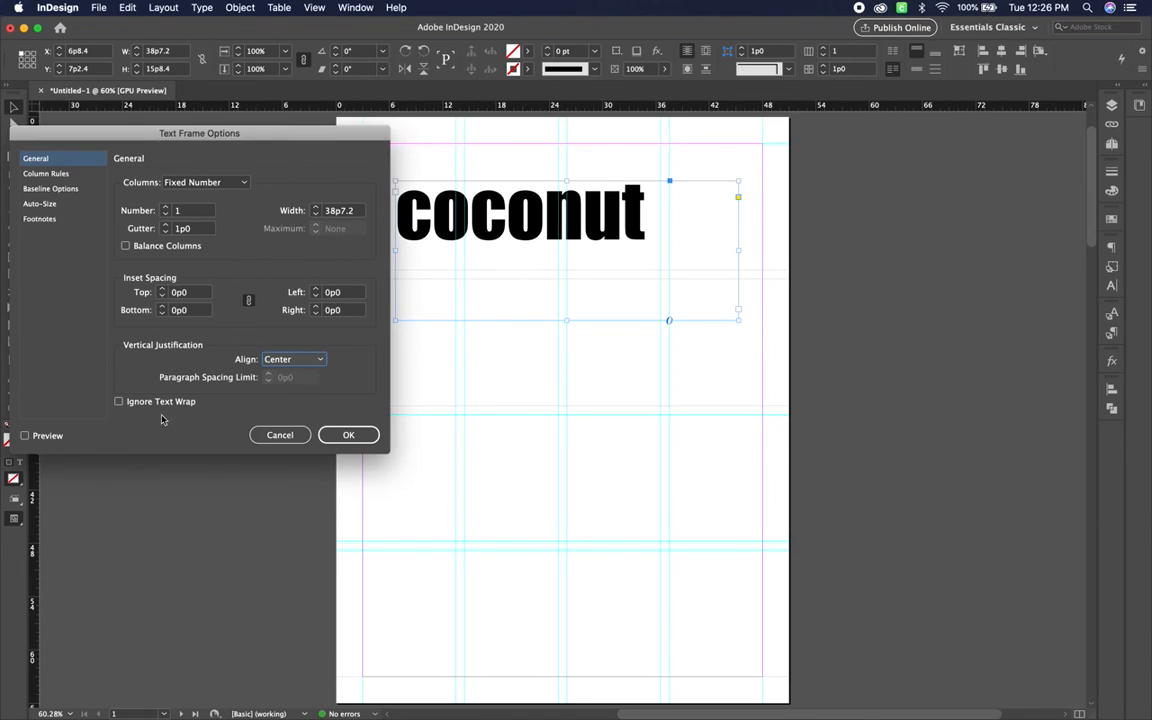
pyautogui.click(24, 435)
pyautogui.click(355, 434)
# - Shorten the text frame from its lower edge to about 13p9.6 high and center the word horizontally
pyautogui.moveTo(567, 320)
pyautogui.mouseDown()
pyautogui.moveTo(568, 458)
pyautogui.moveTo(566, 304)
pyautogui.mouseUp()
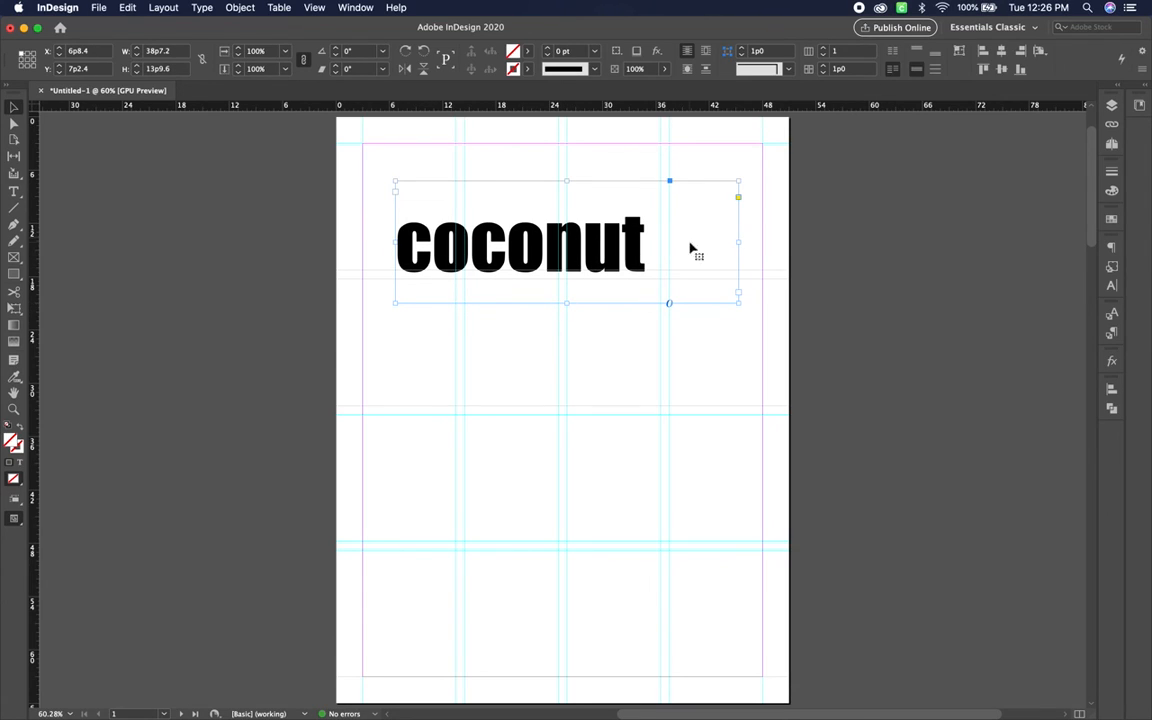
pyautogui.click(1111, 247)
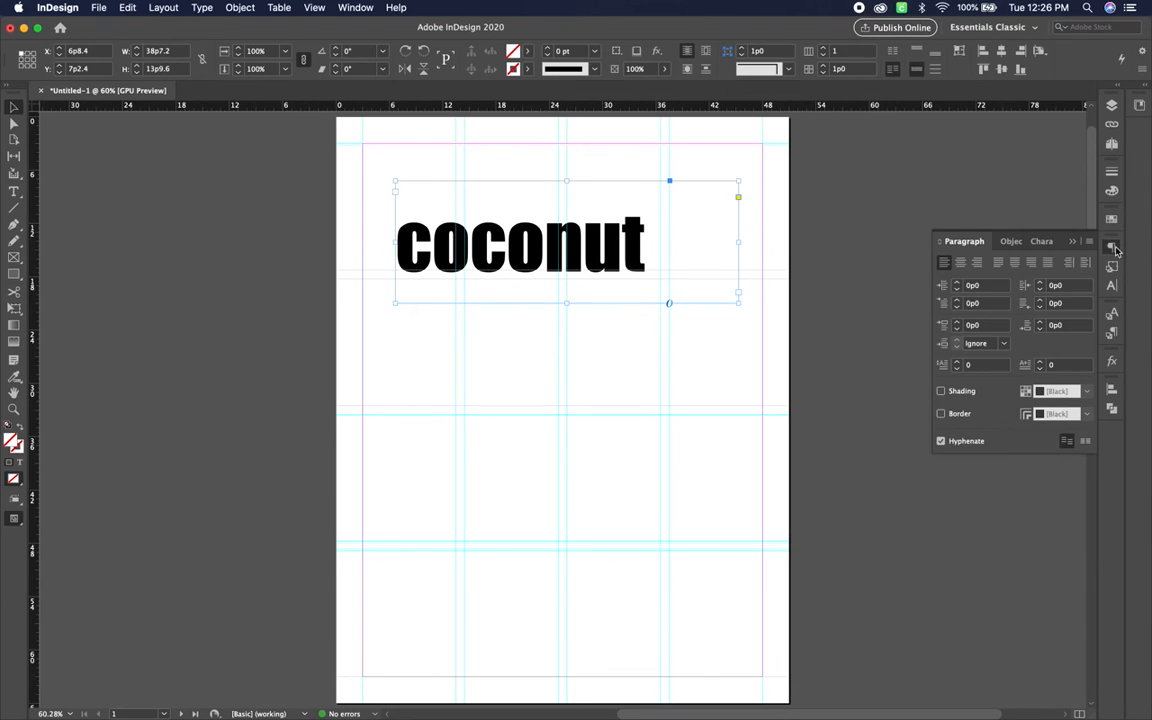
pyautogui.click(960, 262)
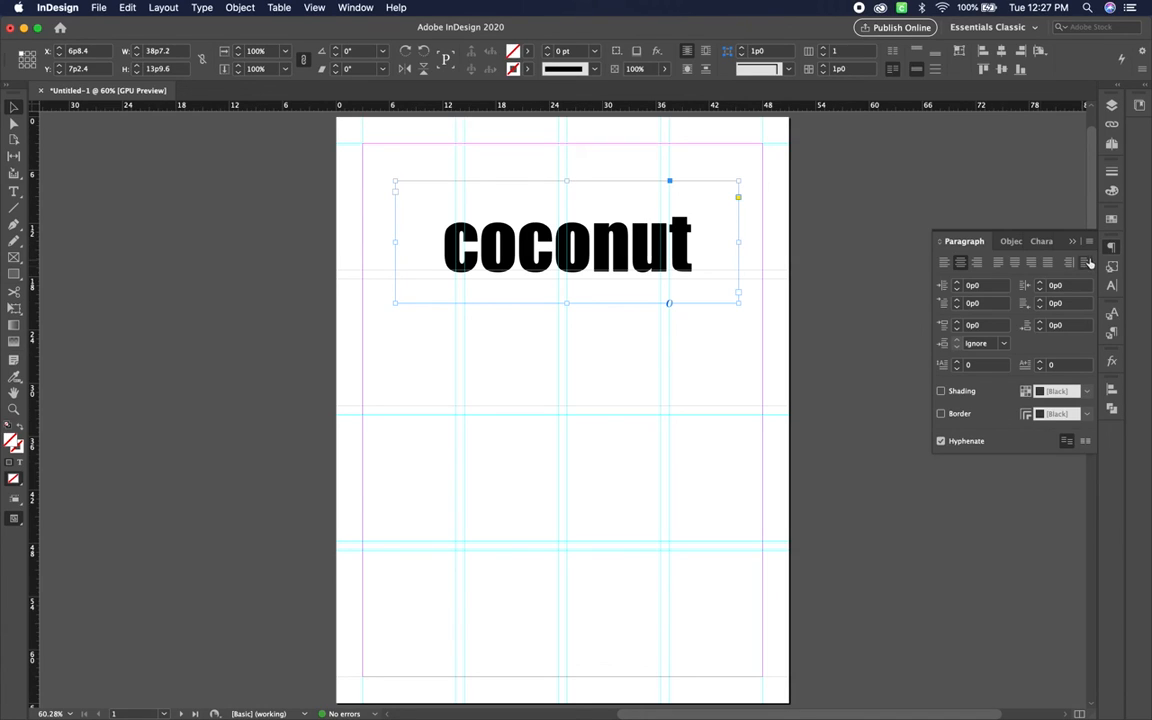
pyautogui.click(1071, 243)
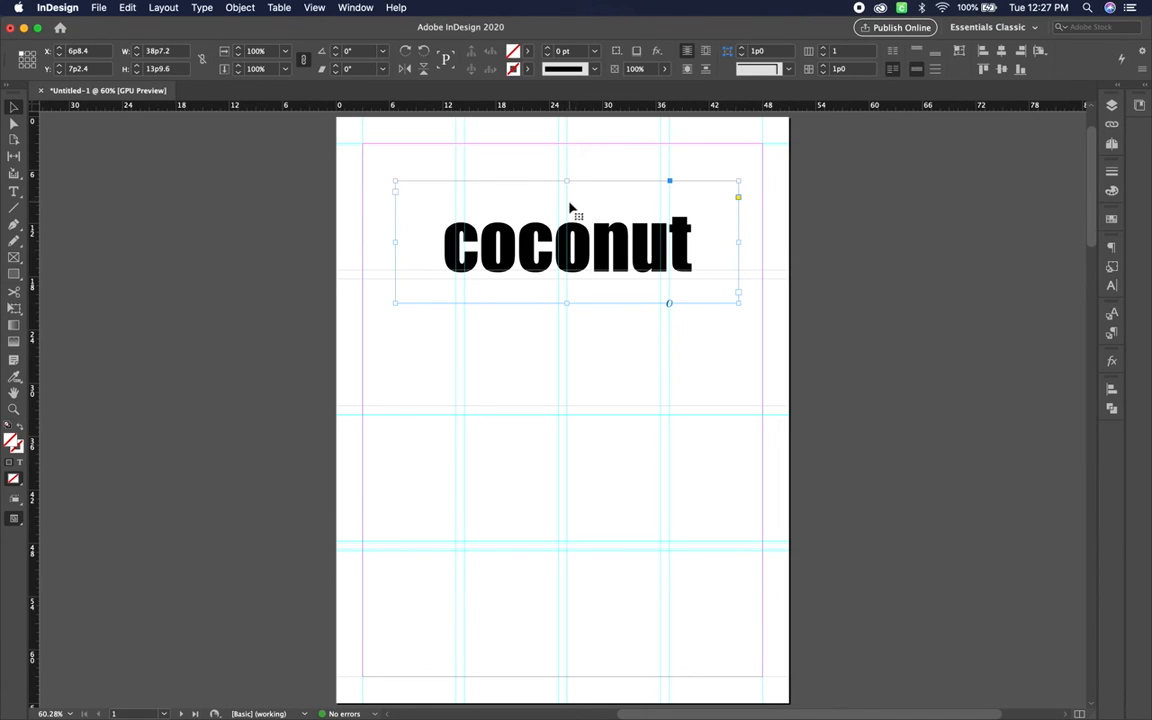
# - Give the text frame a magenta stroke (C=0 M=100 Y=0 K=0) with a weight of 13 pt
pyautogui.click(528, 69)
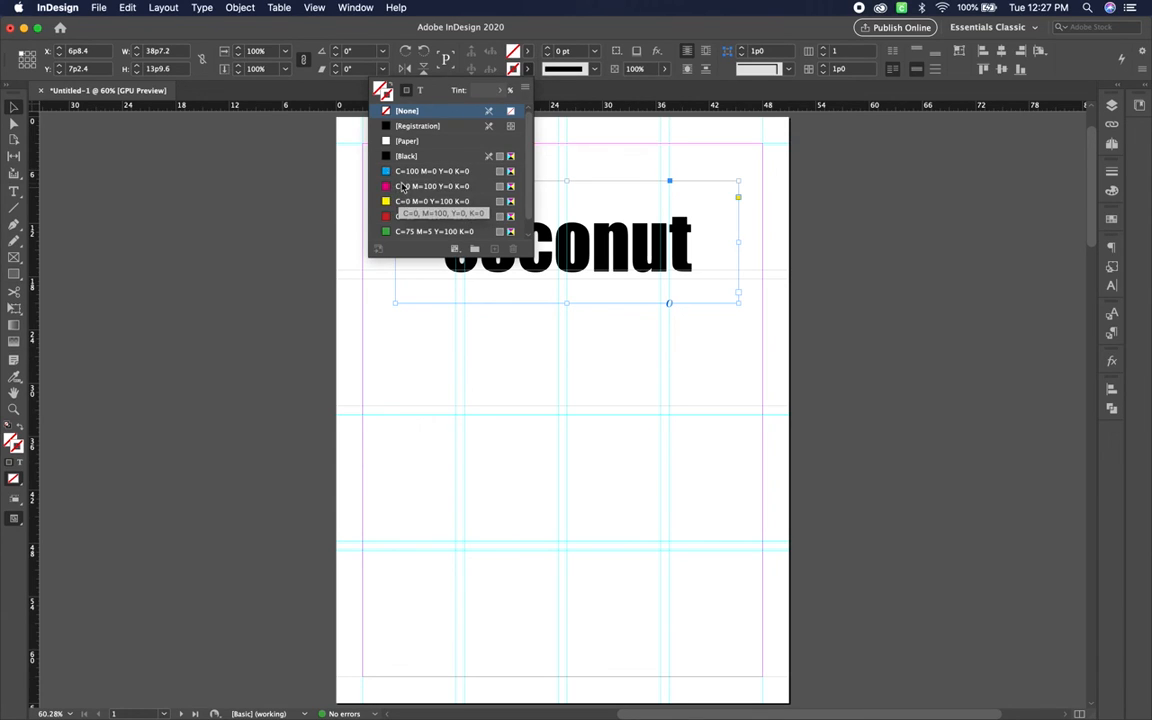
pyautogui.click(403, 187)
pyautogui.click(548, 49)
pyautogui.click(548, 49)
pyautogui.click(548, 49)
pyautogui.click(548, 49)
pyautogui.click(548, 49)
pyautogui.click(548, 48)
pyautogui.click(548, 48)
pyautogui.click(548, 48)
pyautogui.click(548, 48)
pyautogui.click(548, 48)
pyautogui.click(548, 48)
pyautogui.click(548, 48)
pyautogui.click(548, 48)
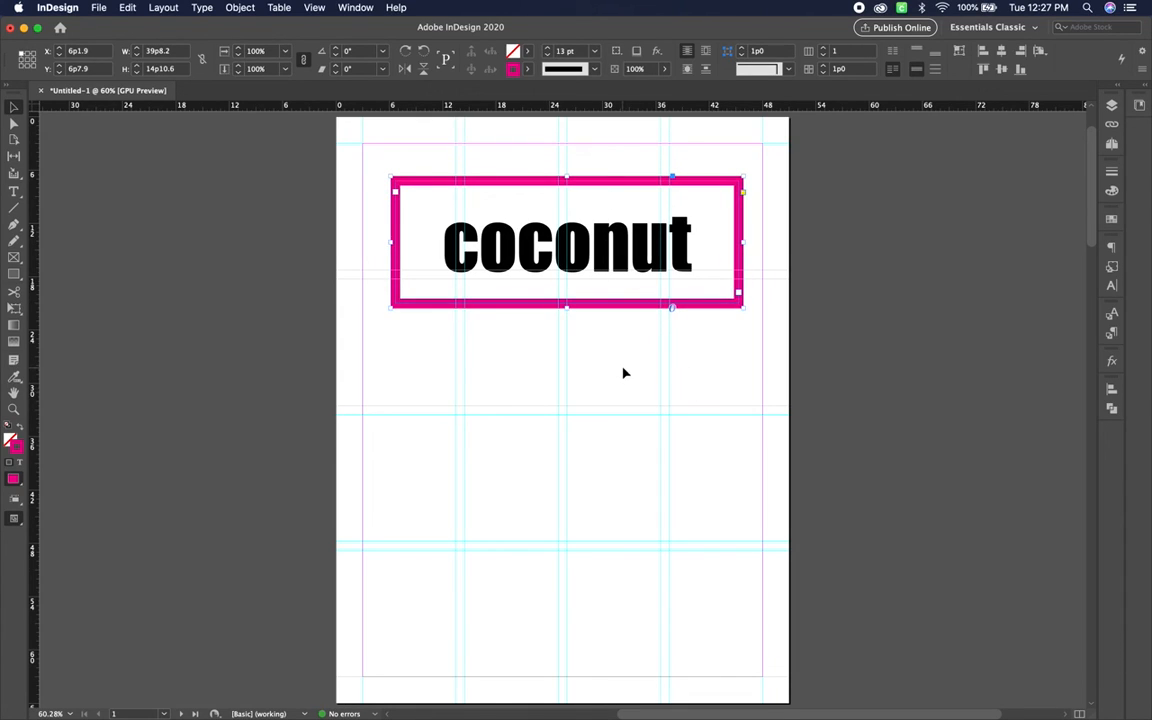
# - Switch to the Preview screen mode and move the framed word up slightly, to about X 5p1.9, Y 3p7.4
pyautogui.press('w')
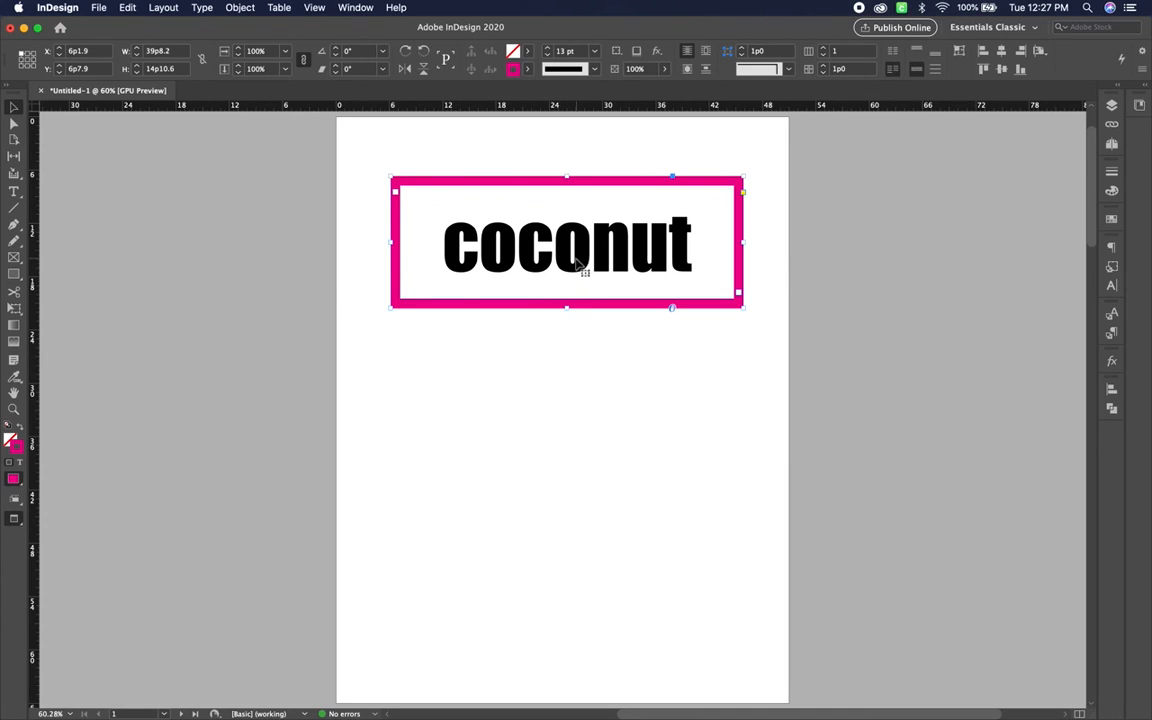
pyautogui.moveTo(614, 265); pyautogui.dragTo(608, 237)
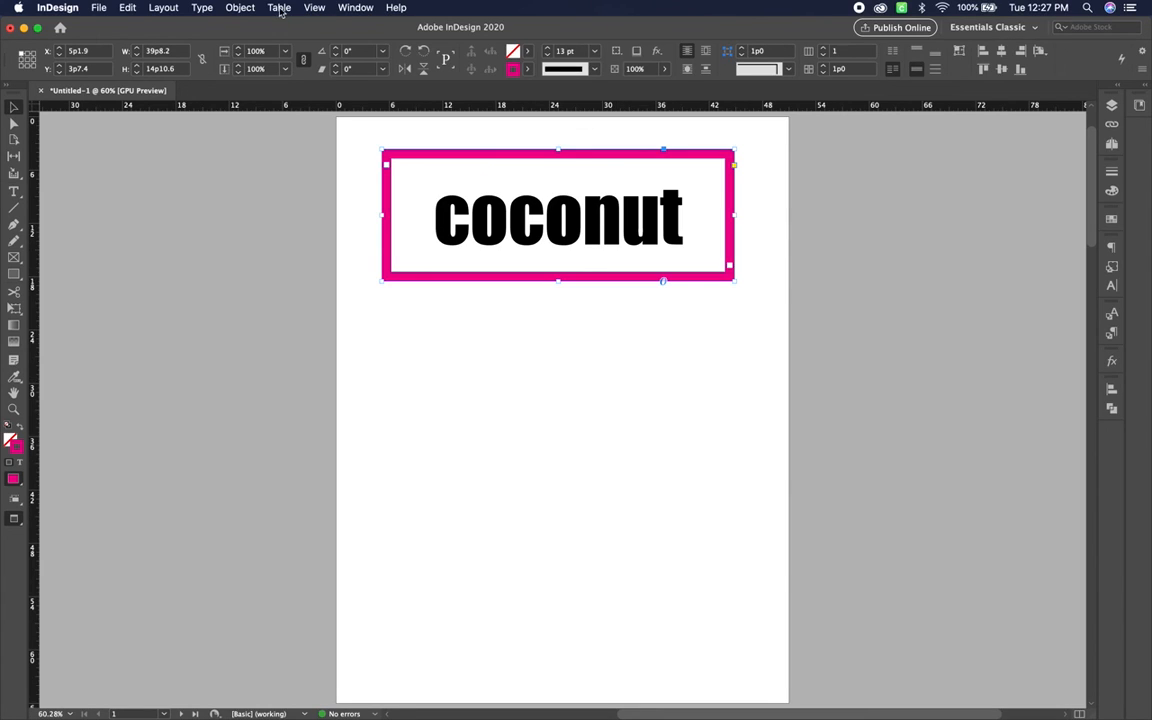
# - Display the list of character styles and the paragraph settings of the coconut text
pyautogui.click(358, 8)
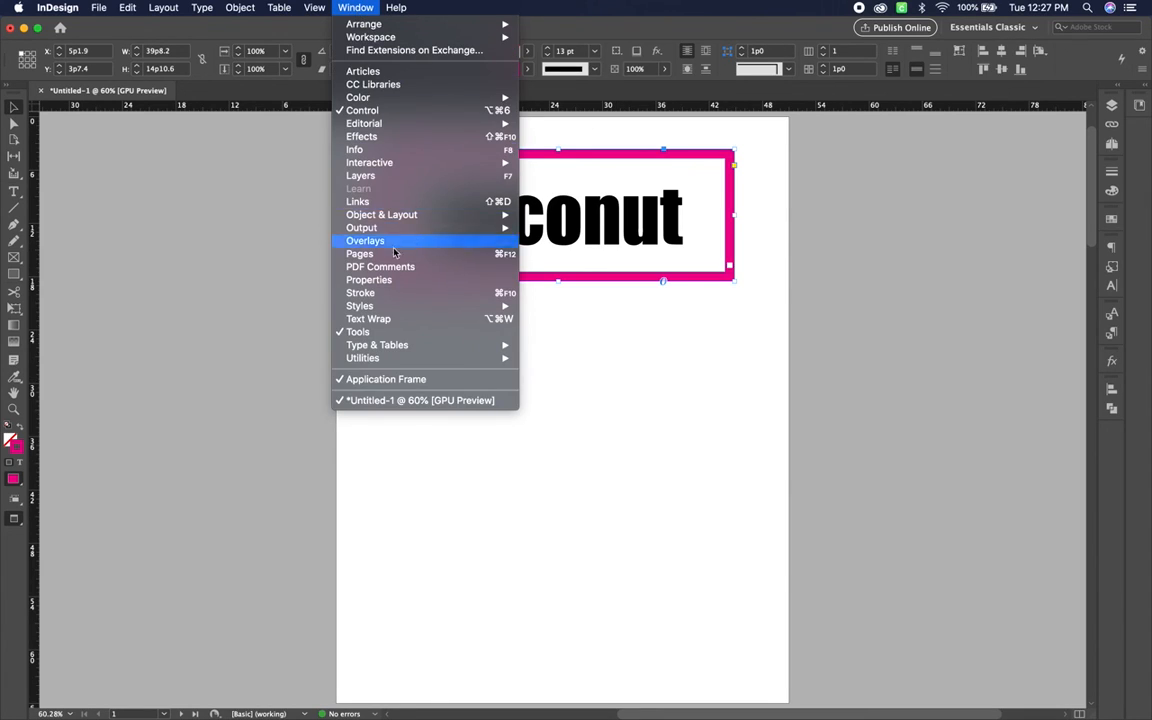
pyautogui.moveTo(408, 312)
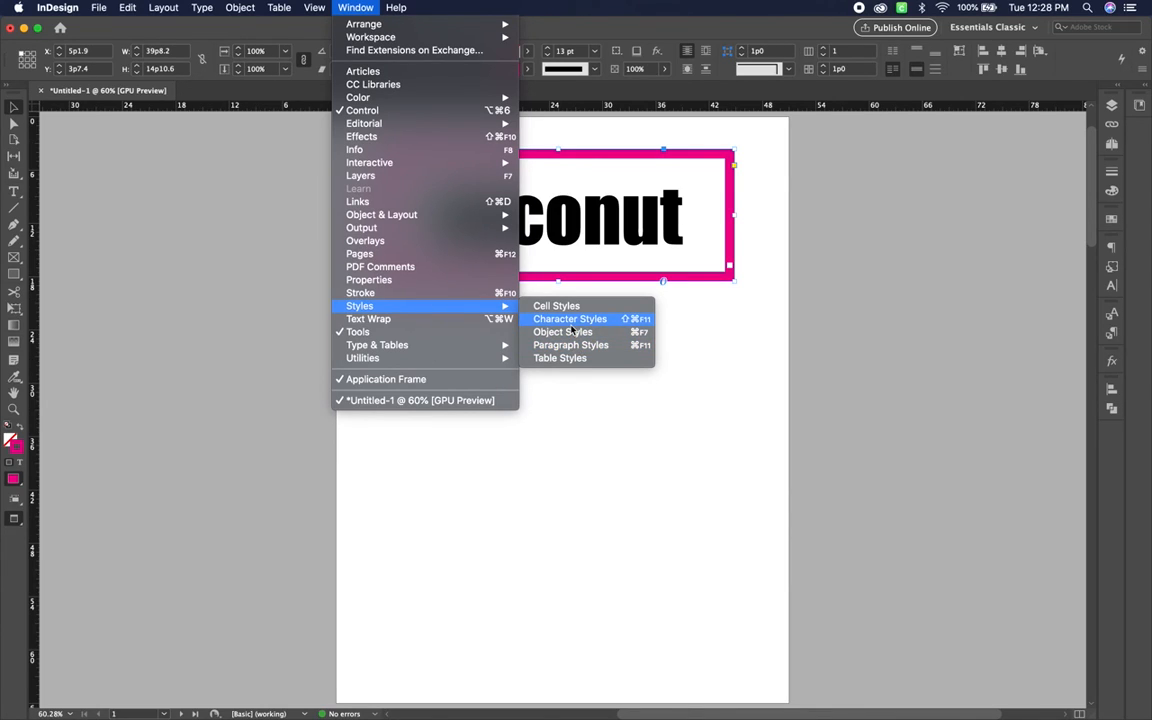
pyautogui.click(571, 322)
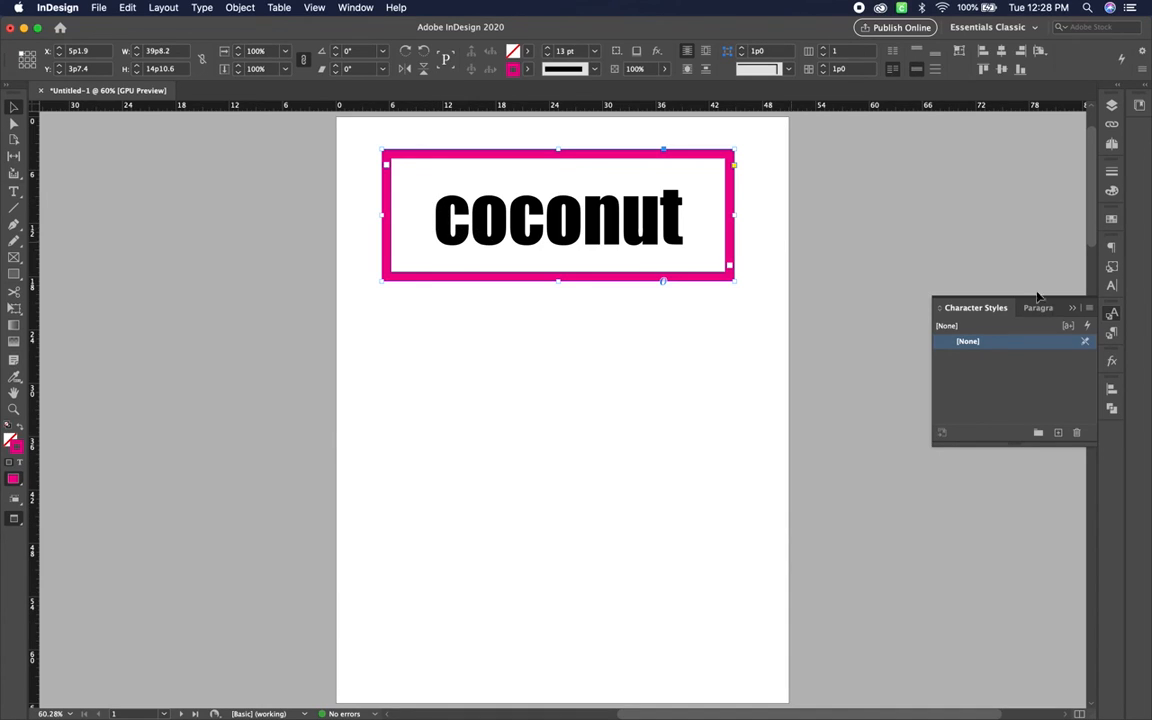
pyautogui.click(1113, 249)
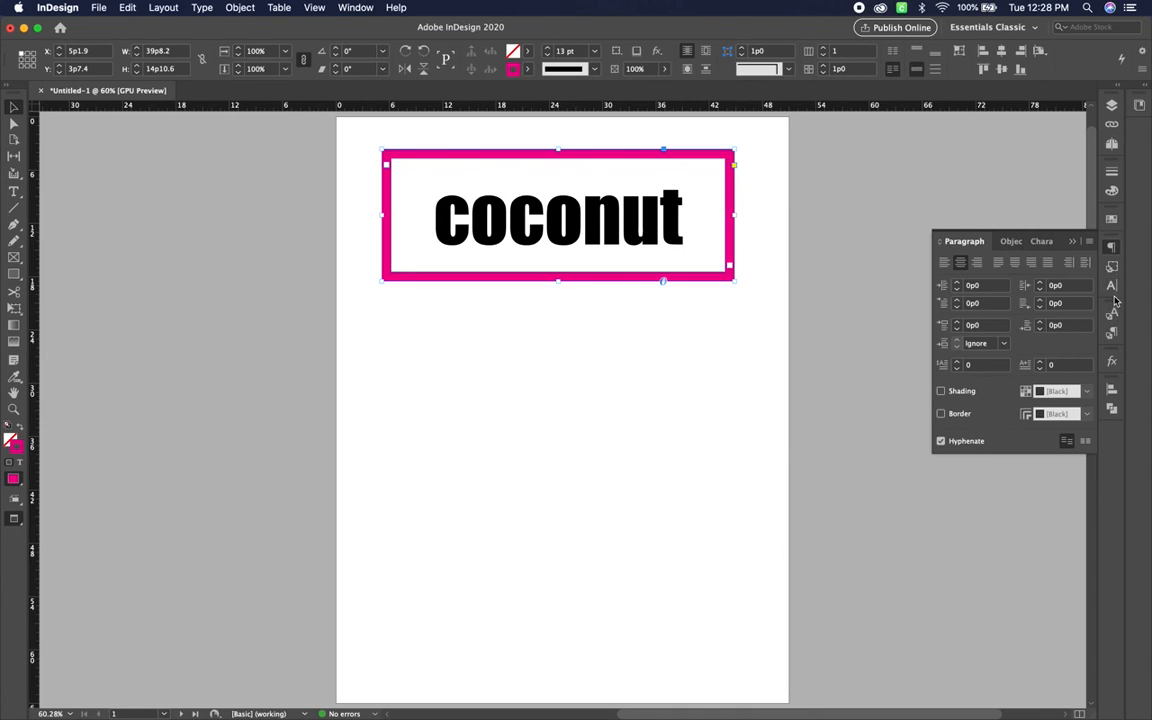
# - Increase the tracking of the word coconut to 75
pyautogui.click(1113, 289)
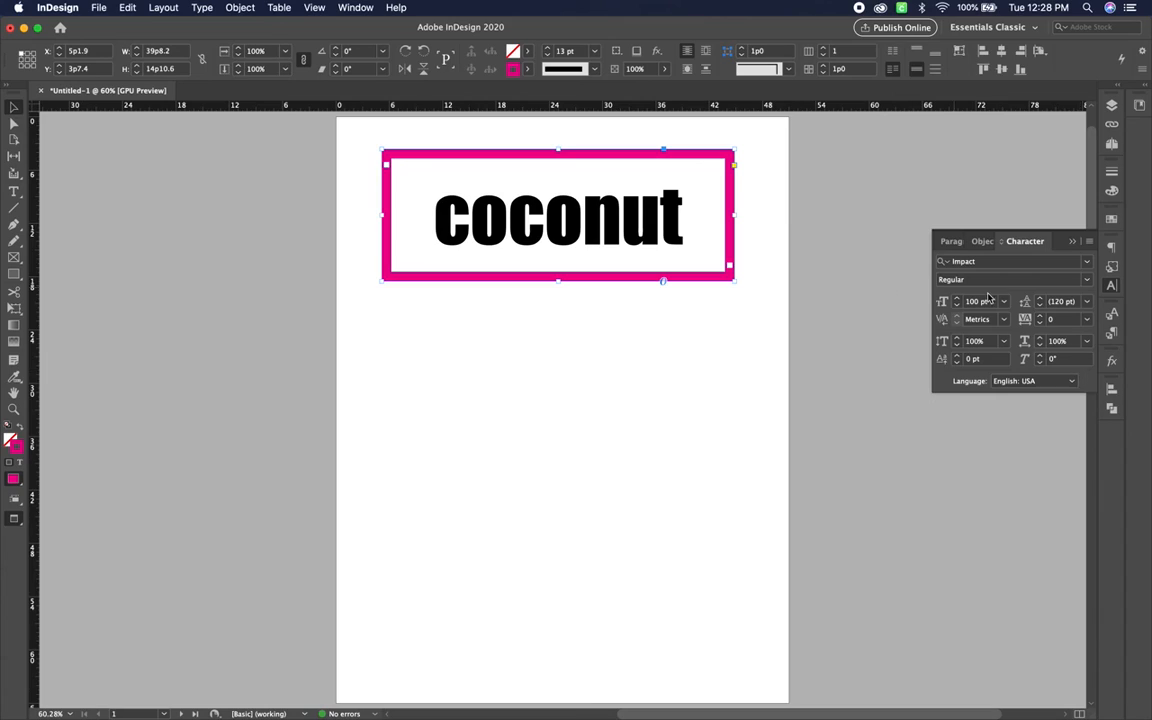
pyautogui.click(1040, 316)
pyautogui.click(1040, 316)
pyautogui.click(1040, 316)
pyautogui.click(1073, 242)
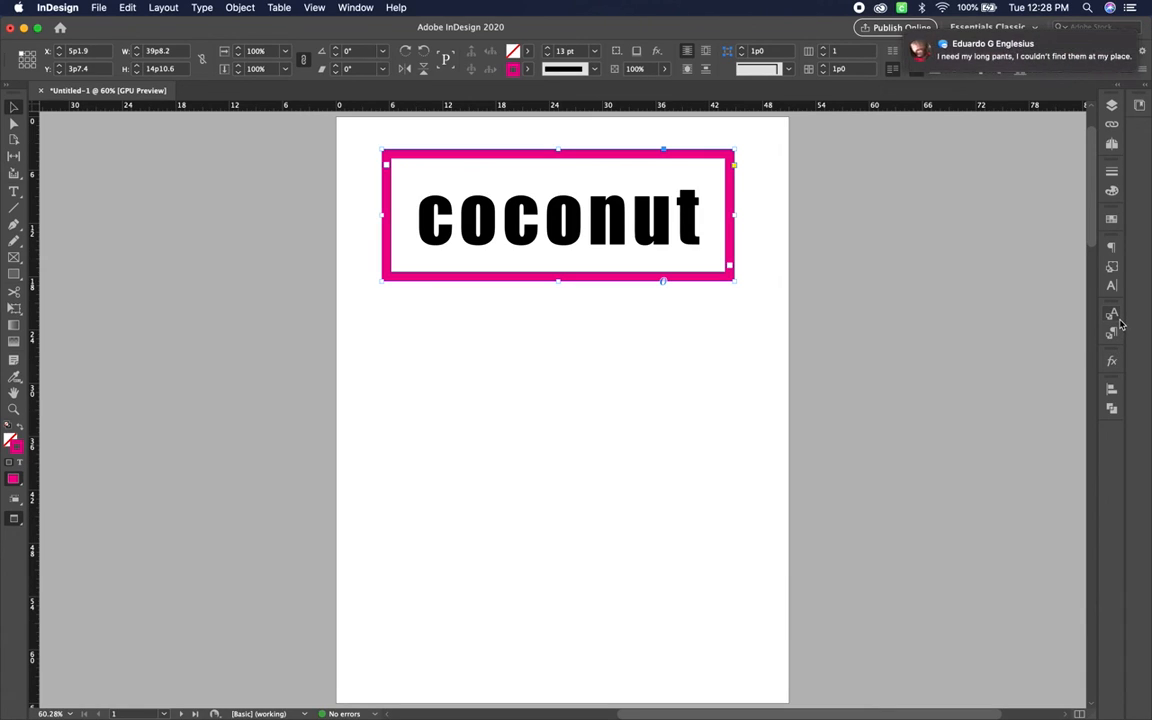
# - Review the character settings of the coconut text and deselect its frame
pyautogui.moveTo(963, 57)
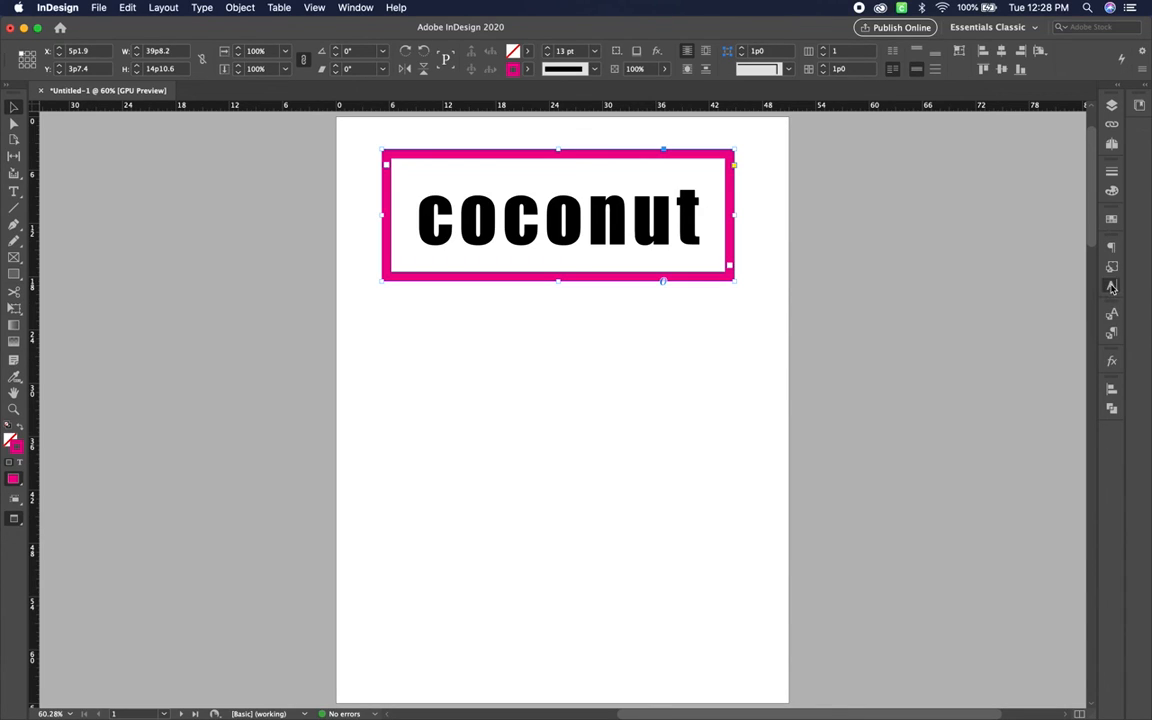
pyautogui.click(1111, 288)
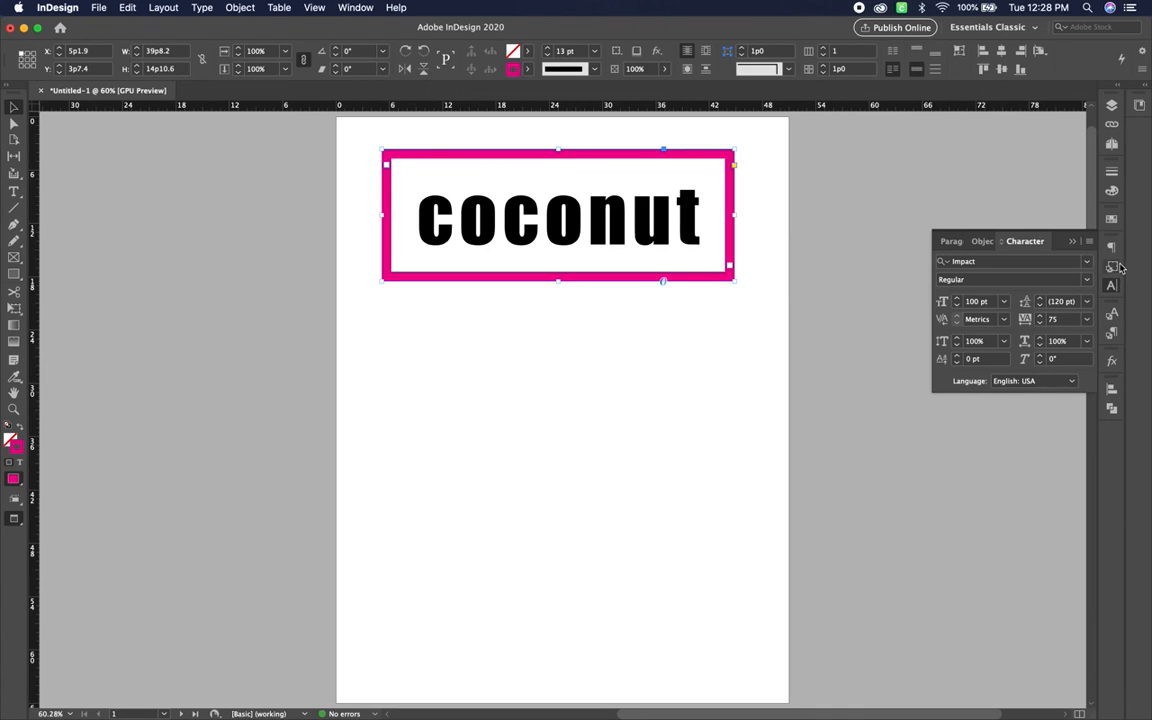
pyautogui.click(799, 260)
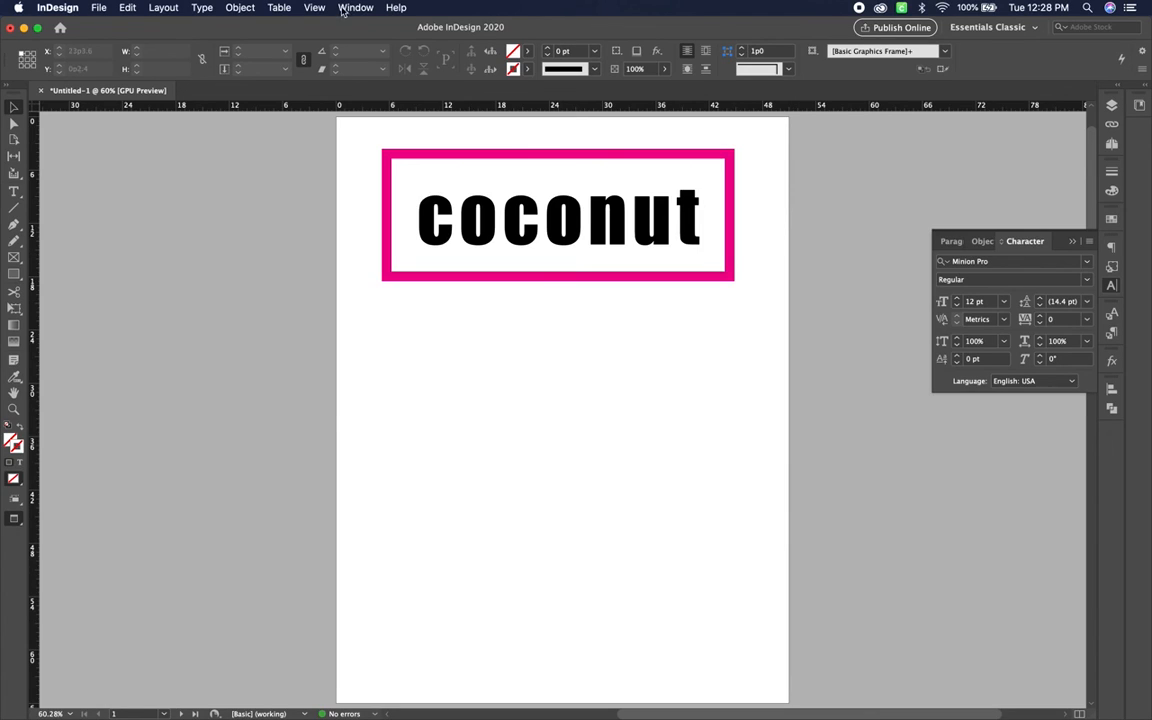
# - Create a new character style named "Headings" with nothing selected
pyautogui.click(355, 7)
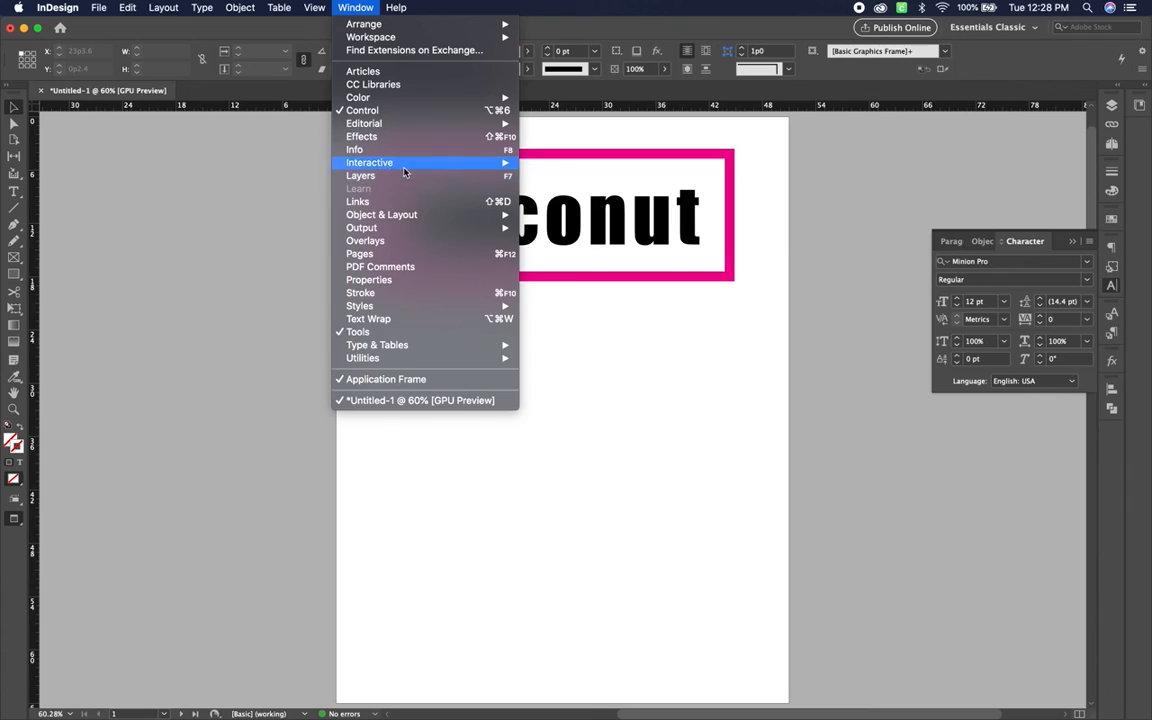
pyautogui.moveTo(409, 310)
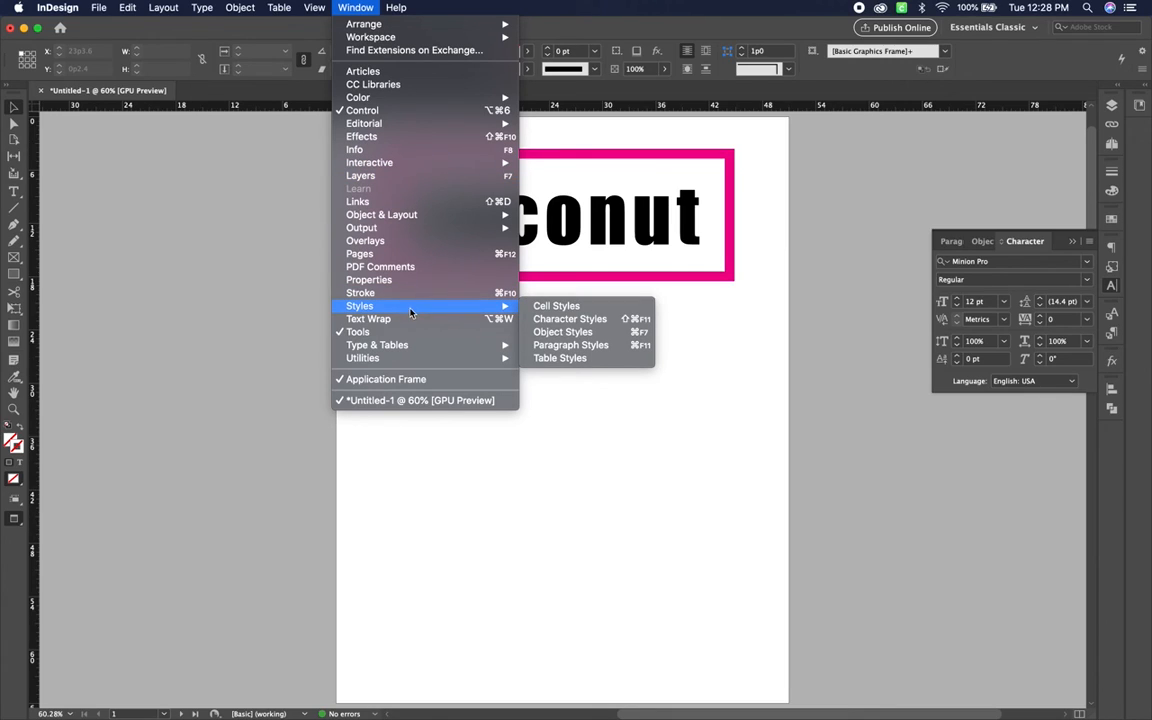
pyautogui.click(566, 319)
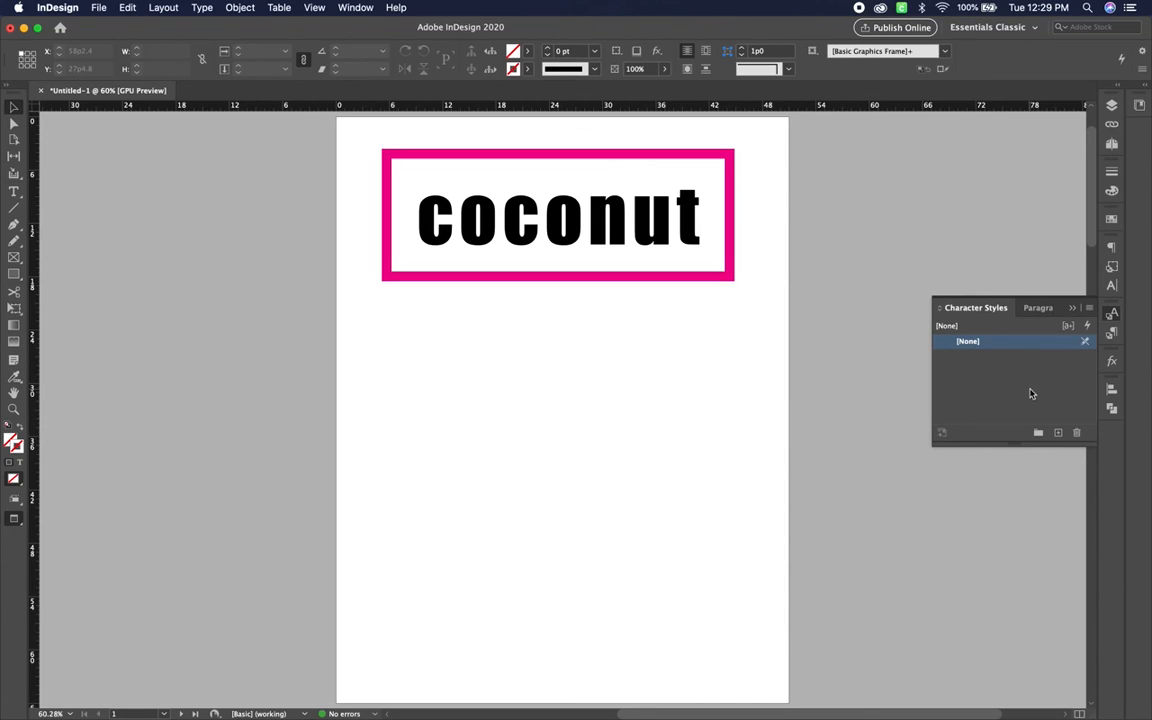
pyautogui.click(1058, 432)
pyautogui.doubleClick(1002, 357)
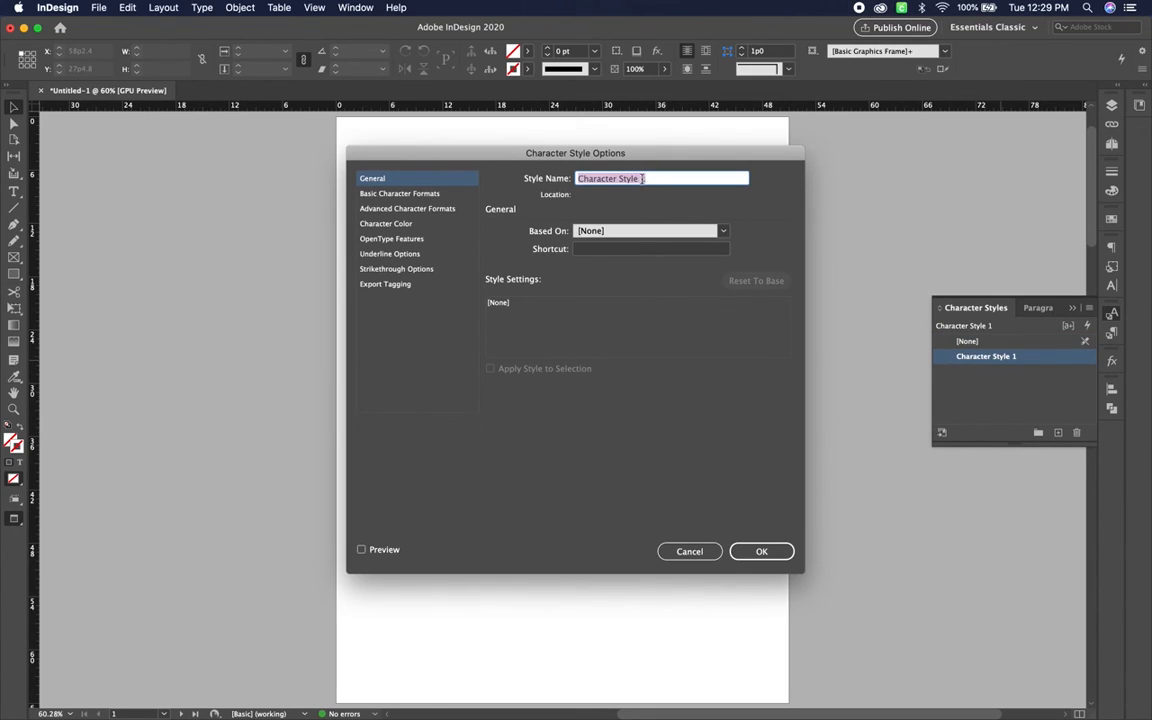
pyautogui.write('Headings')
pyautogui.press('Return')
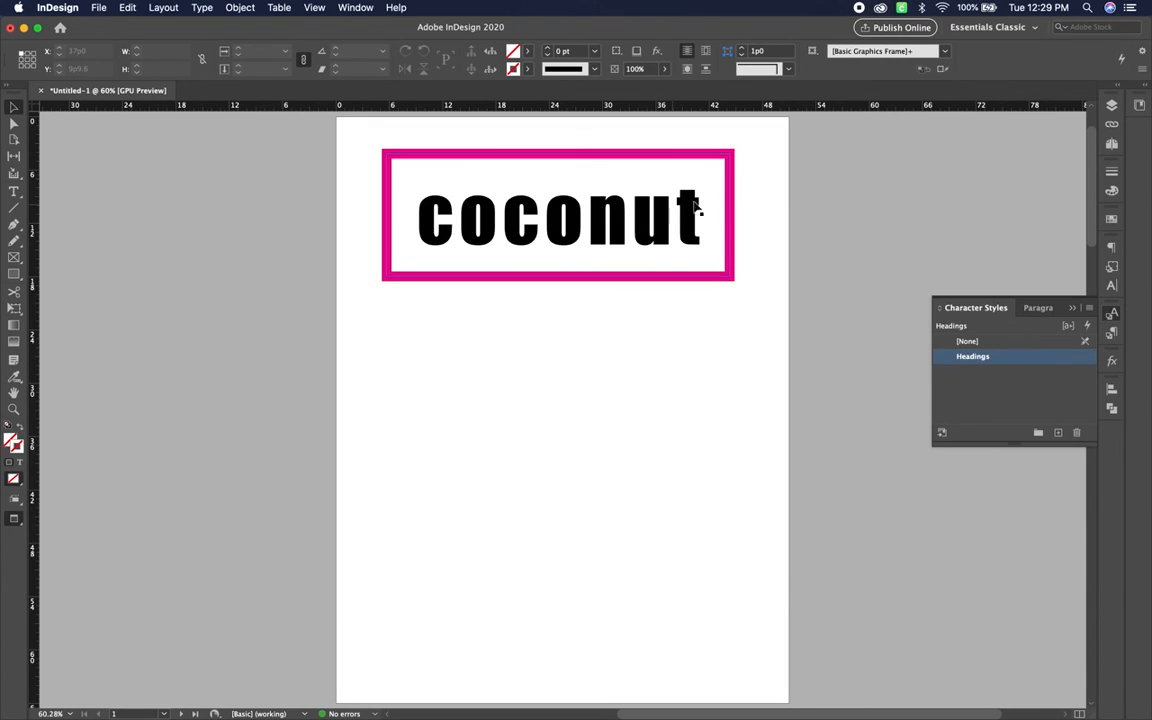
# - Set the basic formats of the Headings character style to Trajan Pro 3 Regular at 72 pt
pyautogui.doubleClick(1010, 364)
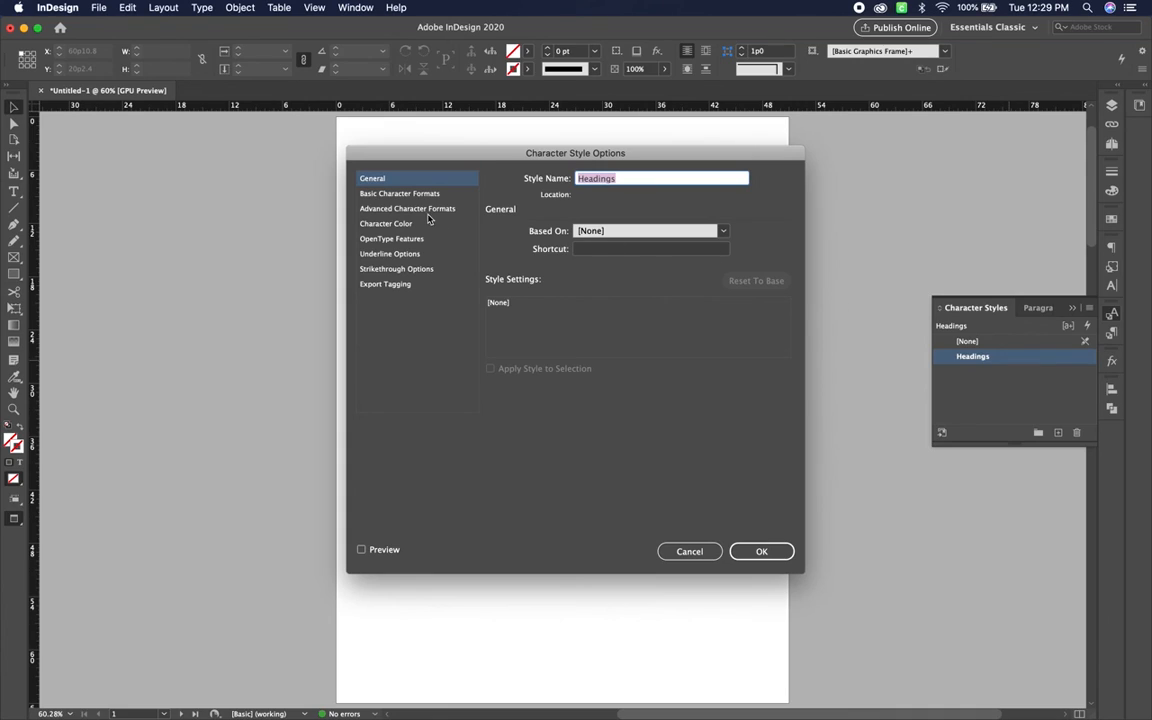
pyautogui.click(400, 193)
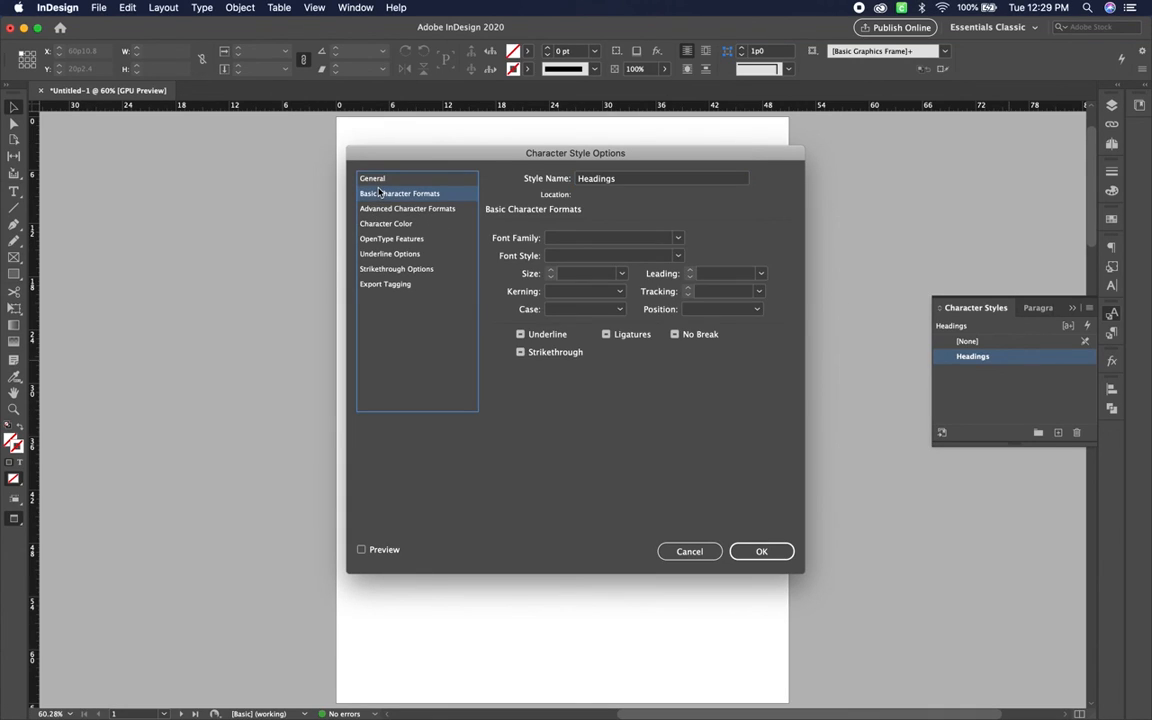
pyautogui.click(575, 240)
pyautogui.click(679, 239)
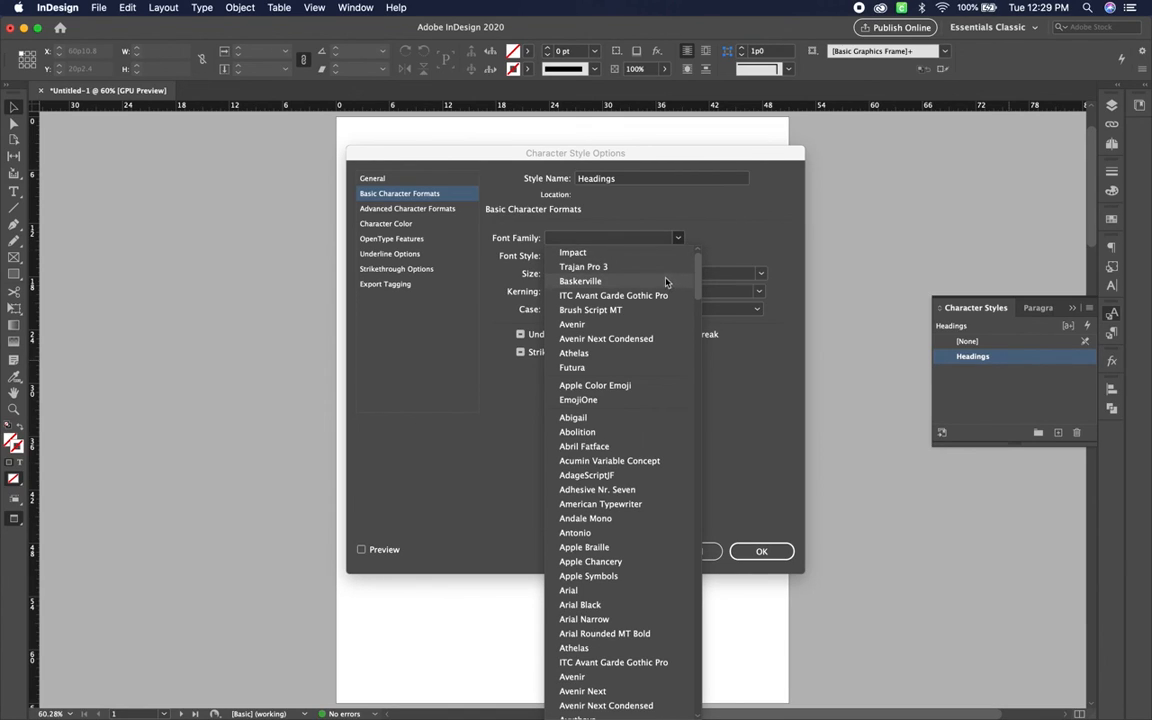
pyautogui.click(664, 268)
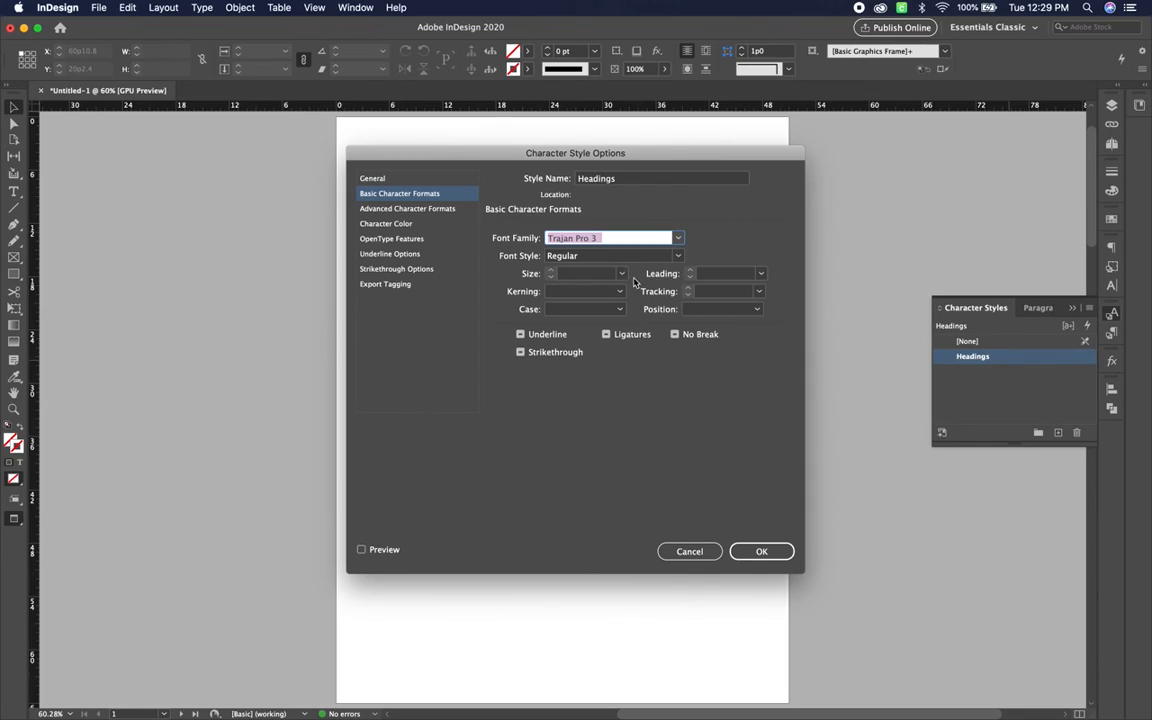
pyautogui.click(621, 274)
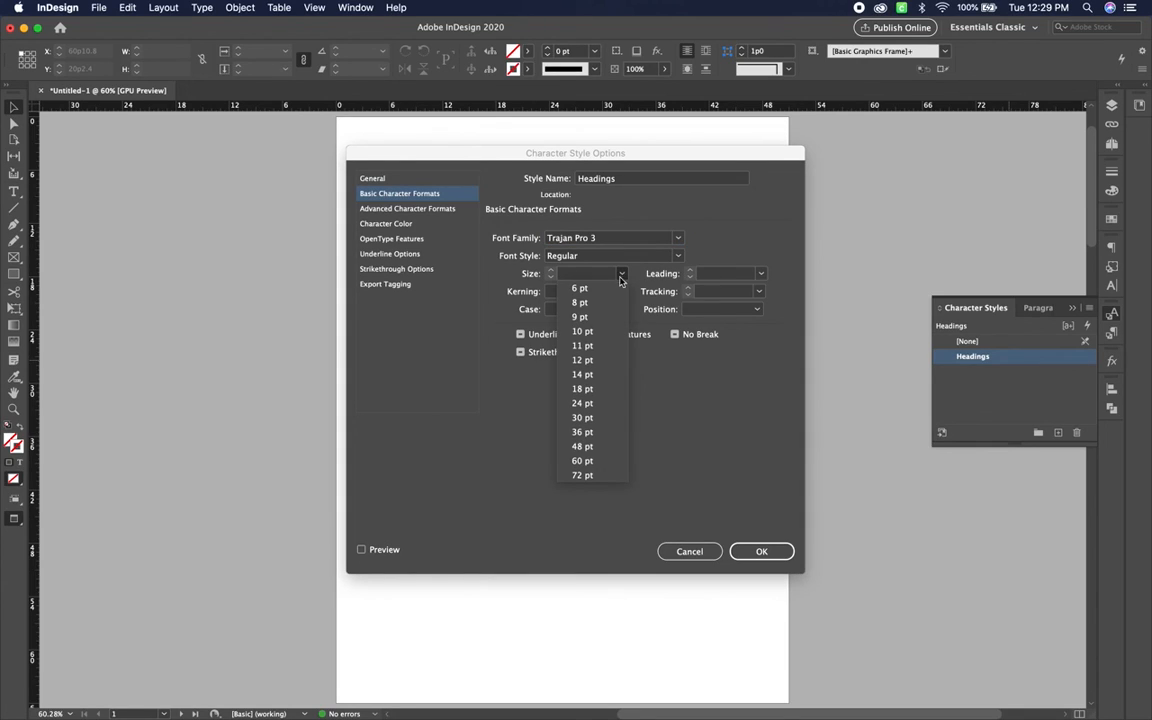
pyautogui.click(603, 482)
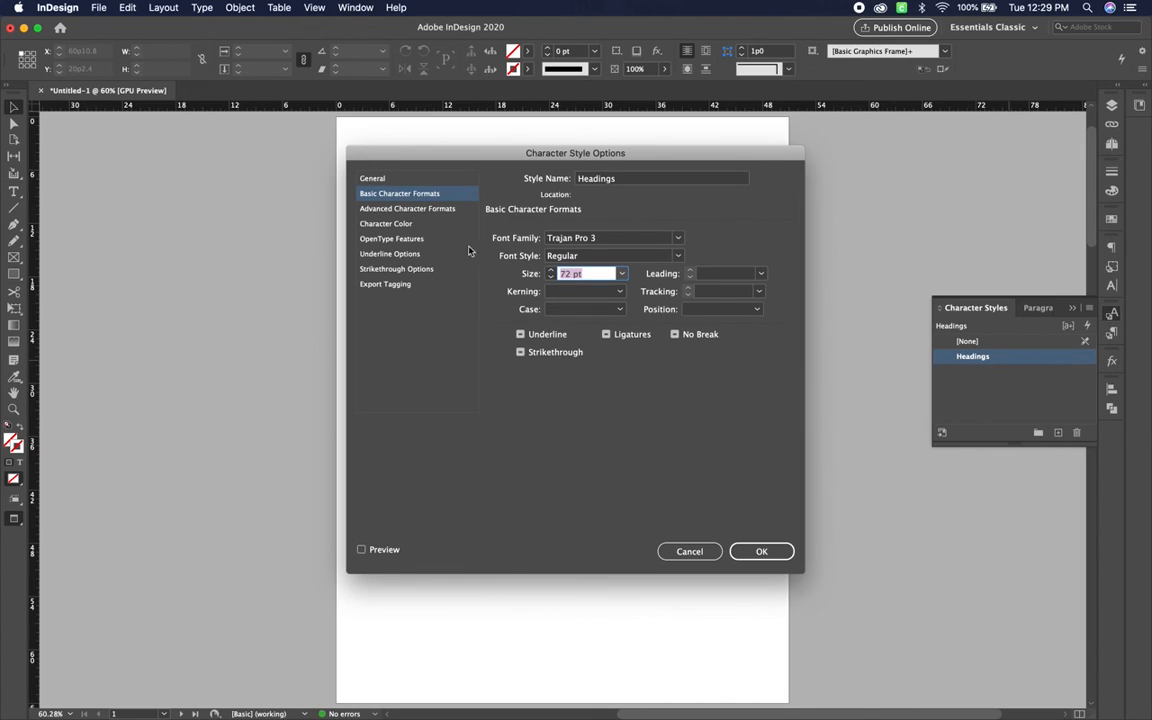
# - Give the Headings style the red character color C=15 M=100 Y=100 K=0 and save the style
pyautogui.click(412, 226)
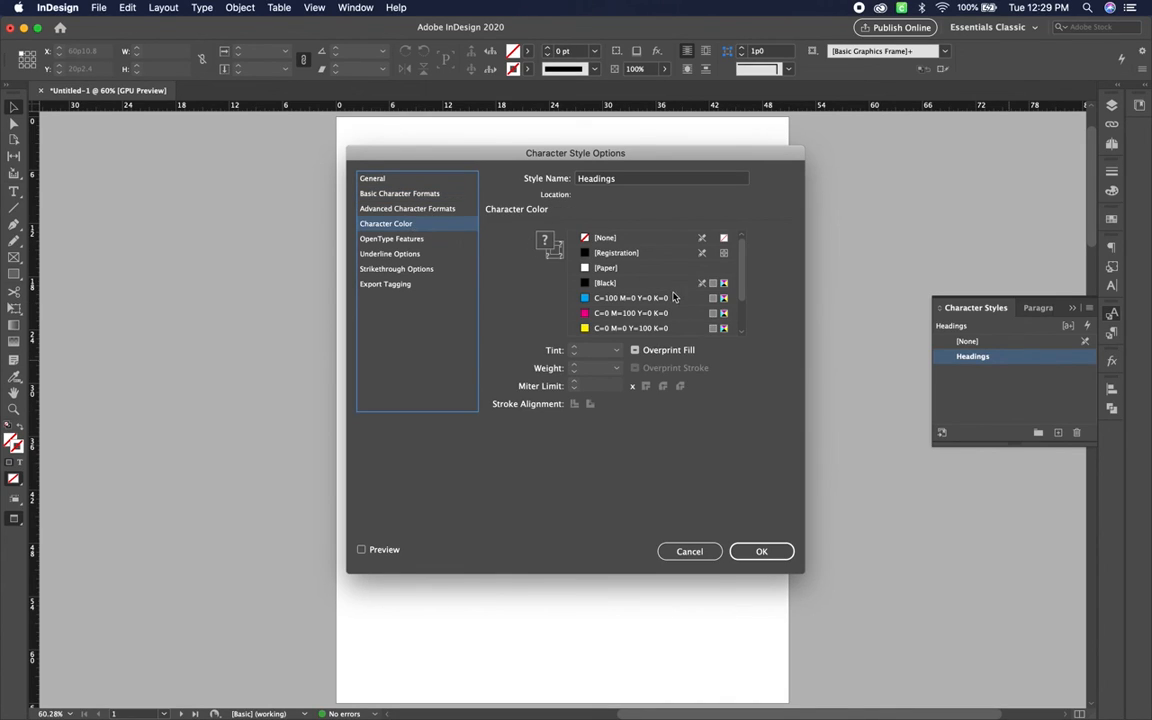
pyautogui.scroll(-2, 635, 300)
pyautogui.click(636, 313)
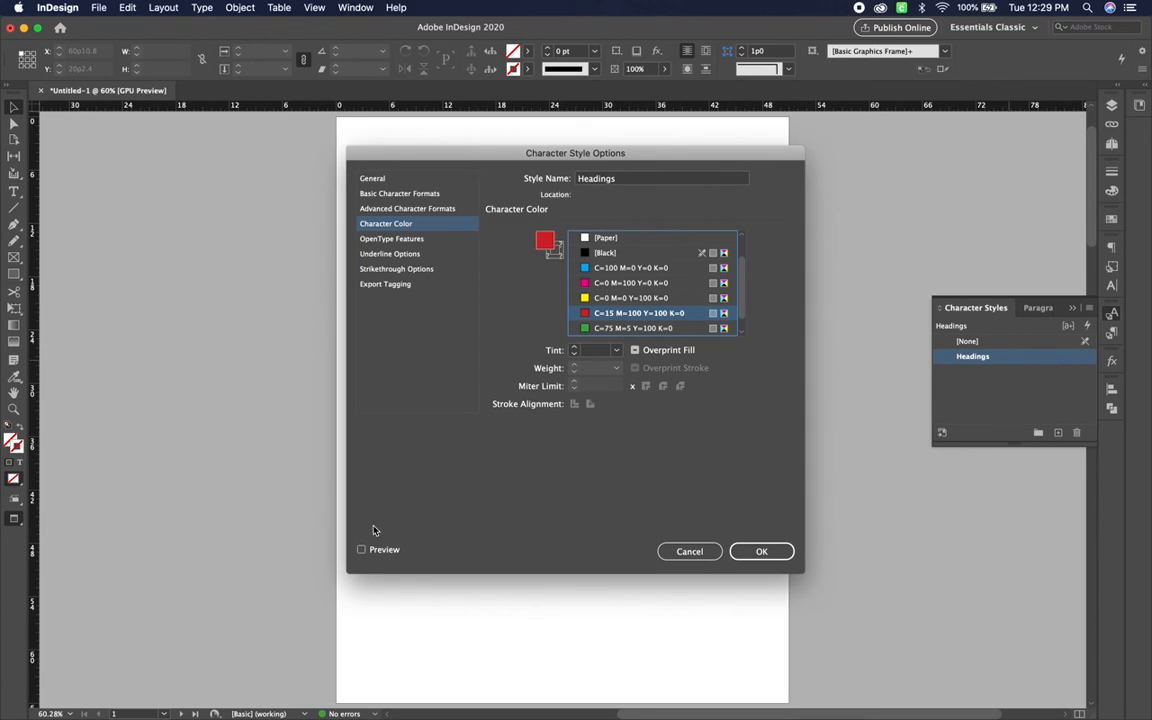
pyautogui.click(762, 551)
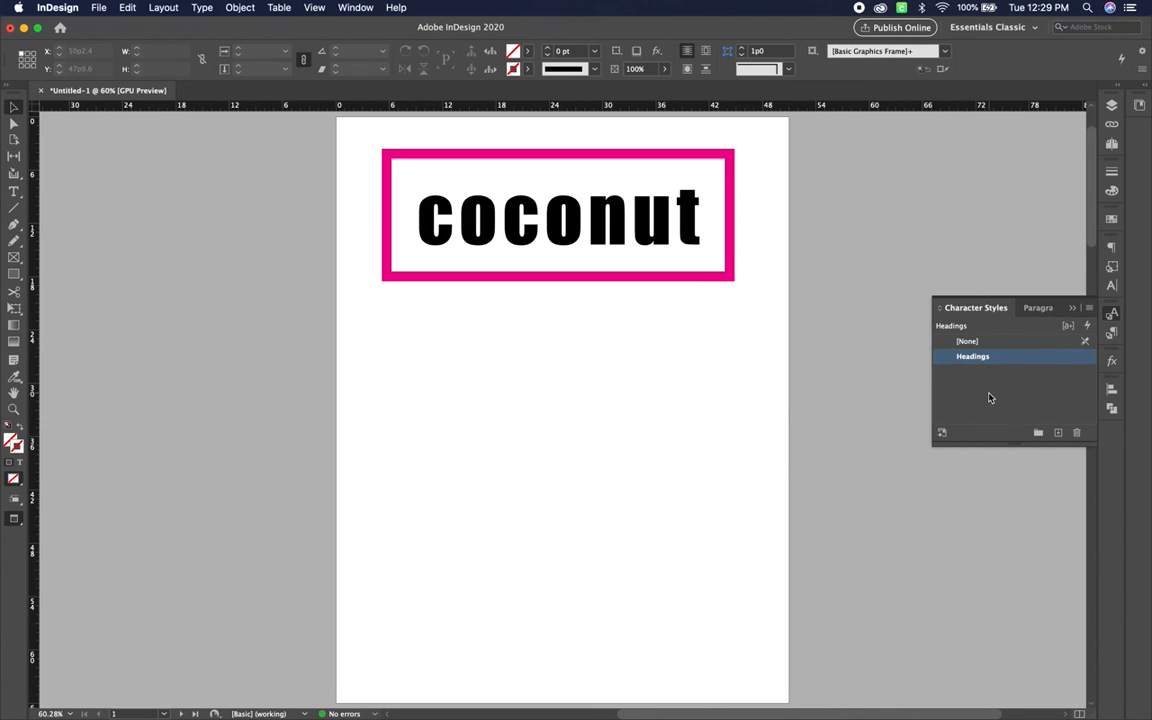
# - Apply the Headings character style to the coconut text and undo it
pyautogui.click(520, 244)
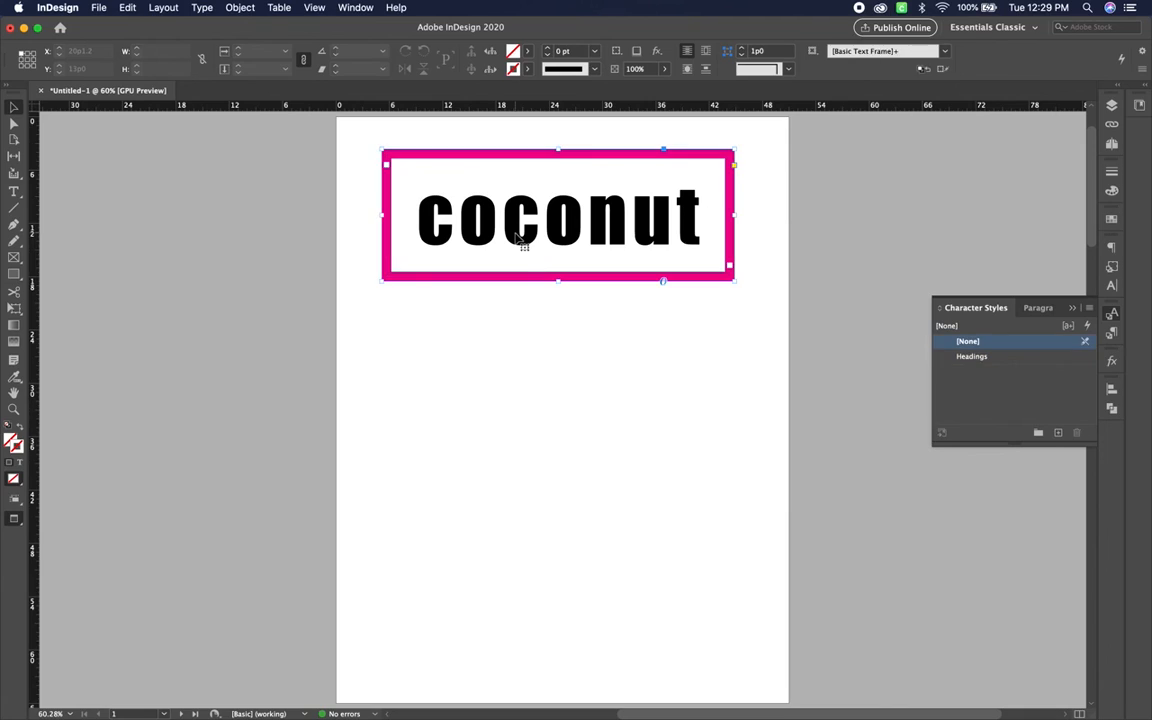
pyautogui.click(1010, 358)
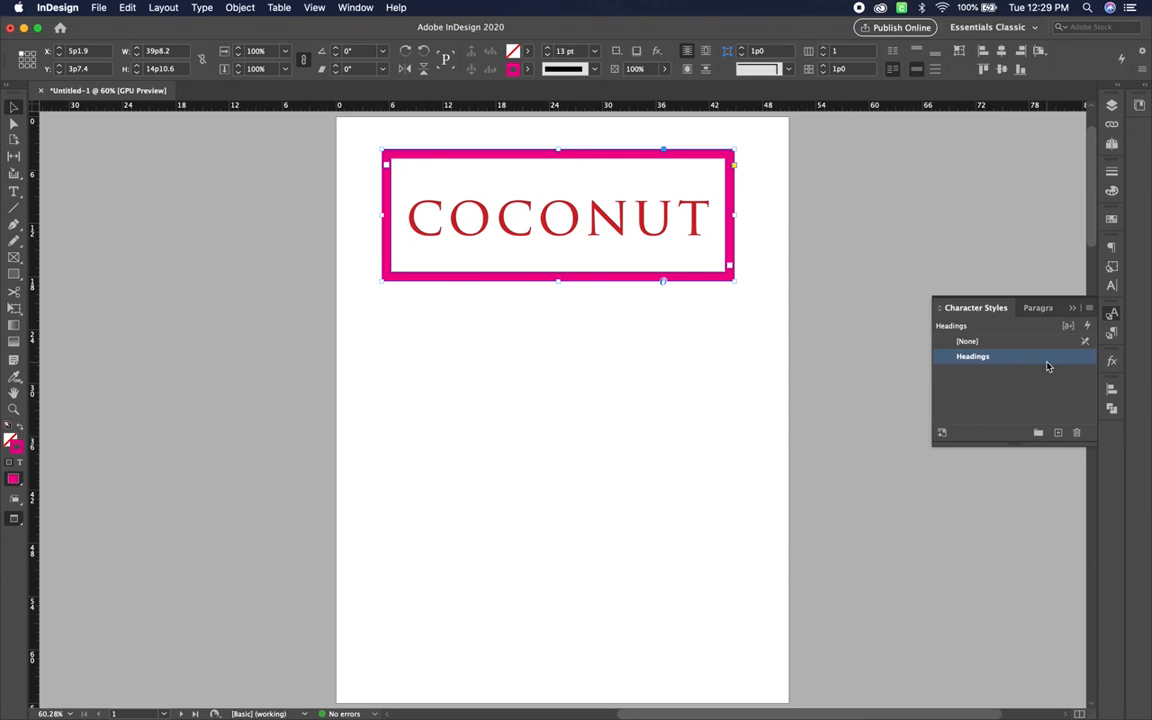
pyautogui.press('super+z')
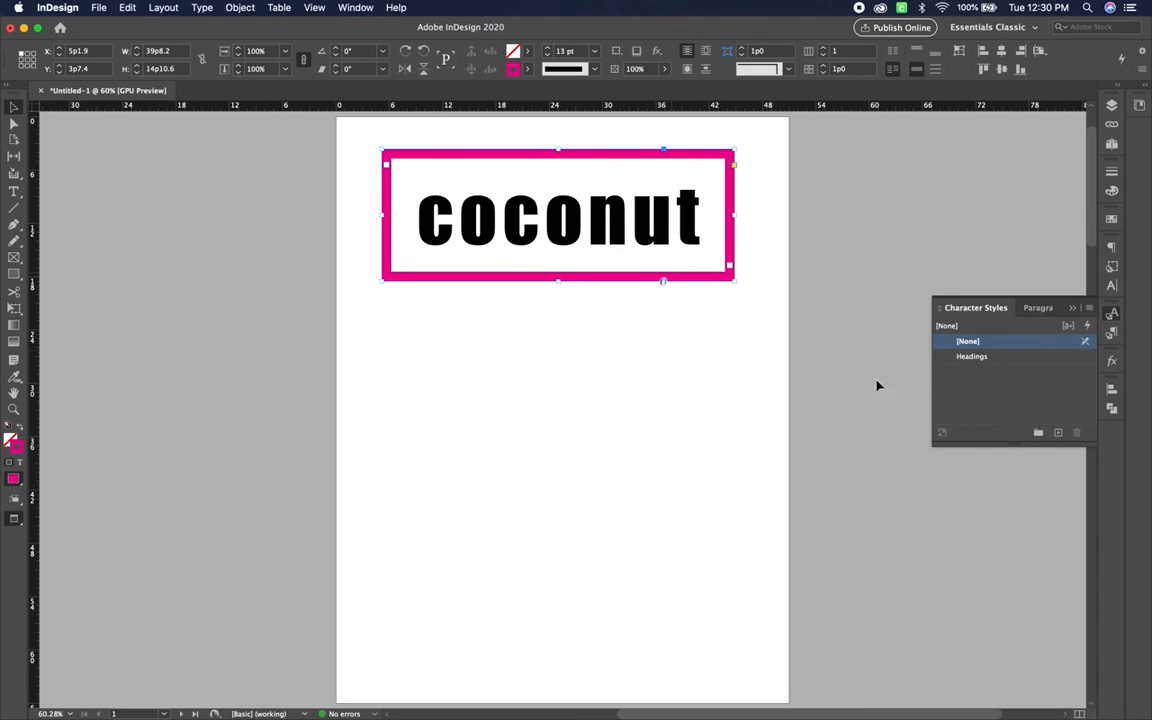
# - Create a character style named "Headings 2" from the coconut text's formatting and review its basic formats
pyautogui.click(1058, 433)
pyautogui.doubleClick(1000, 372)
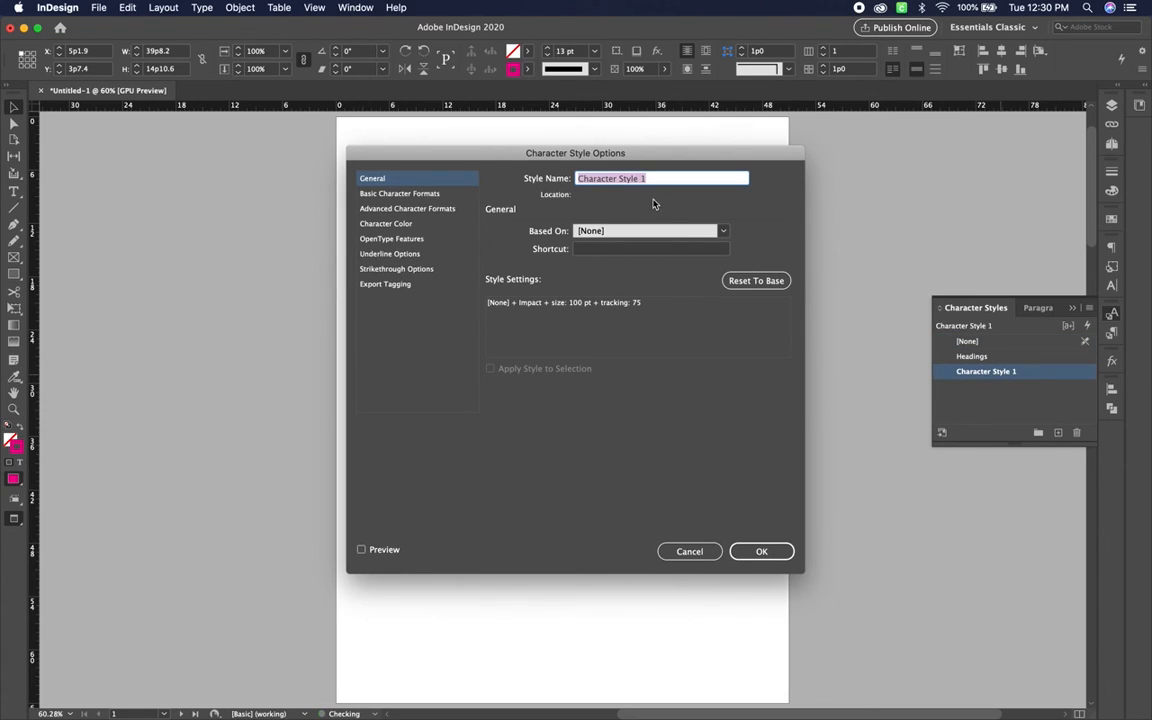
pyautogui.write('Headings 2')
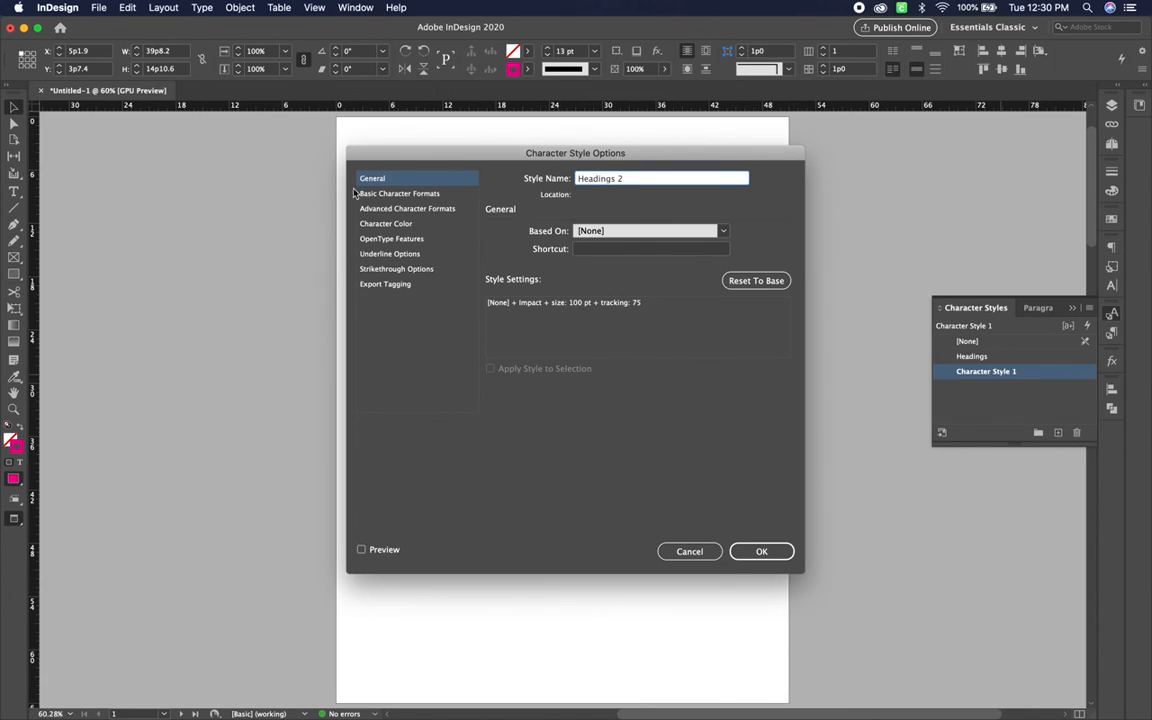
pyautogui.click(372, 193)
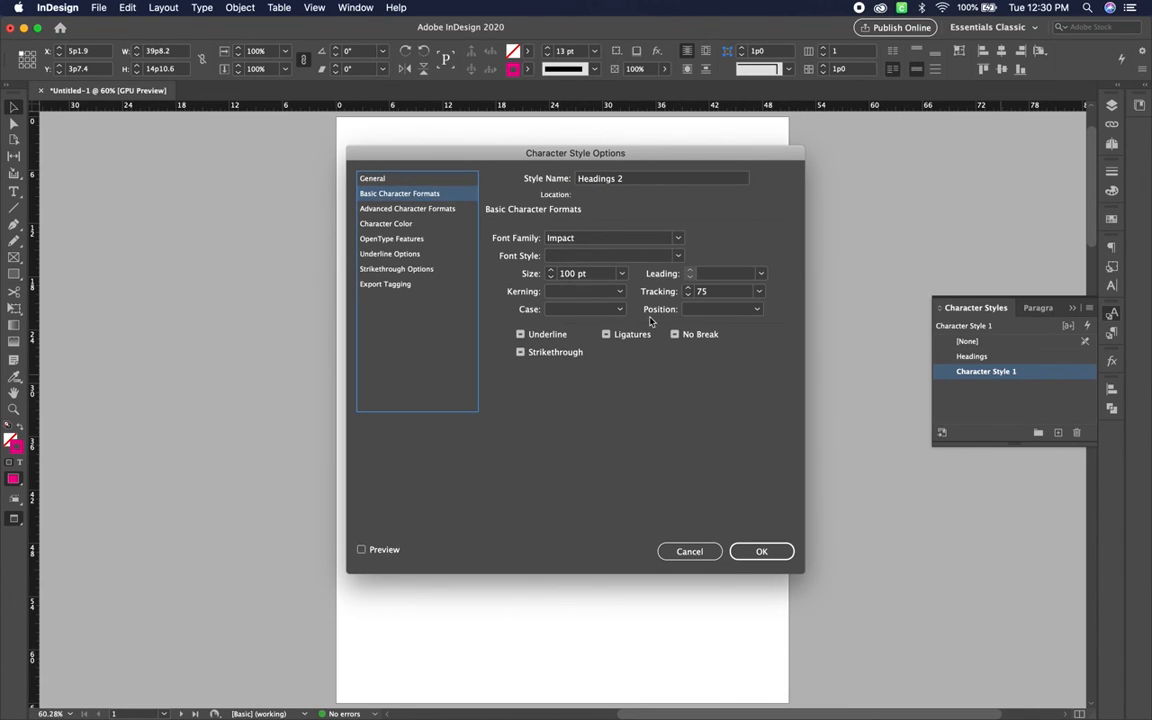
pyautogui.click(761, 551)
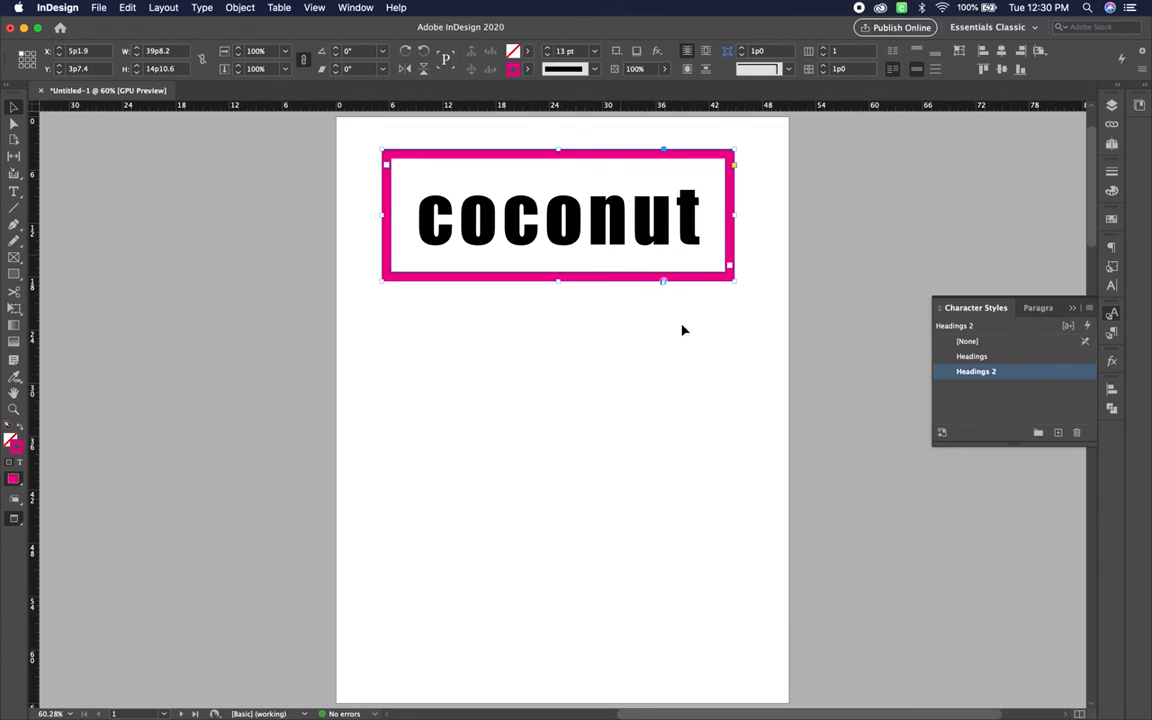
# - With no character style active, draw a text frame about 34p7 by 19p5 below the coconut box and enter "bananas"
pyautogui.click(743, 424)
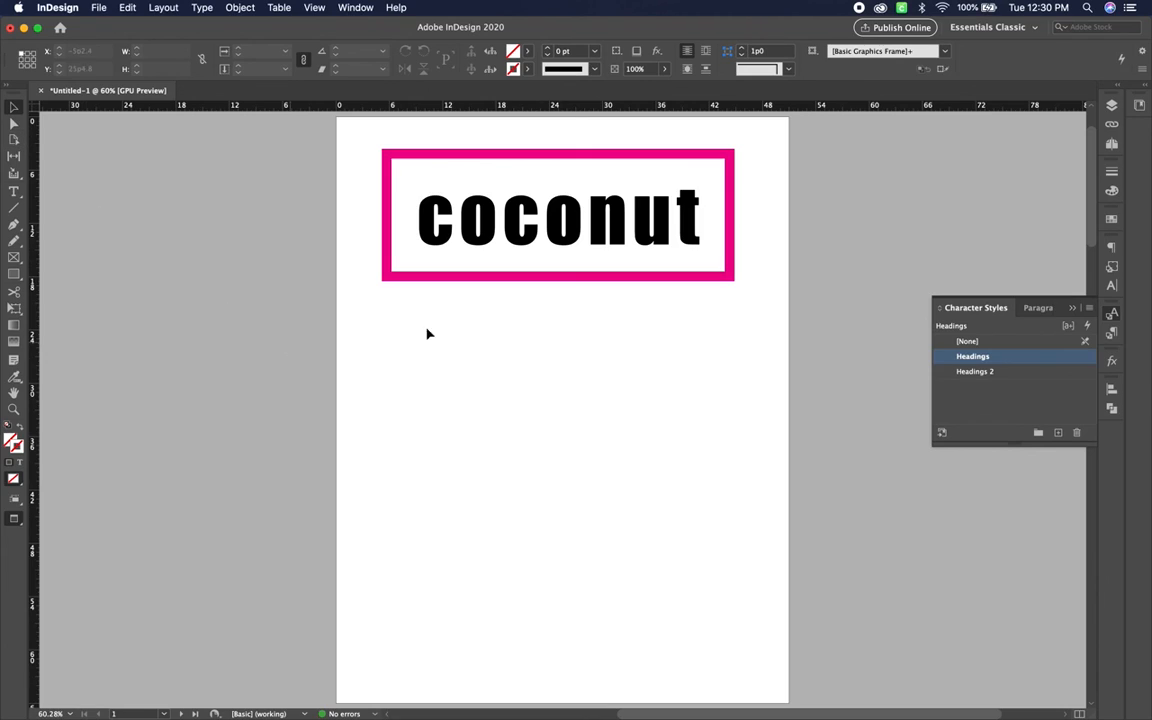
pyautogui.click(965, 341)
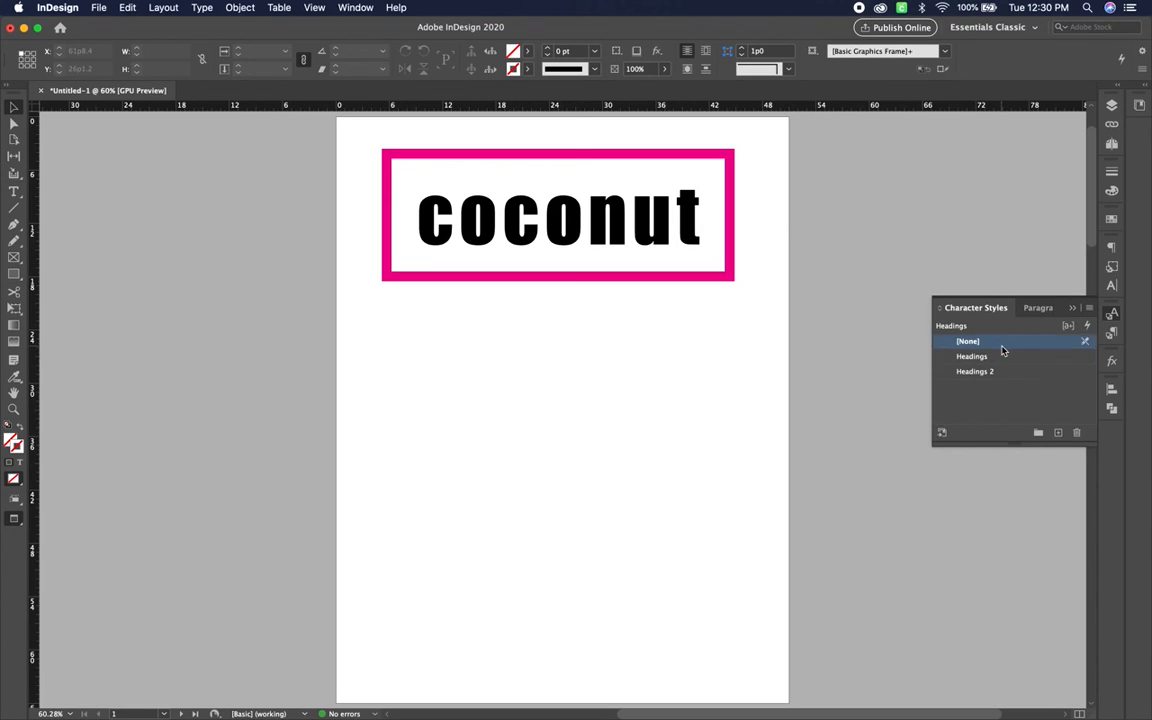
pyautogui.click(13, 190)
pyautogui.moveTo(411, 355); pyautogui.dragTo(720, 526)
pyautogui.write('bananas')
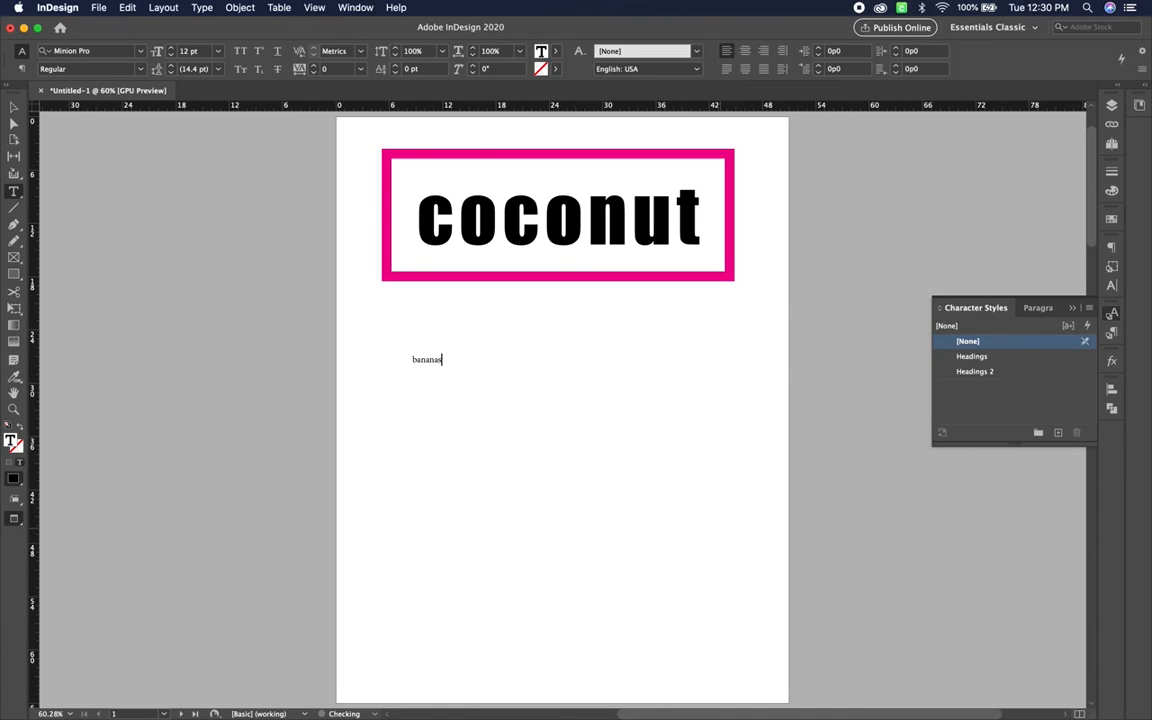
# - Apply the Headings 2 character style to the bananas frame and widen the frame to about 43p11
pyautogui.click(13, 106)
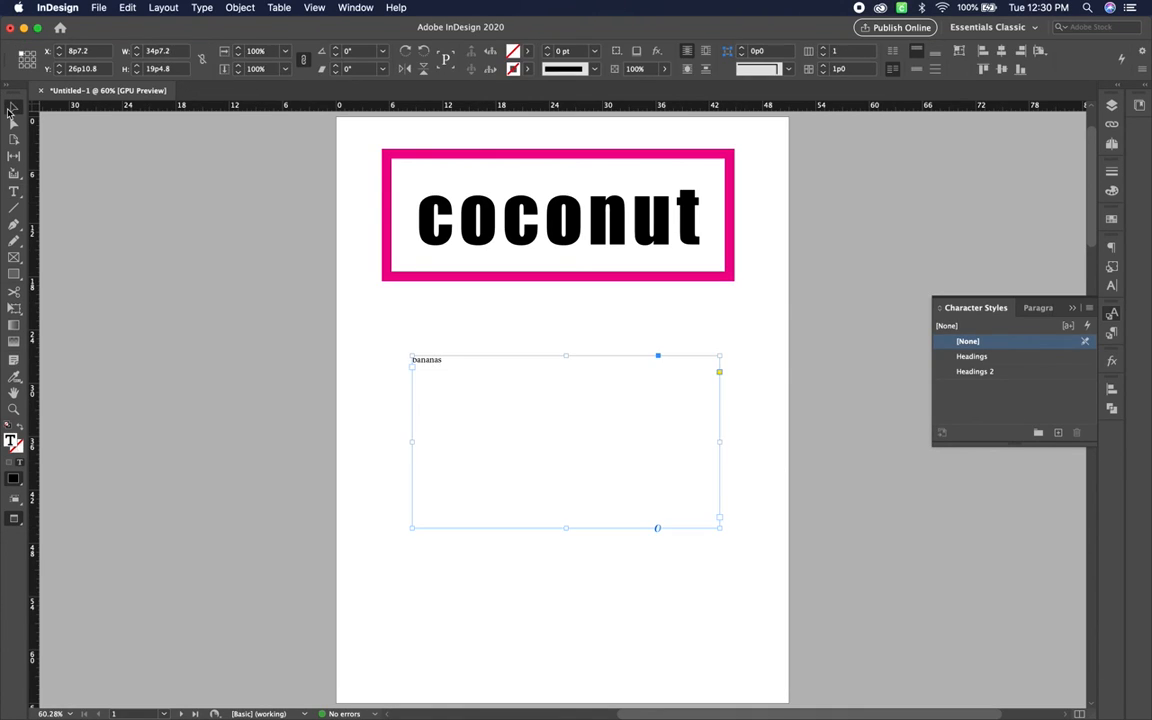
pyautogui.click(975, 372)
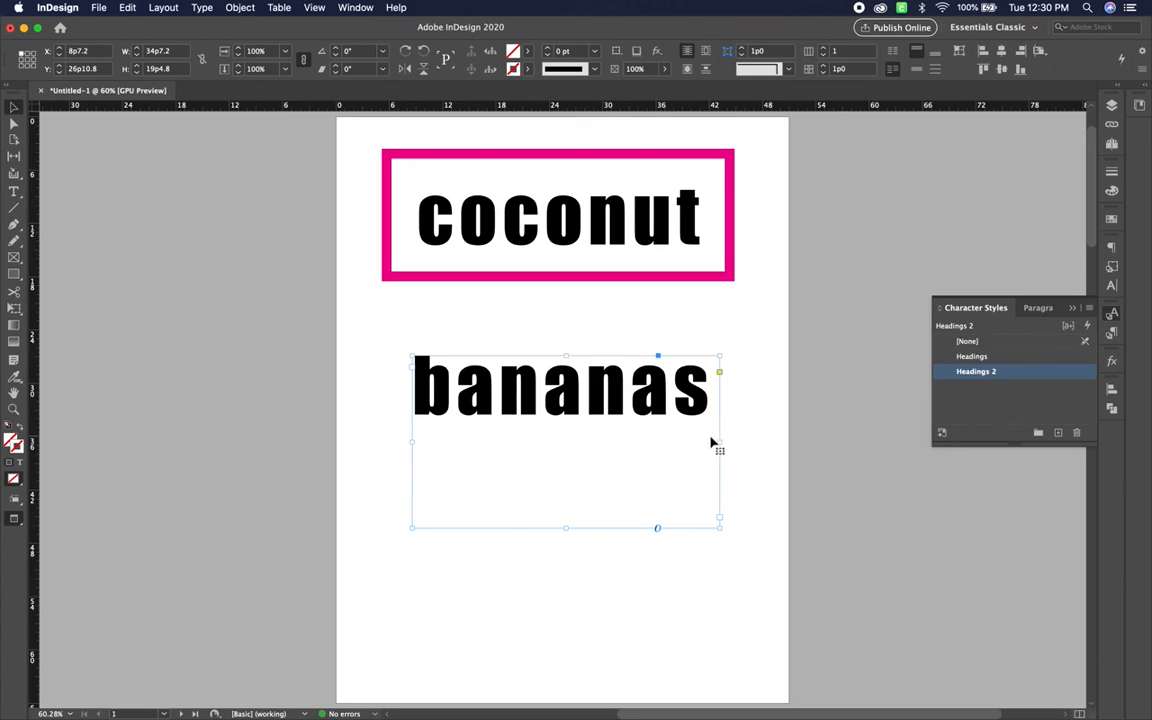
pyautogui.moveTo(720, 442); pyautogui.dragTo(791, 440)
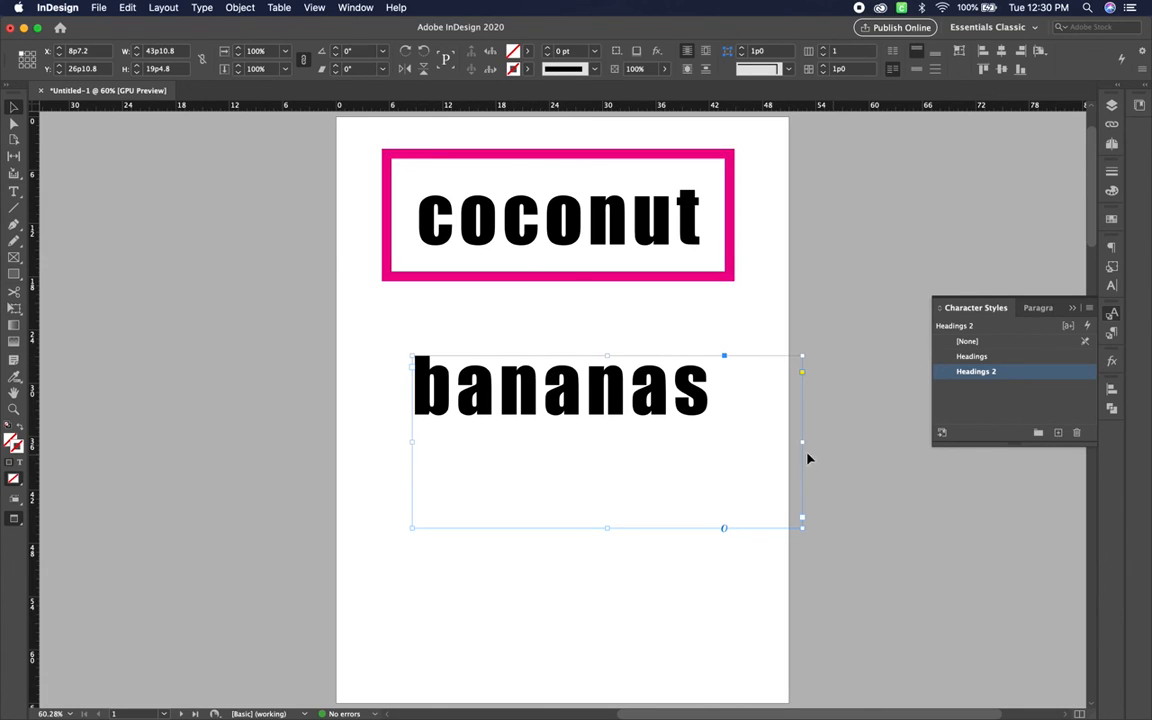
# - Compare the Headings and Headings 2 character styles on the bananas text, ending with Headings 2
pyautogui.click(996, 359)
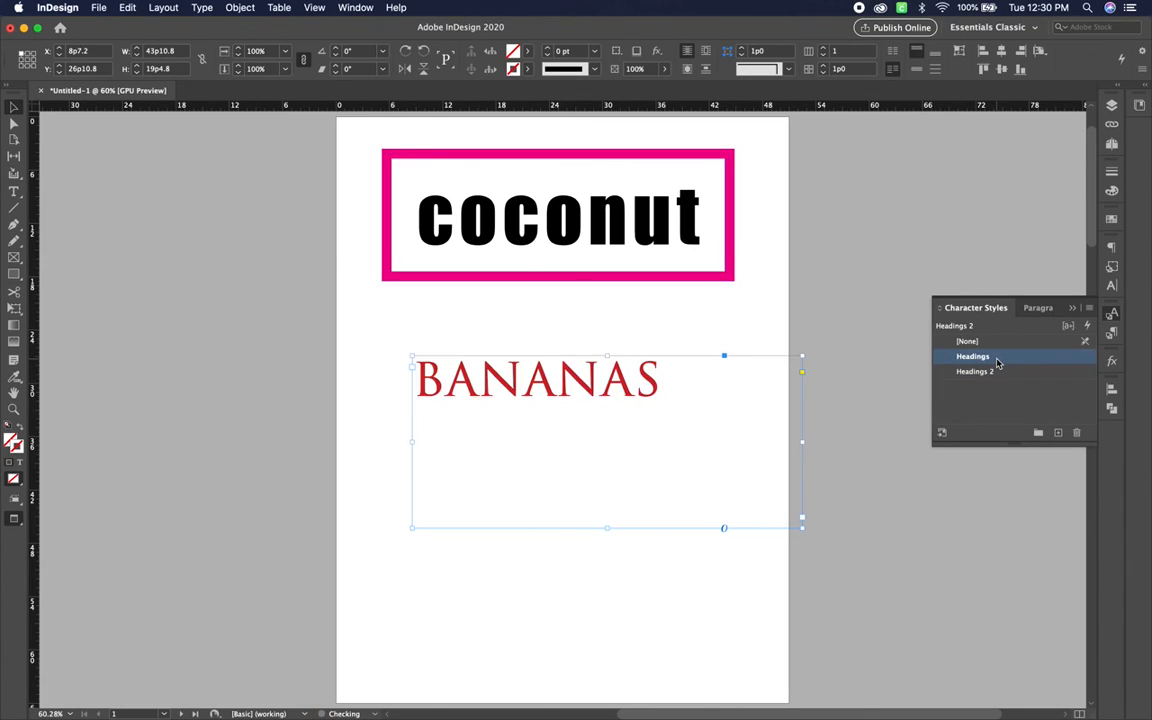
pyautogui.click(991, 374)
pyautogui.click(991, 357)
pyautogui.click(991, 372)
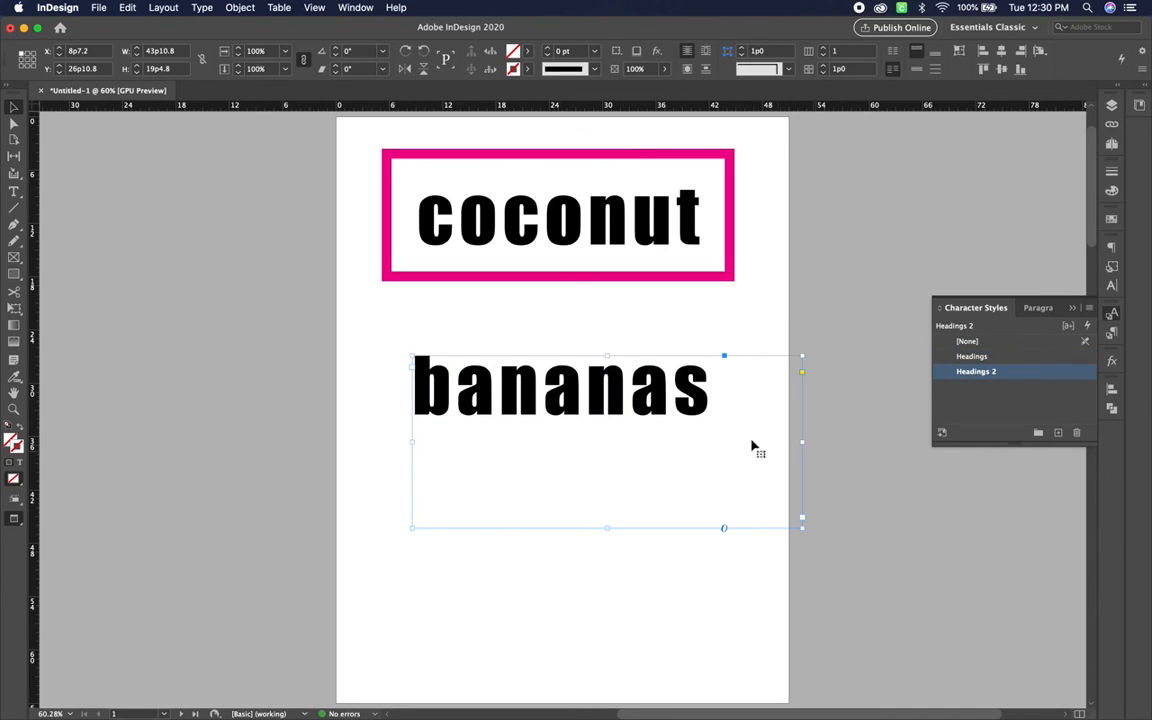
# - Change the character color of the Headings 2 style to magenta C=0 M=100 Y=0 K=0
pyautogui.doubleClick(1048, 376)
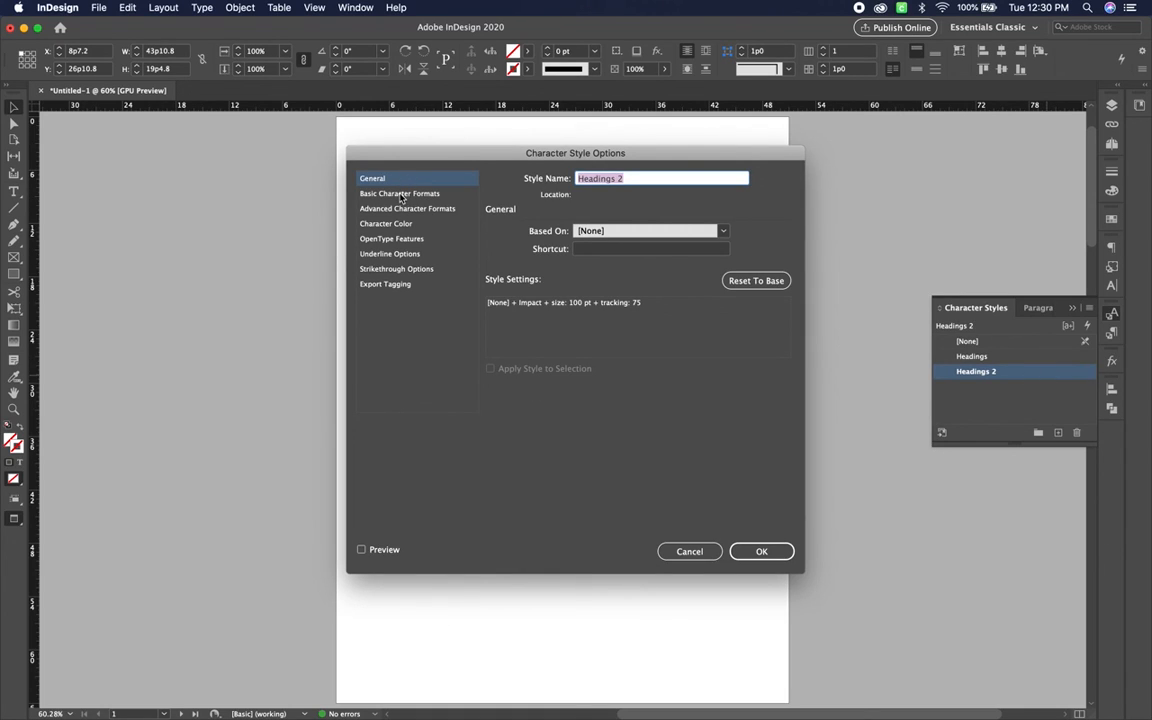
pyautogui.click(386, 224)
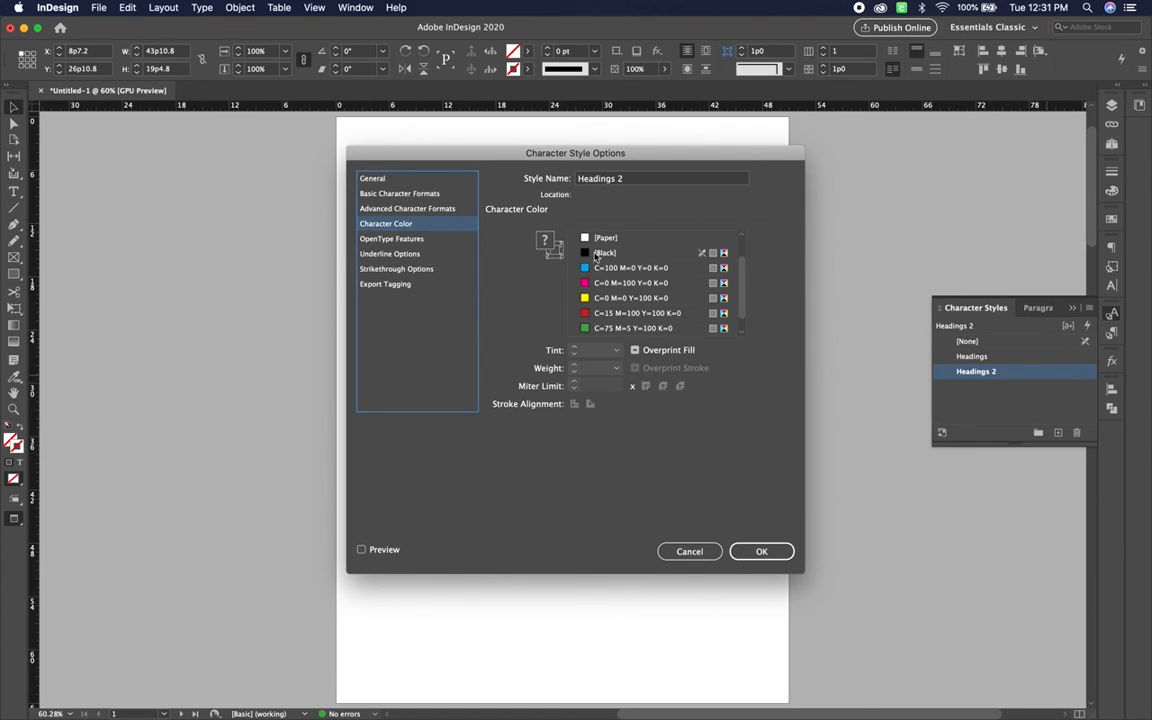
pyautogui.click(607, 283)
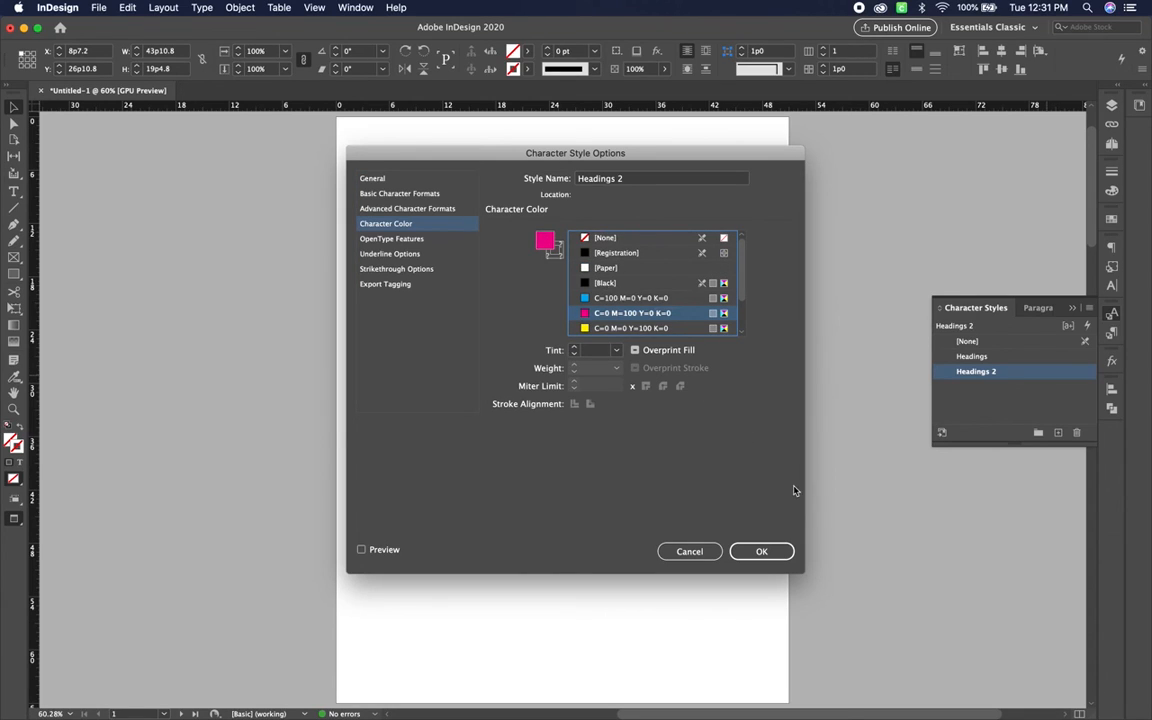
pyautogui.click(763, 551)
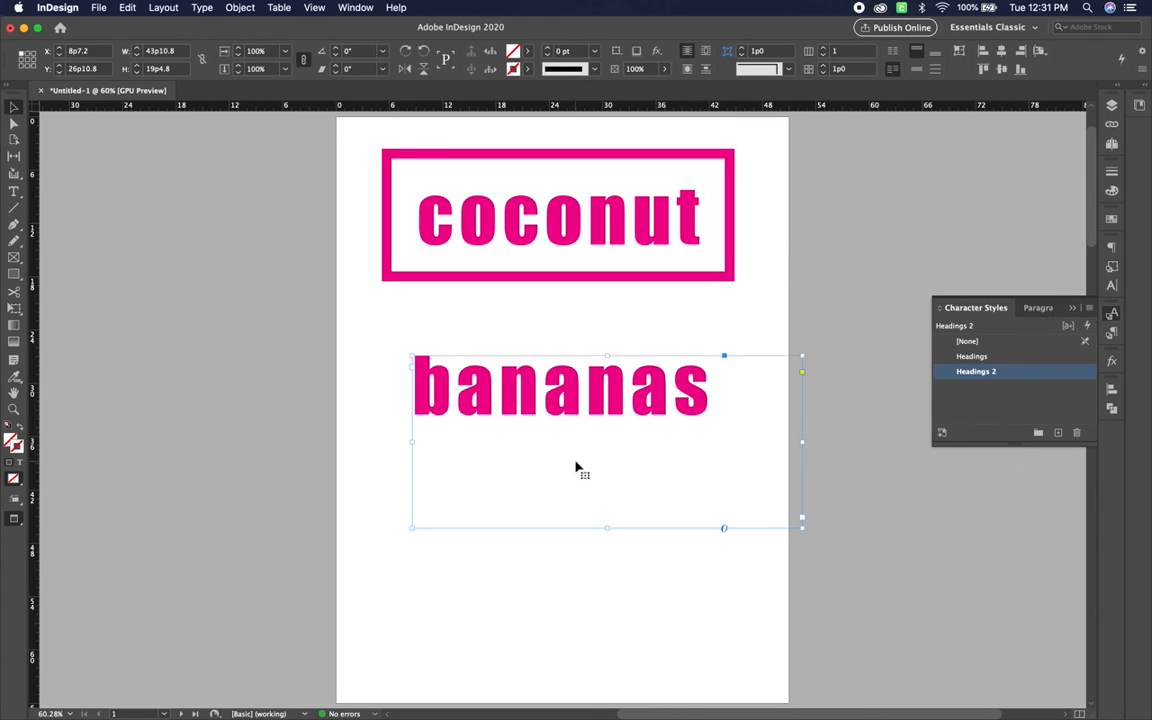
# - Create a new paragraph style from the coconut frame's text and apply it to the bananas frame
pyautogui.click(503, 175)
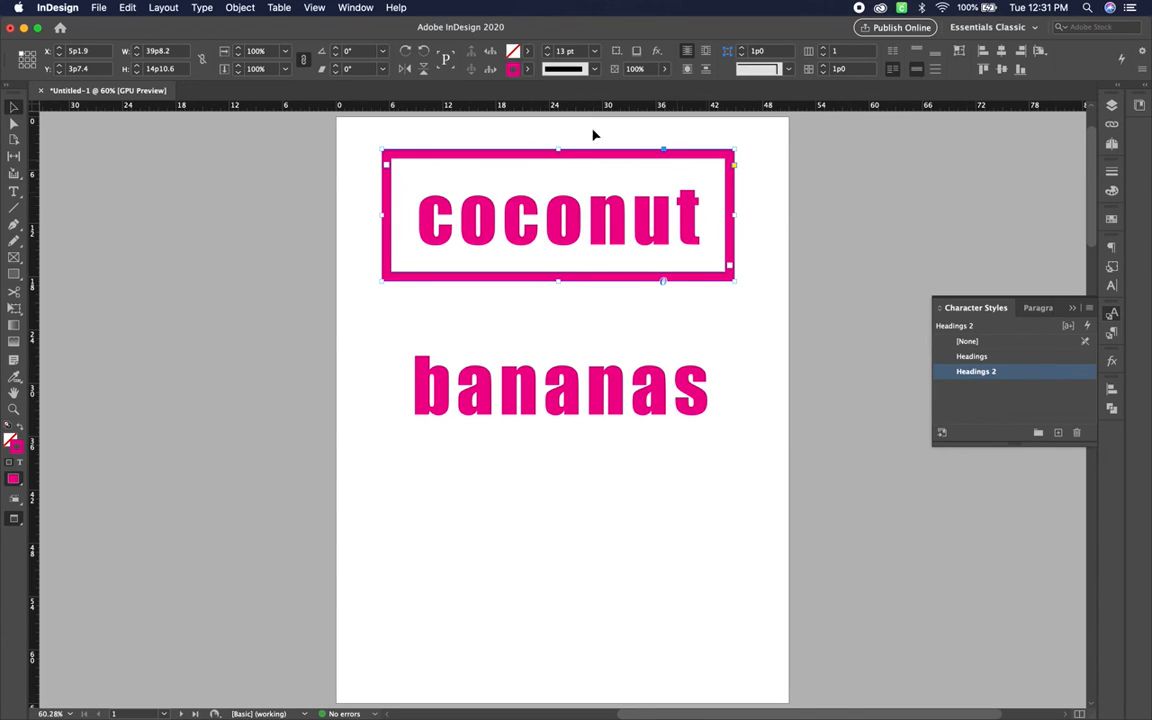
pyautogui.click(1038, 308)
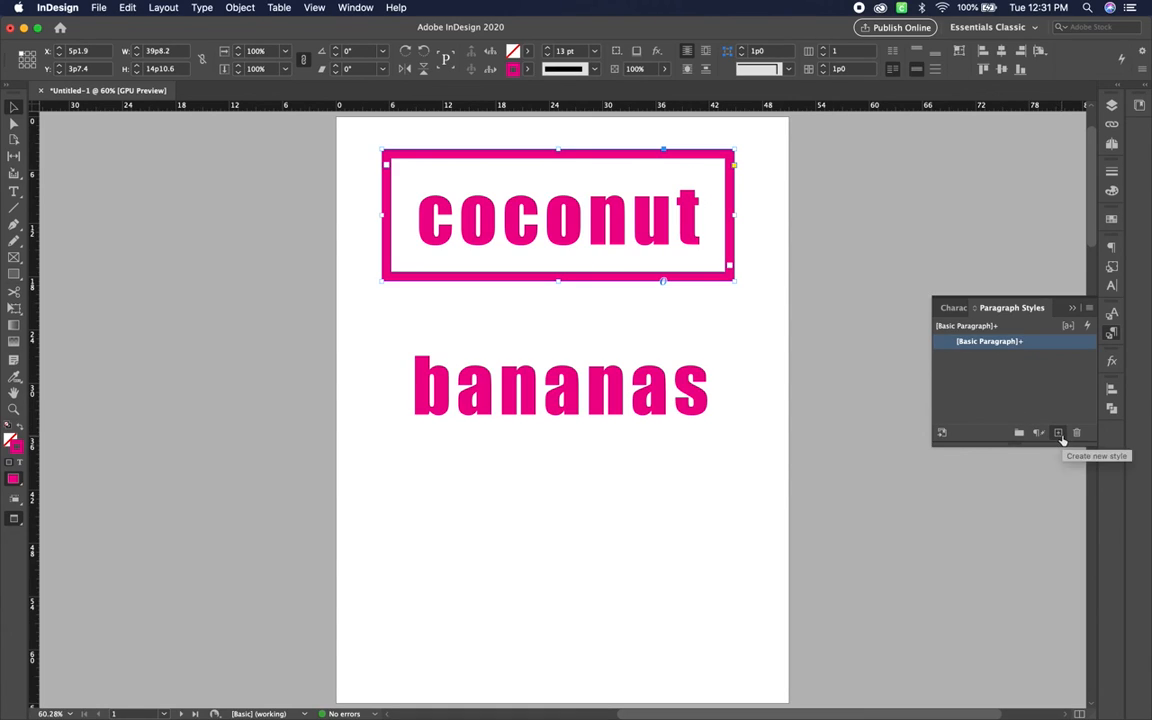
pyautogui.click(1058, 432)
pyautogui.click(621, 405)
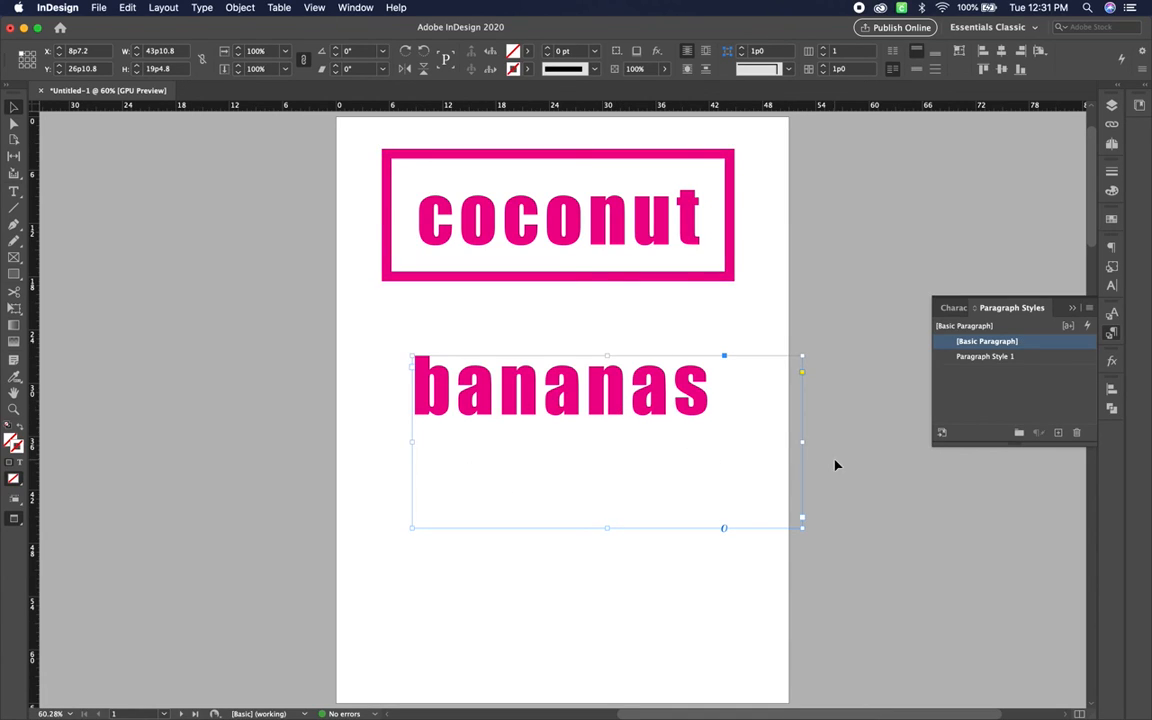
pyautogui.click(975, 357)
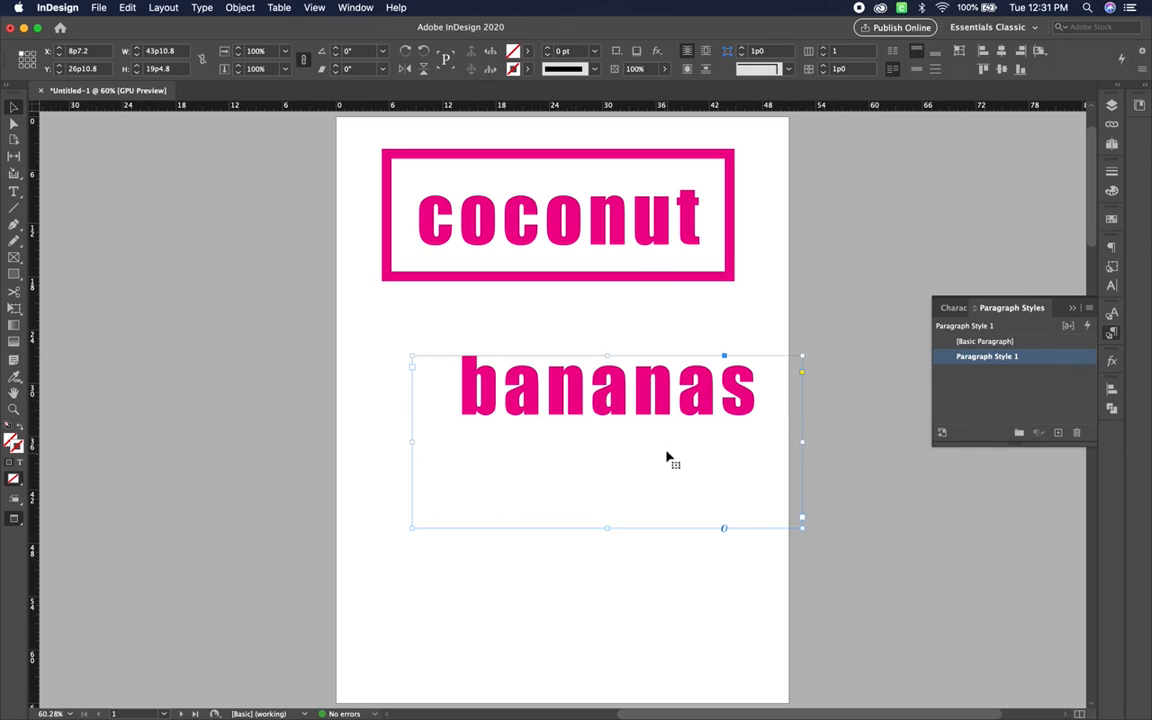
# - Create a new object style from the magenta-bordered coconut frame and apply it to the bananas frame
pyautogui.click(630, 257)
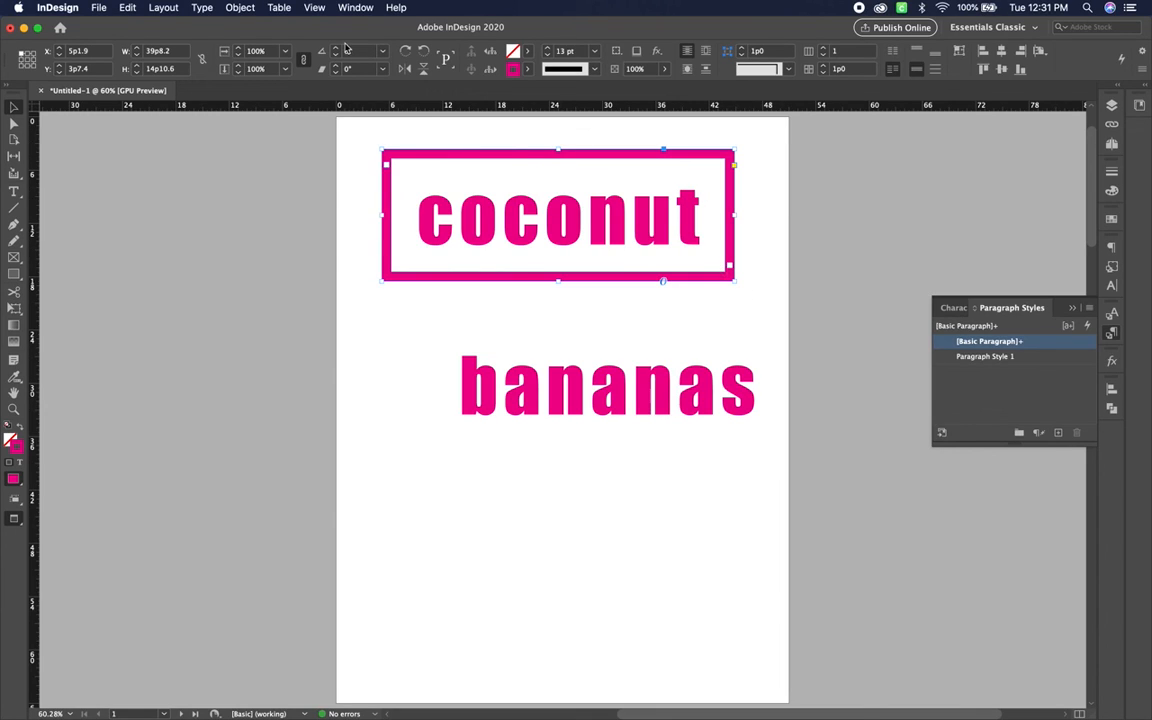
pyautogui.click(240, 7)
pyautogui.moveTo(322, 7)
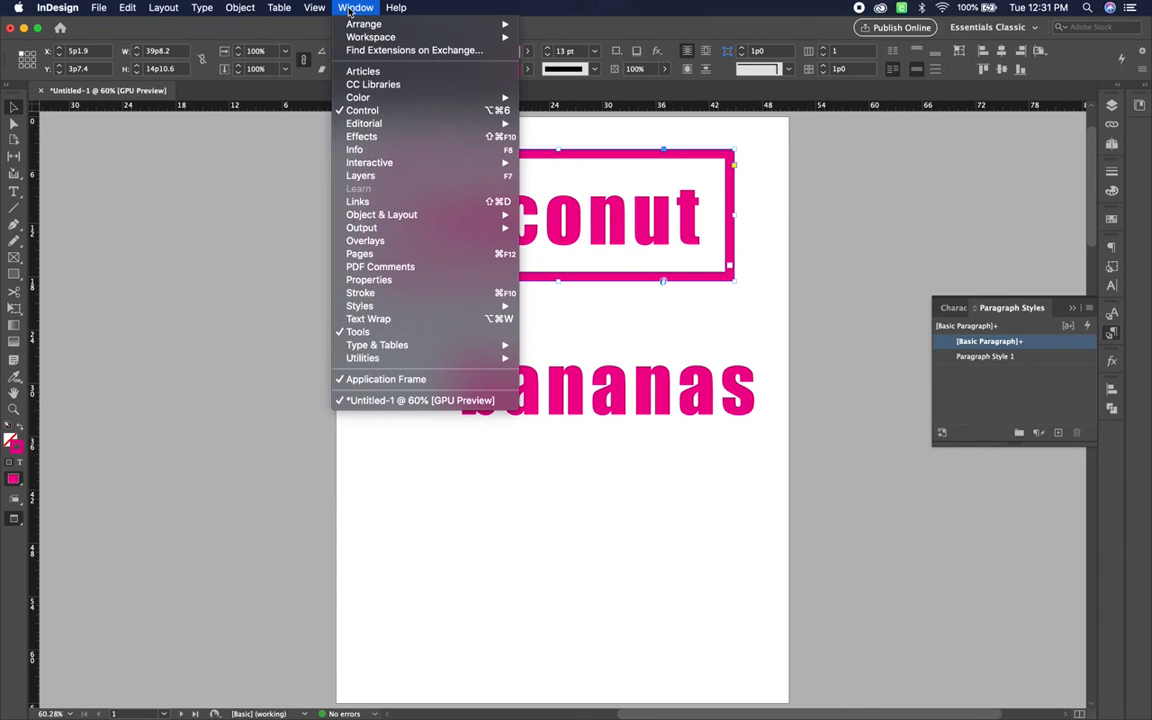
pyautogui.moveTo(465, 308)
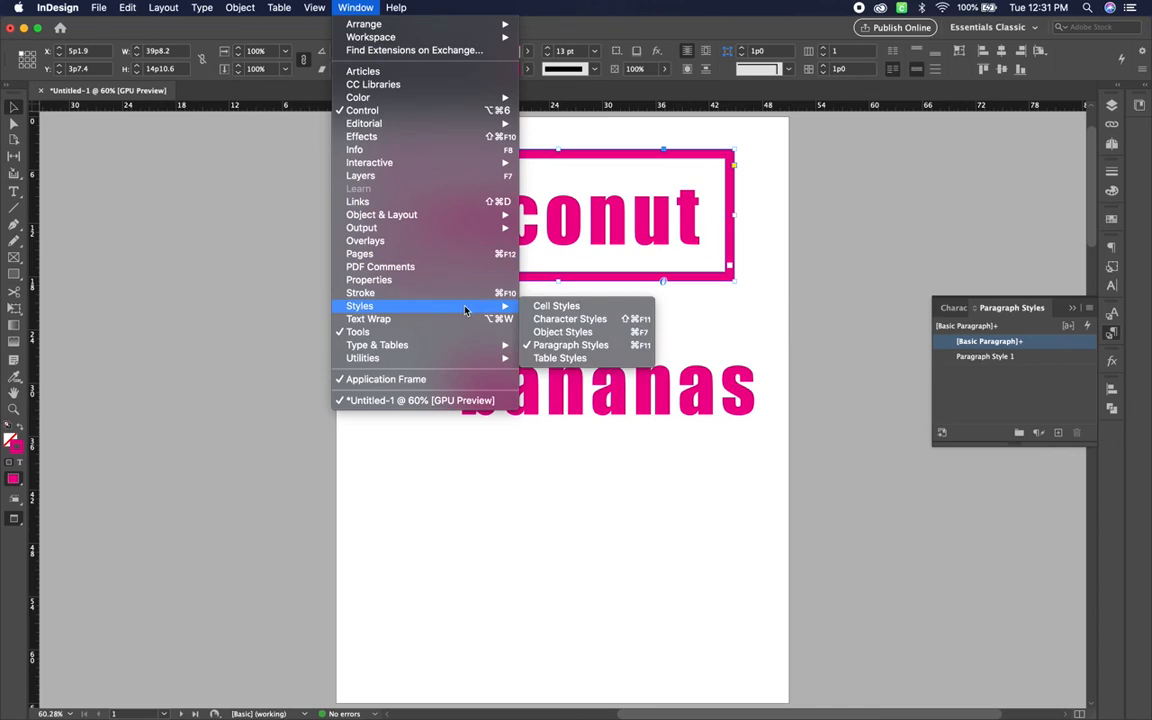
pyautogui.click(582, 336)
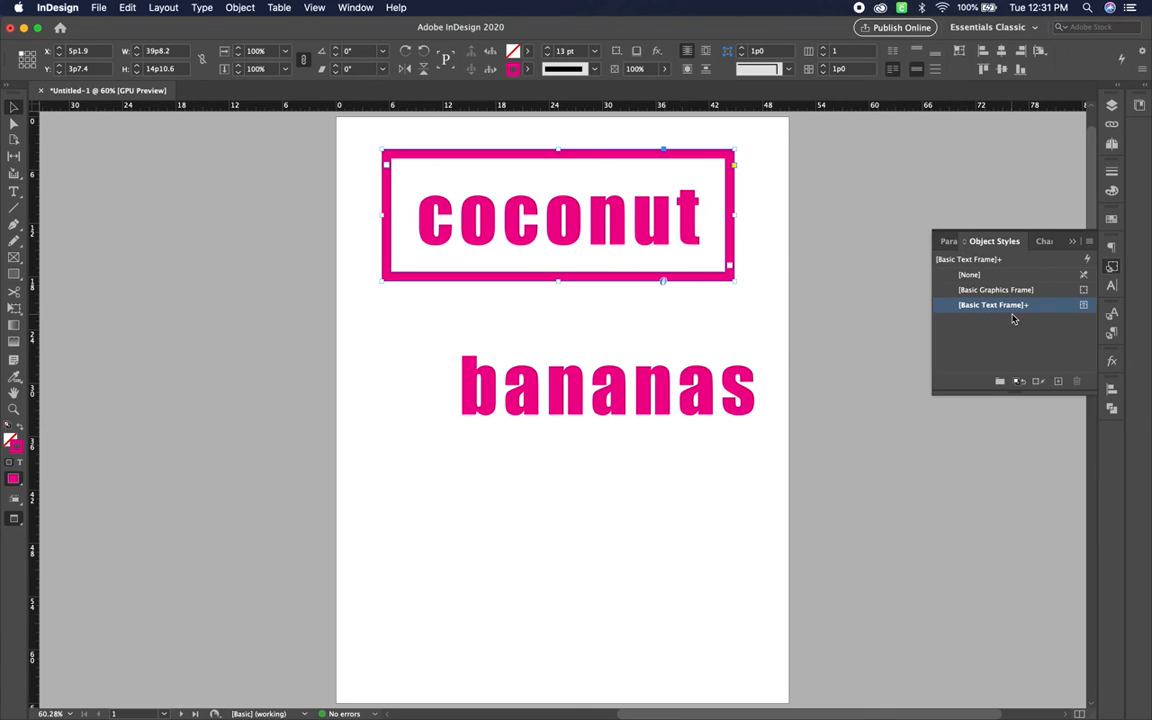
pyautogui.click(1058, 382)
pyautogui.click(662, 390)
pyautogui.click(987, 320)
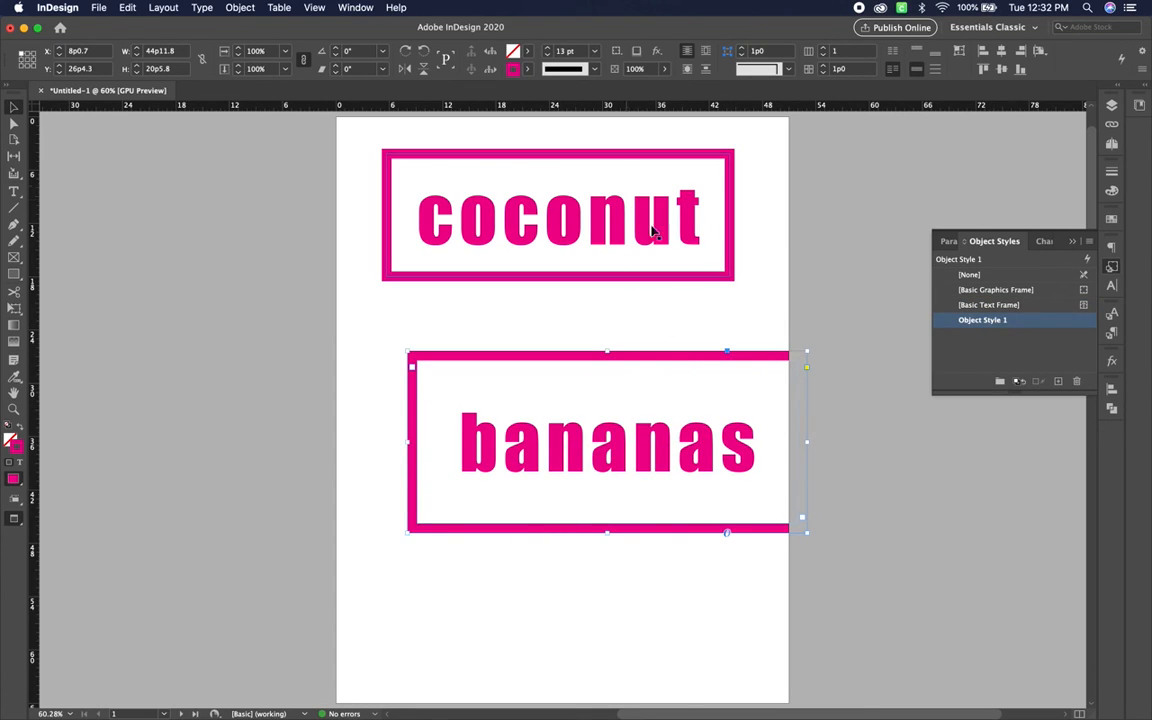
# - Fill the coconut frame with yellow C=0 M=0 Y=100 K=0
pyautogui.click(859, 319)
pyautogui.click(575, 252)
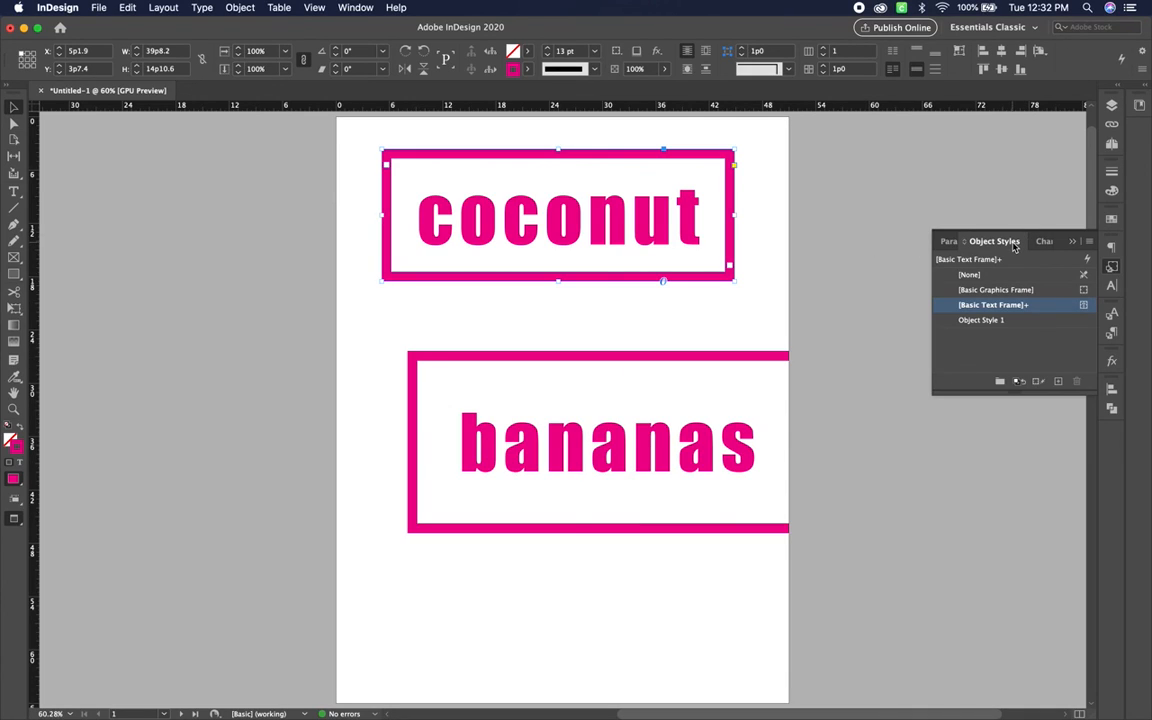
pyautogui.click(527, 50)
pyautogui.click(400, 184)
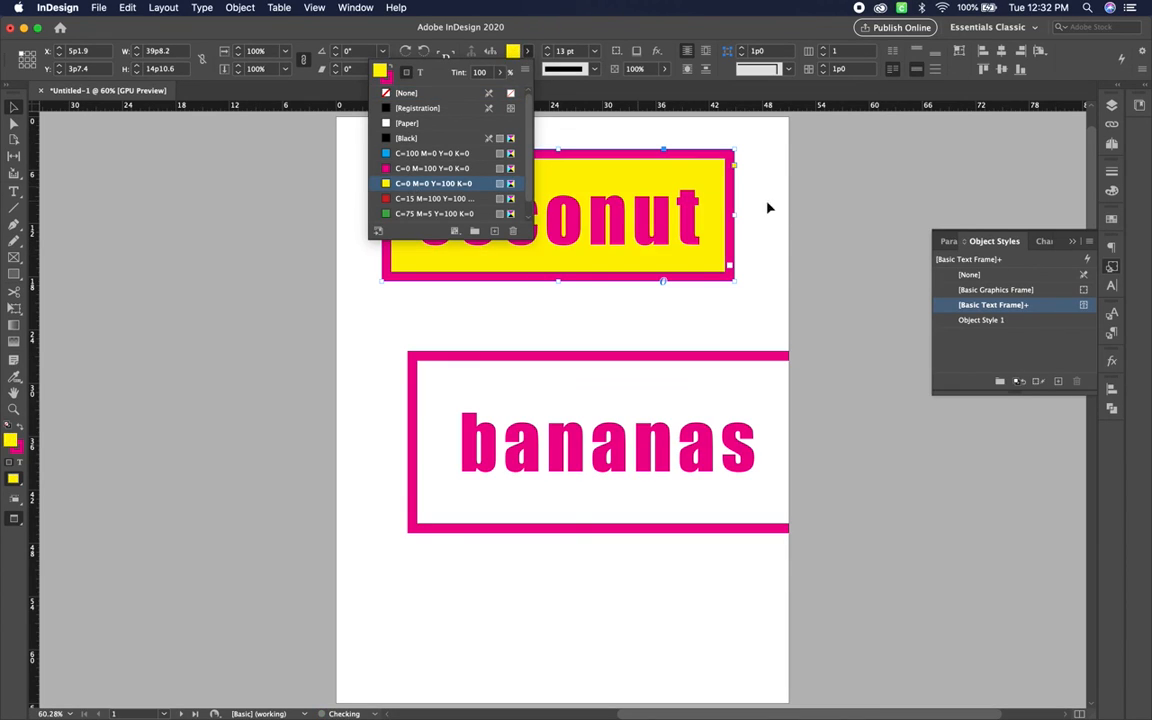
pyautogui.click(814, 213)
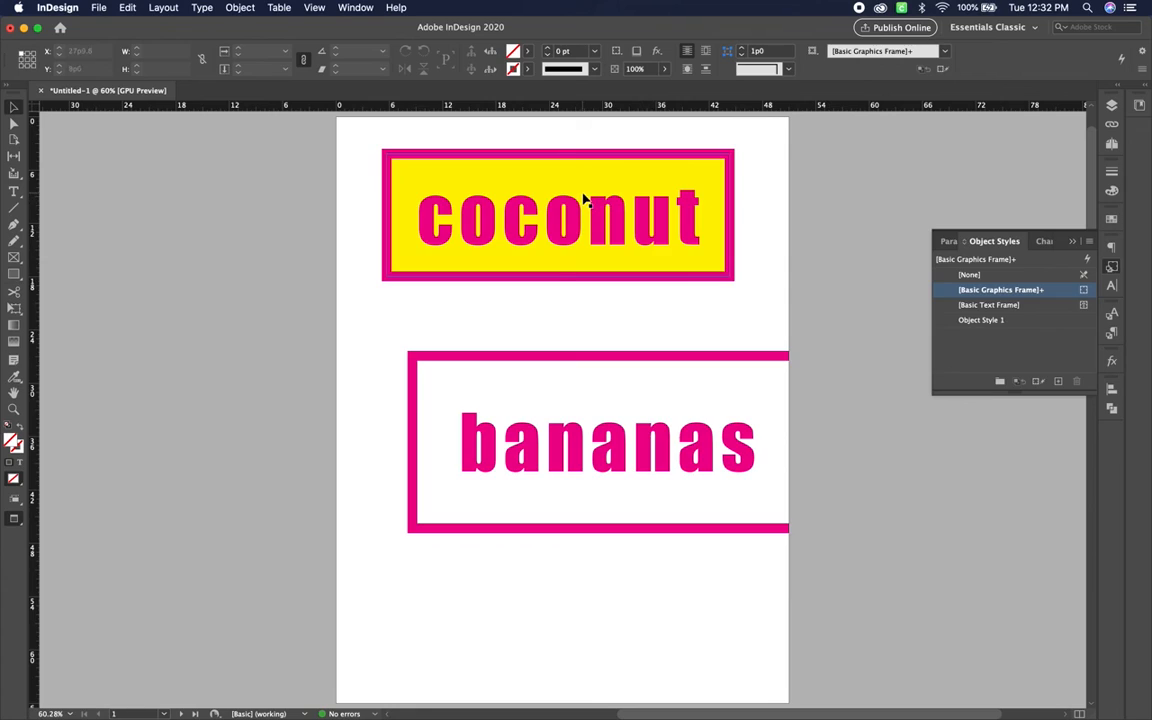
# - Try the whole coconut frame at 51% opacity in Effects, and set its object opacity to 98% with Normal blending
pyautogui.click(528, 178)
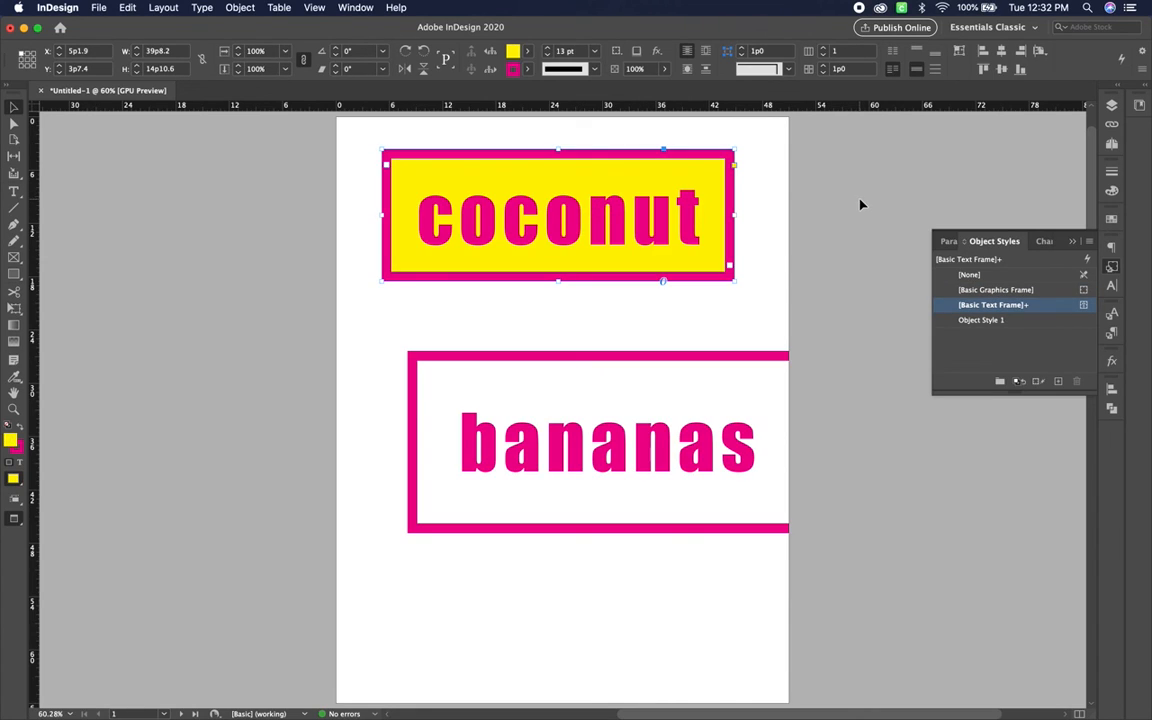
pyautogui.click(355, 8)
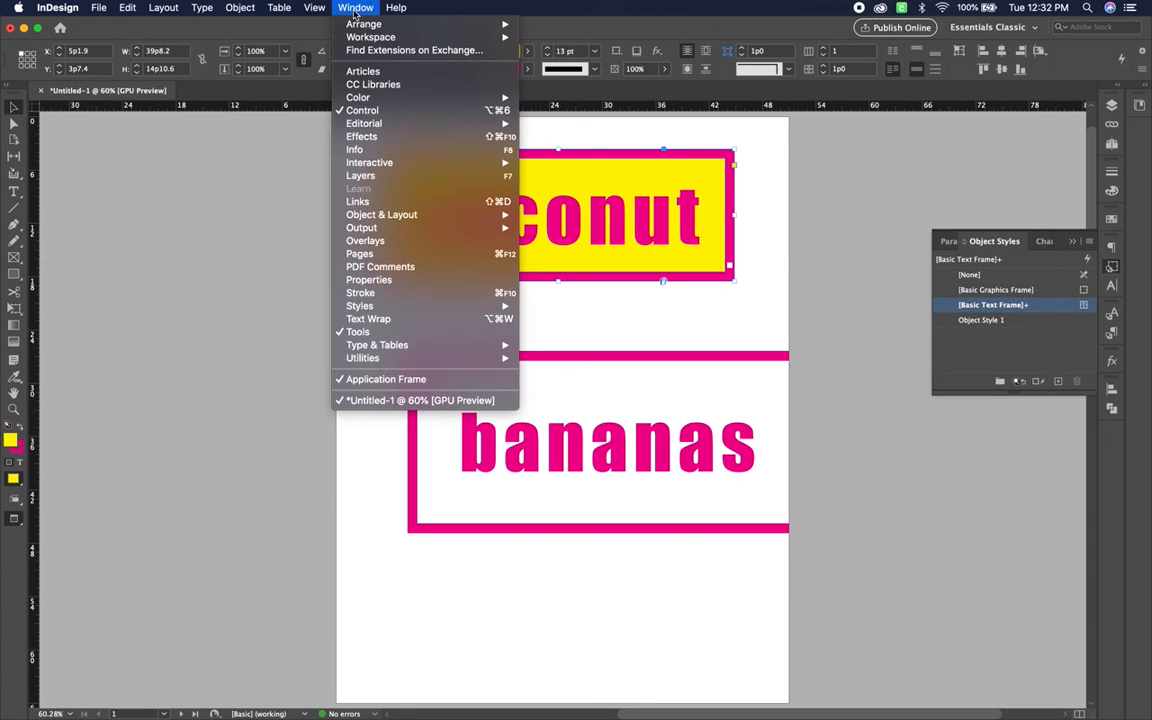
pyautogui.click(361, 136)
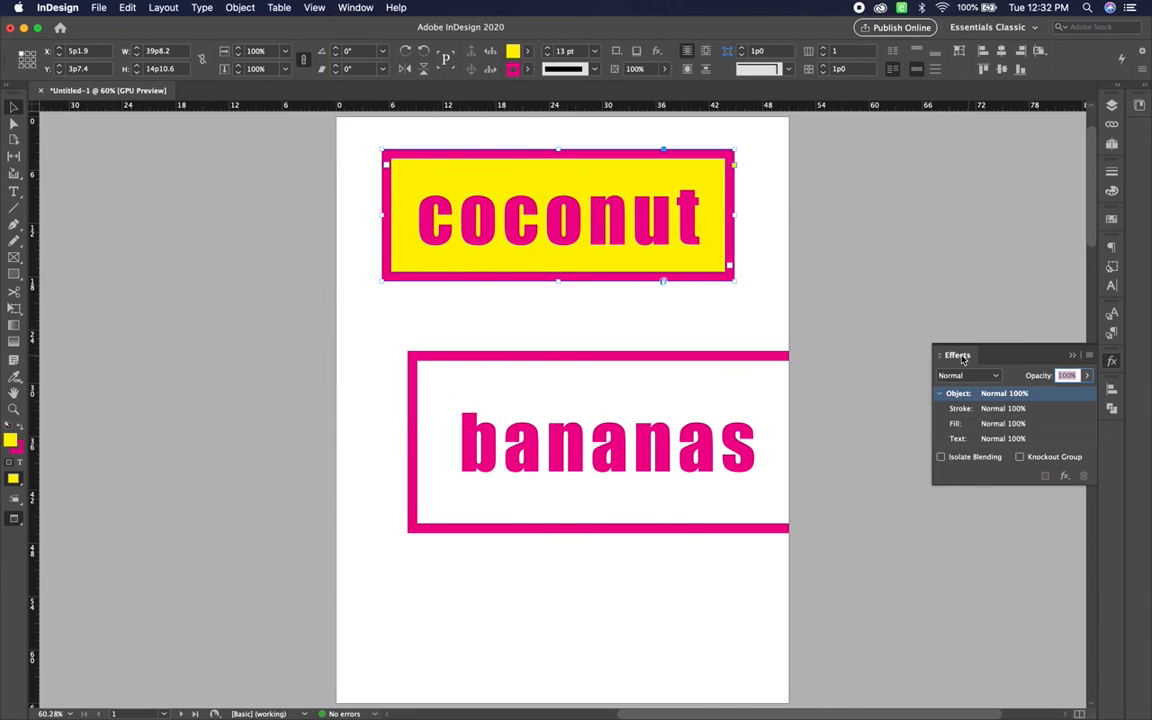
pyautogui.moveTo(959, 358); pyautogui.dragTo(830, 163)
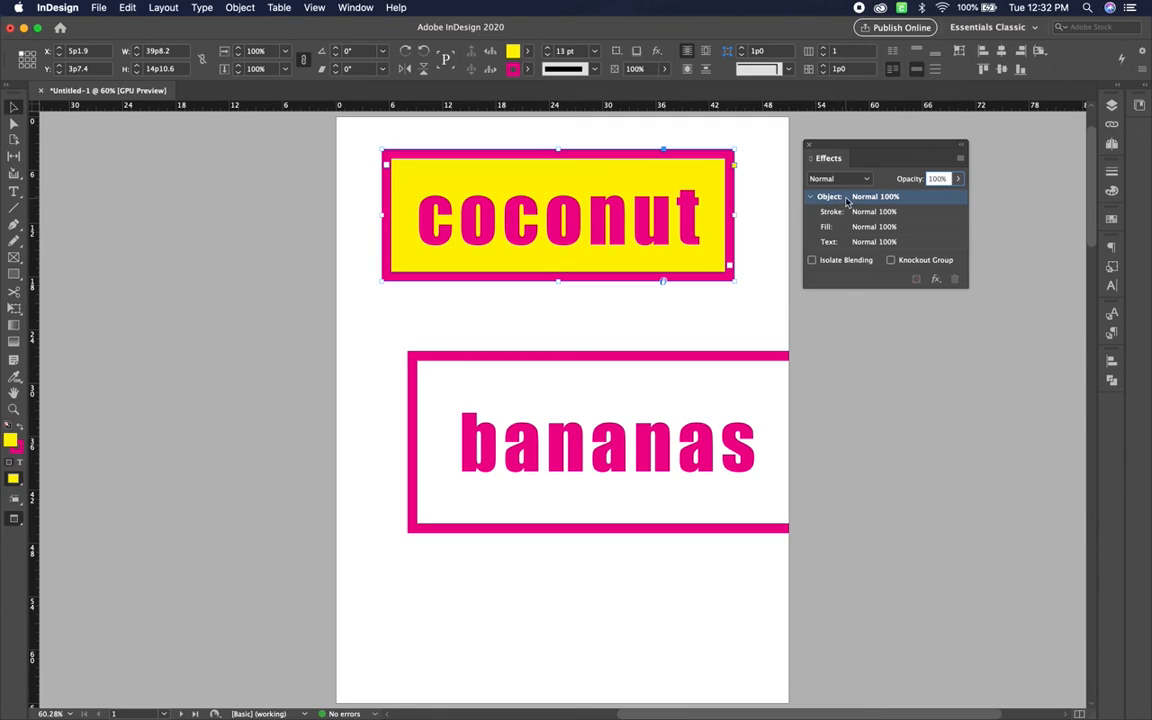
pyautogui.click(956, 180)
pyautogui.moveTo(956, 196); pyautogui.dragTo(922, 196)
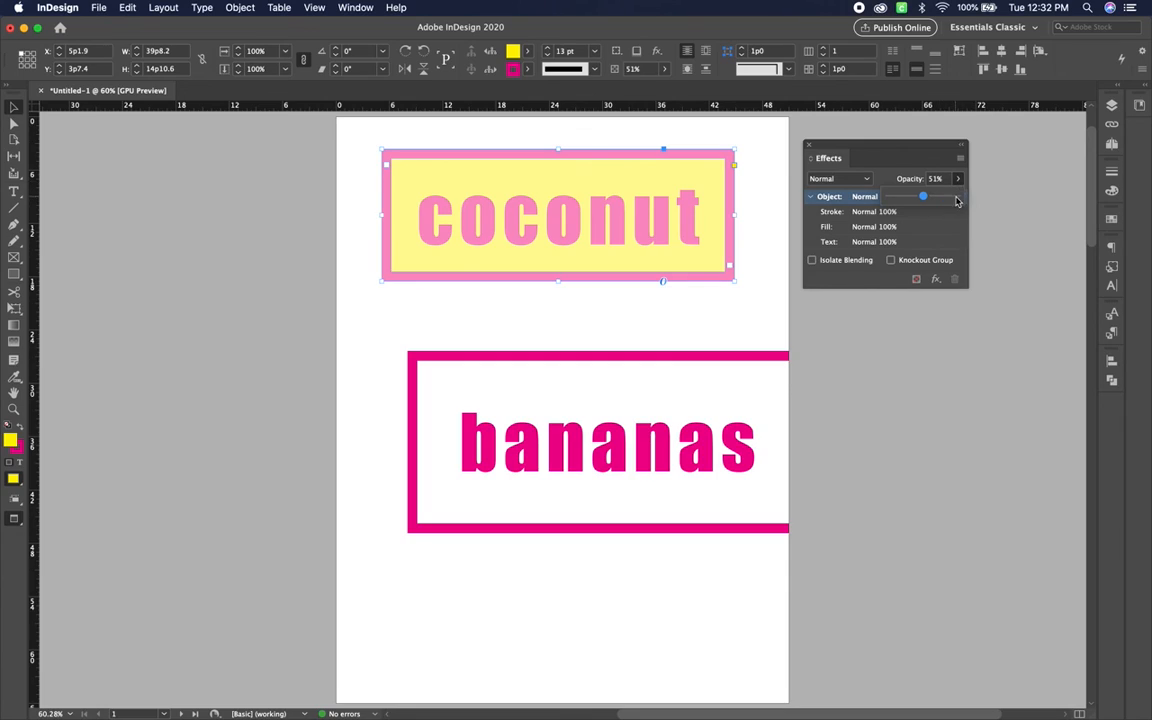
pyautogui.click(958, 197)
pyautogui.click(856, 182)
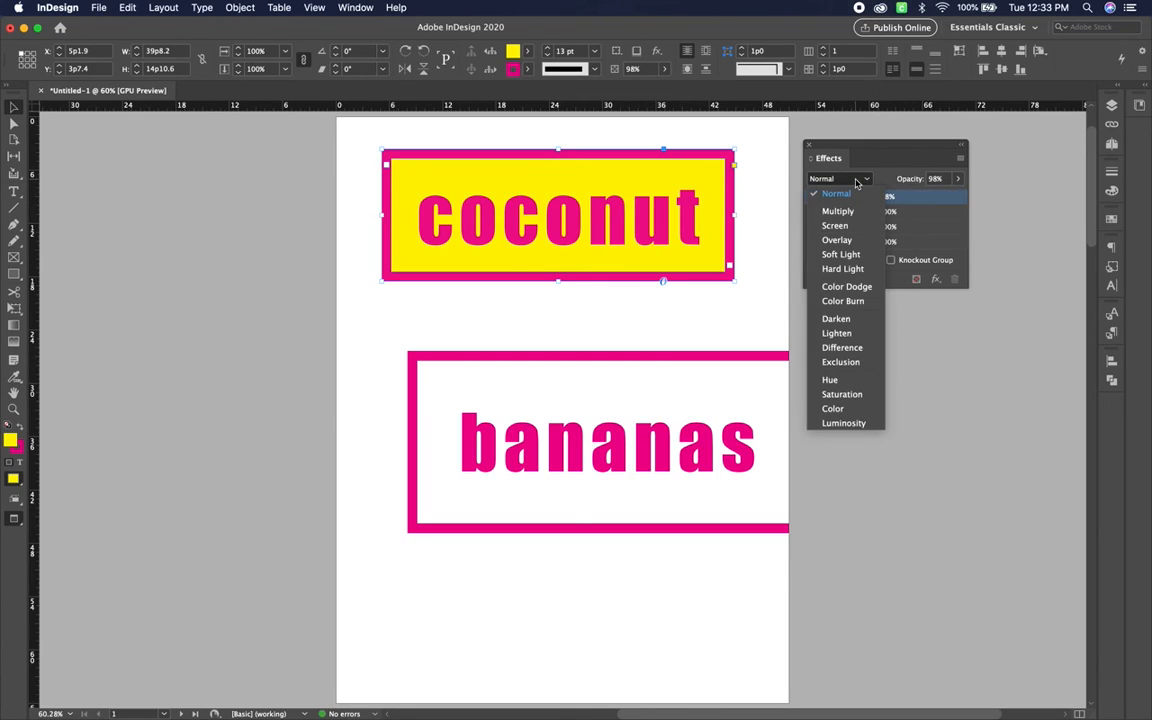
pyautogui.click(856, 182)
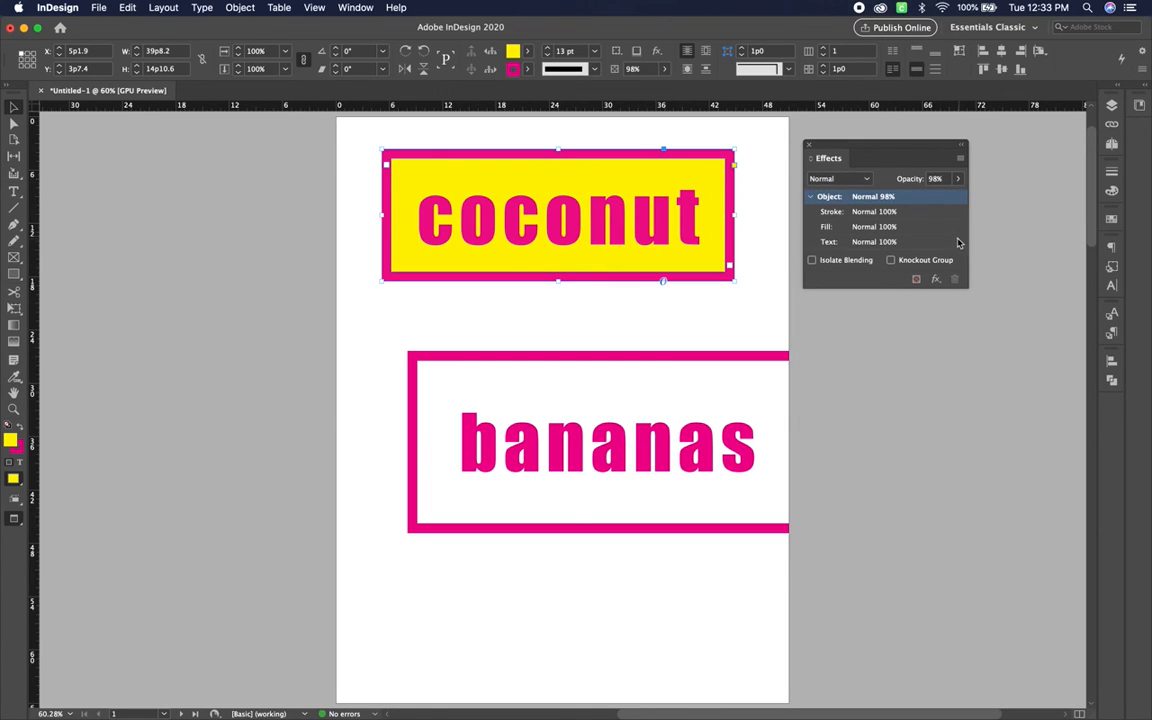
# - Try the coconut frame's fill at 60% opacity and restore the fill to 100%
pyautogui.click(832, 212)
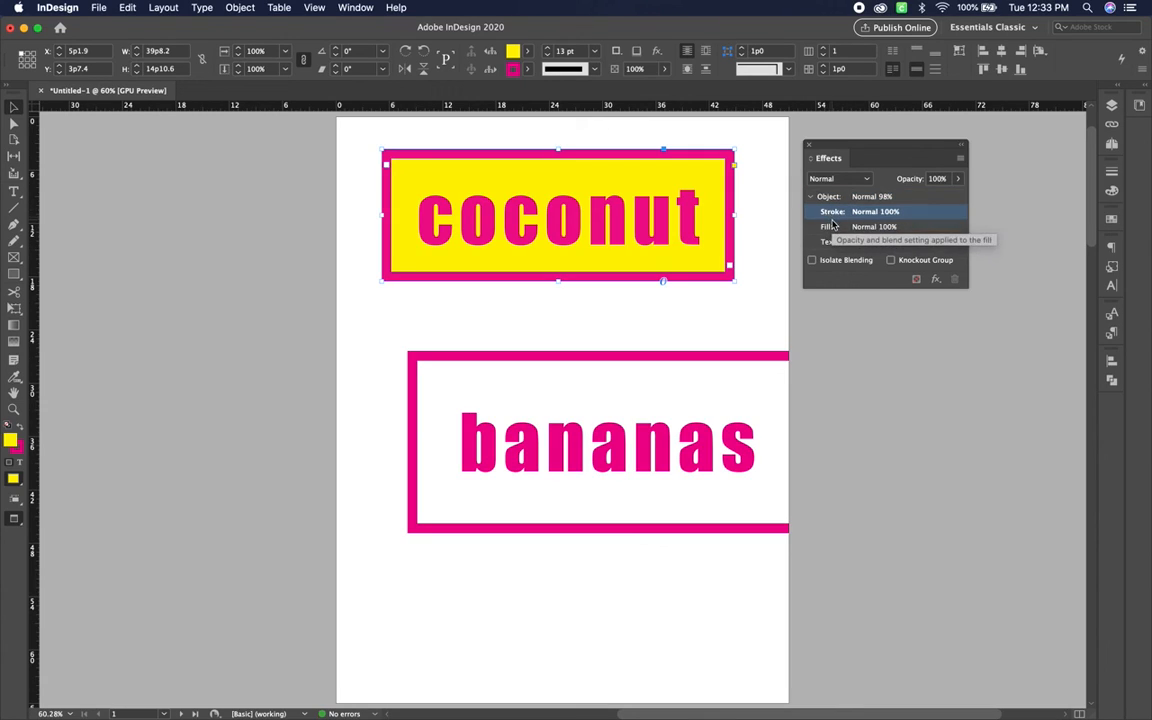
pyautogui.click(833, 227)
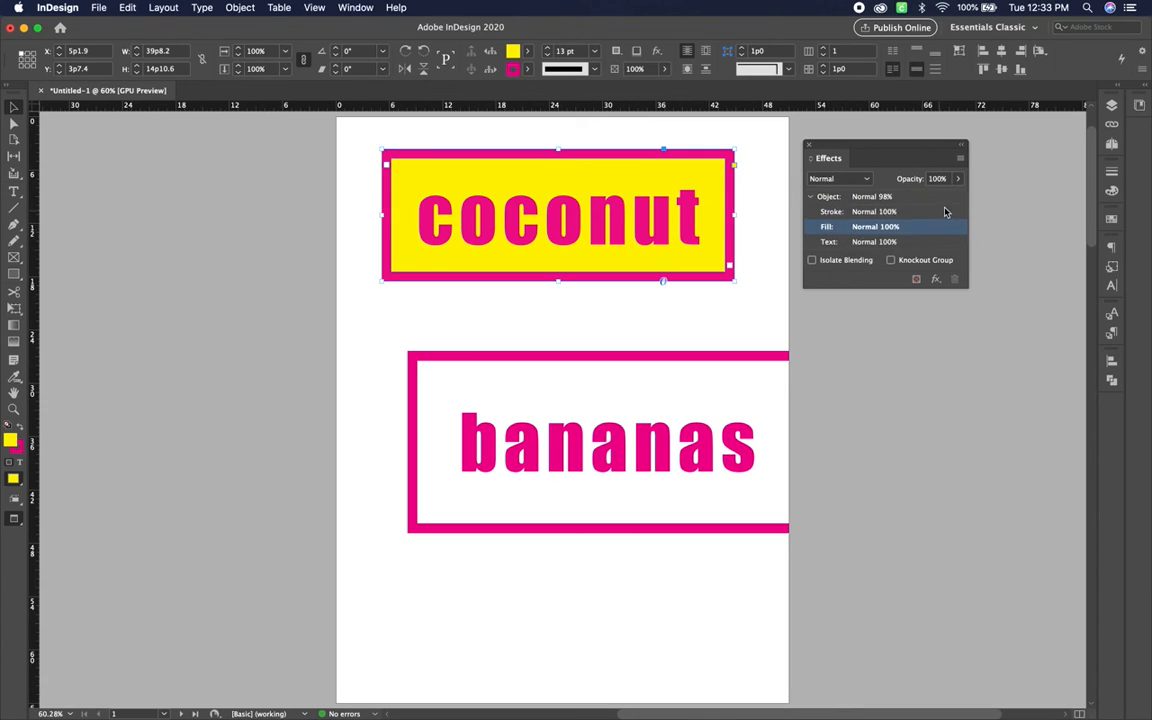
pyautogui.moveTo(960, 186); pyautogui.dragTo(930, 201)
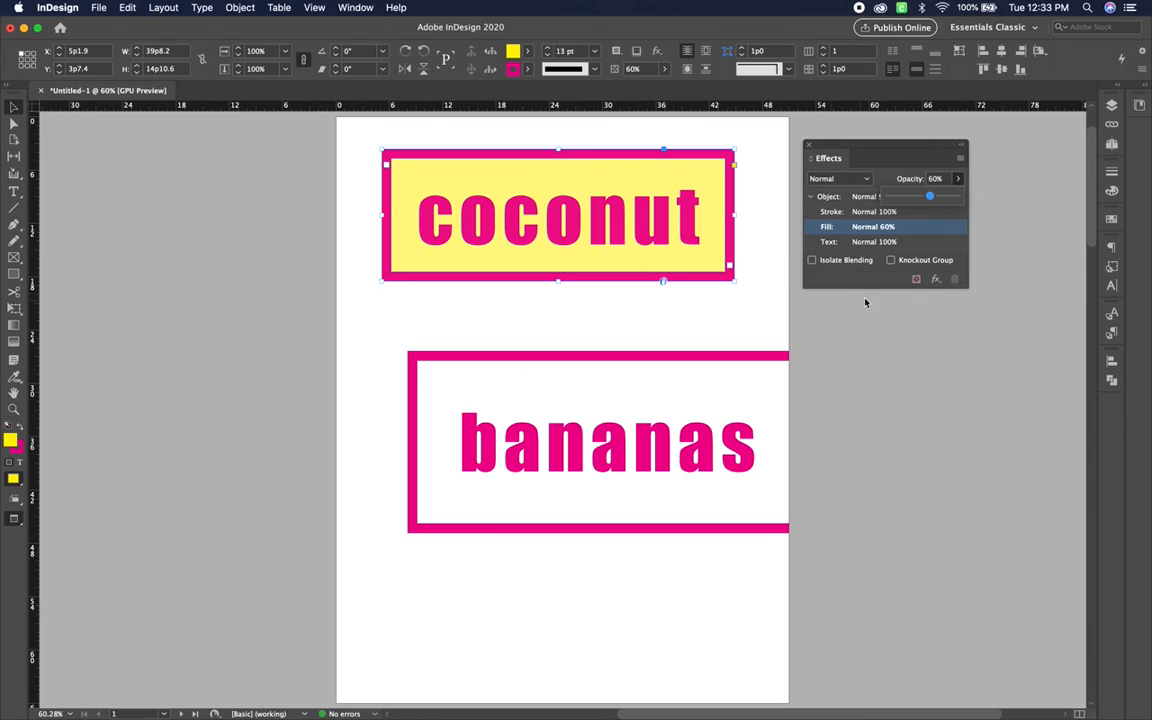
pyautogui.click(958, 180)
pyautogui.click(957, 181)
pyautogui.click(962, 197)
pyautogui.click(961, 179)
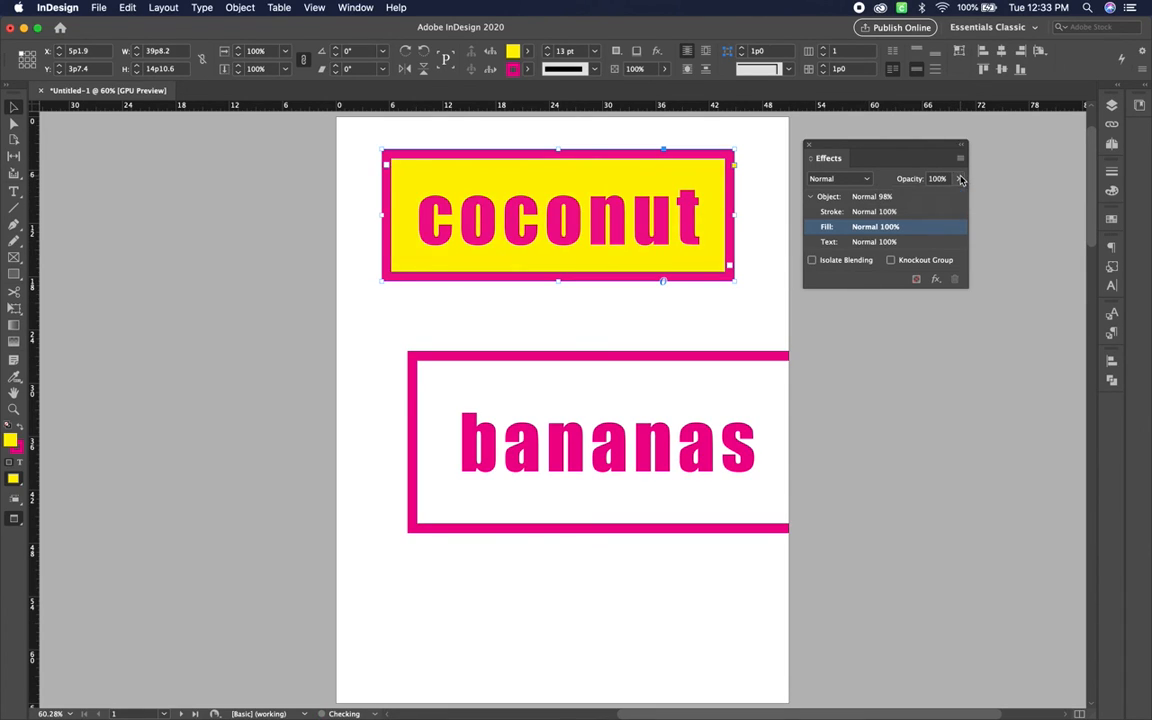
# - Add a drop shadow to the coconut frame's text with preview on, colored red C=15 M=100 Y=100 K=0 and sized 0p2
pyautogui.click(834, 243)
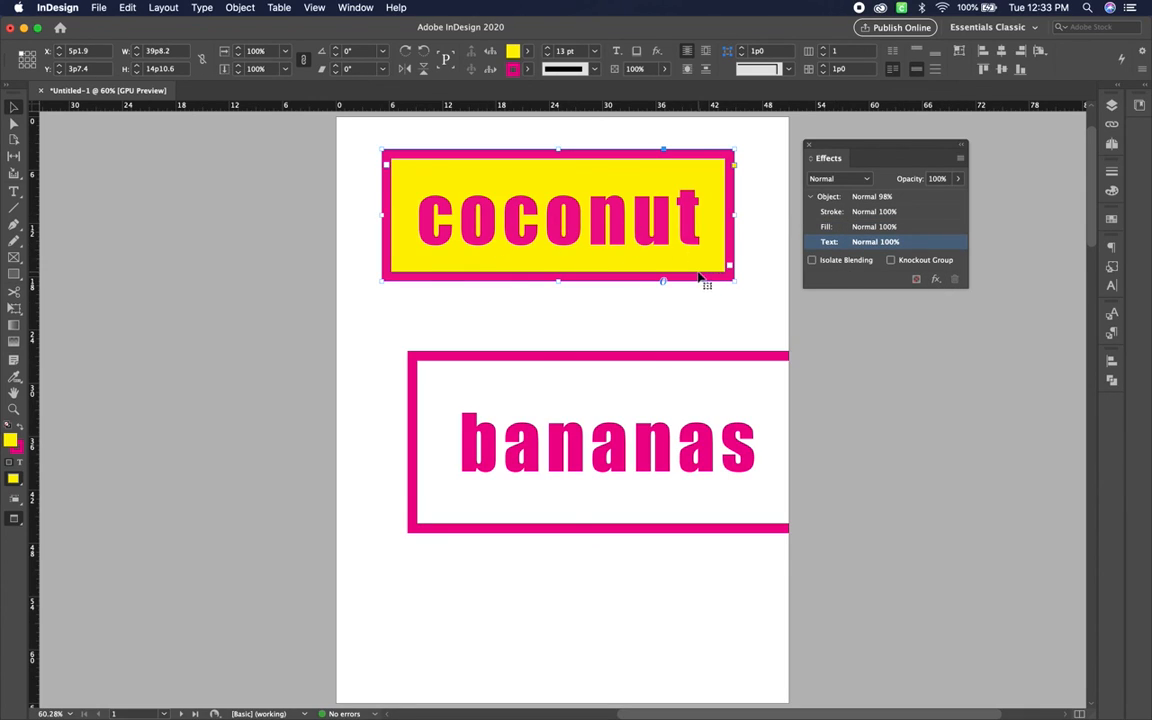
pyautogui.click(936, 280)
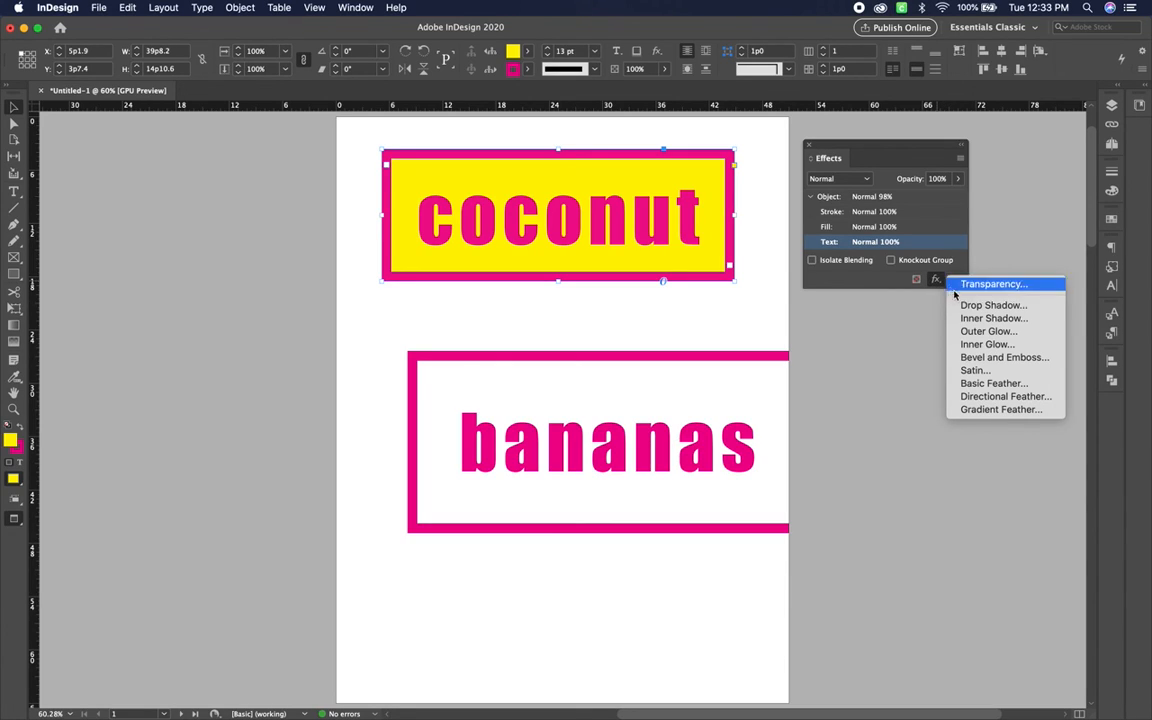
pyautogui.click(986, 305)
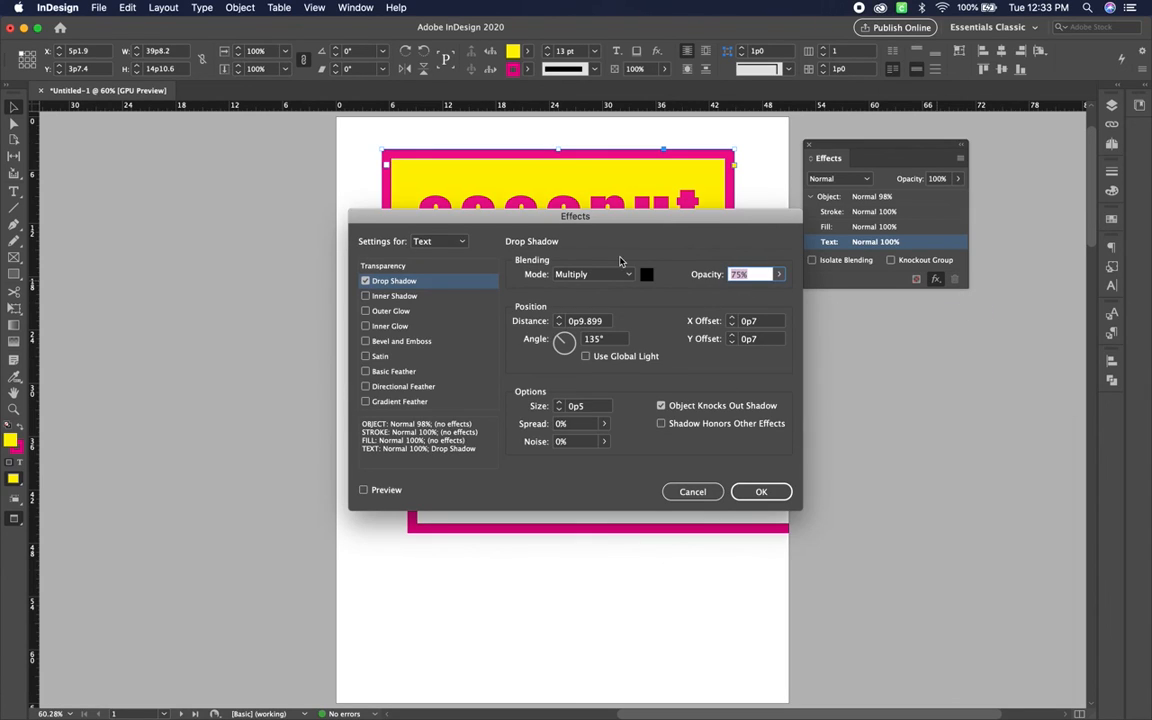
pyautogui.click(363, 489)
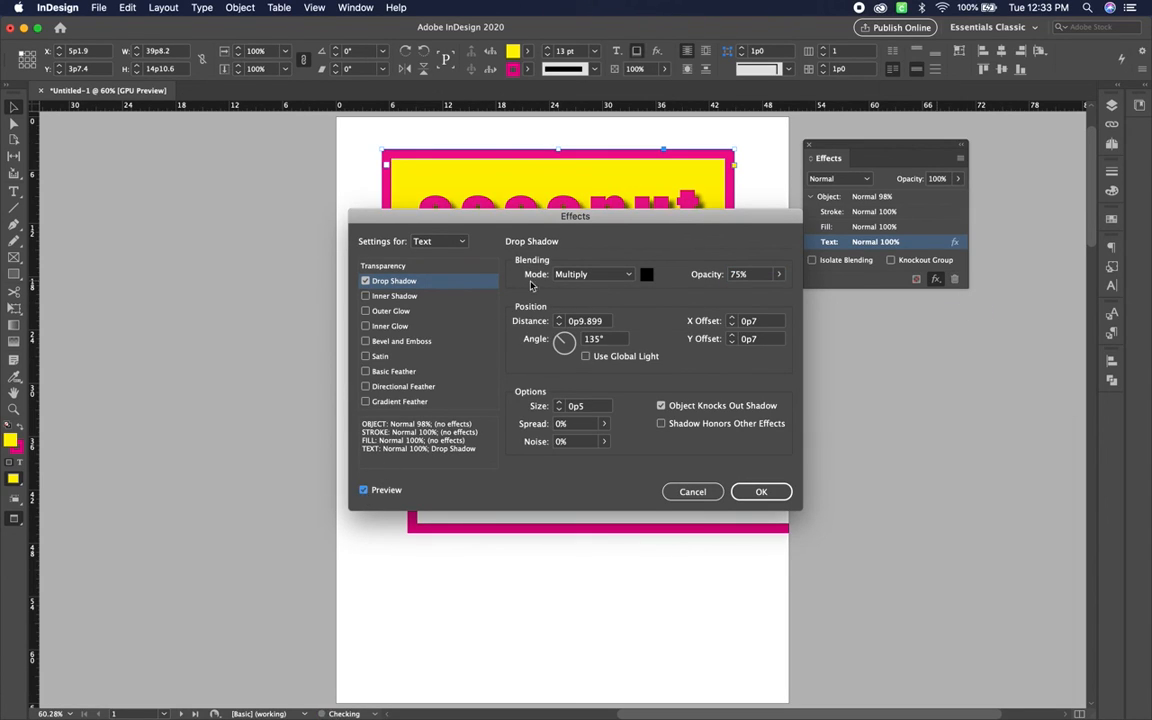
pyautogui.moveTo(571, 216); pyautogui.dragTo(575, 394)
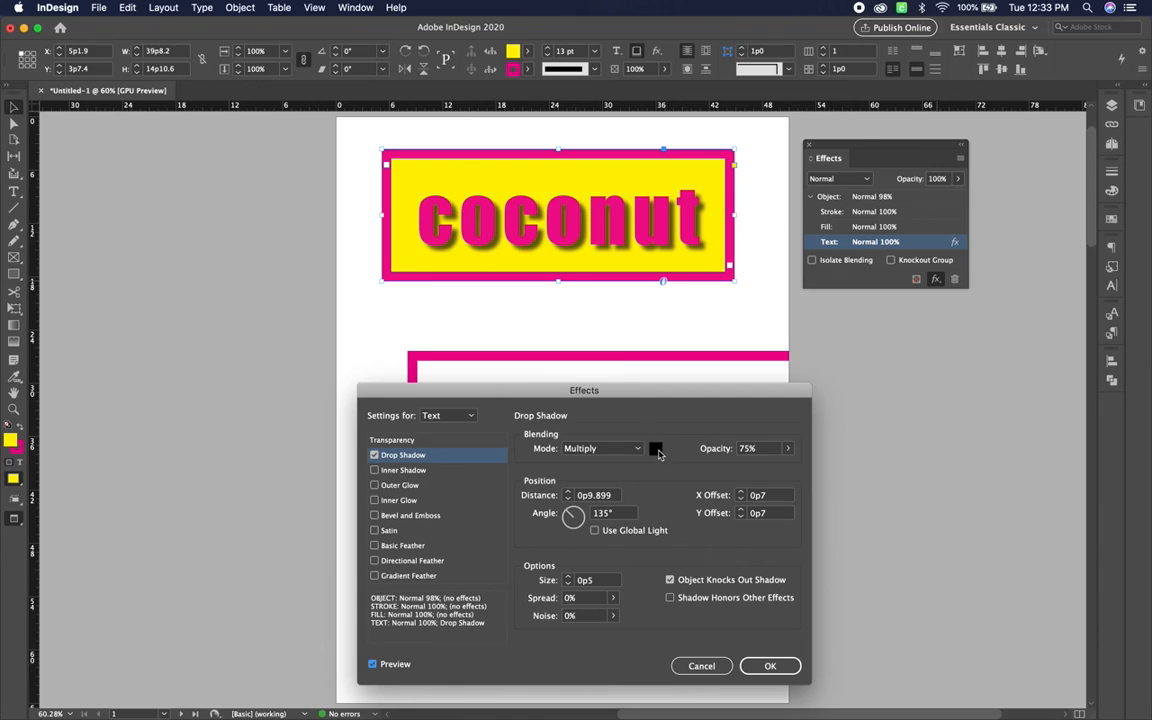
pyautogui.click(656, 450)
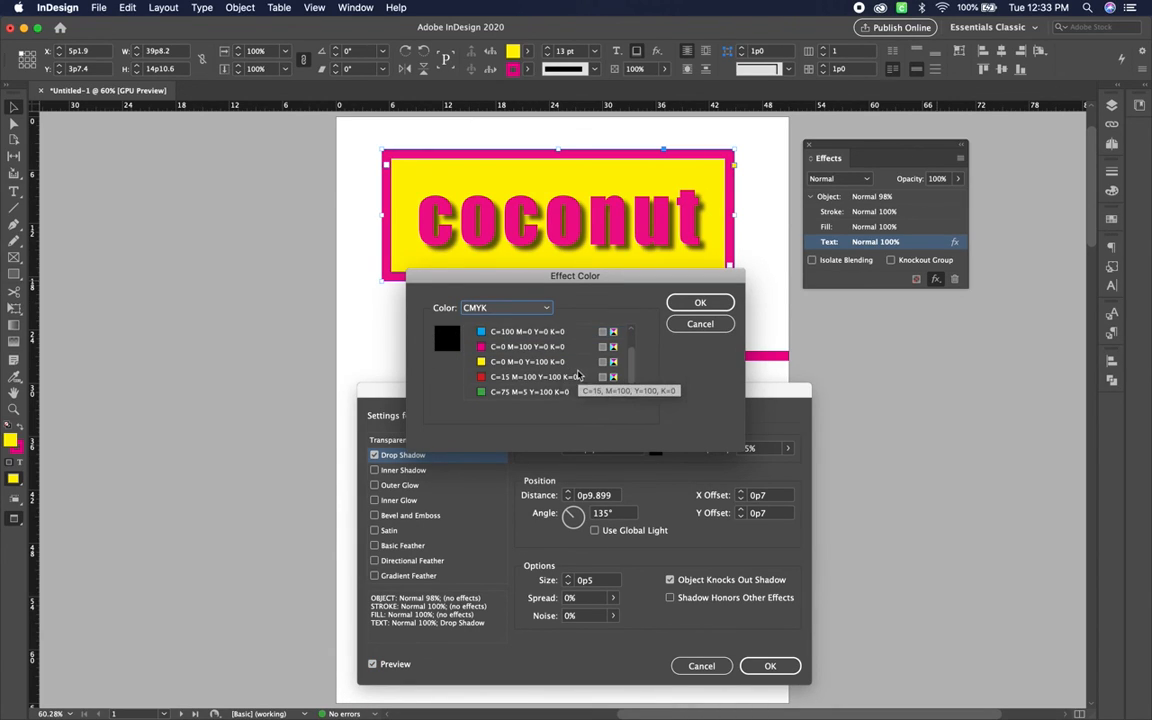
pyautogui.scroll(-1, 560, 375)
pyautogui.click(547, 377)
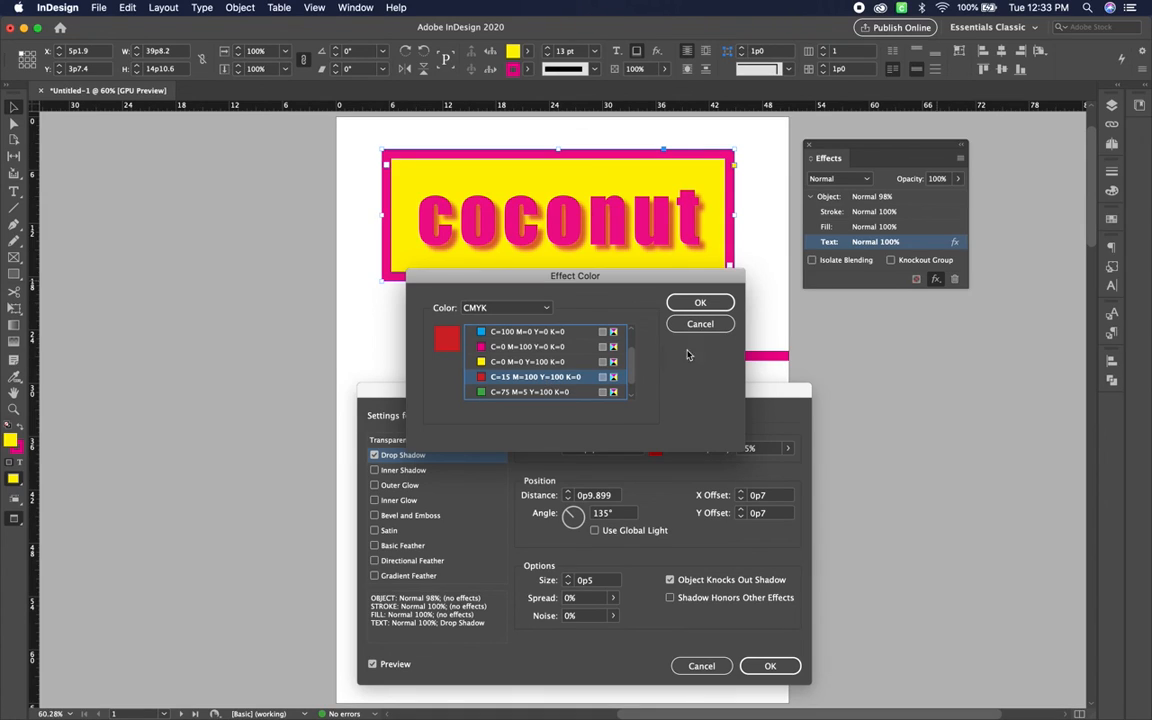
pyautogui.click(687, 304)
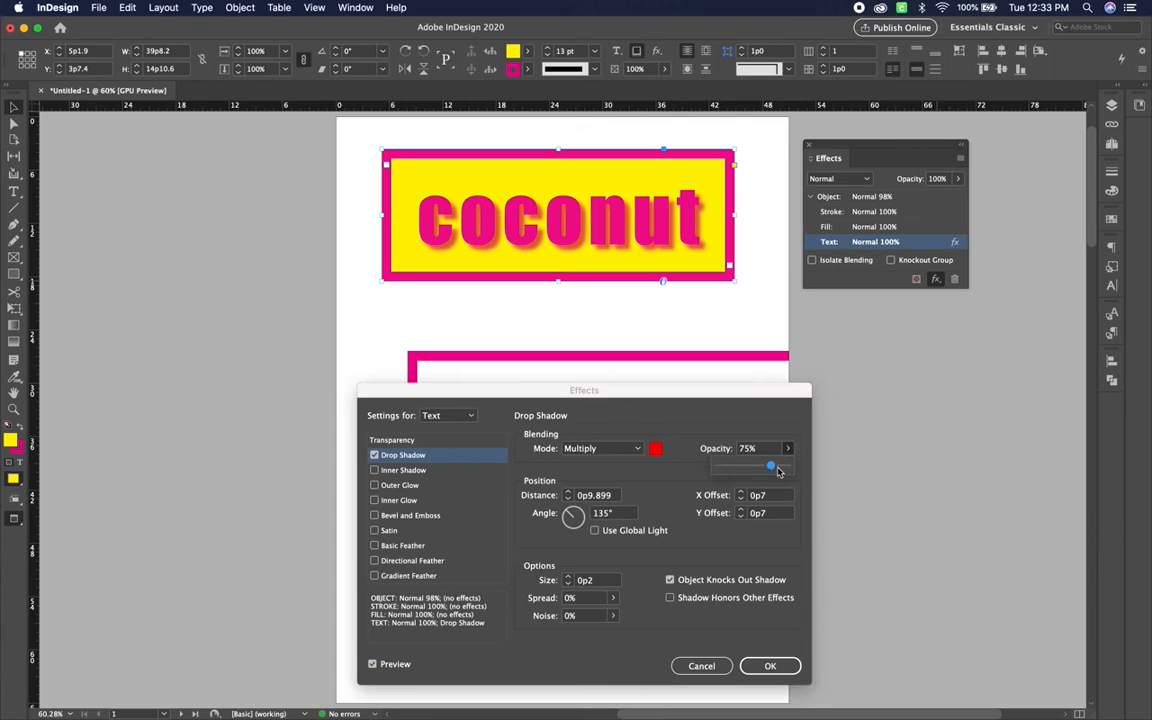
# - Set the coconut text's drop shadow to 100% opacity, Normal blending mode and 0p8 distance, and apply the effect
pyautogui.moveTo(788, 454); pyautogui.dragTo(811, 476)
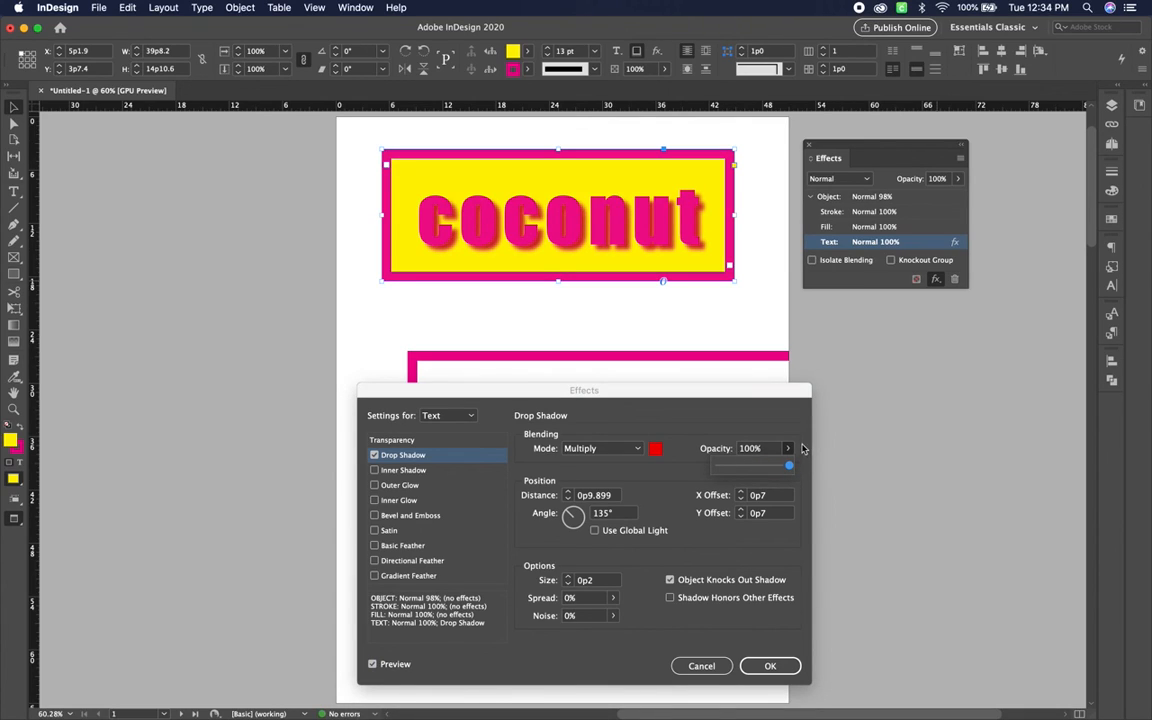
pyautogui.click(790, 449)
pyautogui.click(600, 448)
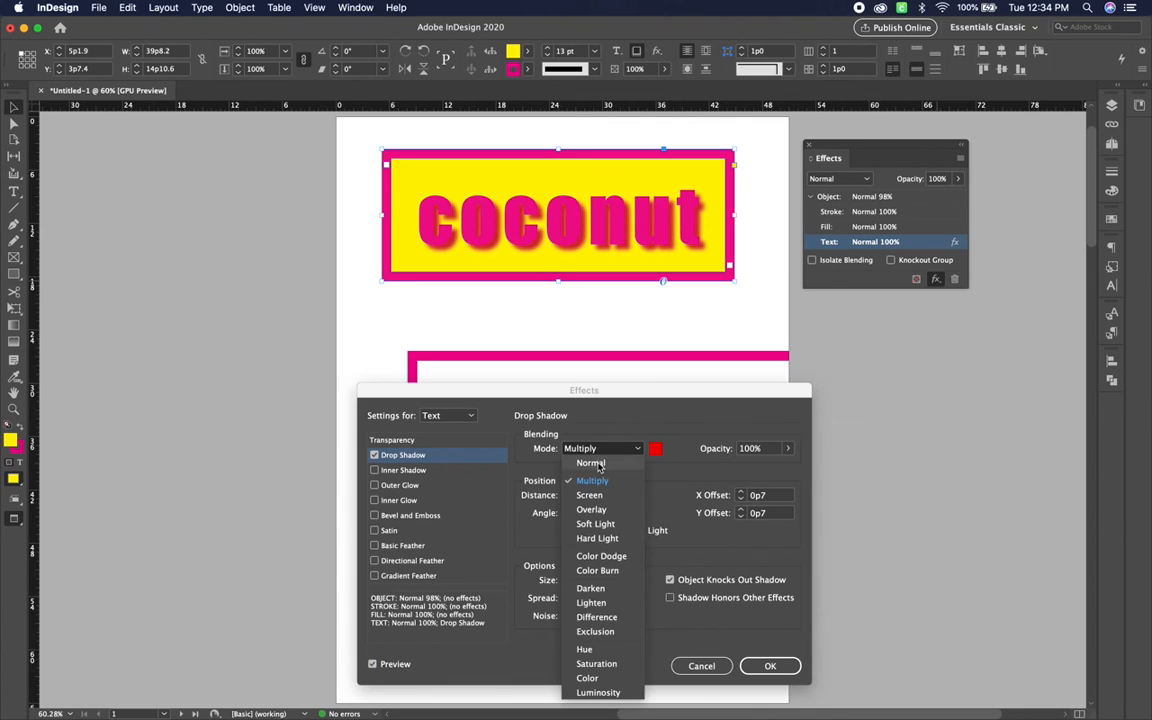
pyautogui.click(545, 430)
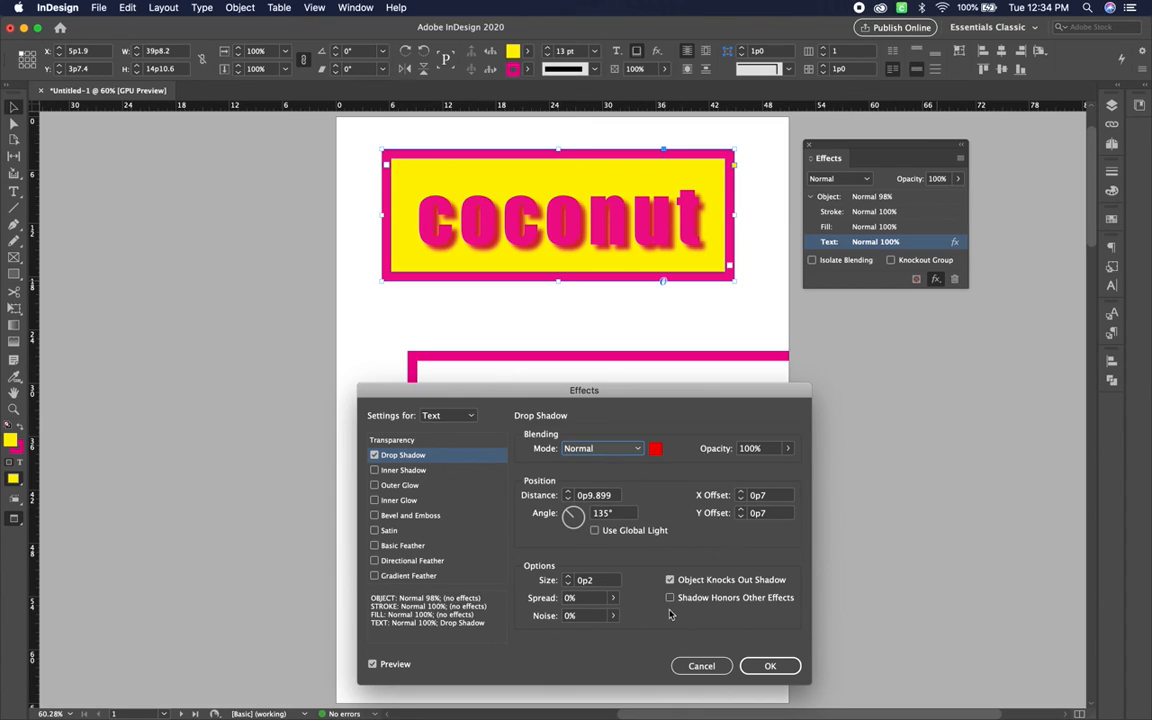
pyautogui.click(569, 499)
pyautogui.click(569, 499)
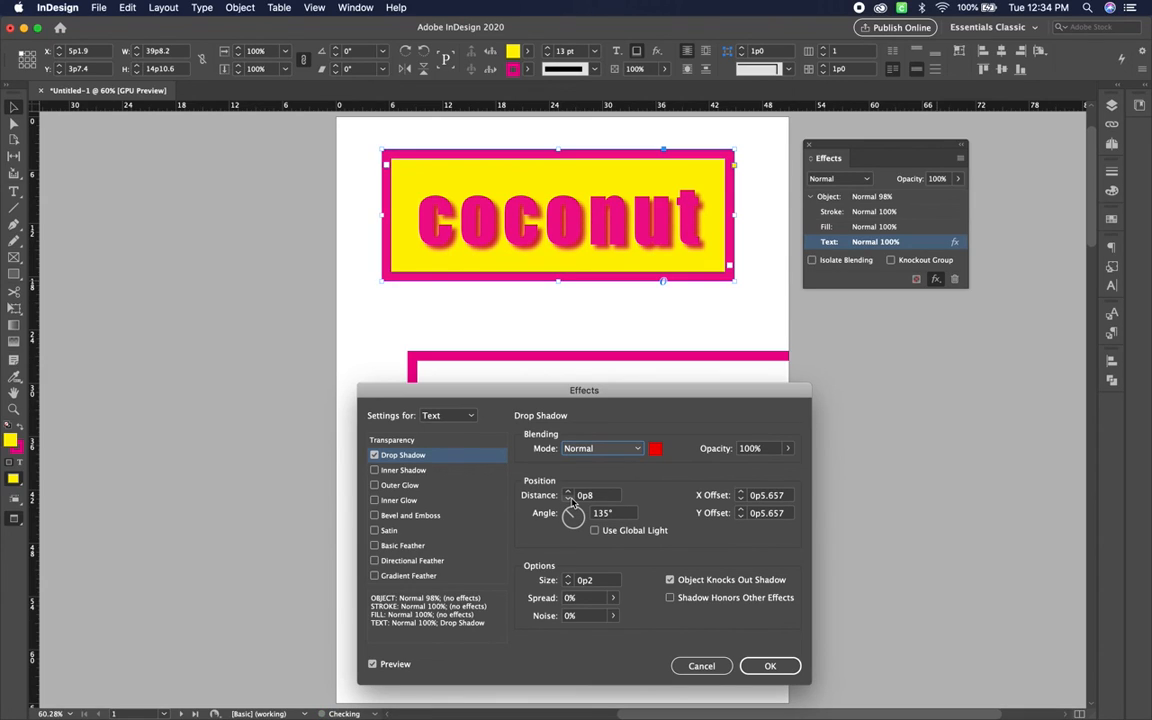
pyautogui.click(770, 667)
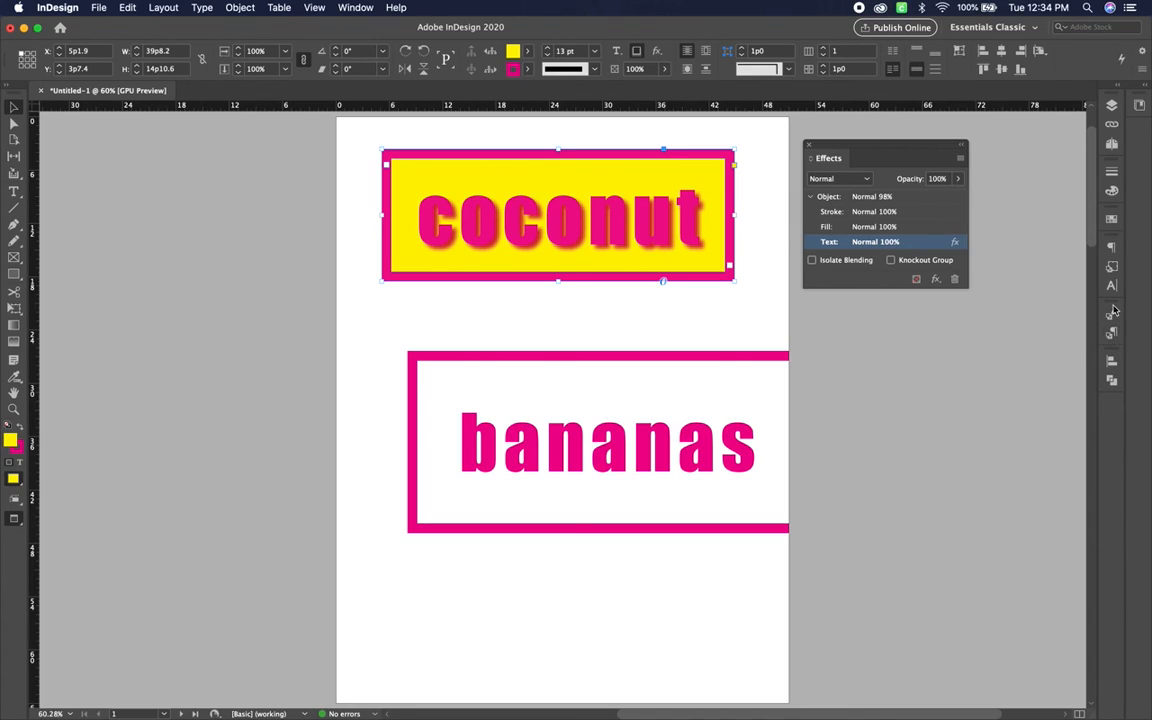
# - Create a second object style from the yellow coconut frame with its text shadow and apply it to the bananas frame
pyautogui.click(1112, 268)
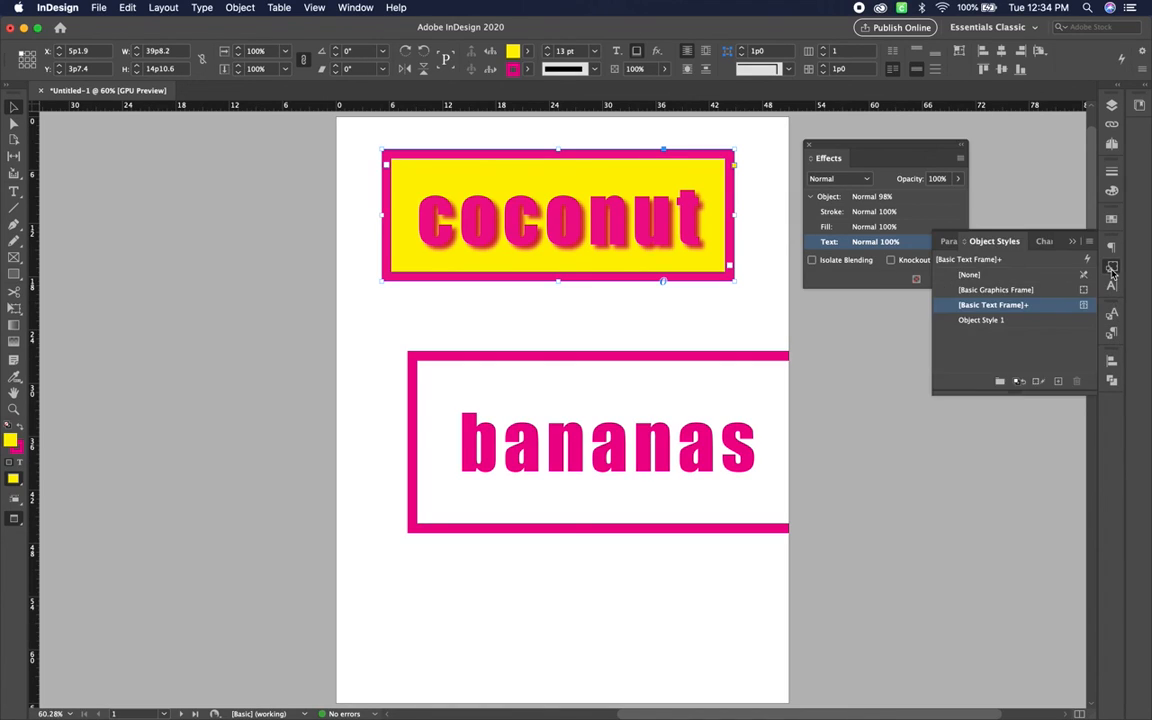
pyautogui.click(1058, 382)
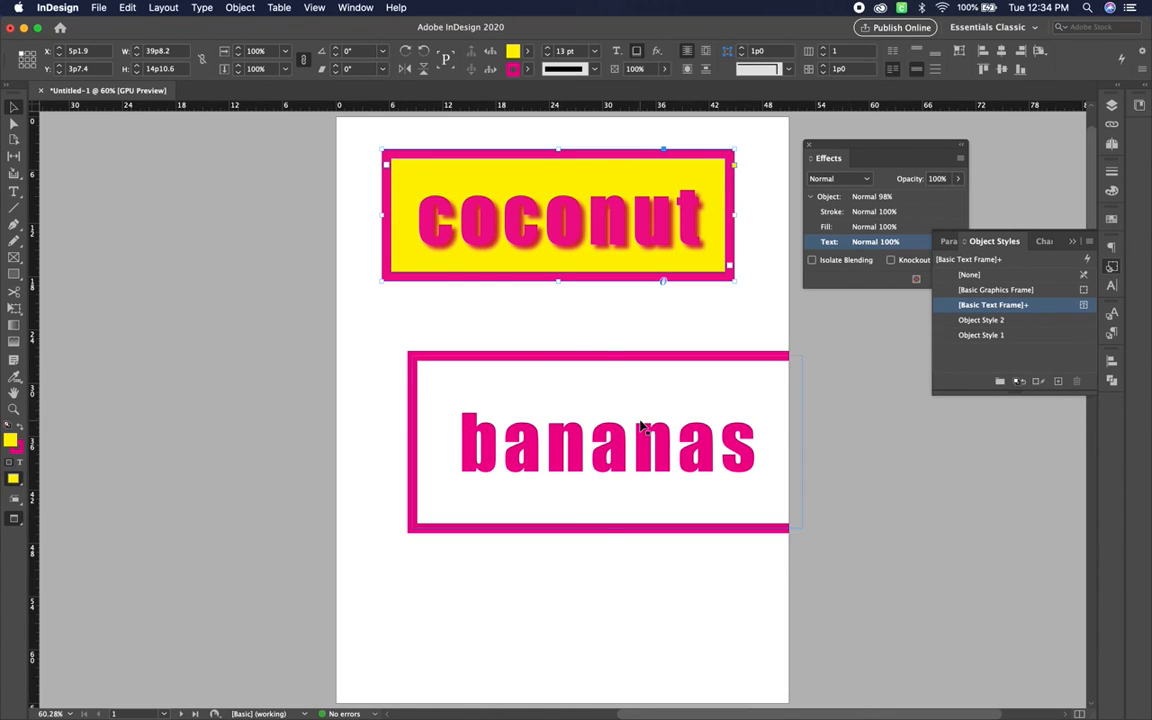
pyautogui.click(585, 386)
pyautogui.click(983, 321)
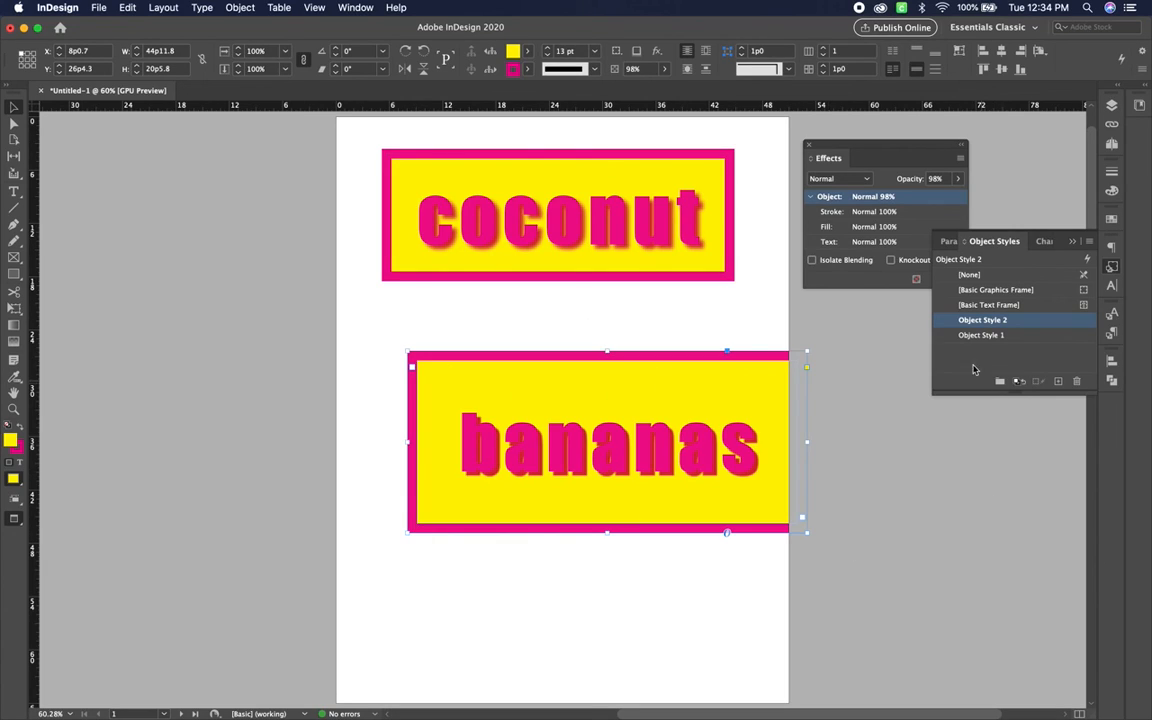
# - Apply Object Style 1 to the bananas frame and open that style's options
pyautogui.click(988, 336)
pyautogui.click(988, 336)
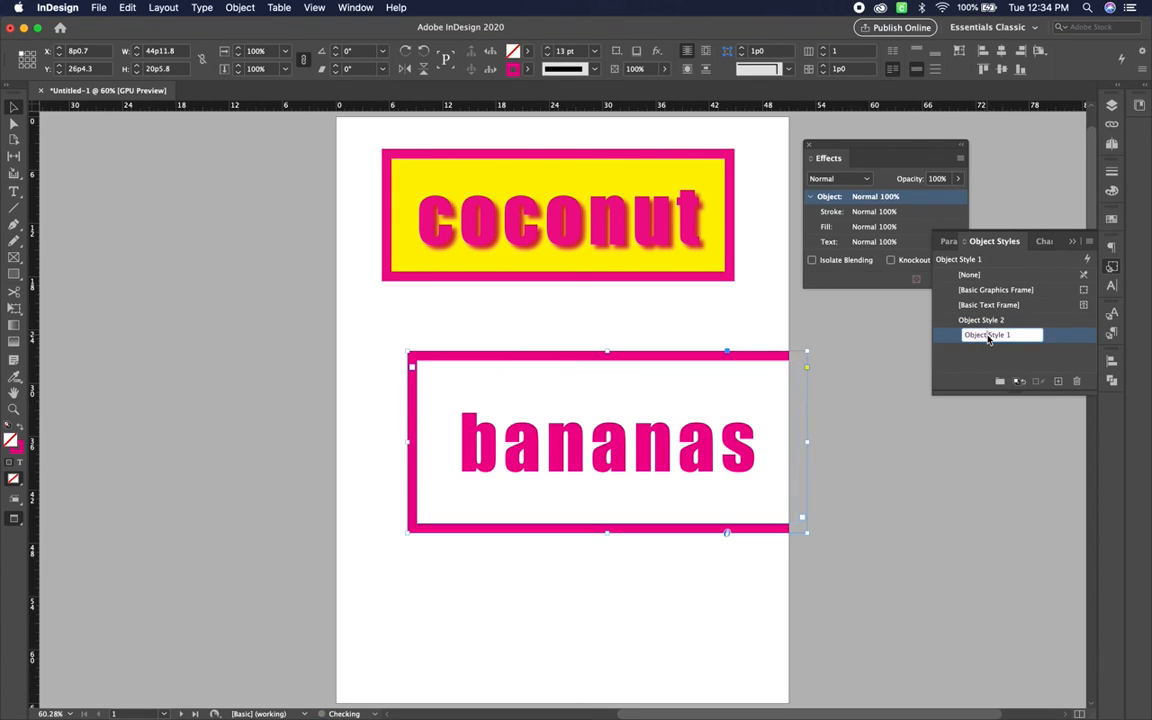
pyautogui.click(1058, 341)
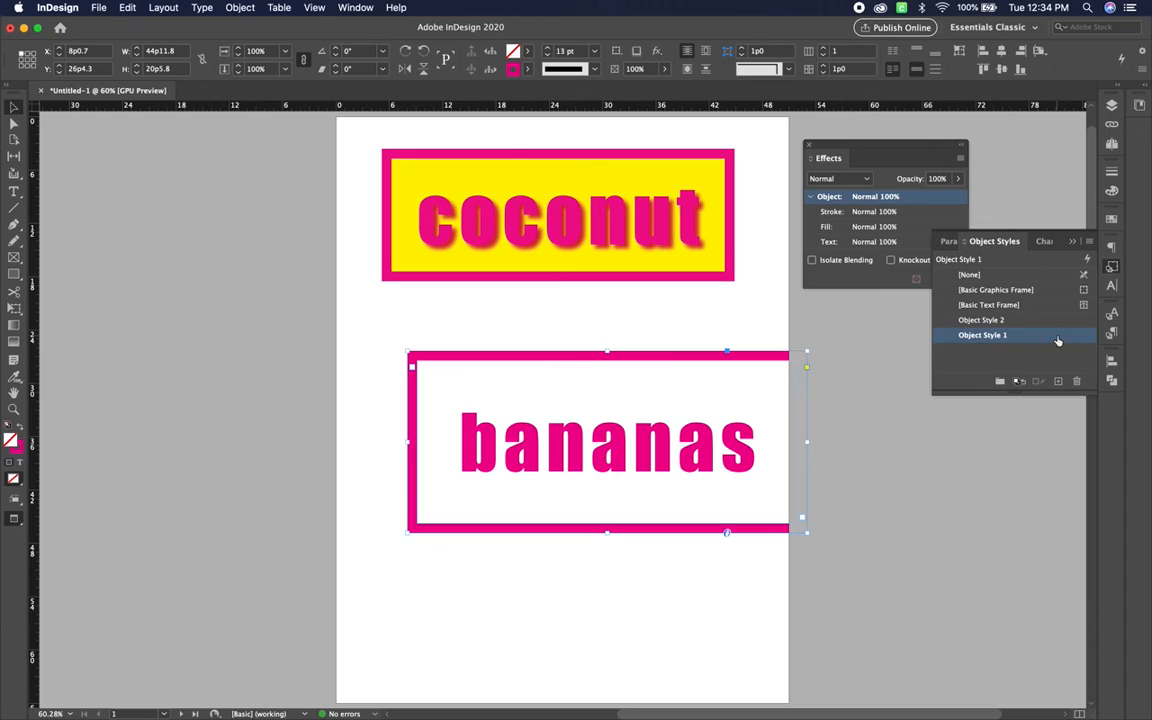
pyautogui.doubleClick(1060, 337)
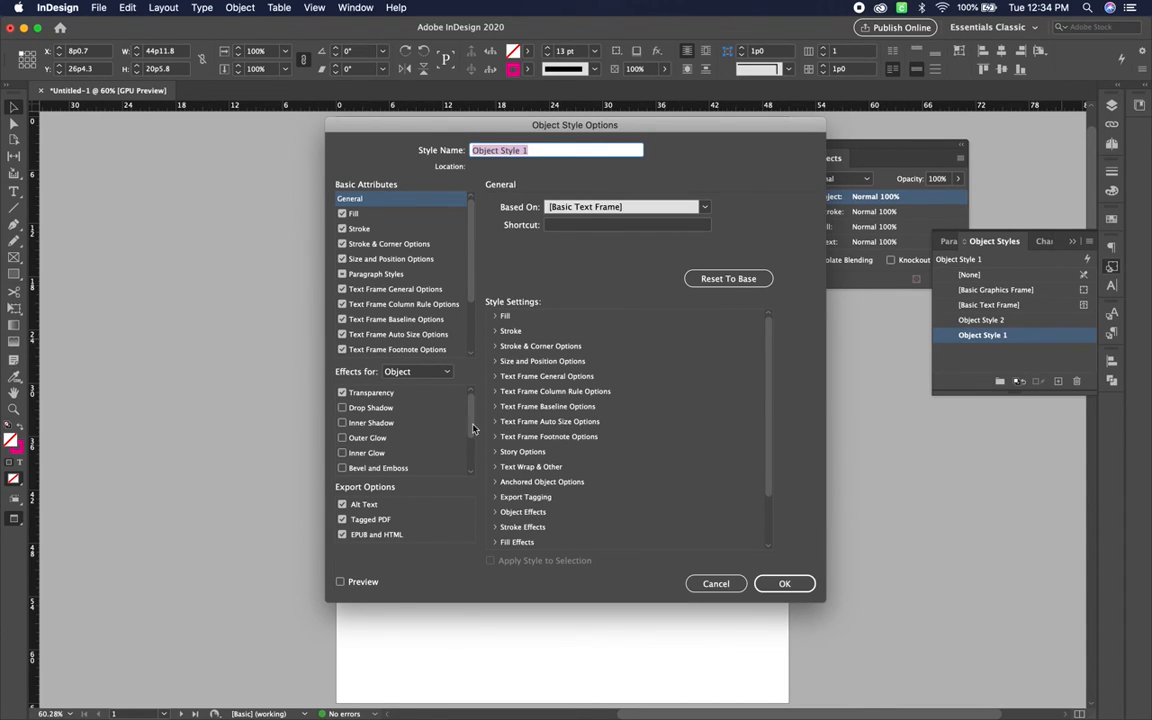
# - Add a drop shadow for the object to Object Style 1, colored C=100 M=0 Y=0 K=0 with Normal blending mode
pyautogui.click(342, 408)
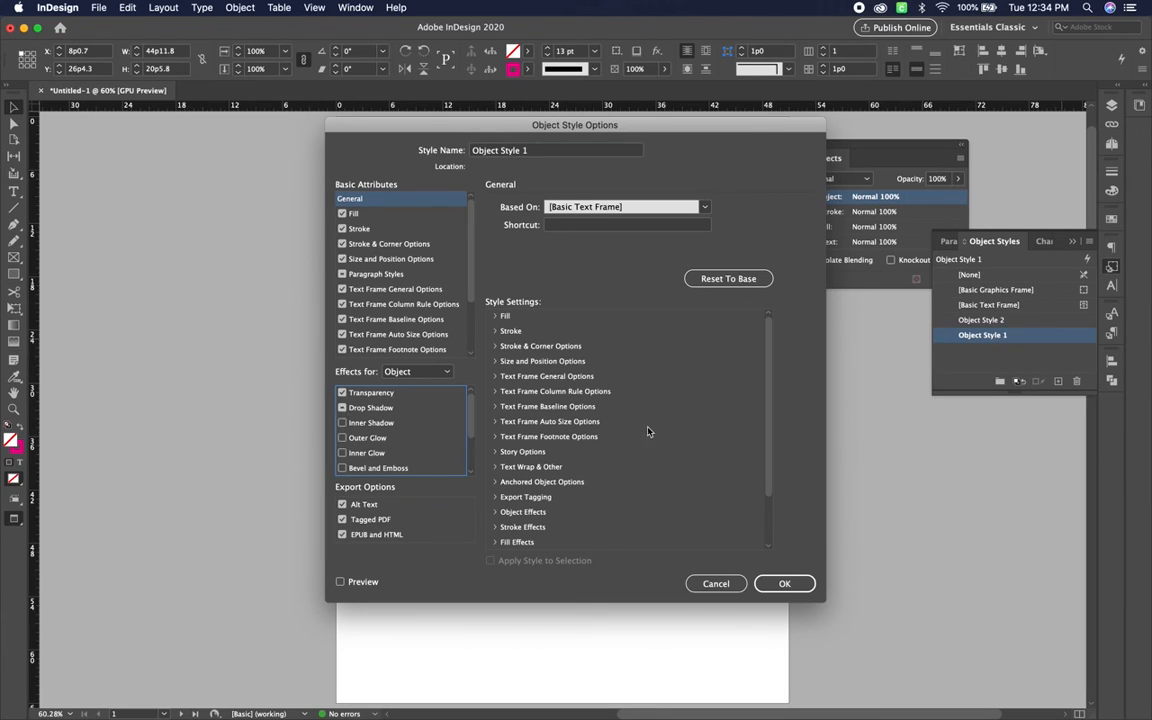
pyautogui.click(368, 408)
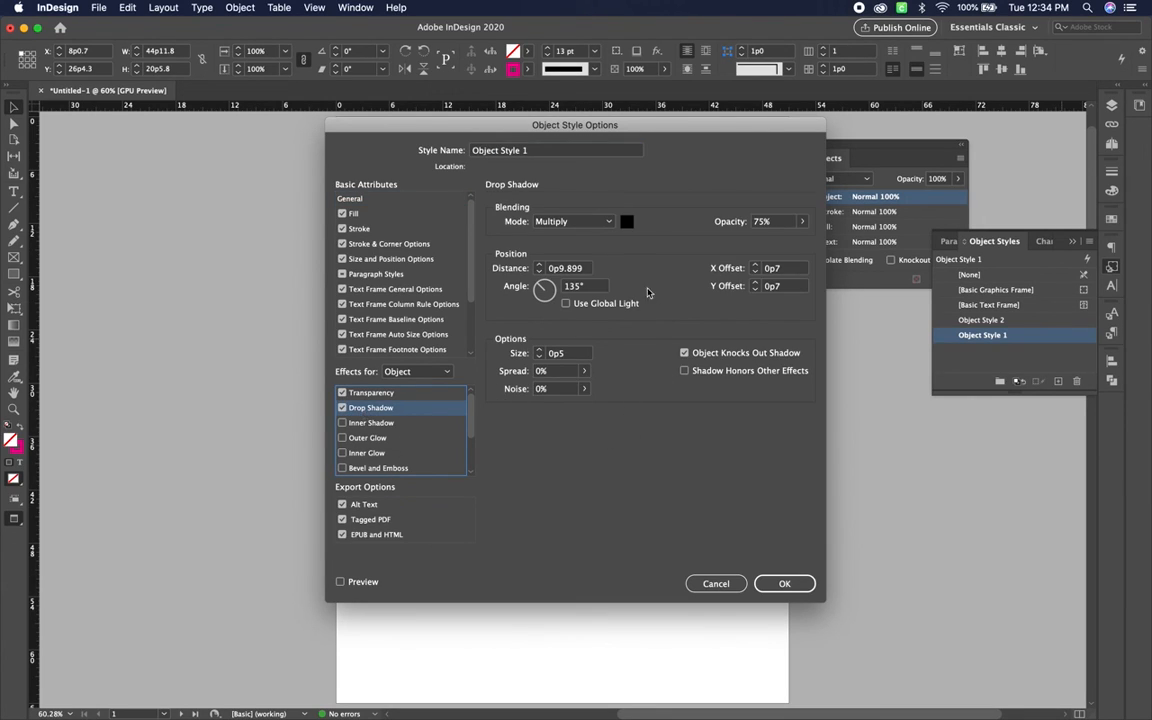
pyautogui.click(627, 221)
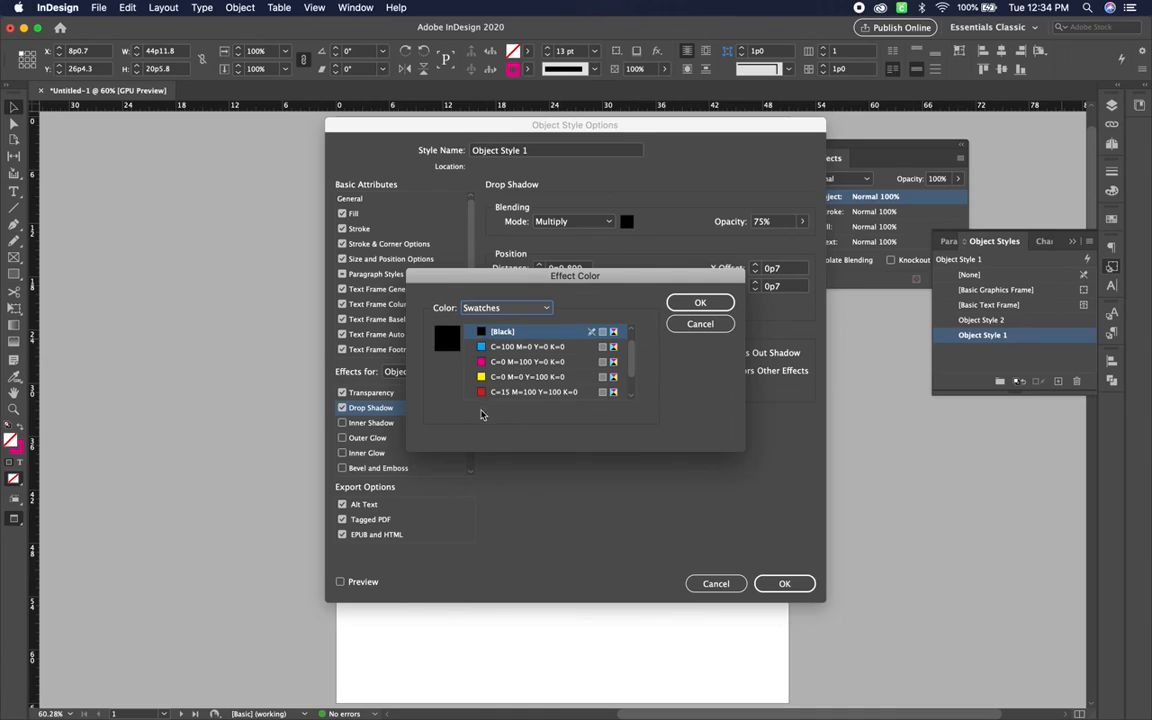
pyautogui.click(496, 392)
pyautogui.click(505, 346)
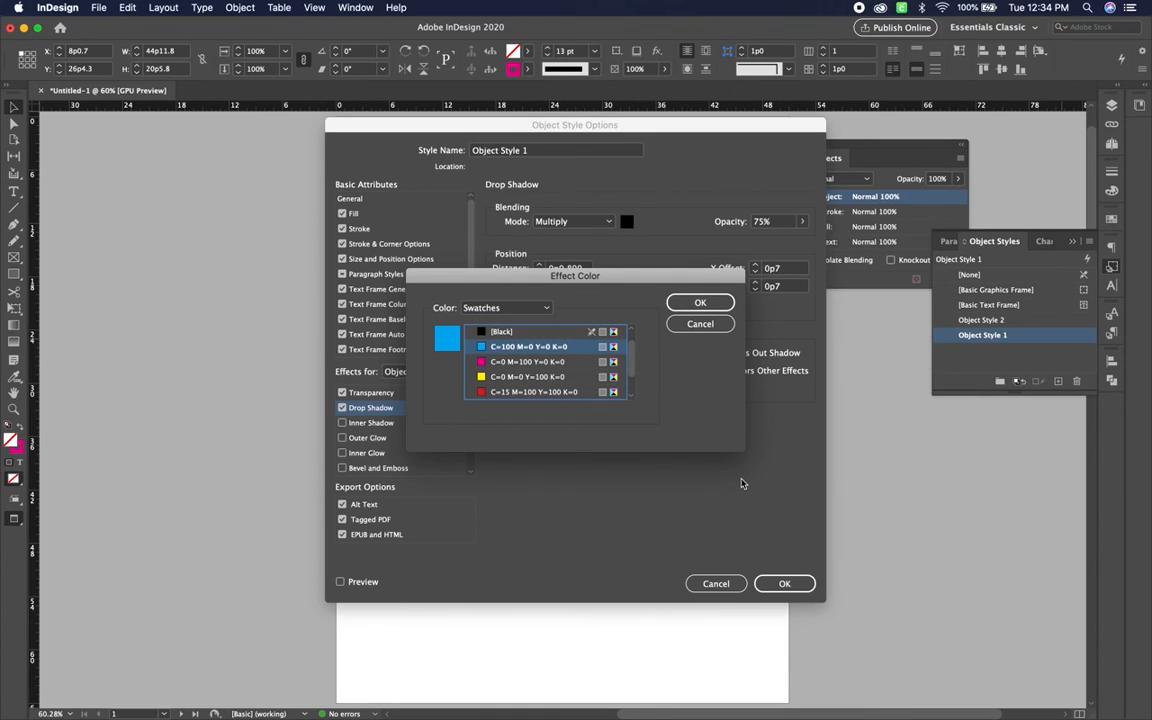
pyautogui.click(700, 302)
pyautogui.click(594, 221)
pyautogui.click(530, 213)
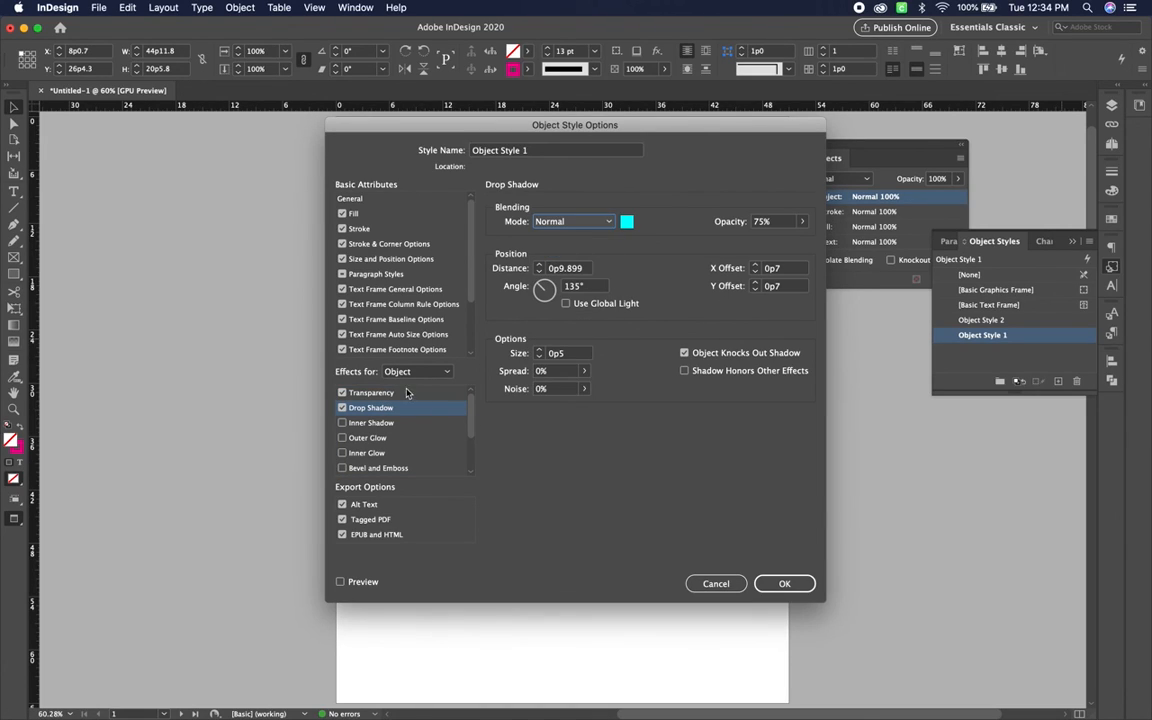
# - Set Object Style 1's fill to yellow C=0 M=0 Y=100 K=0, save the style, and move the bananas frame fully onto the page
pyautogui.click(356, 214)
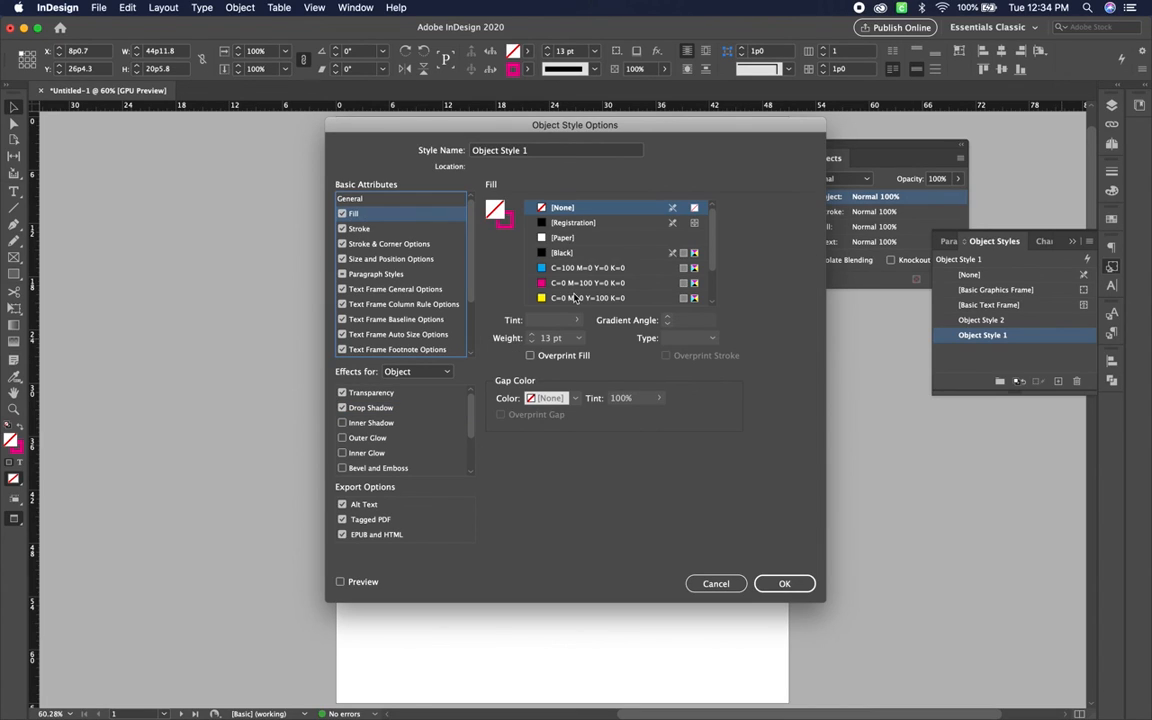
pyautogui.scroll(-1, 577, 300)
pyautogui.click(577, 284)
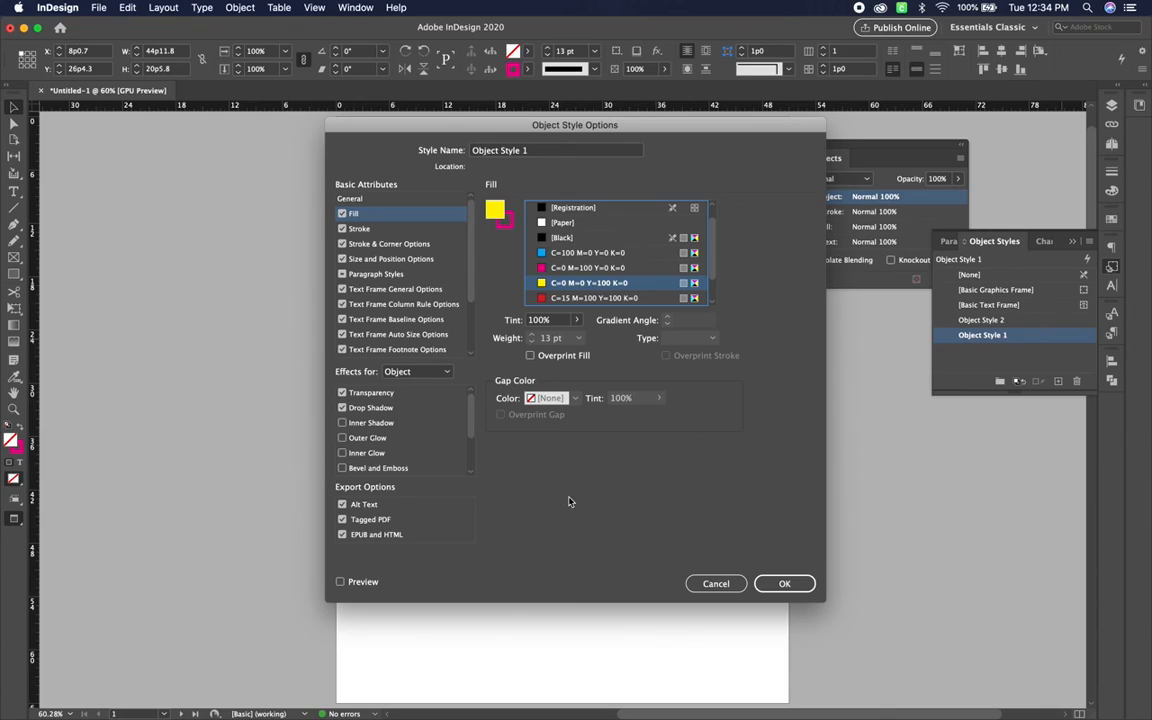
pyautogui.click(784, 583)
pyautogui.moveTo(607, 494); pyautogui.dragTo(542, 484)
# - In Object Style 1, turn off the object's drop shadow and turn on a drop shadow for the text instead
pyautogui.doubleClick(1033, 335)
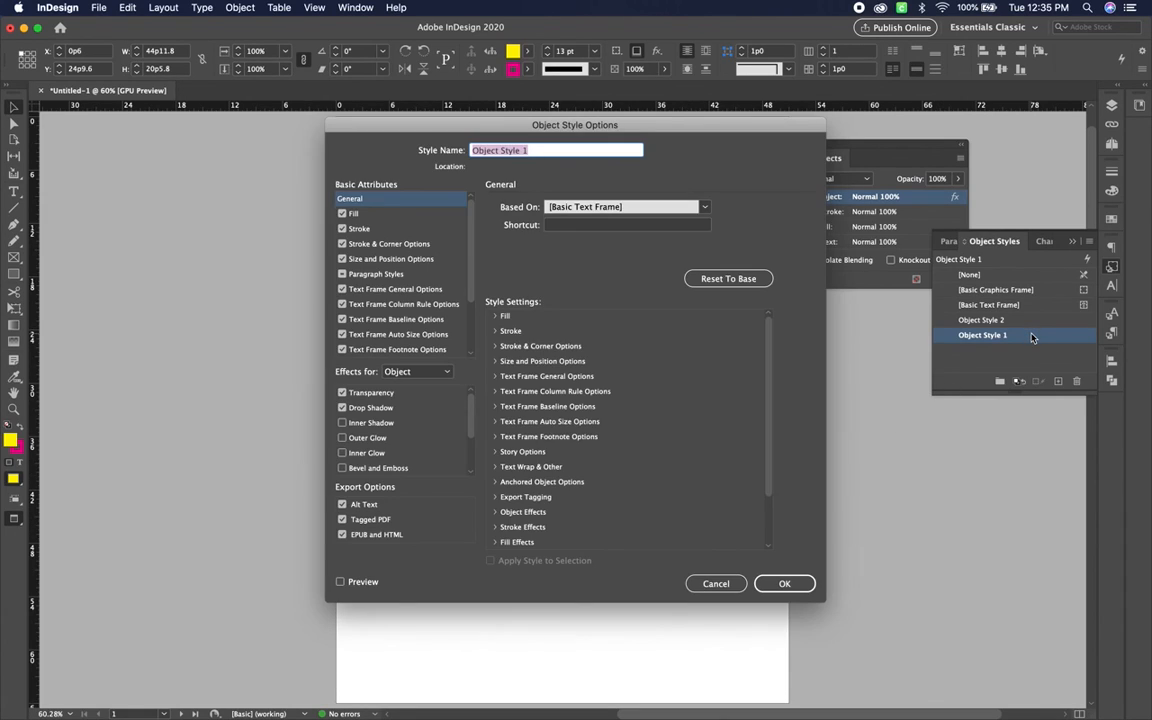
pyautogui.click(372, 408)
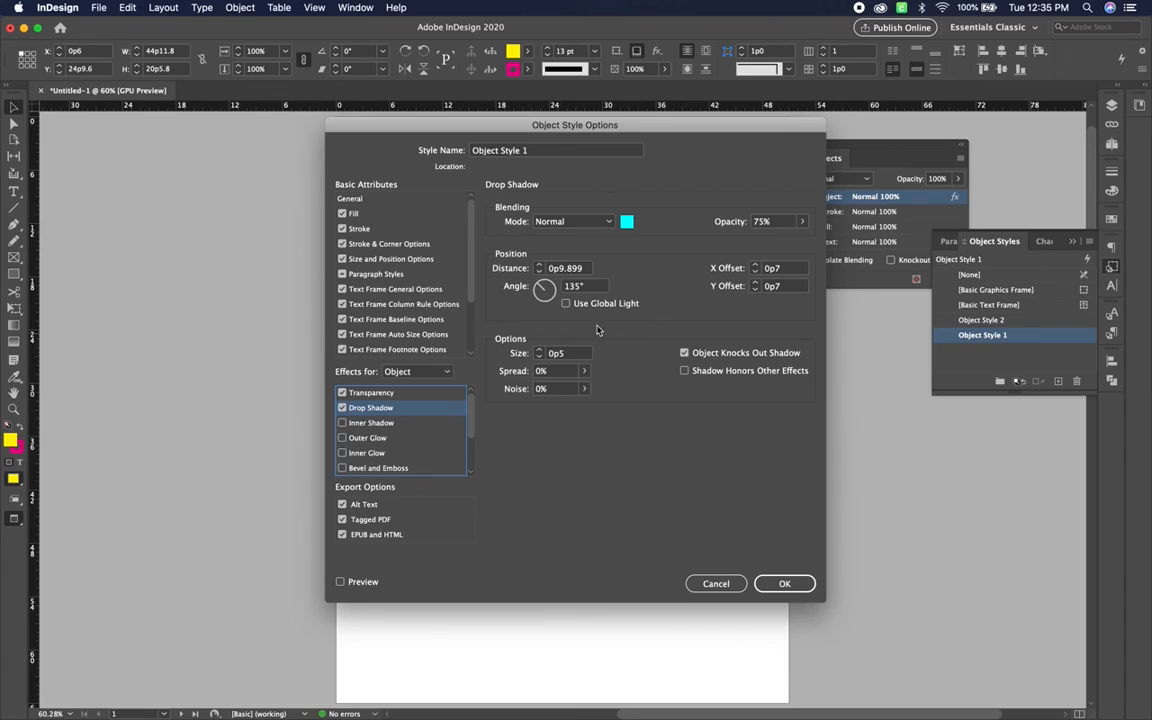
pyautogui.click(343, 409)
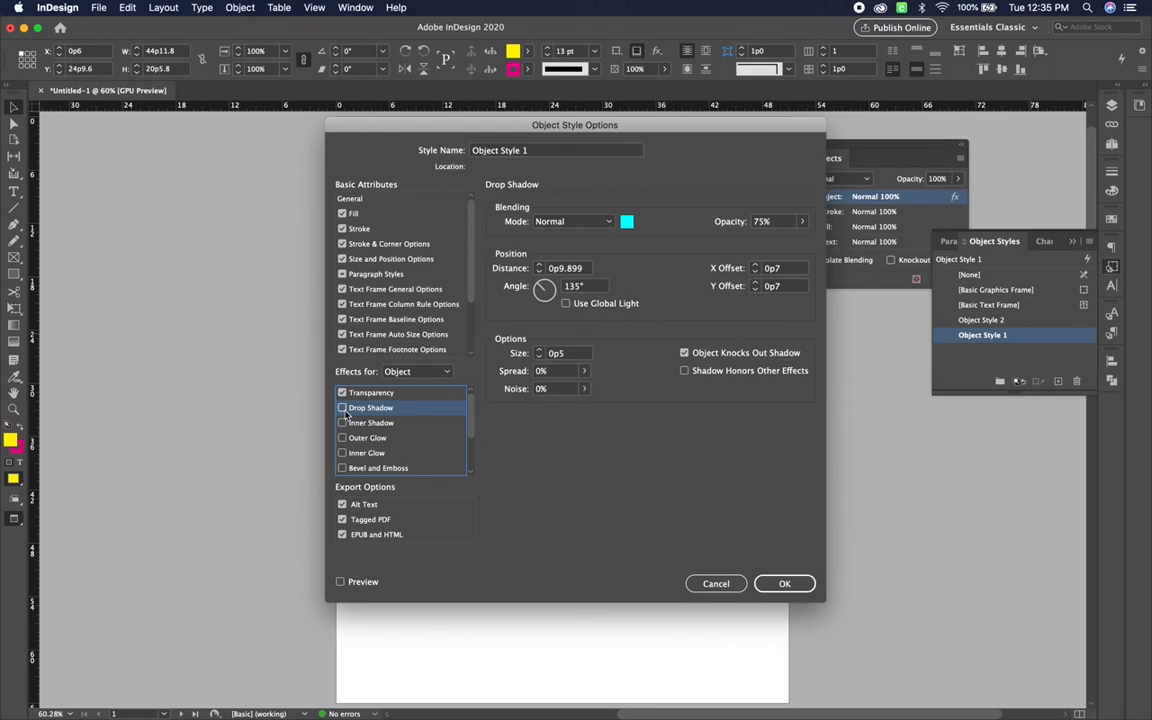
pyautogui.click(435, 372)
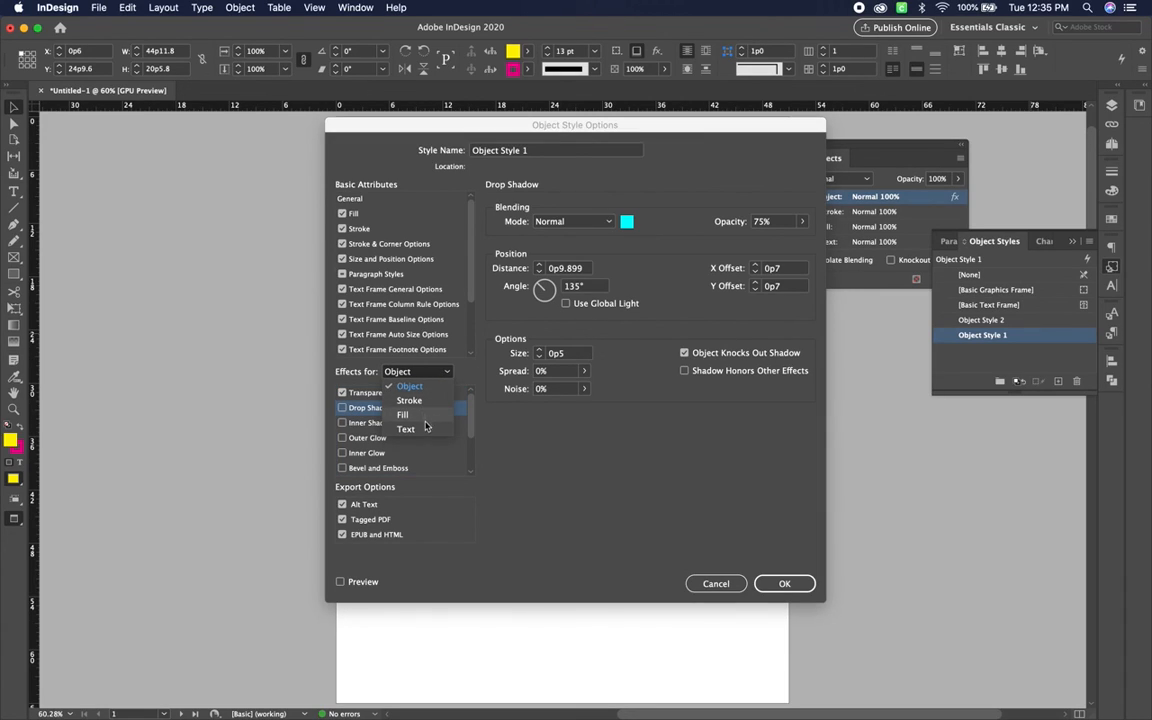
pyautogui.click(406, 429)
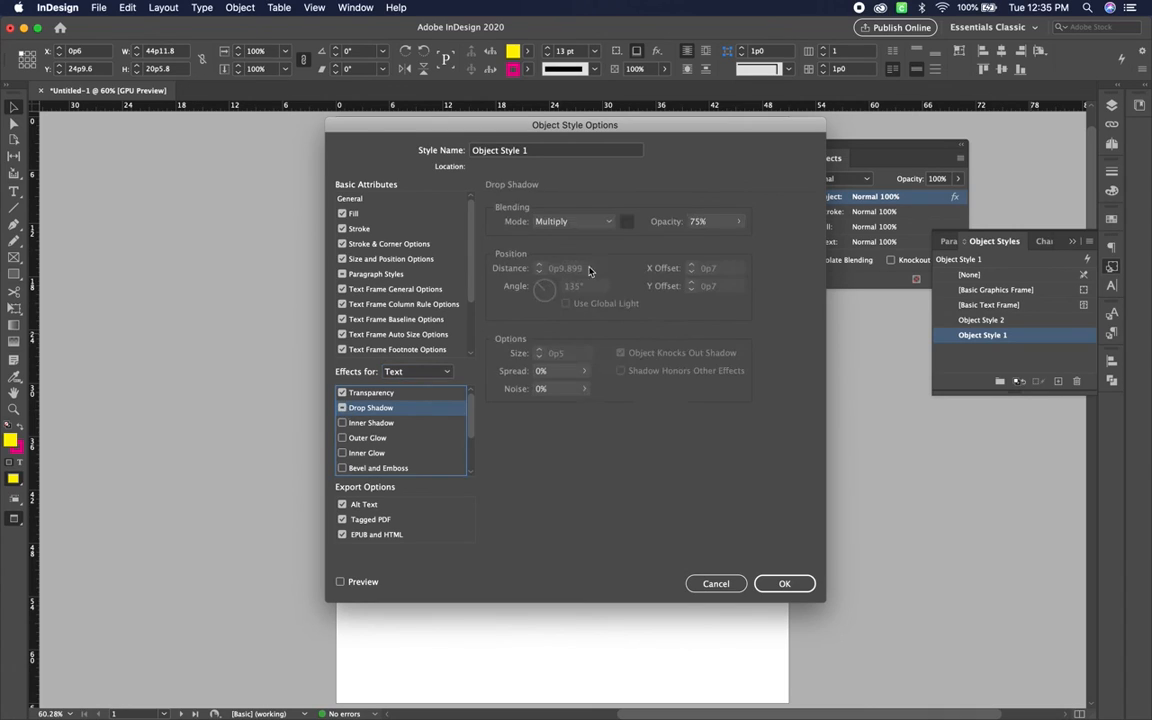
pyautogui.click(343, 408)
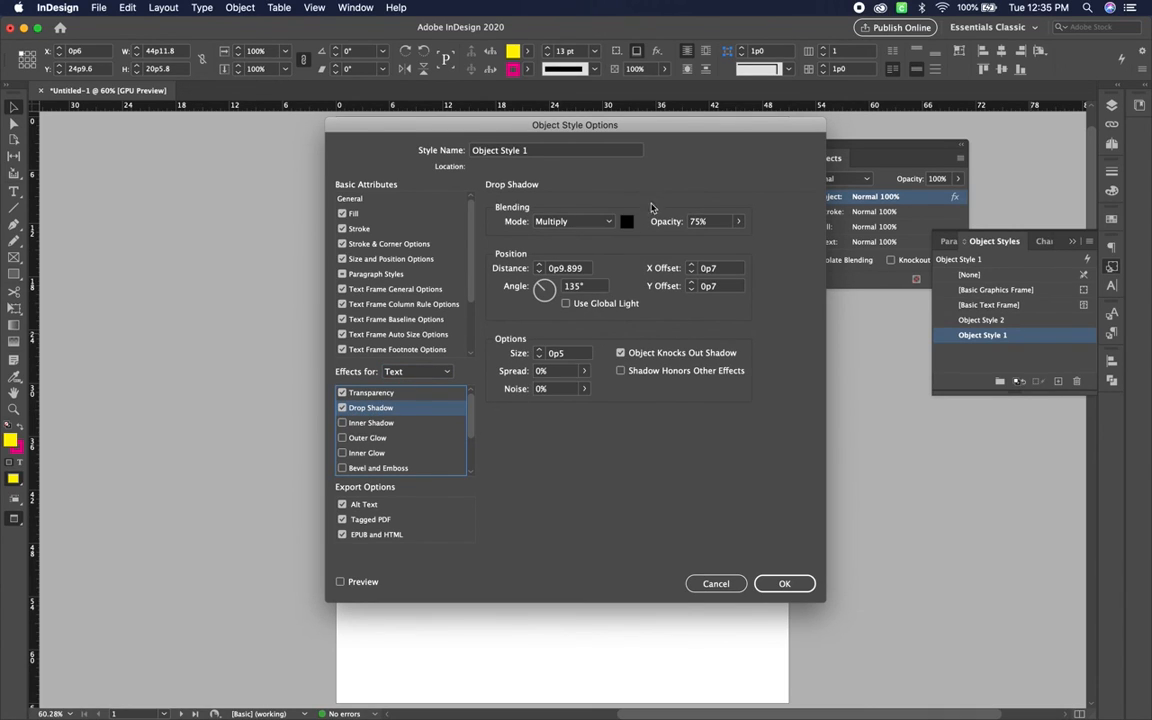
# - Color Object Style 1's text shadow C=100 M=0 Y=0 K=0, set its blending mode to Normal, and save the style
pyautogui.click(627, 221)
pyautogui.click(502, 350)
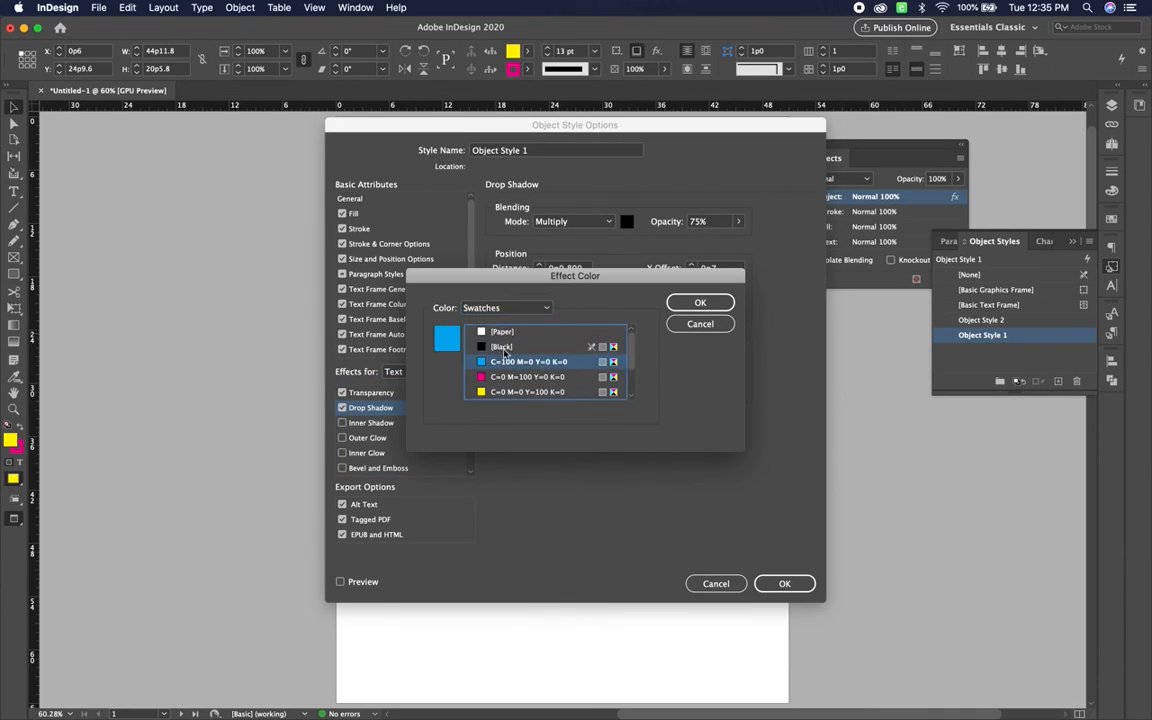
pyautogui.click(678, 307)
pyautogui.click(600, 222)
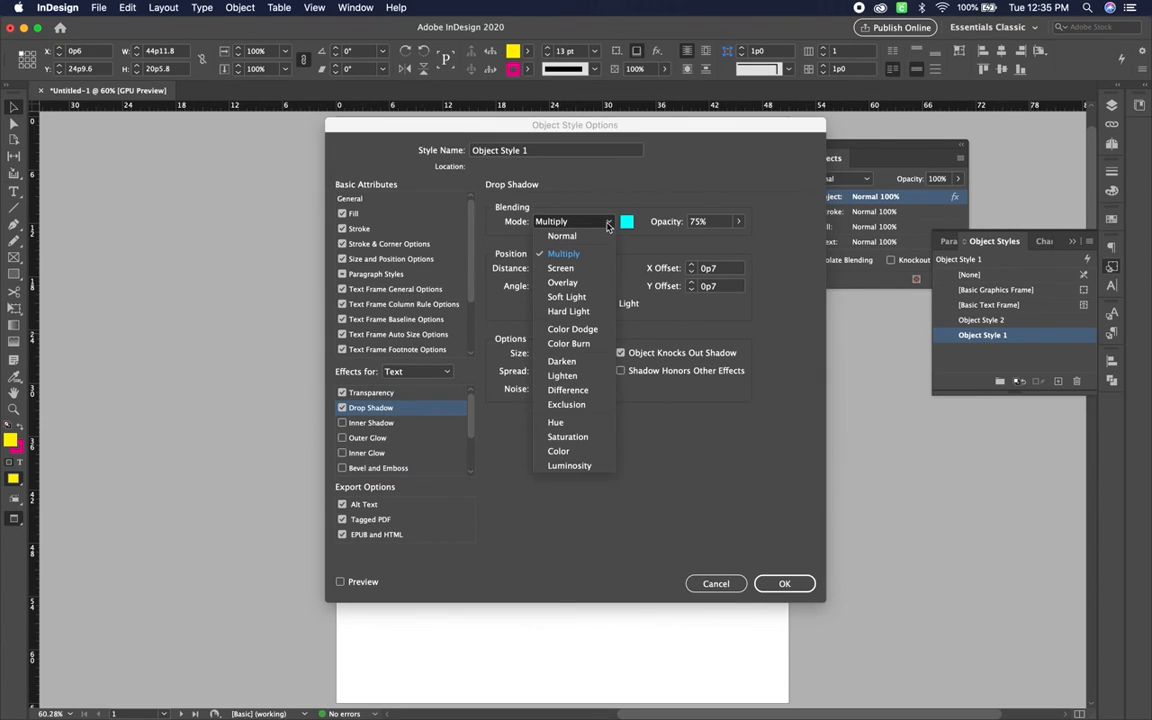
pyautogui.click(620, 237)
pyautogui.click(785, 585)
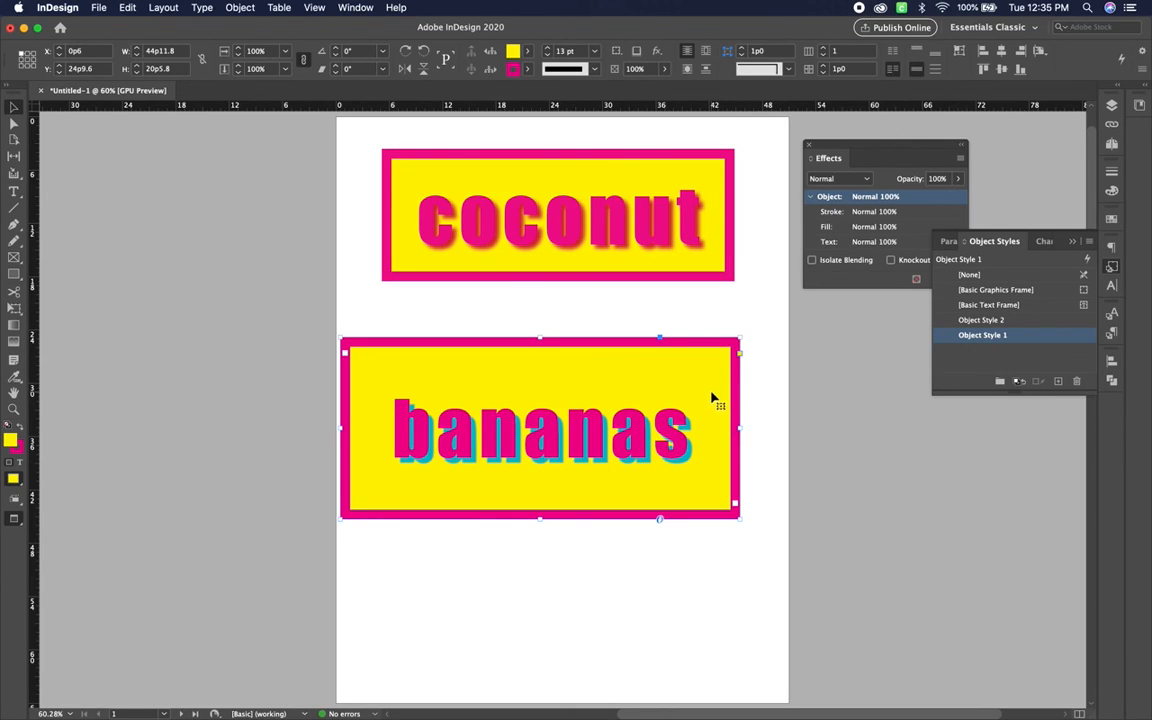
# - Switch to Chrome and open unsplash.com in a new window
pyautogui.moveTo(336, 712)
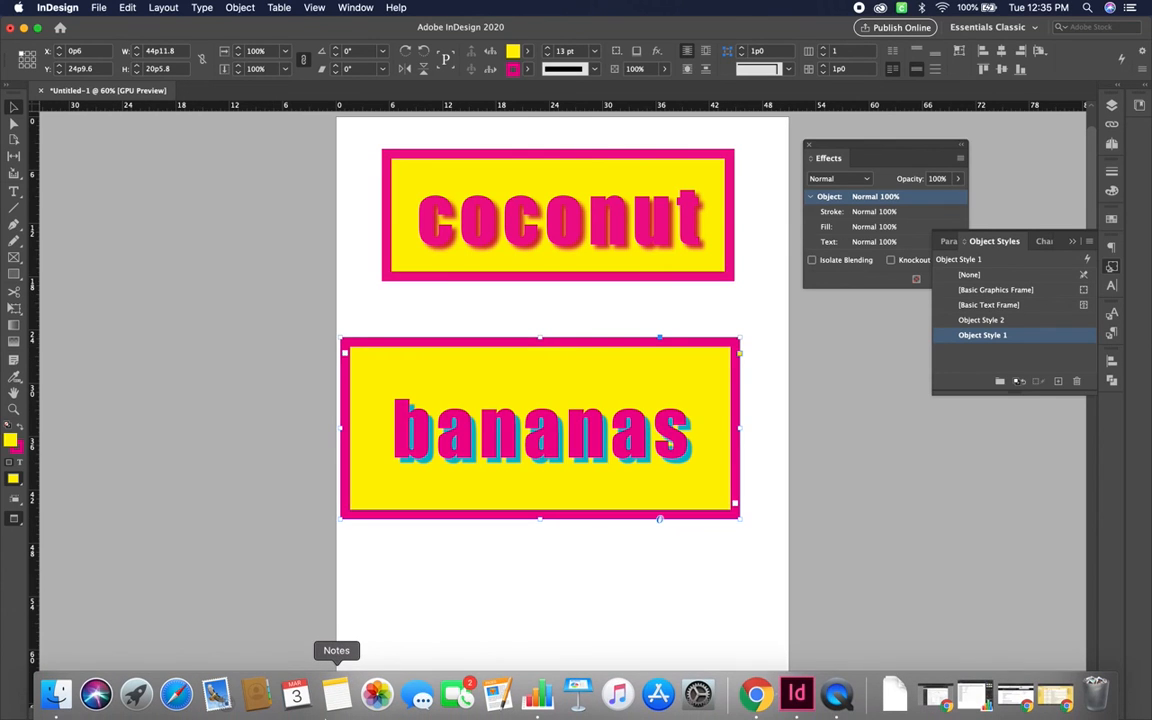
pyautogui.click(756, 693)
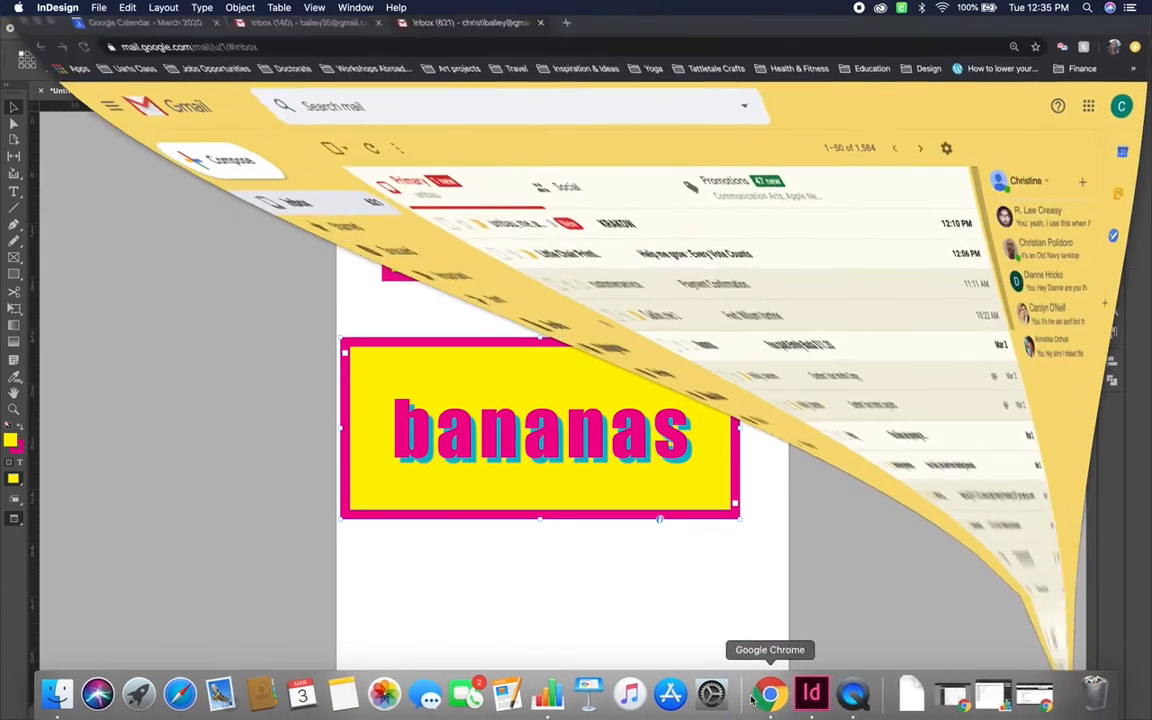
pyautogui.press('super+n')
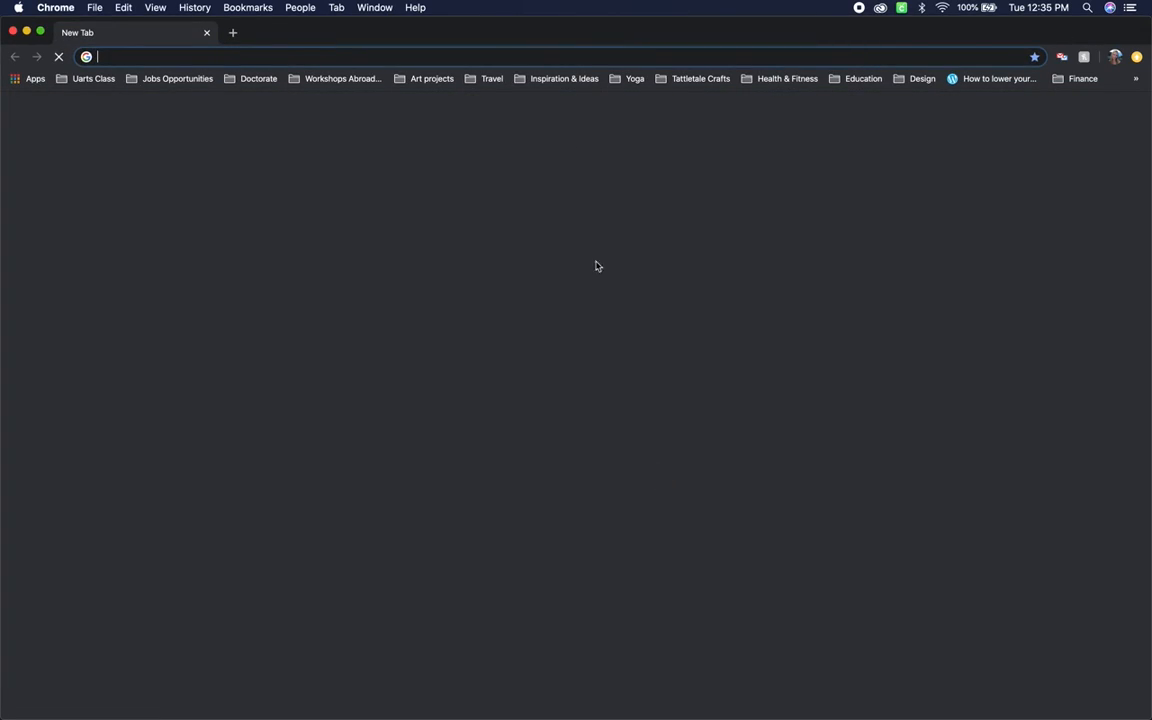
pyautogui.write('unsplash.com')
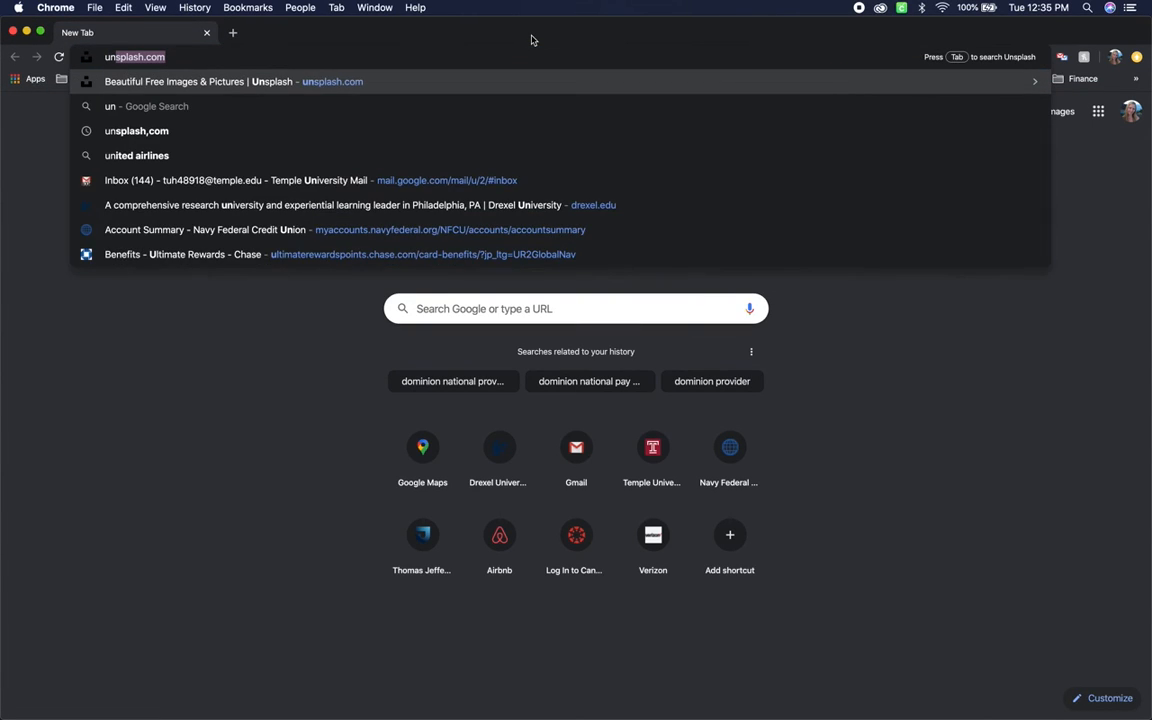
pyautogui.press('Return')
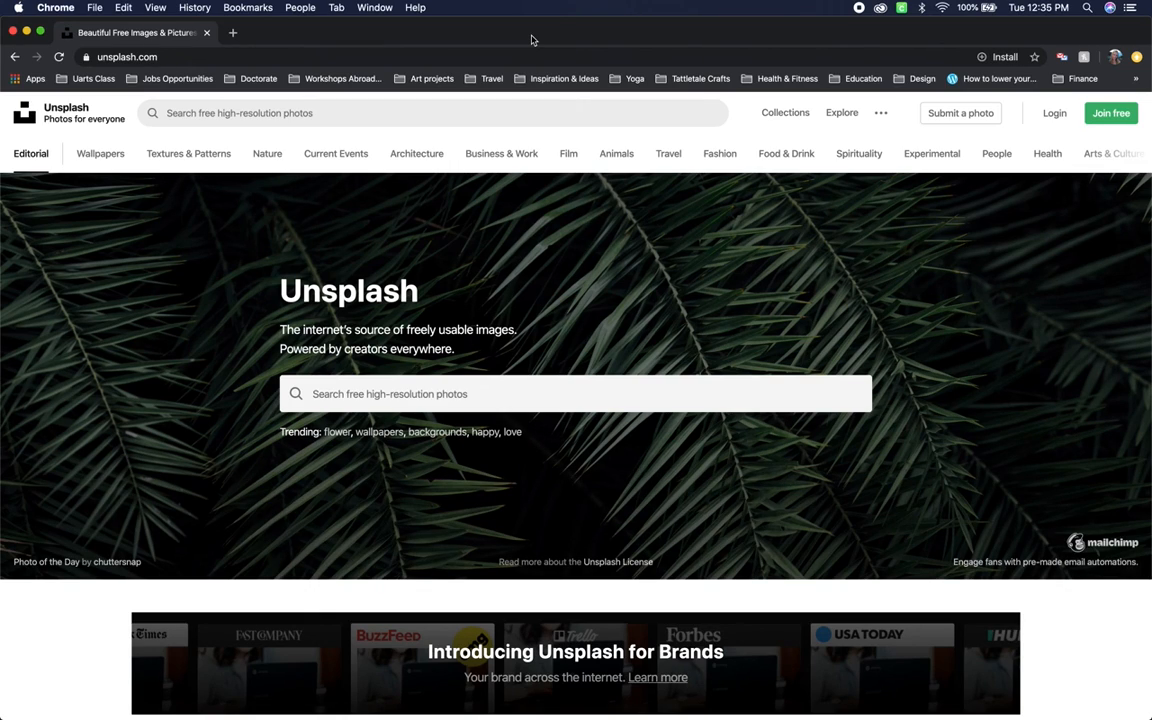
# - Search Unsplash for ocean photos
pyautogui.click(409, 401)
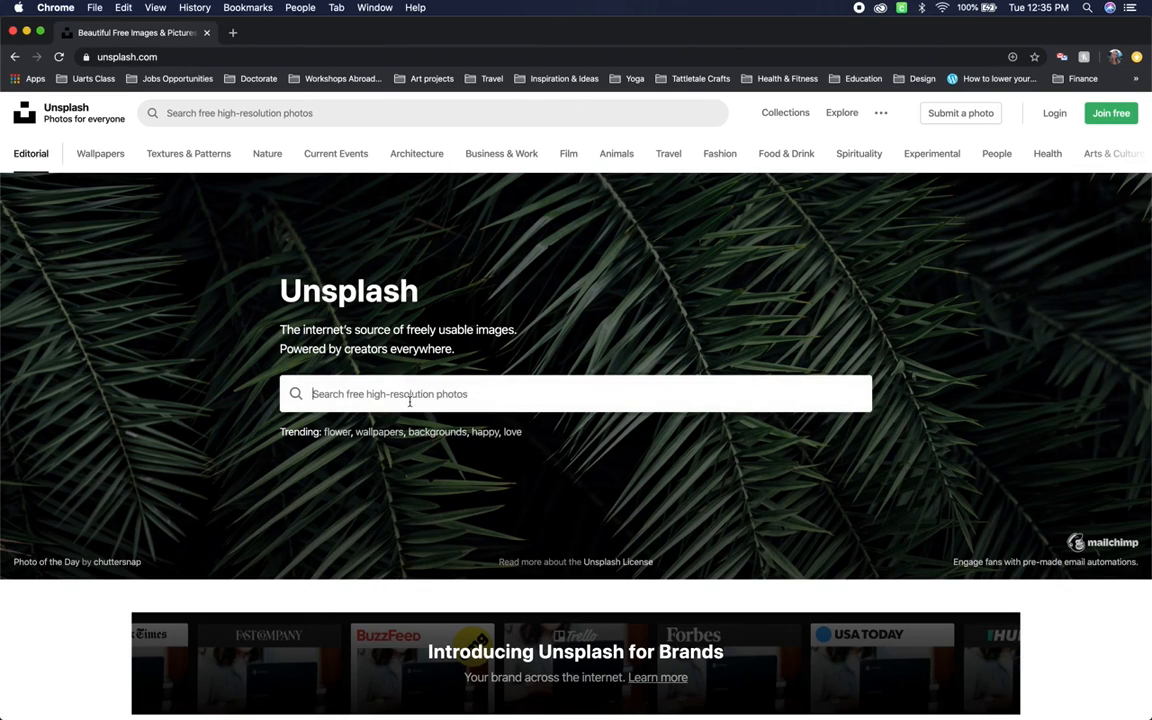
pyautogui.write('ocean')
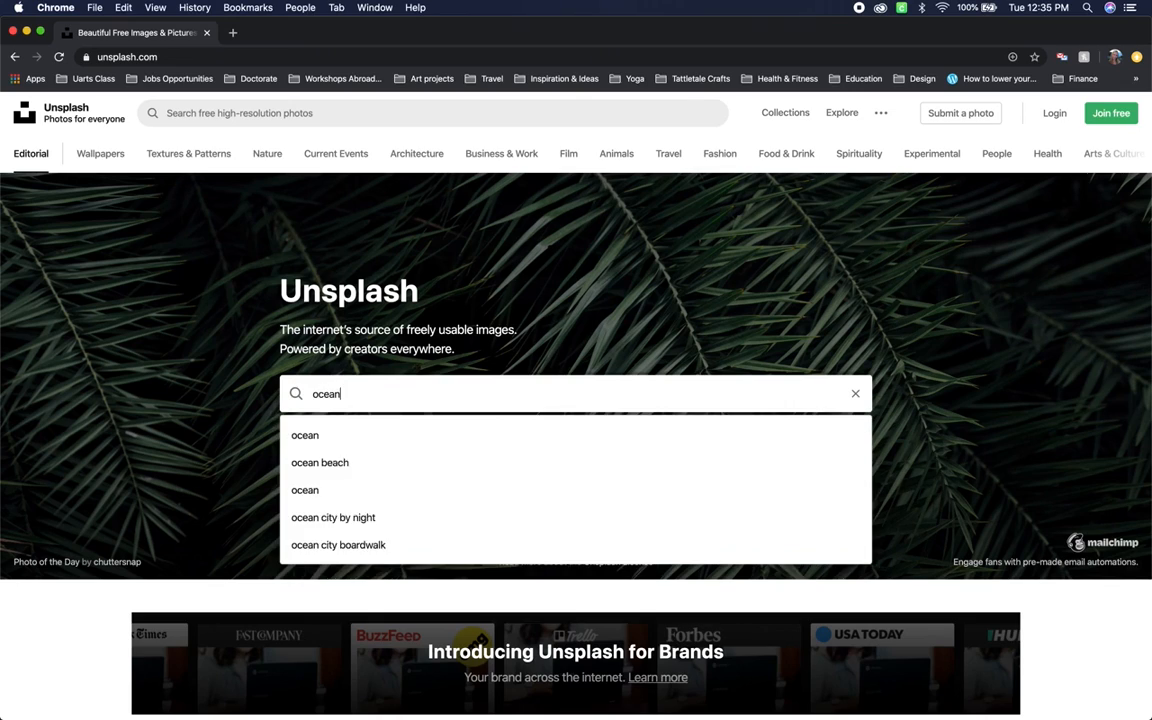
pyautogui.press('Return')
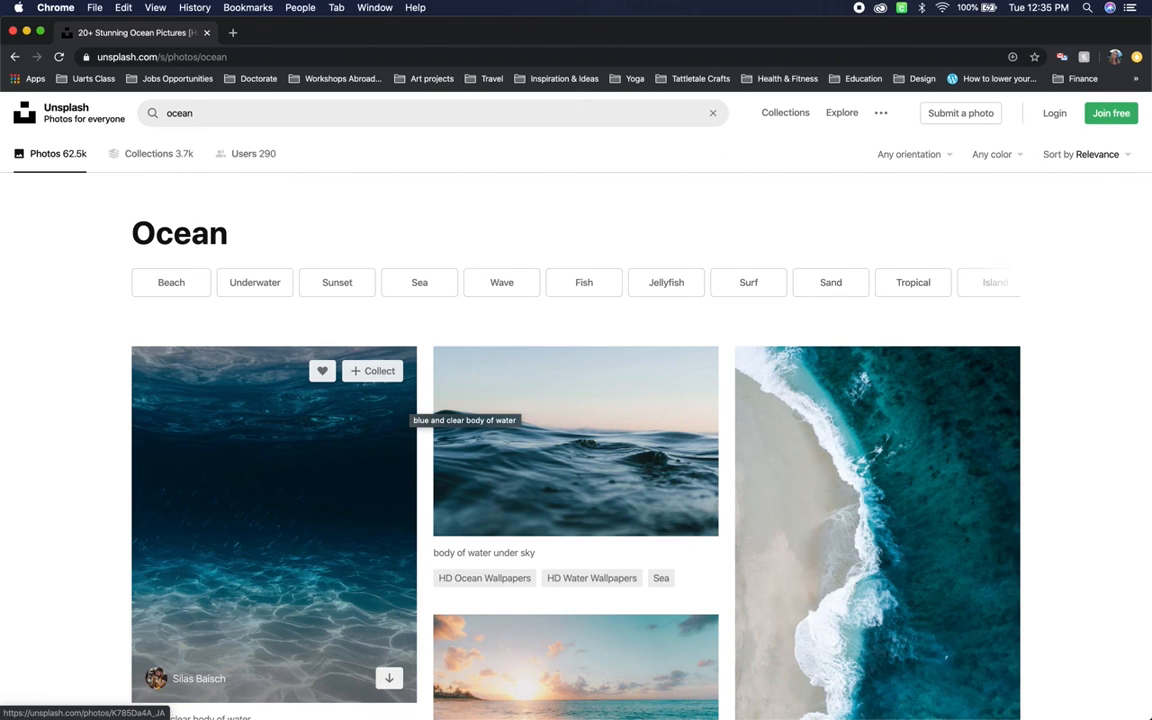
# - Download the free aerial seashore photo of white waves between sand and teal water from the ocean results
pyautogui.scroll(-3, 408, 402)
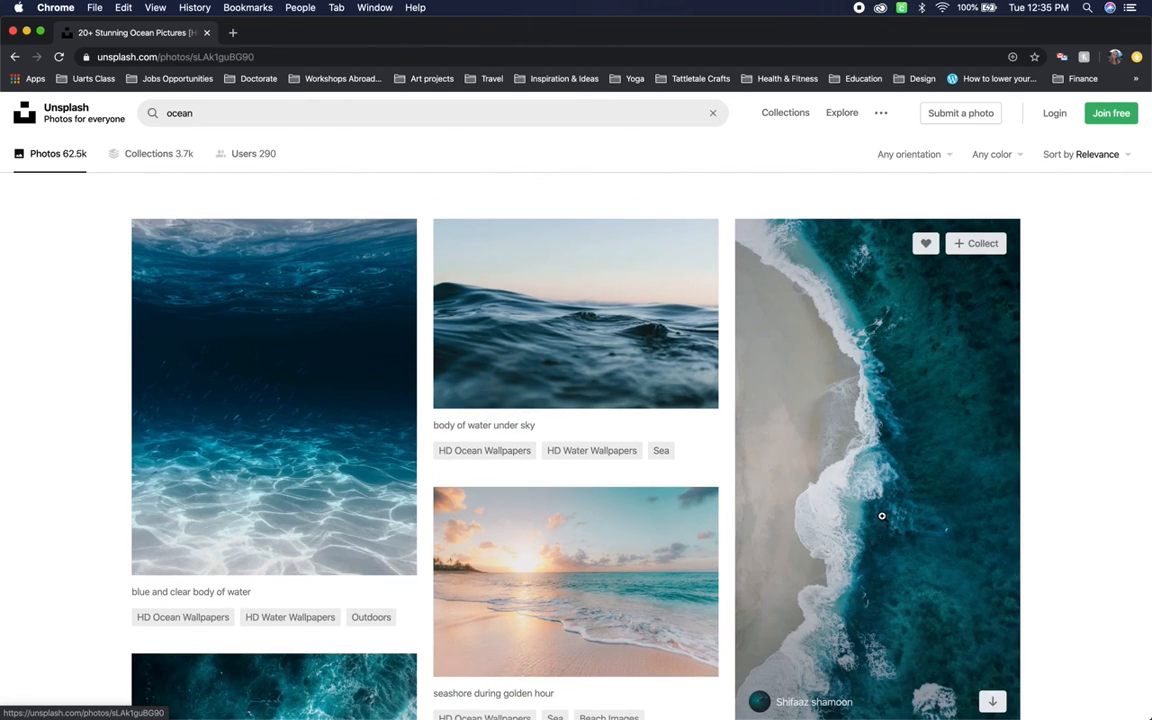
pyautogui.click(978, 698)
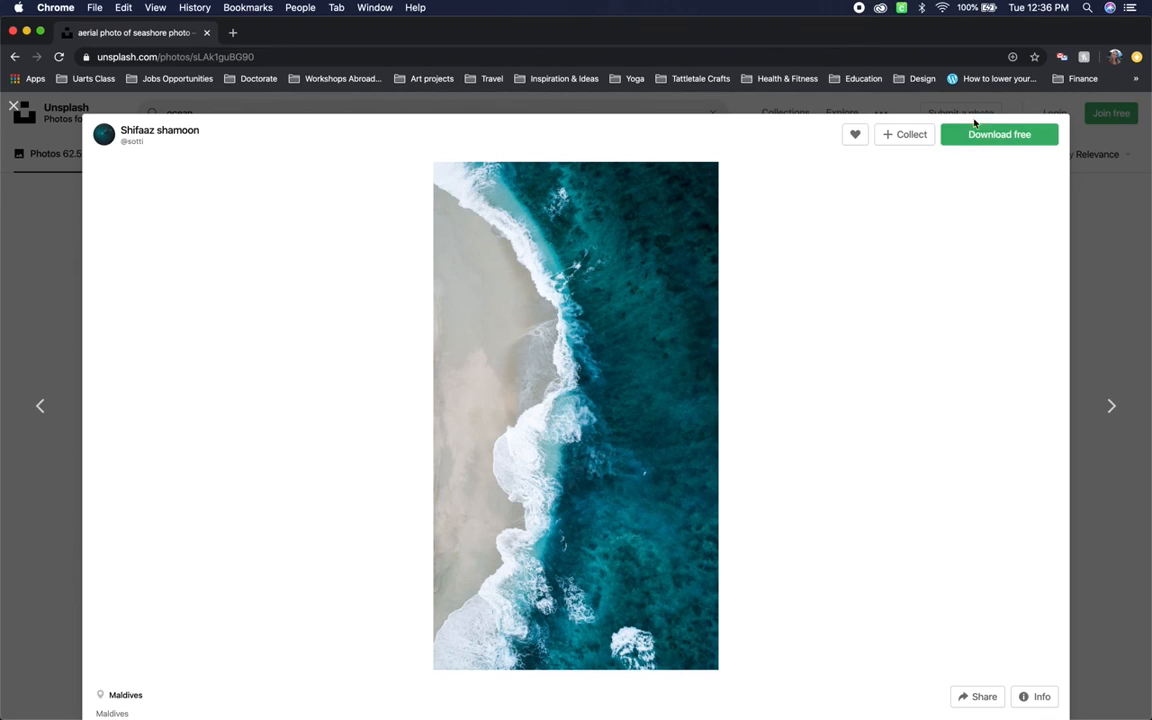
pyautogui.click(975, 146)
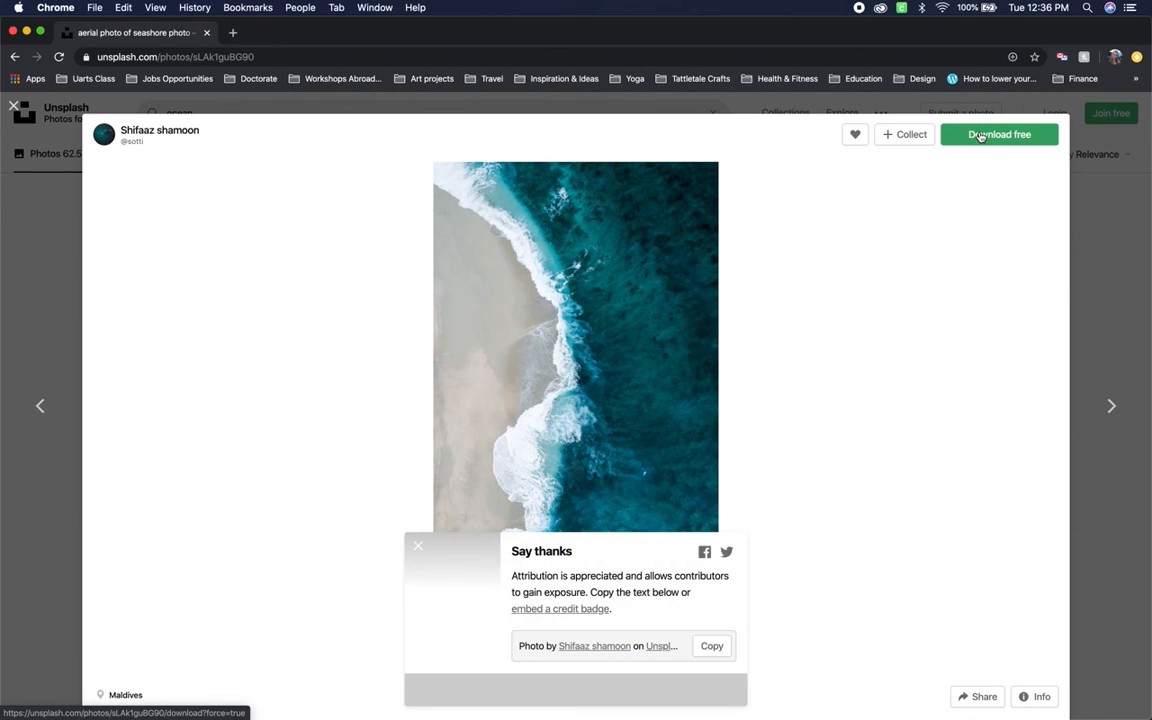
# - Switch to InDesign and try to place the downloaded photo by searching the whole Mac for "unsplash"
pyautogui.press('super+Tab')
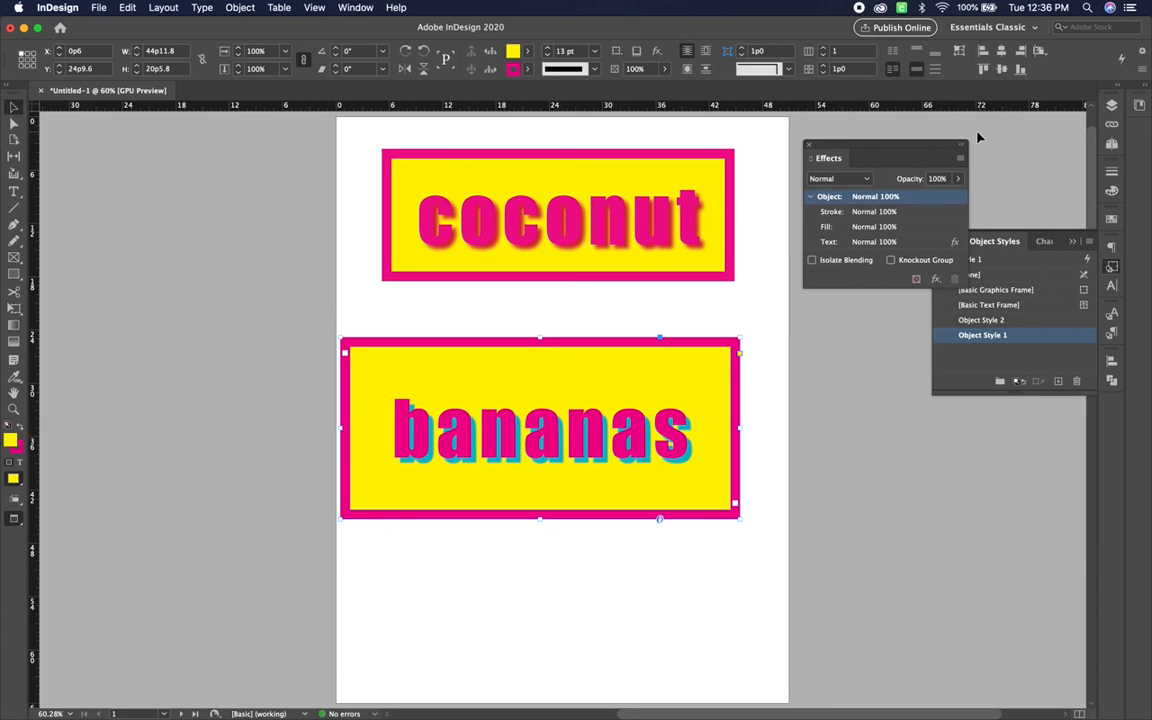
pyautogui.press('super+d')
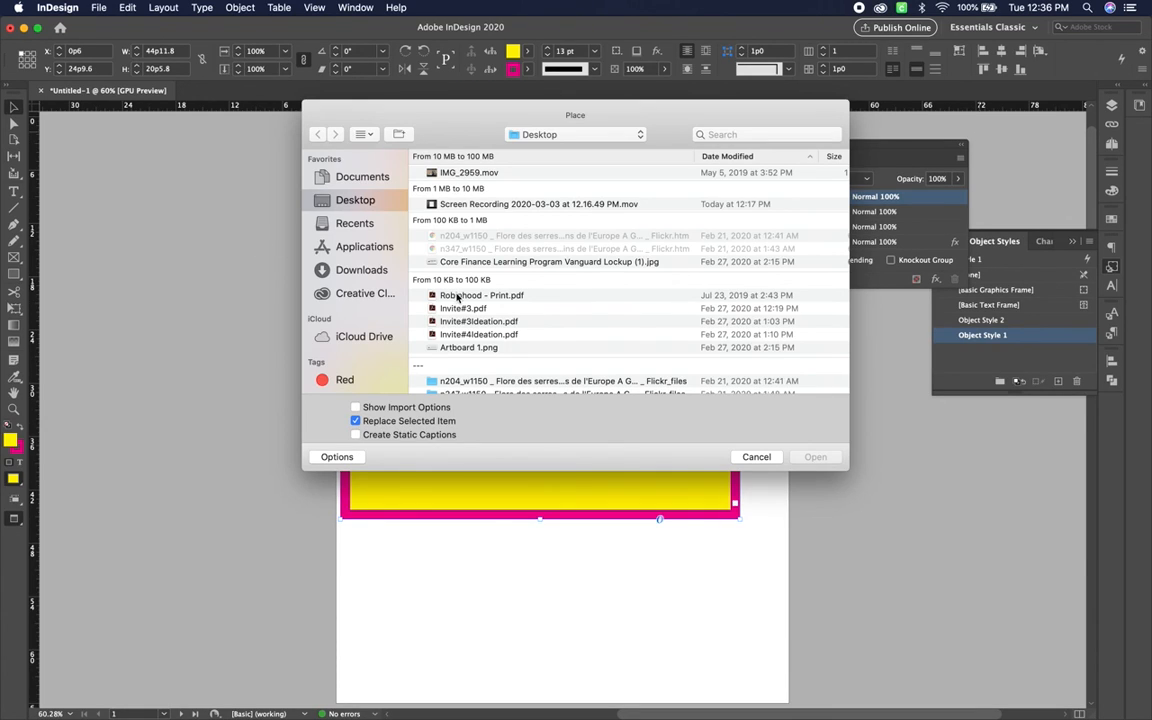
pyautogui.click(350, 268)
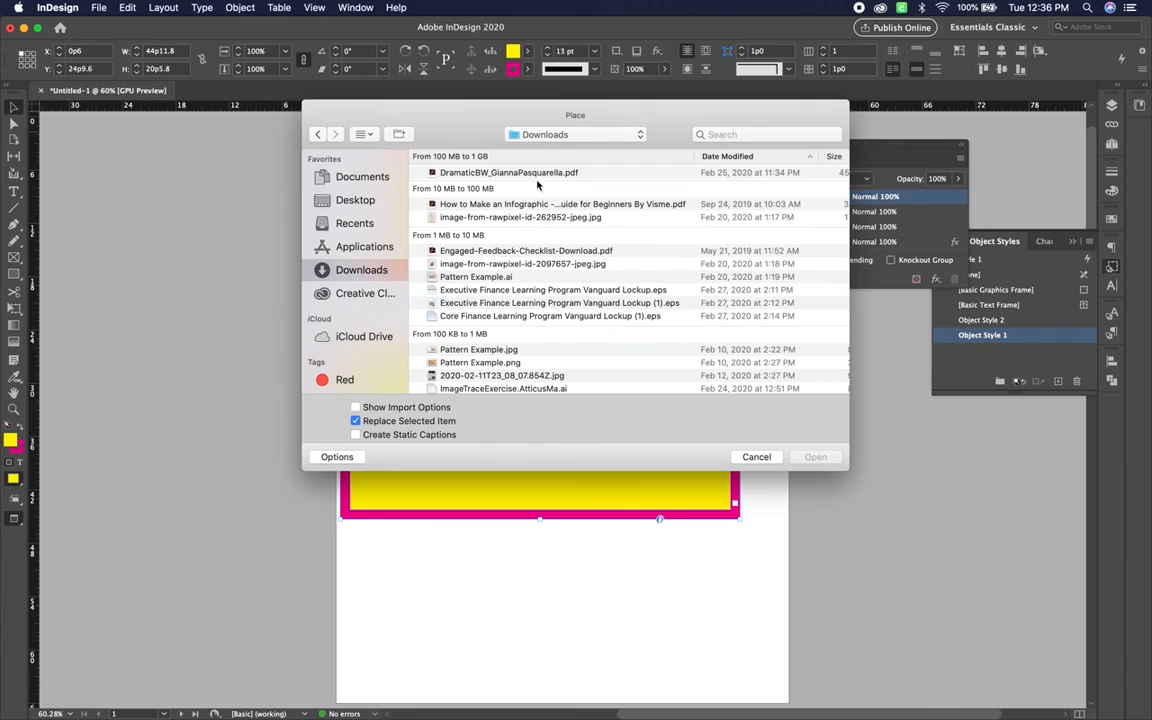
pyautogui.click(350, 223)
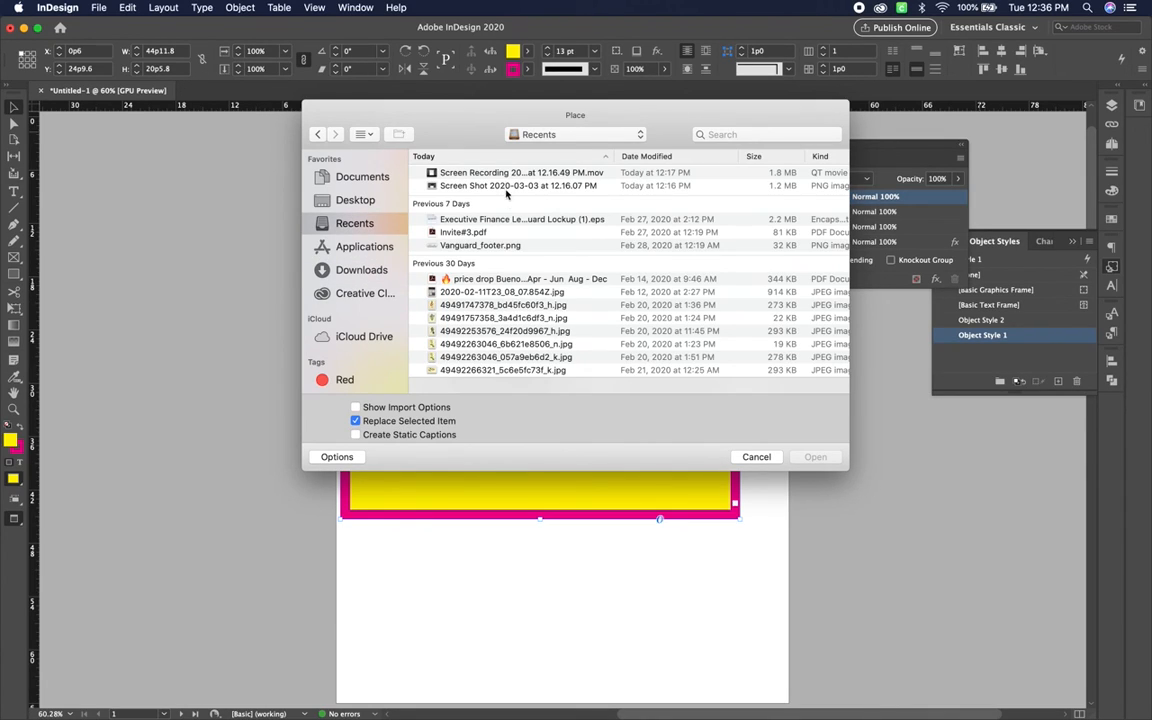
pyautogui.scroll(-2, 481, 206)
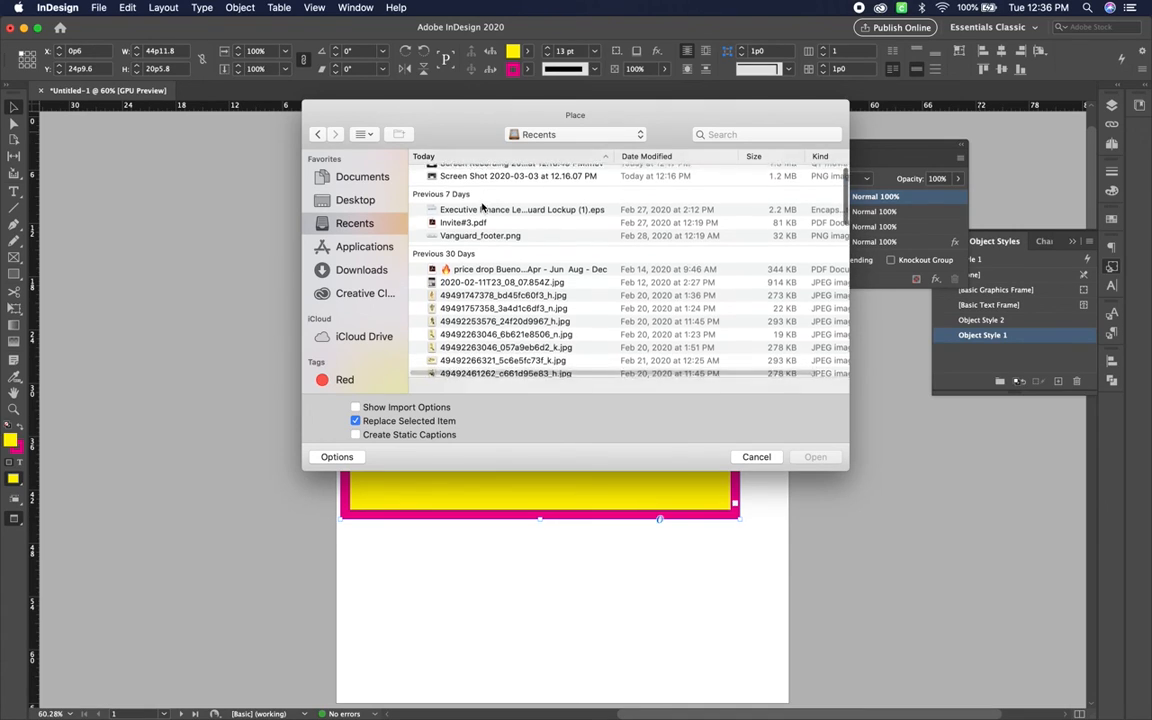
pyautogui.click(789, 133)
pyautogui.write('unsplash')
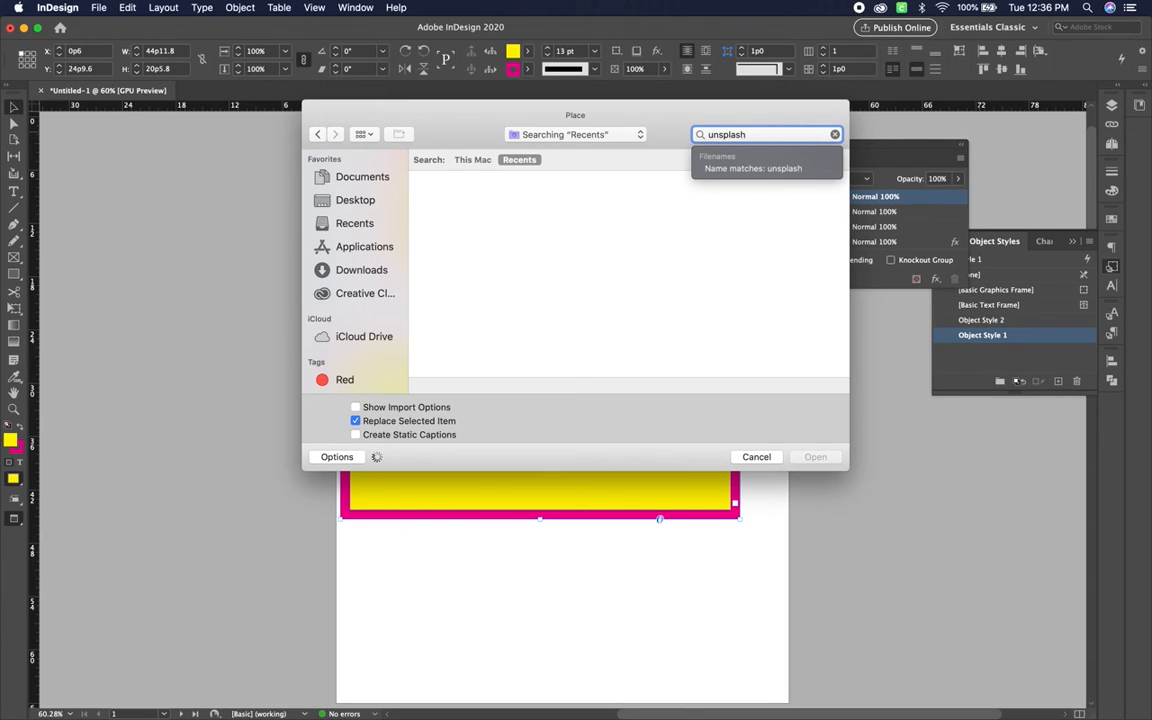
pyautogui.click(474, 160)
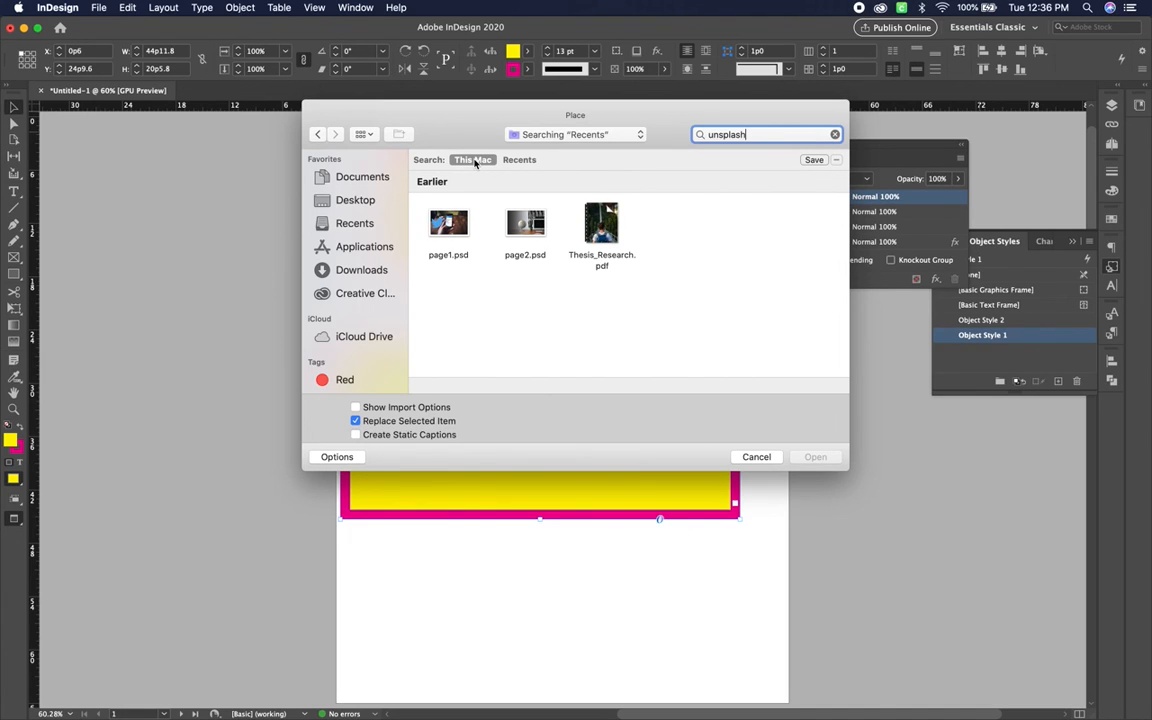
# - Switch to Chrome, allow unsplash.com to download multiple files, and return to InDesign
pyautogui.press('super+Tab')
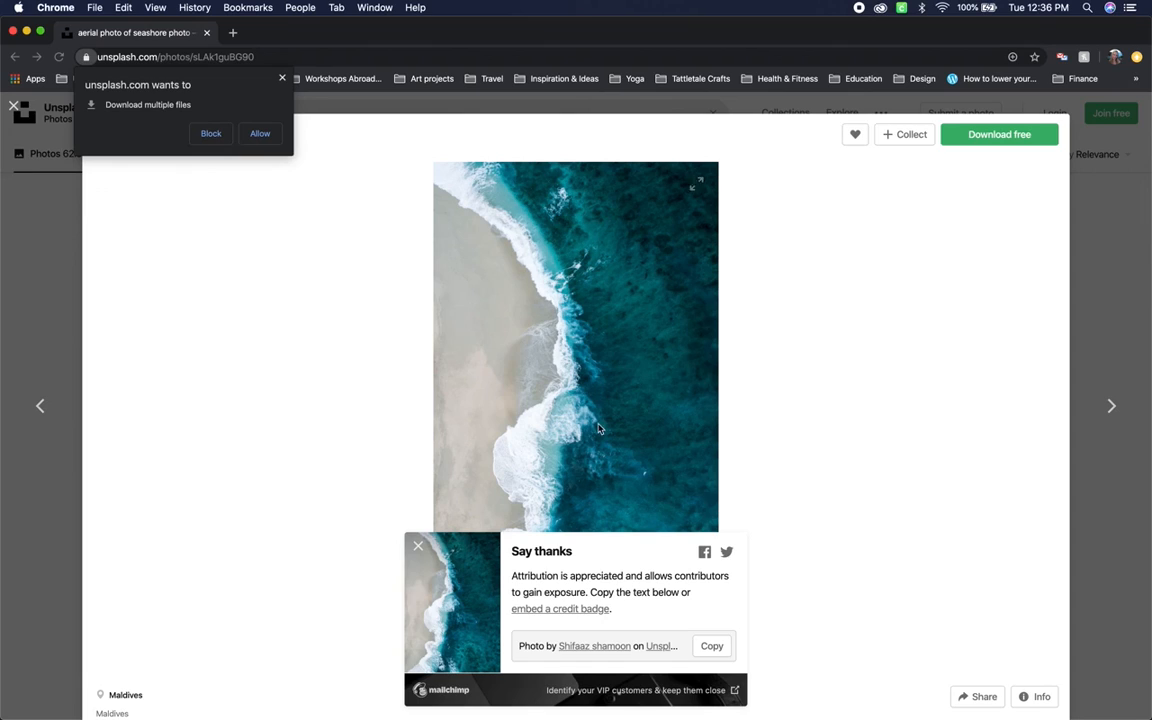
pyautogui.click(259, 134)
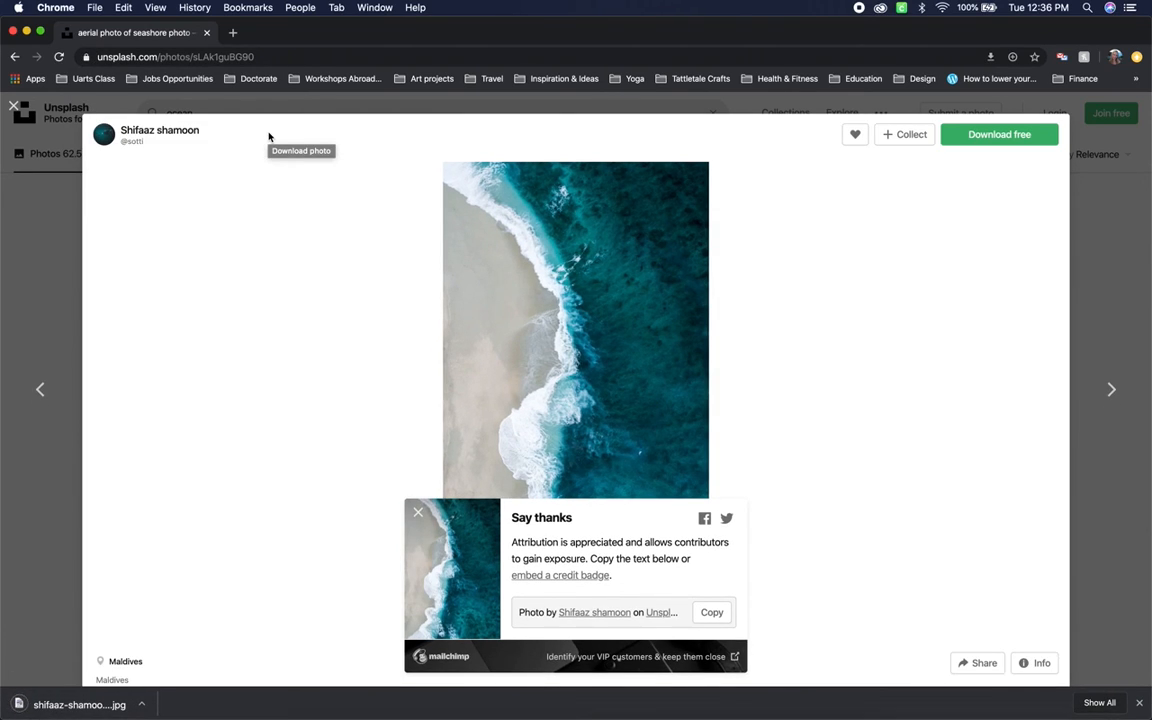
pyautogui.press('super+Tab')
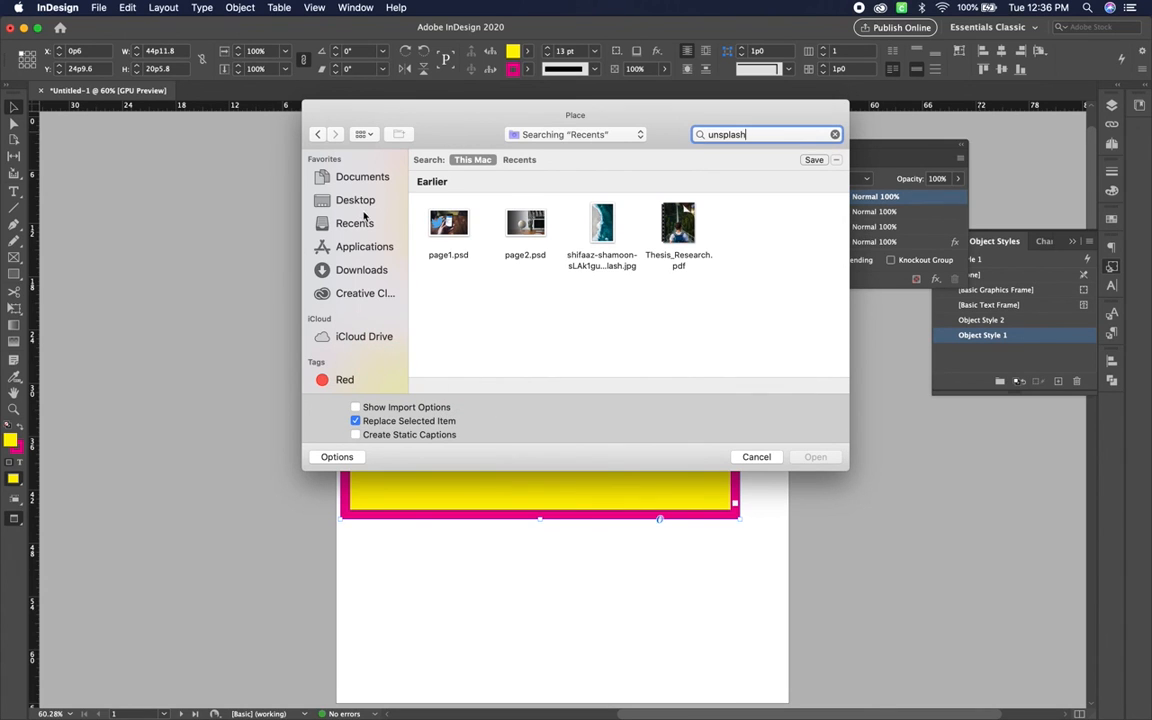
# - Look for the downloaded photo in Documents, Desktop, Downloads and Recents, including a search of Recents for "unsplash"
pyautogui.click(355, 223)
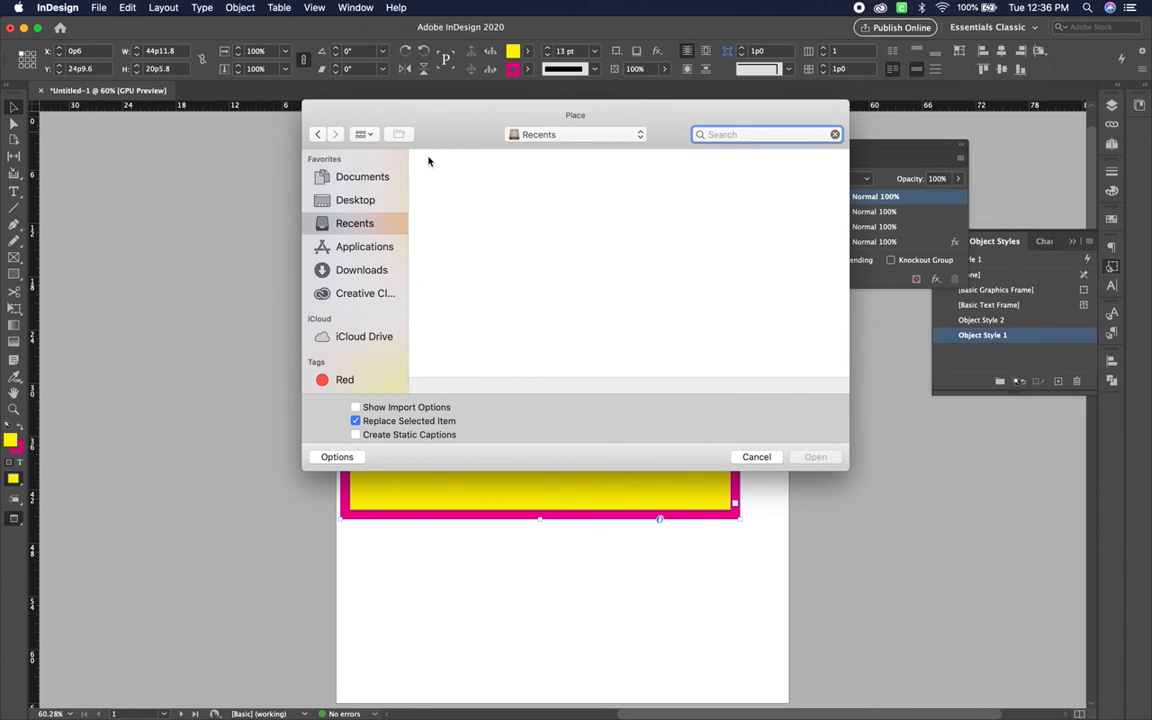
pyautogui.click(374, 178)
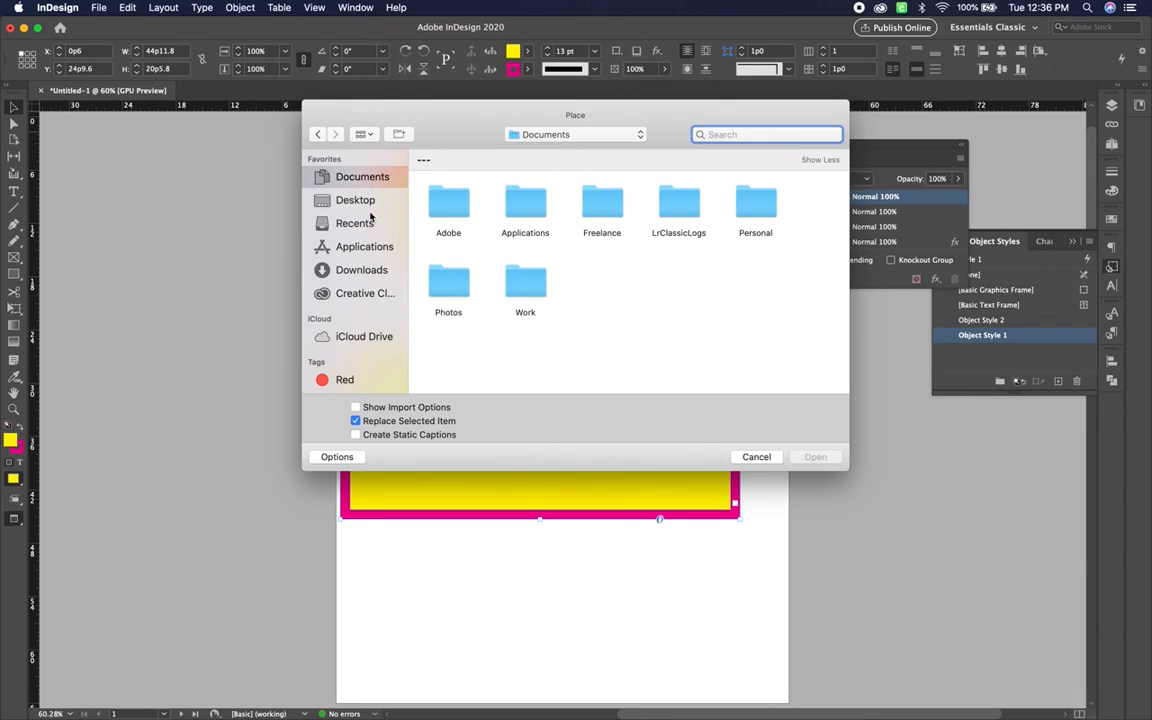
pyautogui.click(356, 200)
pyautogui.click(360, 270)
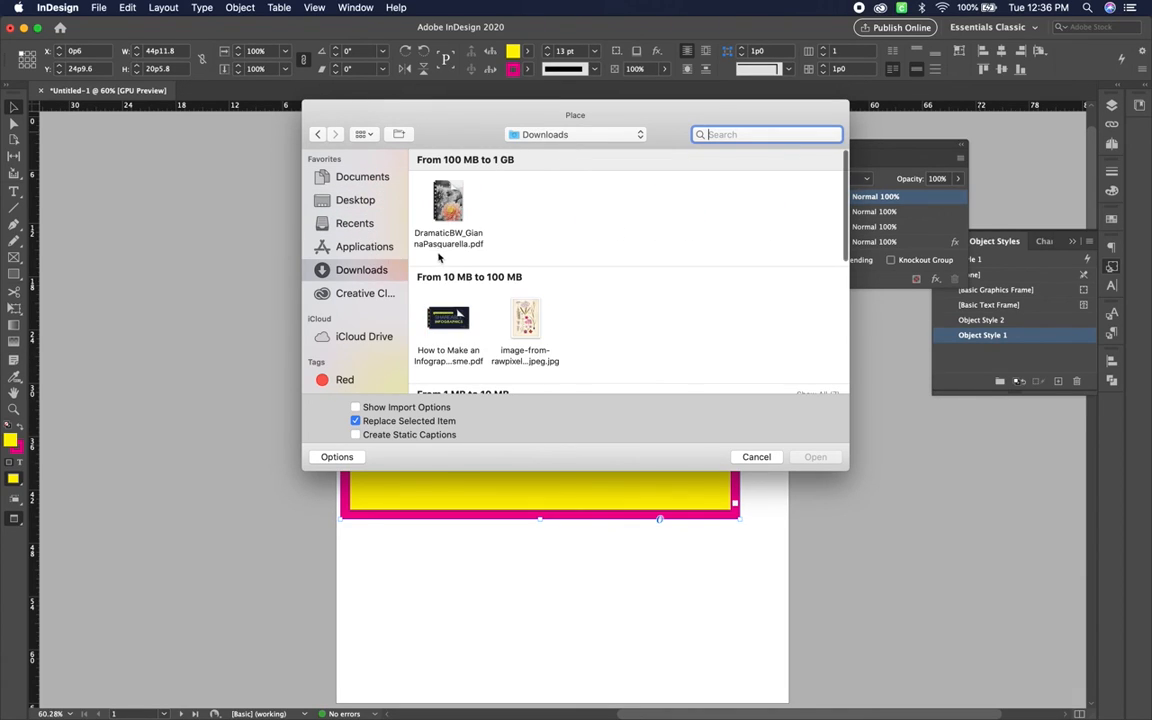
pyautogui.click(336, 224)
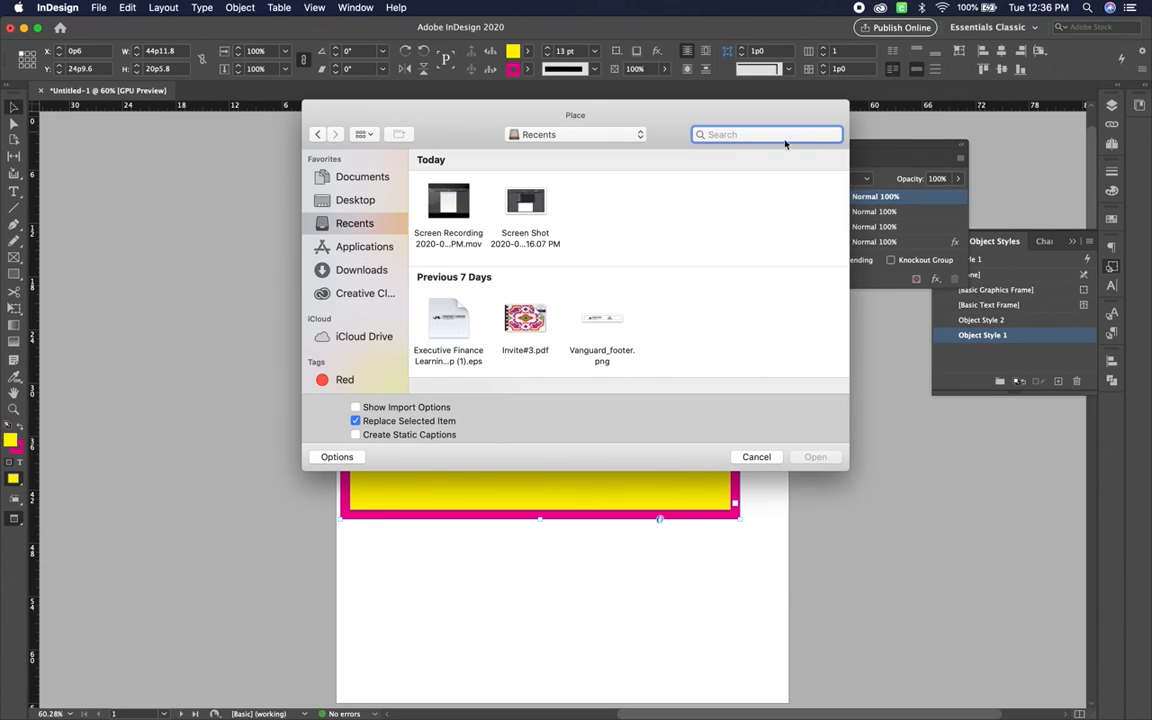
pyautogui.write('unspah')
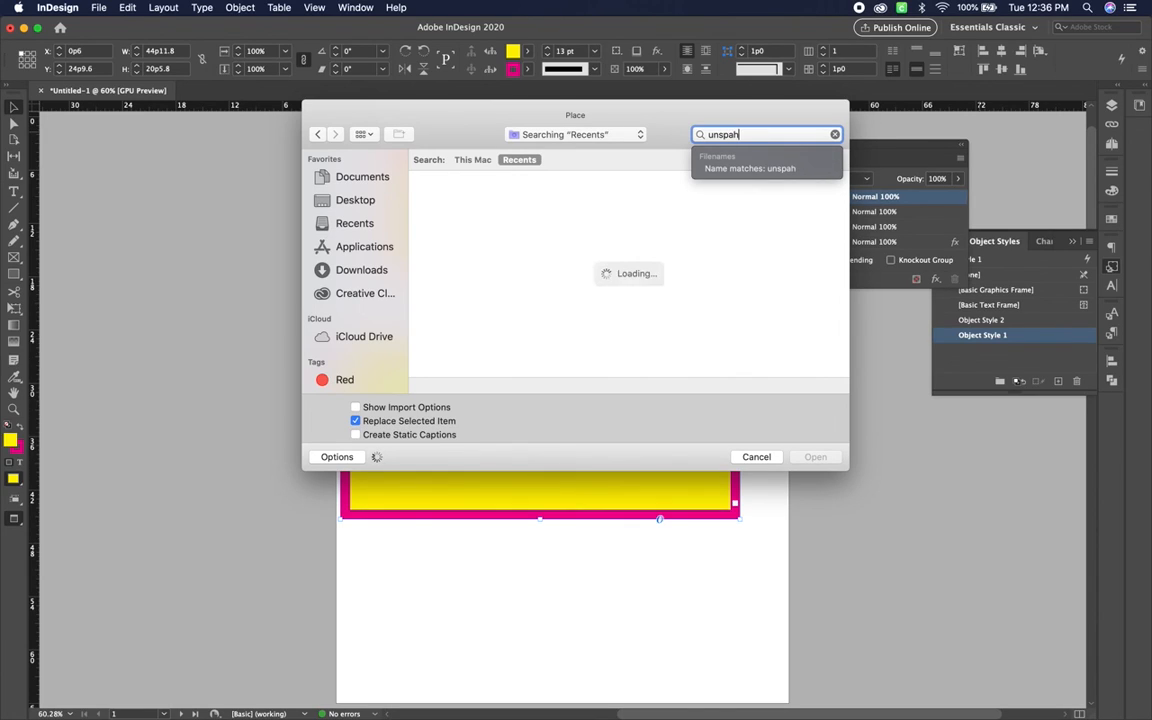
pyautogui.press('BackSpace')
pyautogui.press('BackSpace')
pyautogui.write('lash')
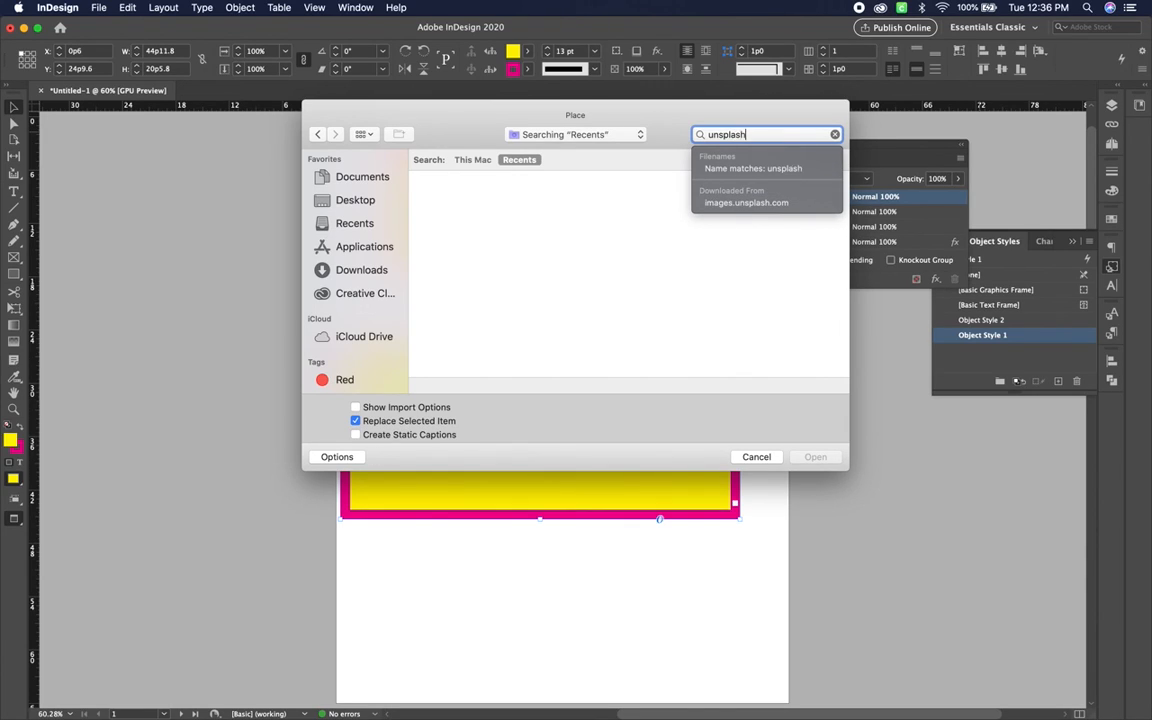
pyautogui.press('Return')
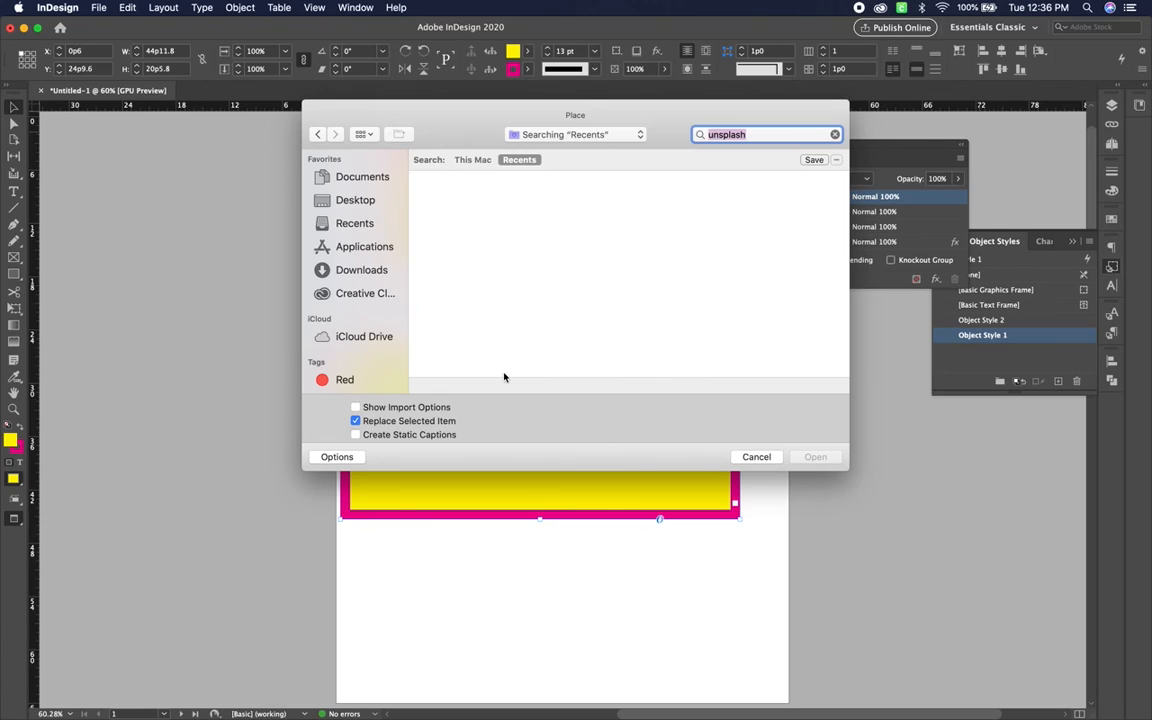
pyautogui.click(362, 269)
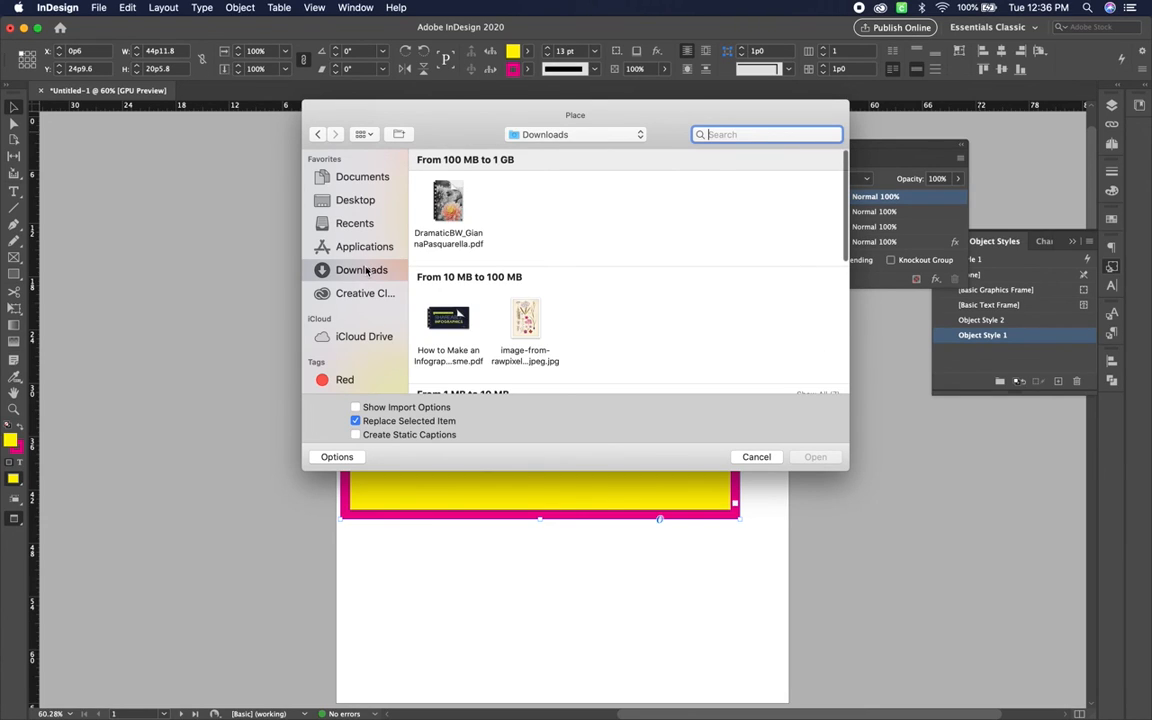
# - Switch to Chrome and reveal the downloaded seashore photo in Finder
pyautogui.press('super+Tab')
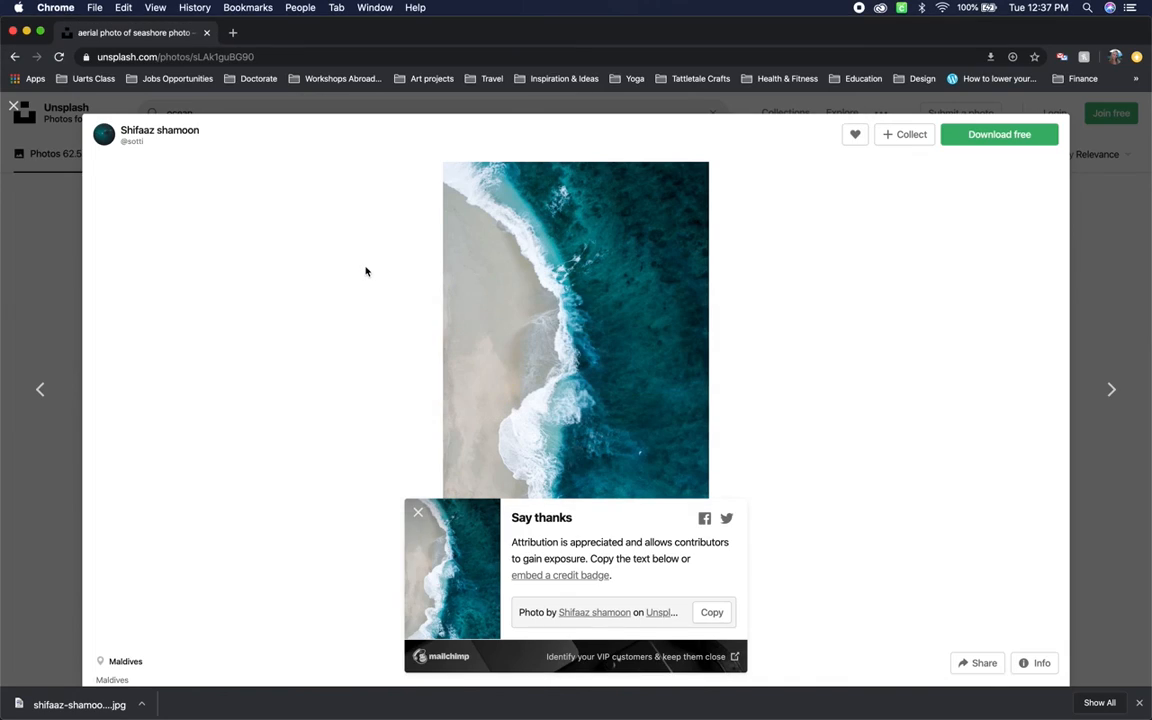
pyautogui.click(141, 704)
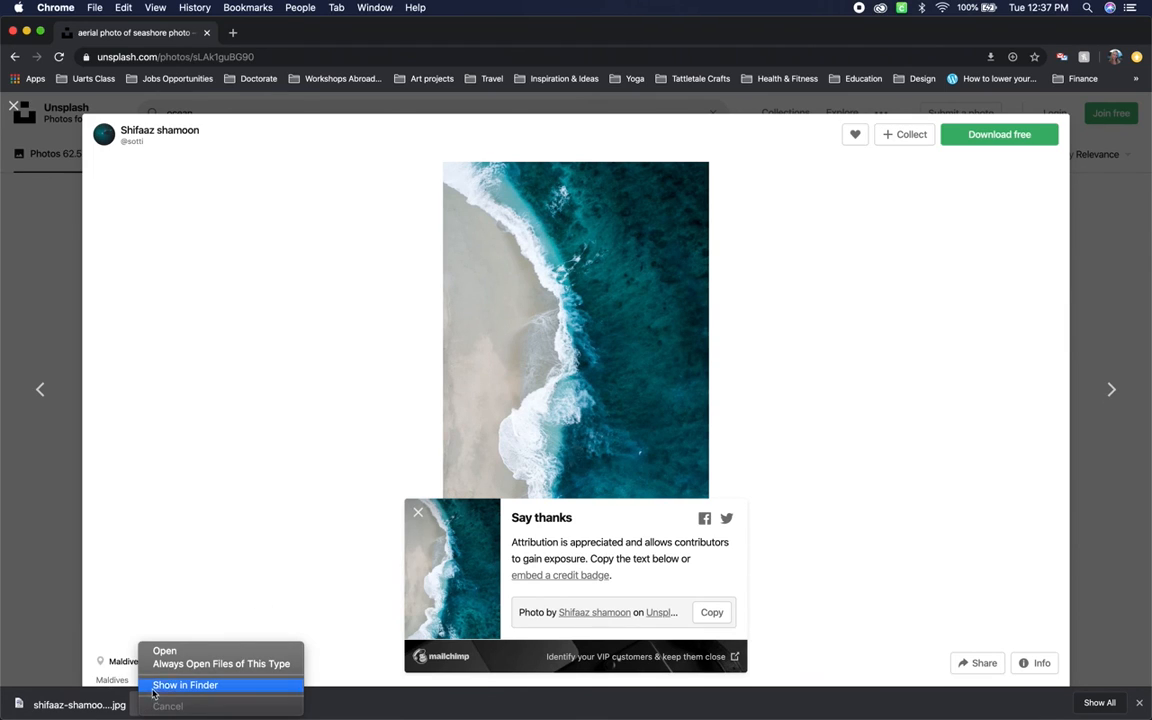
pyautogui.click(172, 685)
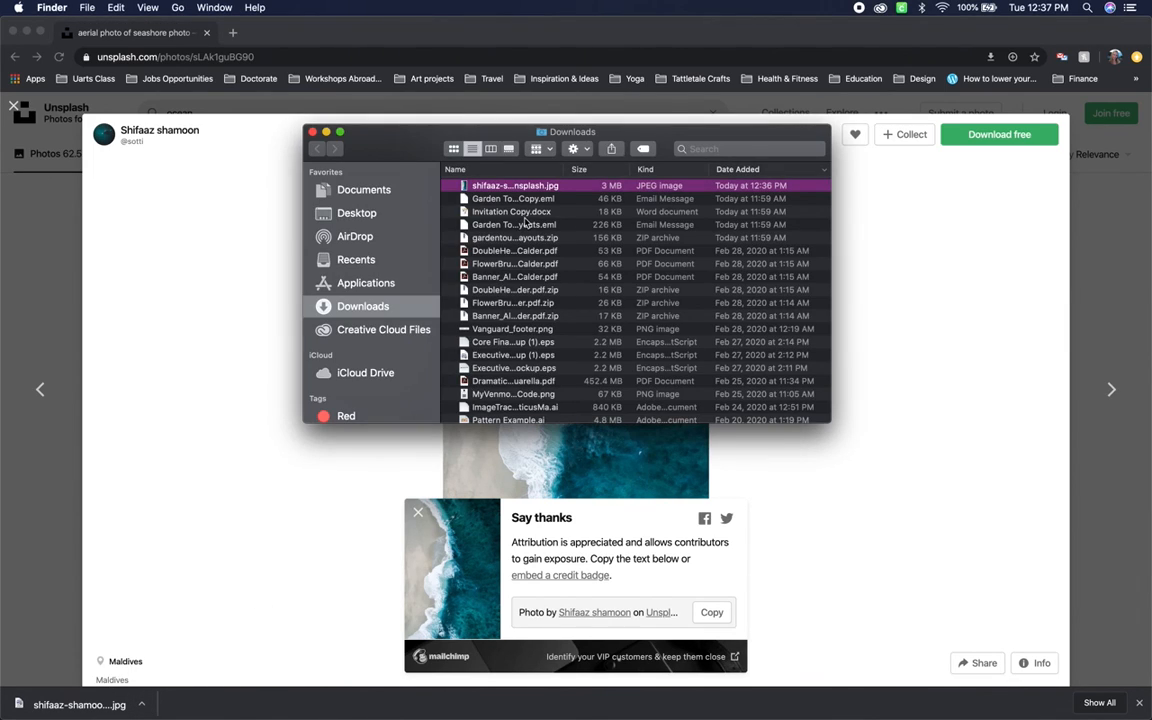
# - Cancel InDesign's Place dialog and place the seashore photo from Finder's Downloads folder onto page 1, about 35p9.8 by 63p9
pyautogui.press('super+Tab')
pyautogui.press('super+Tab')
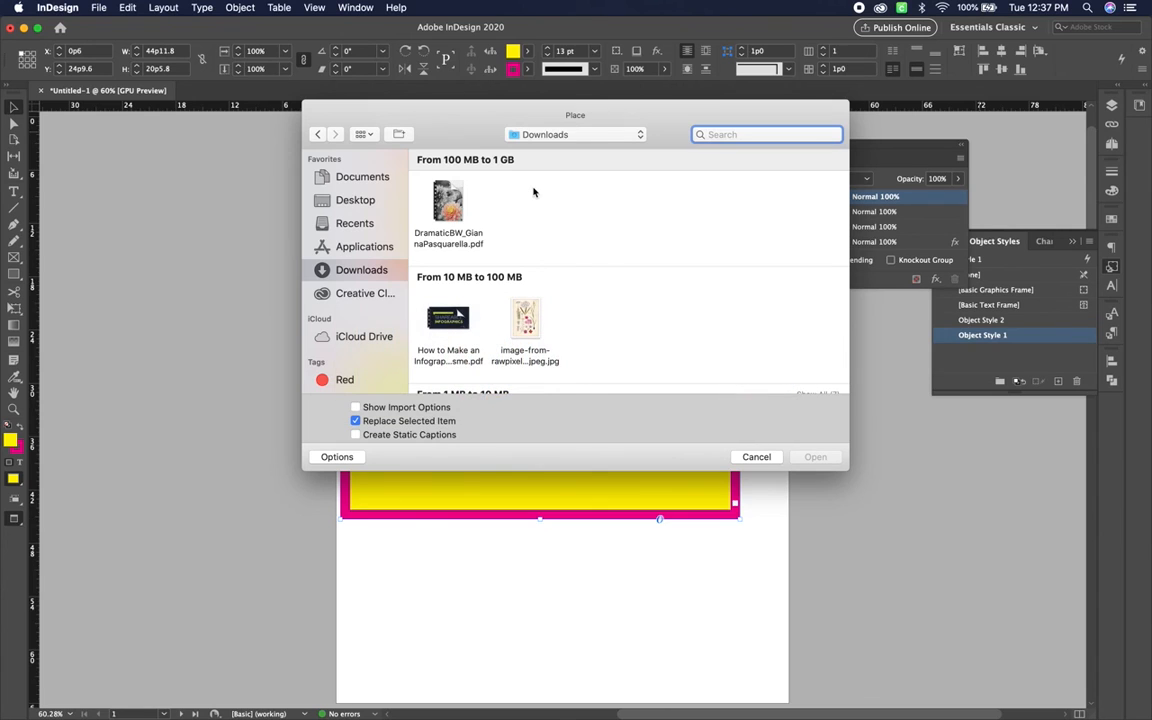
pyautogui.press('super+Tab')
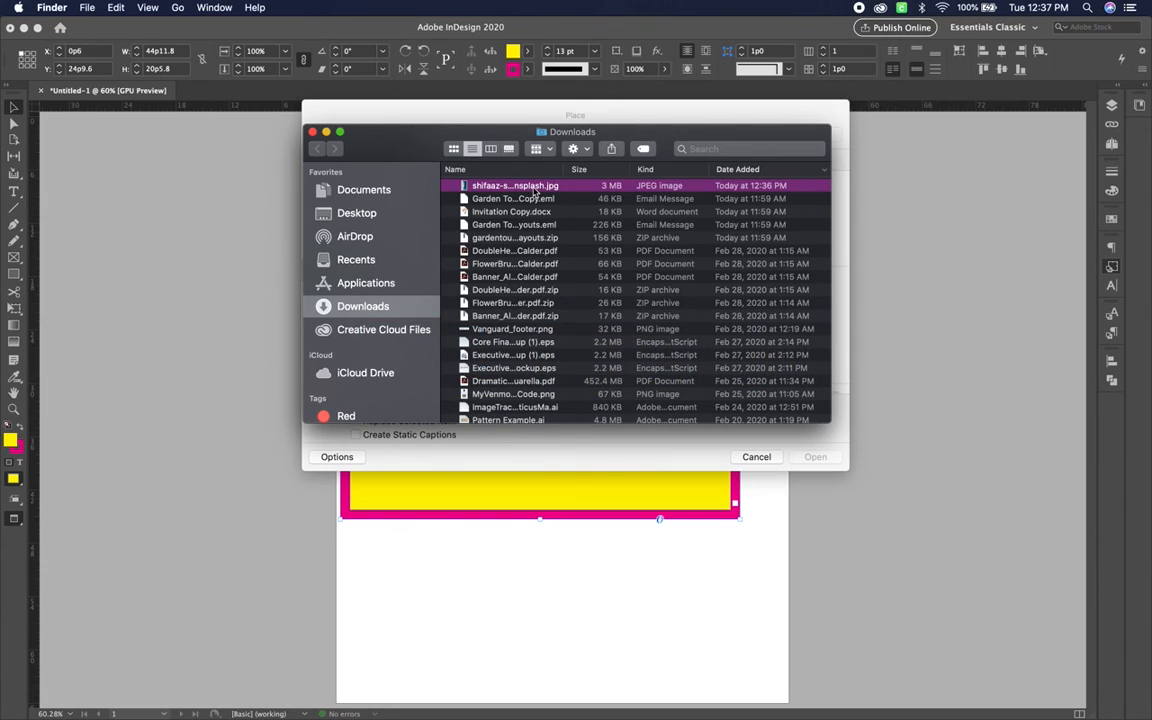
pyautogui.moveTo(535, 188); pyautogui.dragTo(701, 397)
pyautogui.click(751, 460)
pyautogui.press('super+Tab')
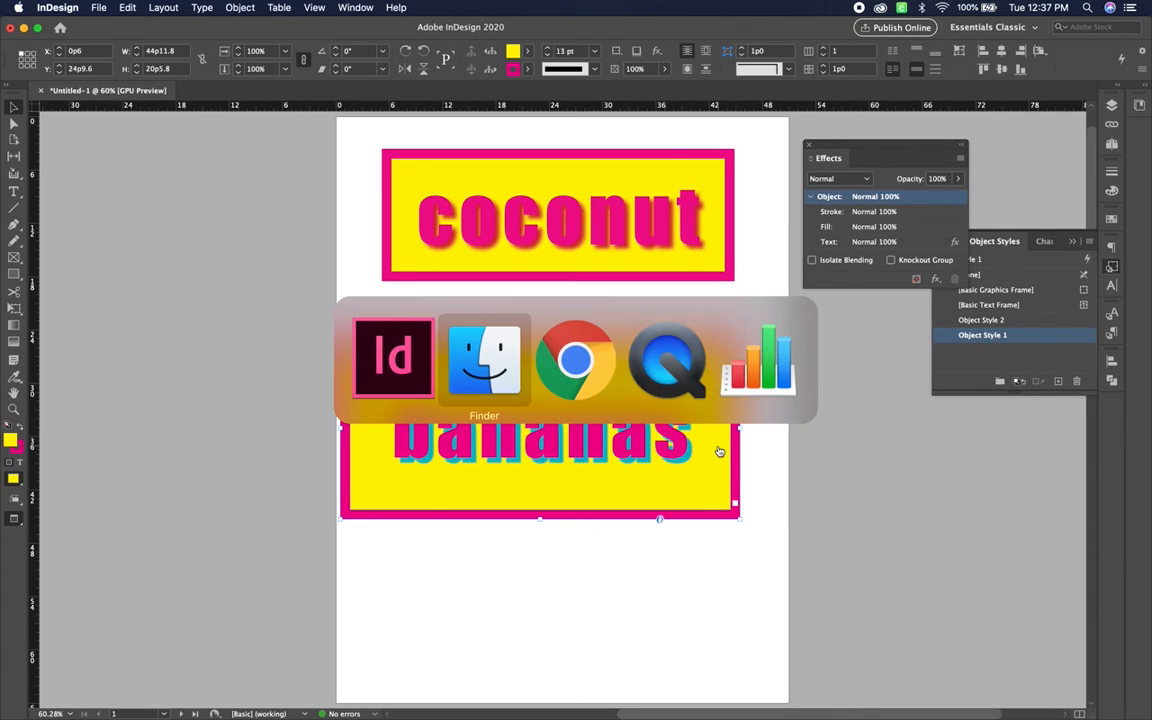
pyautogui.moveTo(529, 188); pyautogui.dragTo(437, 638)
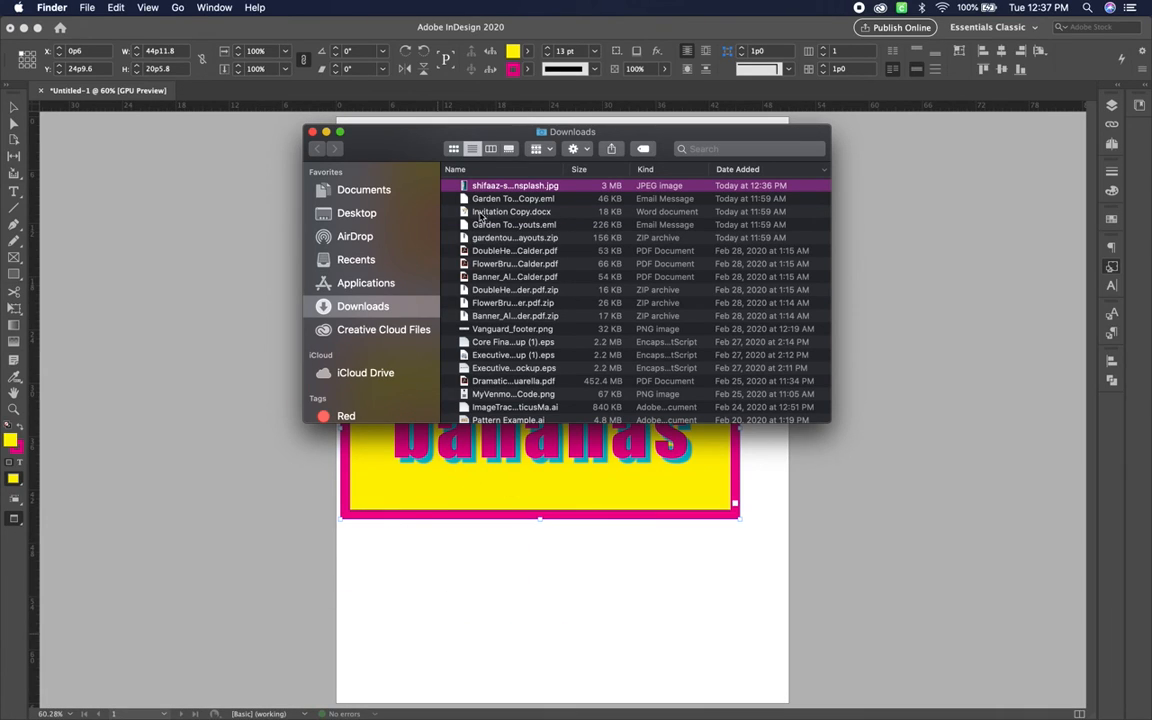
pyautogui.moveTo(465, 188); pyautogui.dragTo(848, 716)
pyautogui.press('super+Tab')
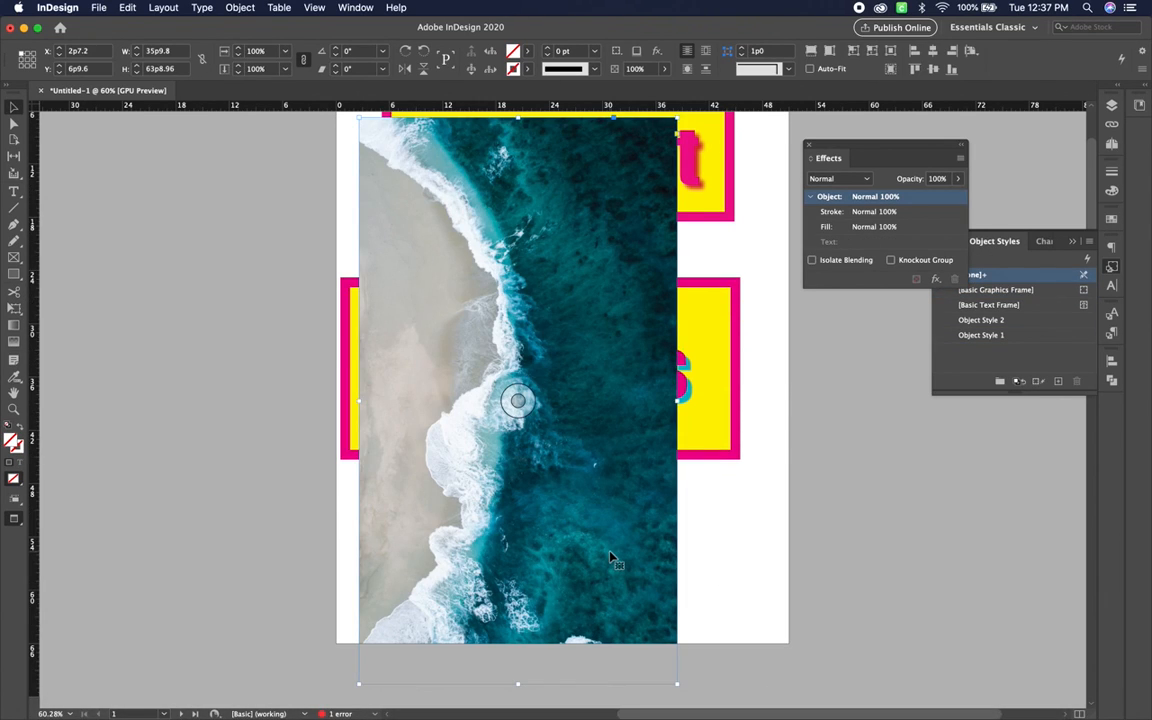
# - Align the ocean photo with page 1's upper-left corner at X 0p0, Y 0p0 and enlarge it proportionally to about 37p6 by 66p8.9
pyautogui.press('super+minus')
pyautogui.press('super+minus')
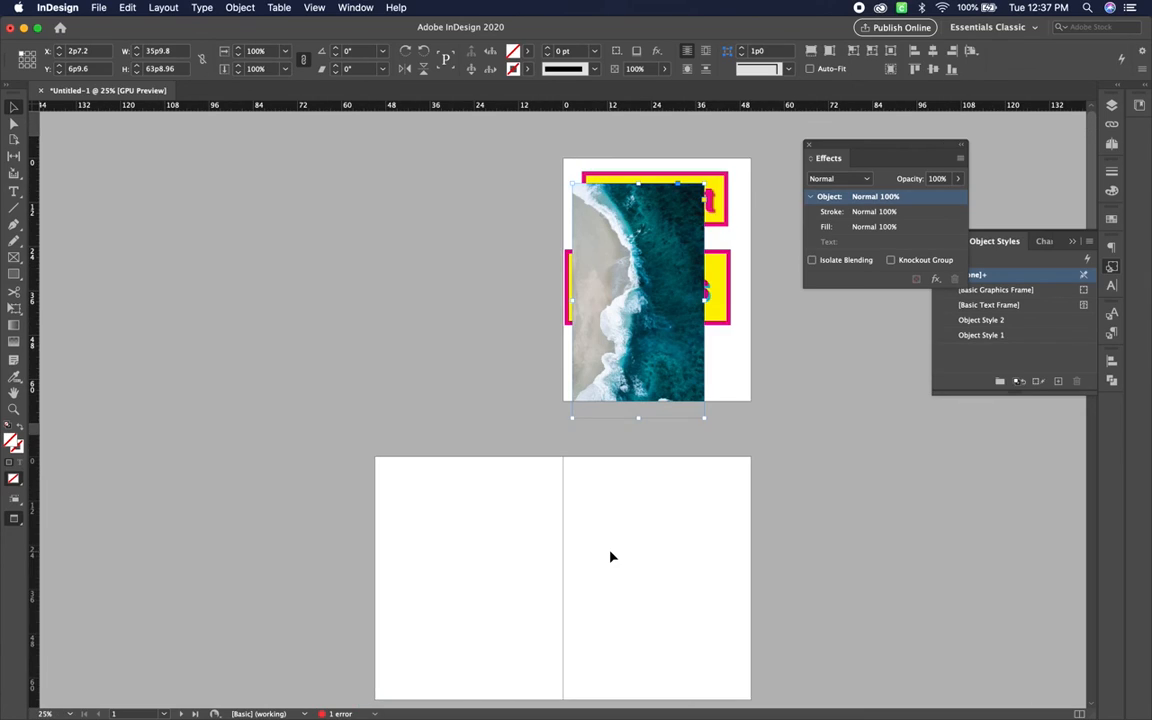
pyautogui.moveTo(620, 370); pyautogui.dragTo(612, 345)
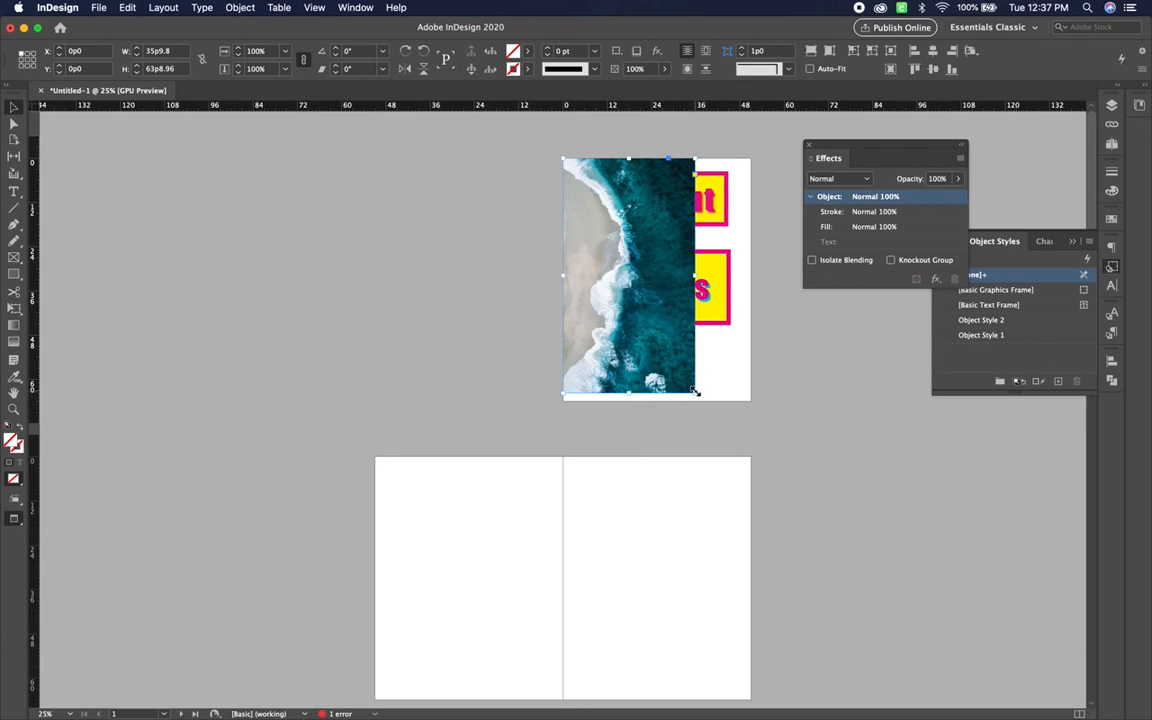
pyautogui.moveTo(696, 392); pyautogui.dragTo(702, 403)
# - Move the ocean photo to the left side of page 2, at about X -1p0, Y 0p0
pyautogui.moveTo(652, 311); pyautogui.dragTo(469, 609)
pyautogui.scroll(-3, 395, 538)
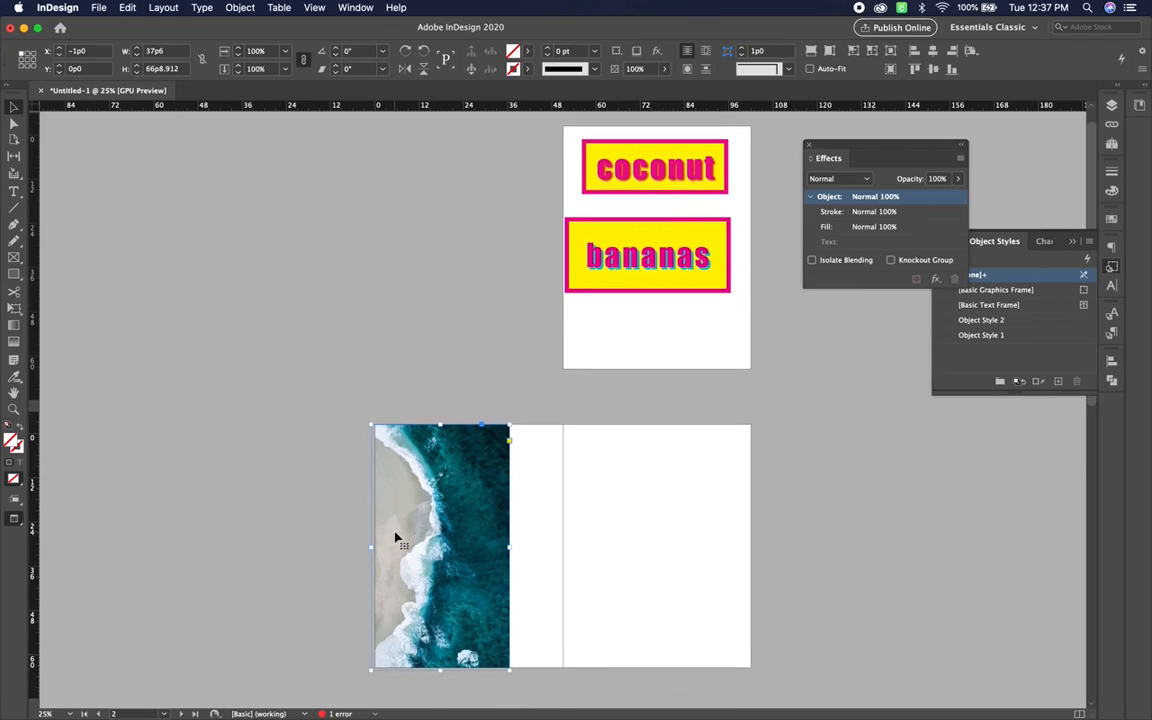
pyautogui.scroll(5, 395, 538)
pyautogui.scroll(-3, 395, 538)
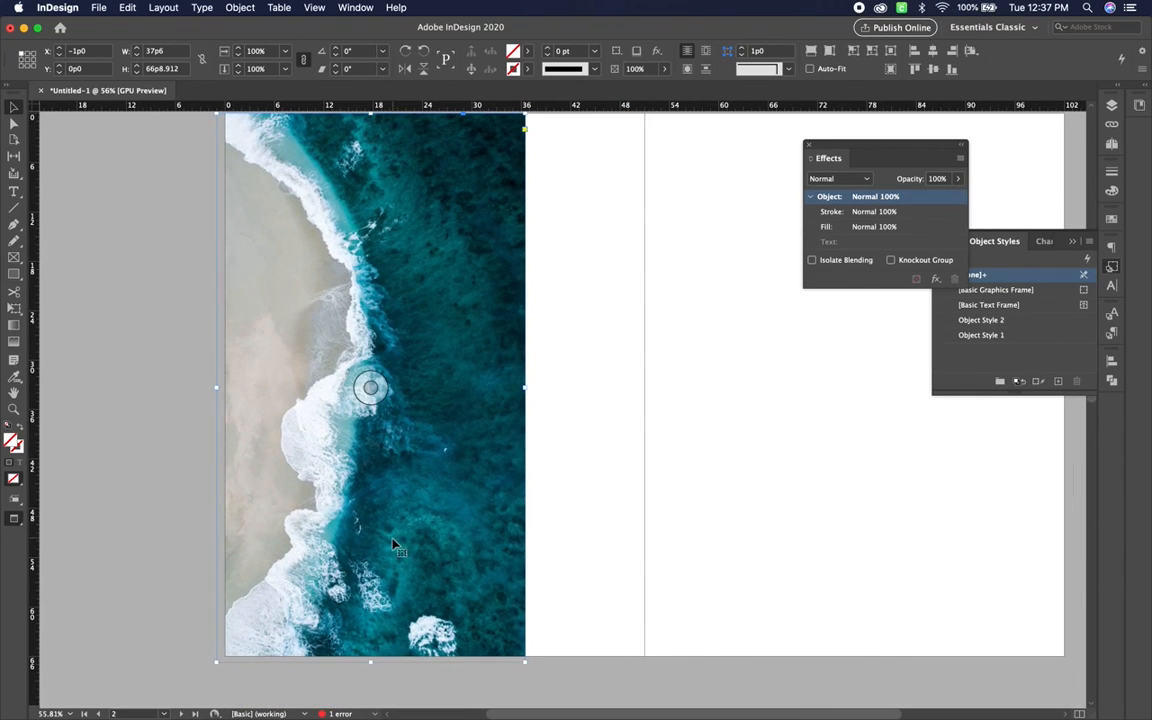
pyautogui.scroll(-2, 473, 442)
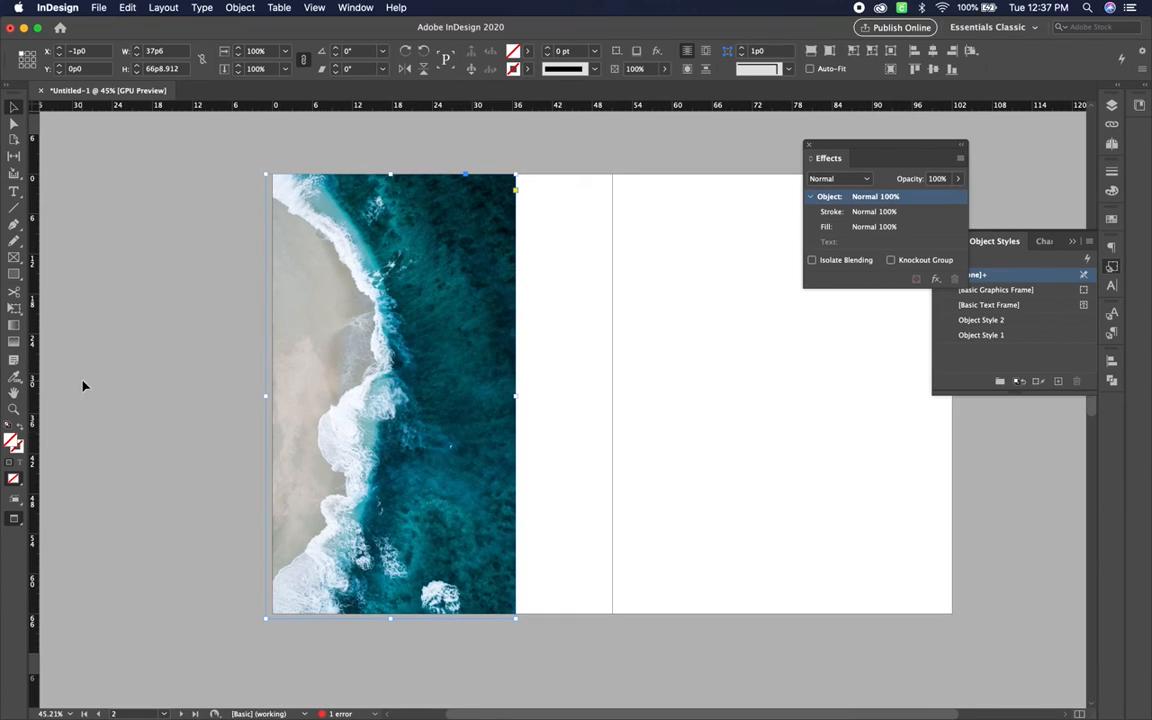
# - Extract a color theme from the ocean photo with the Color Theme Tool, choose the Bright variant, and add it to the swatches
pyautogui.click(15, 380)
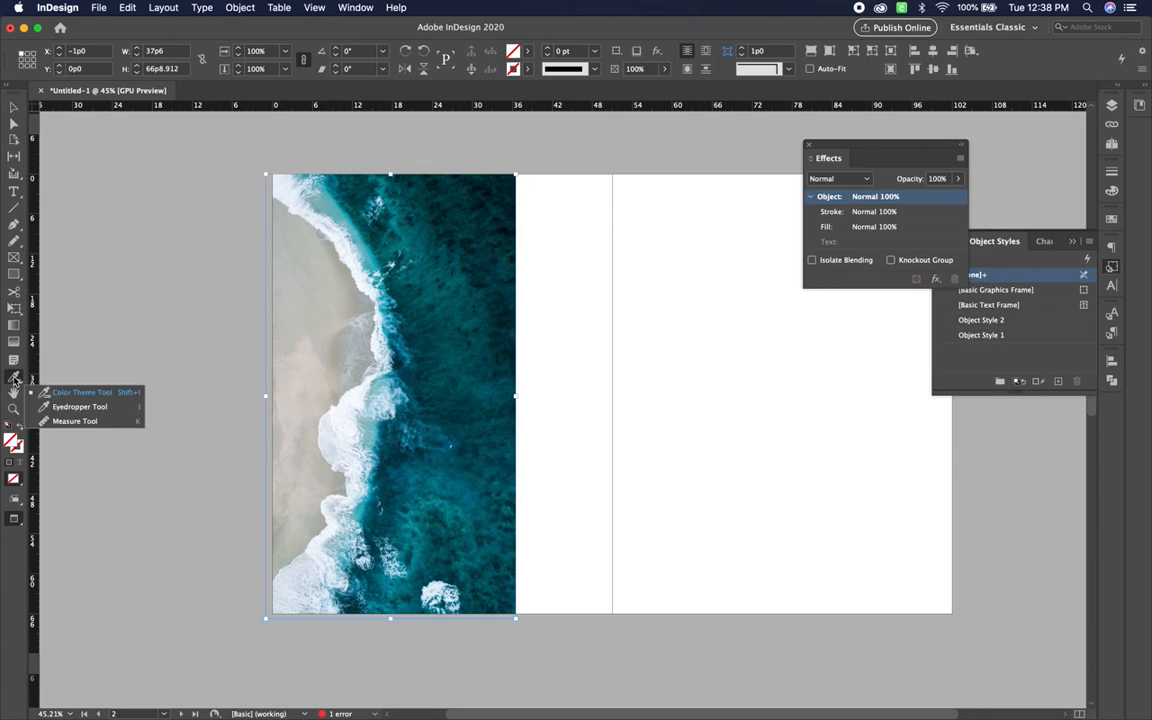
pyautogui.click(117, 393)
pyautogui.click(455, 263)
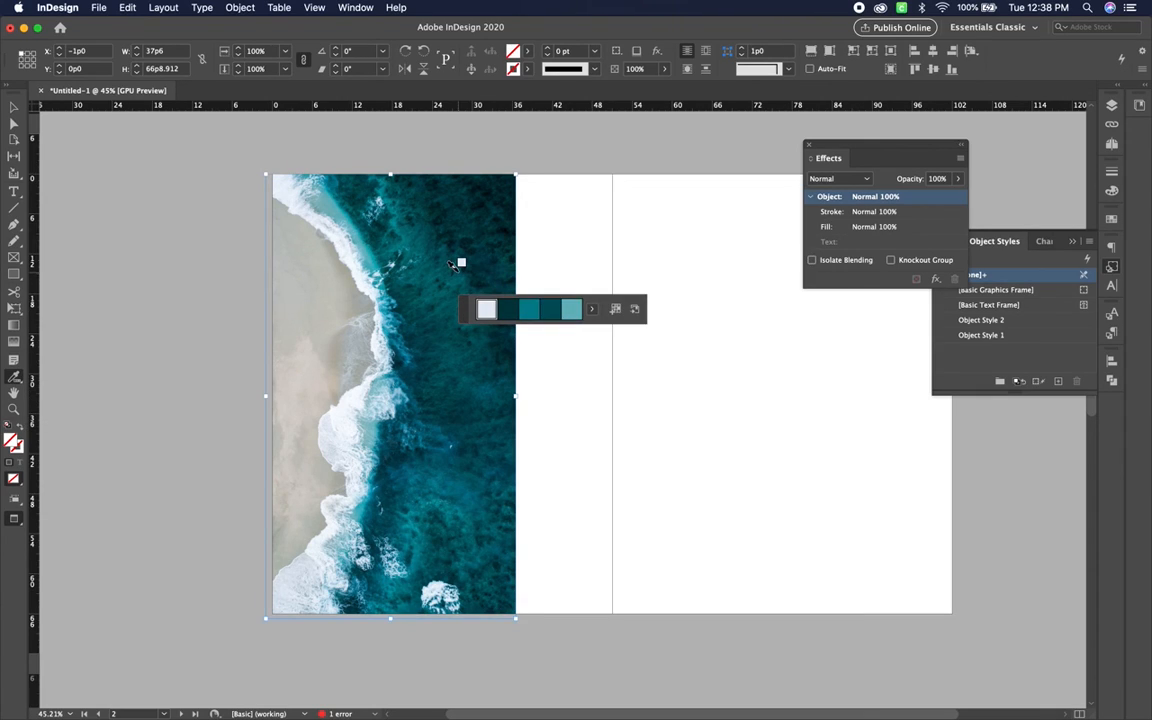
pyautogui.click(592, 310)
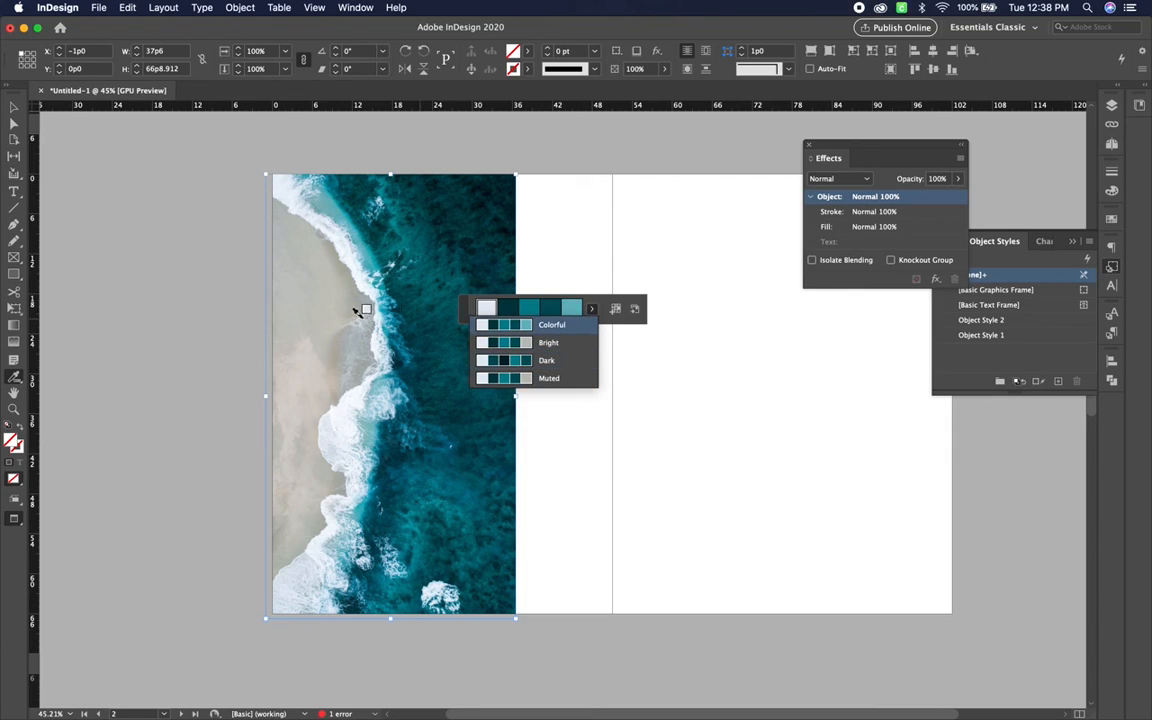
pyautogui.click(549, 343)
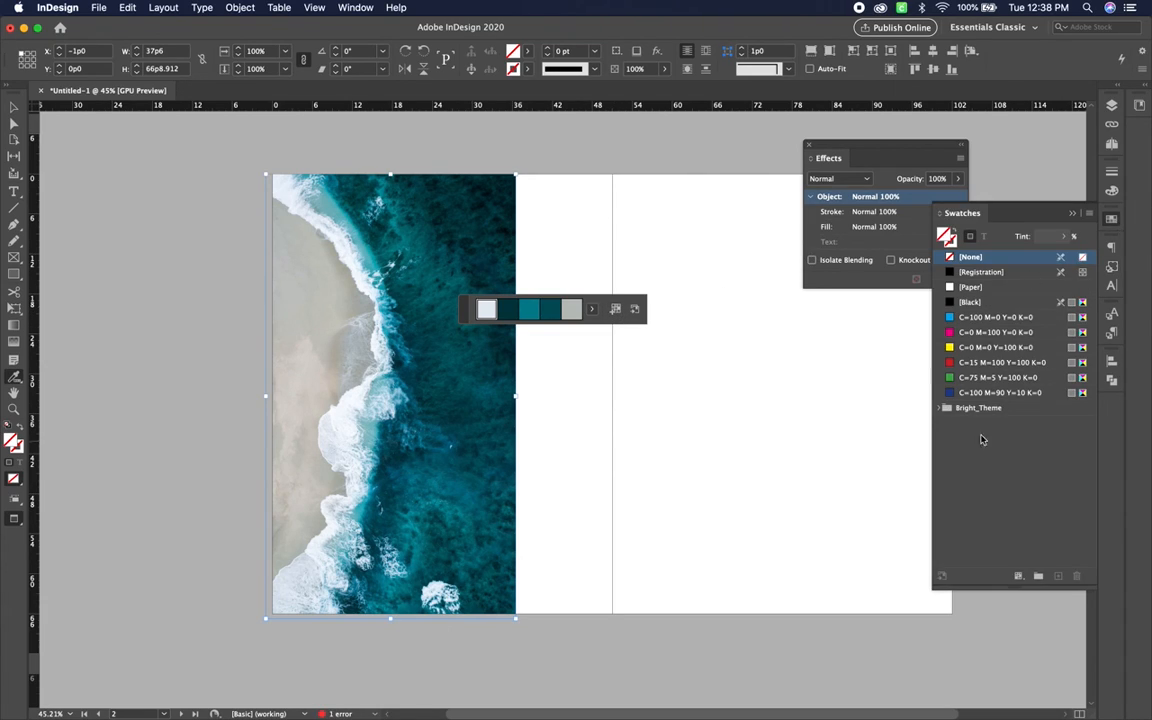
# - Draw a rectangle about 108p0 by 70p7.5 over the whole photo spread and fill it with the Bright_Theme swatch C=78 M=36 Y=38 K=5
pyautogui.click(943, 409)
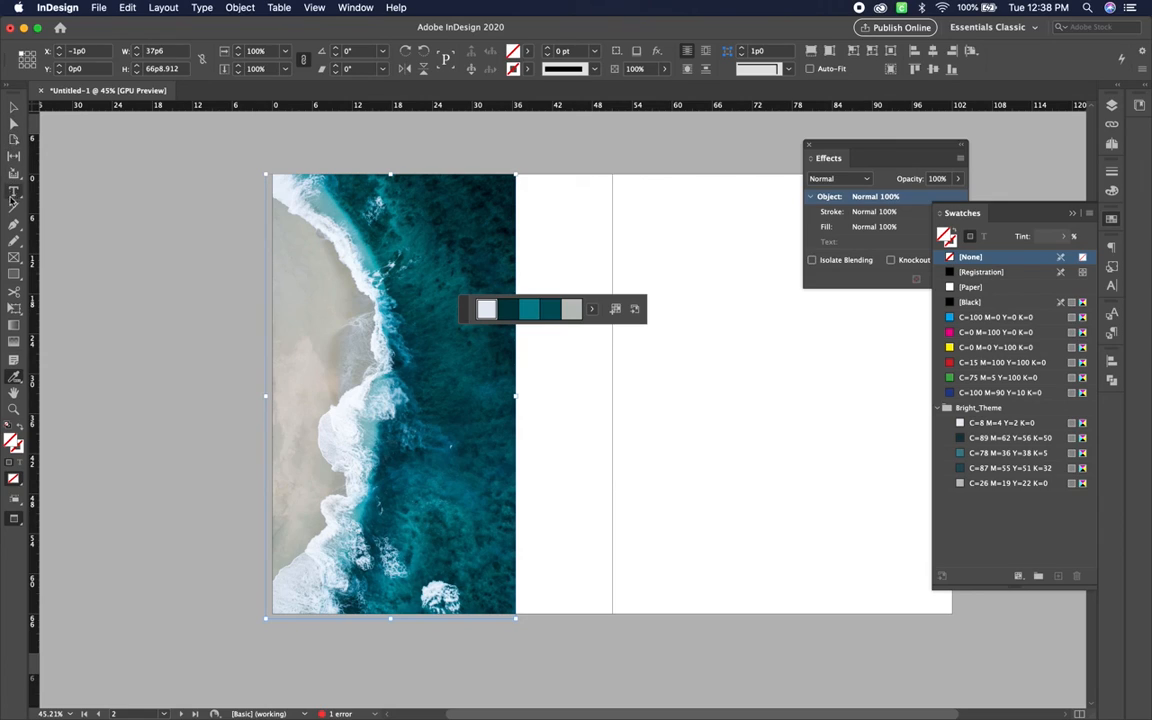
pyautogui.click(13, 275)
pyautogui.moveTo(243, 155); pyautogui.dragTo(963, 624)
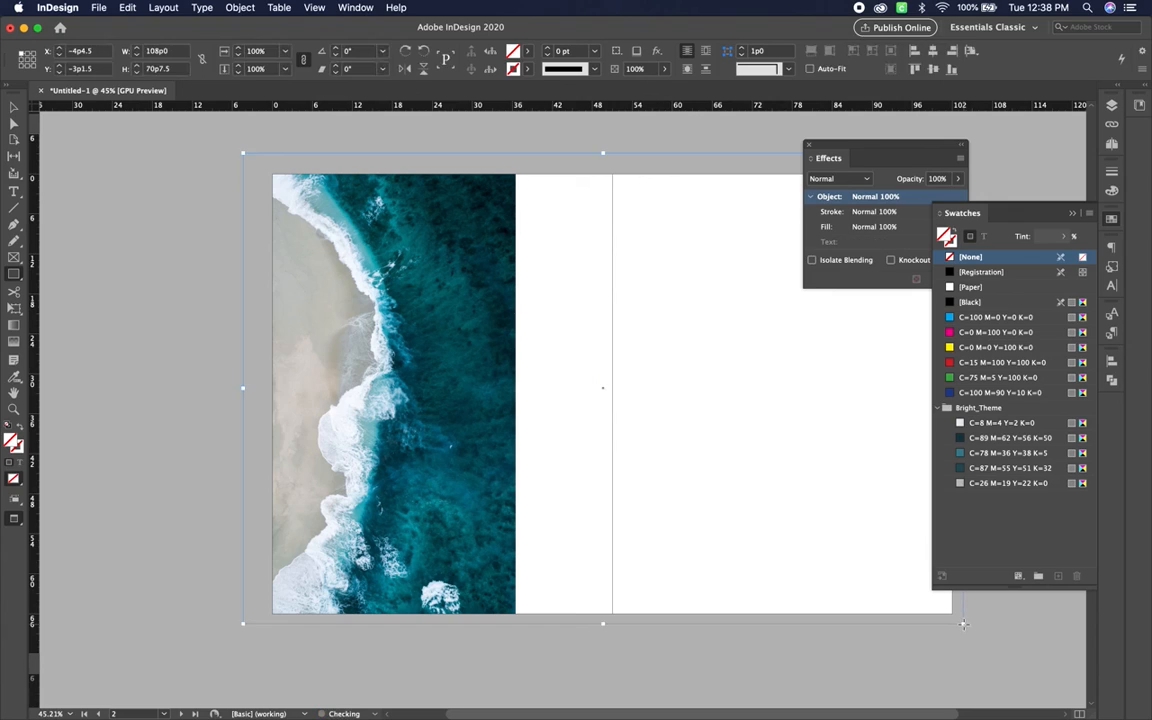
pyautogui.click(992, 453)
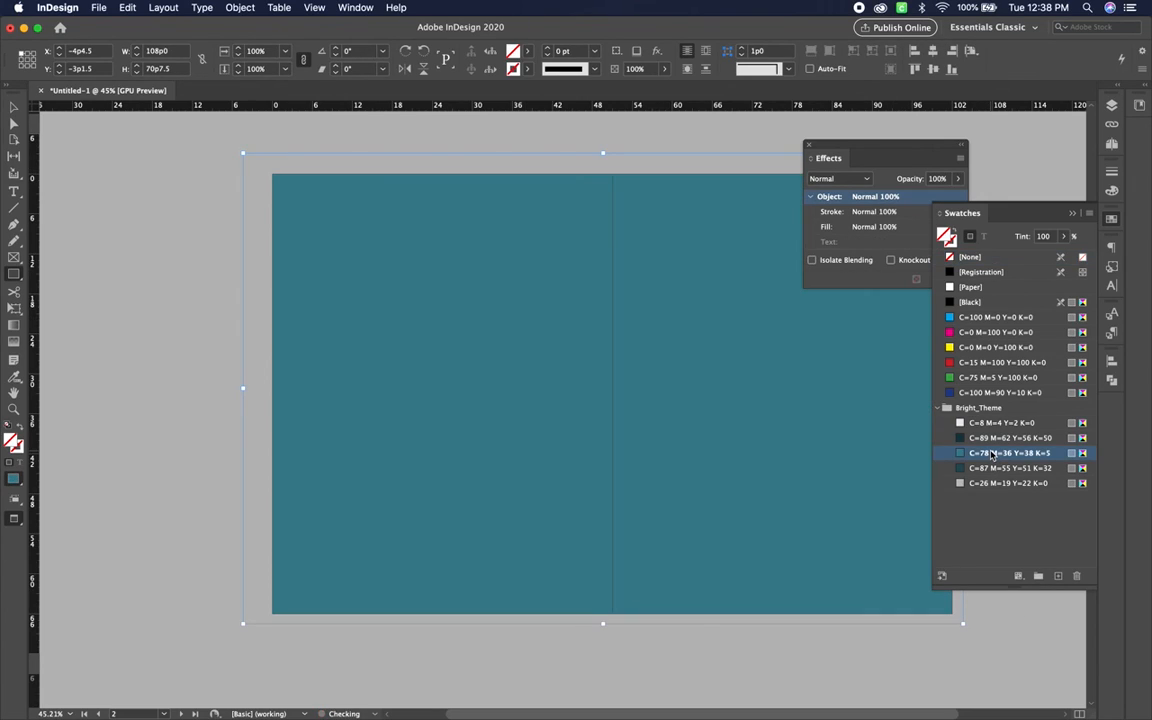
# - Send the teal rectangle to the back, behind the ocean photo
pyautogui.click(240, 7)
pyautogui.moveTo(282, 50)
pyautogui.click(419, 89)
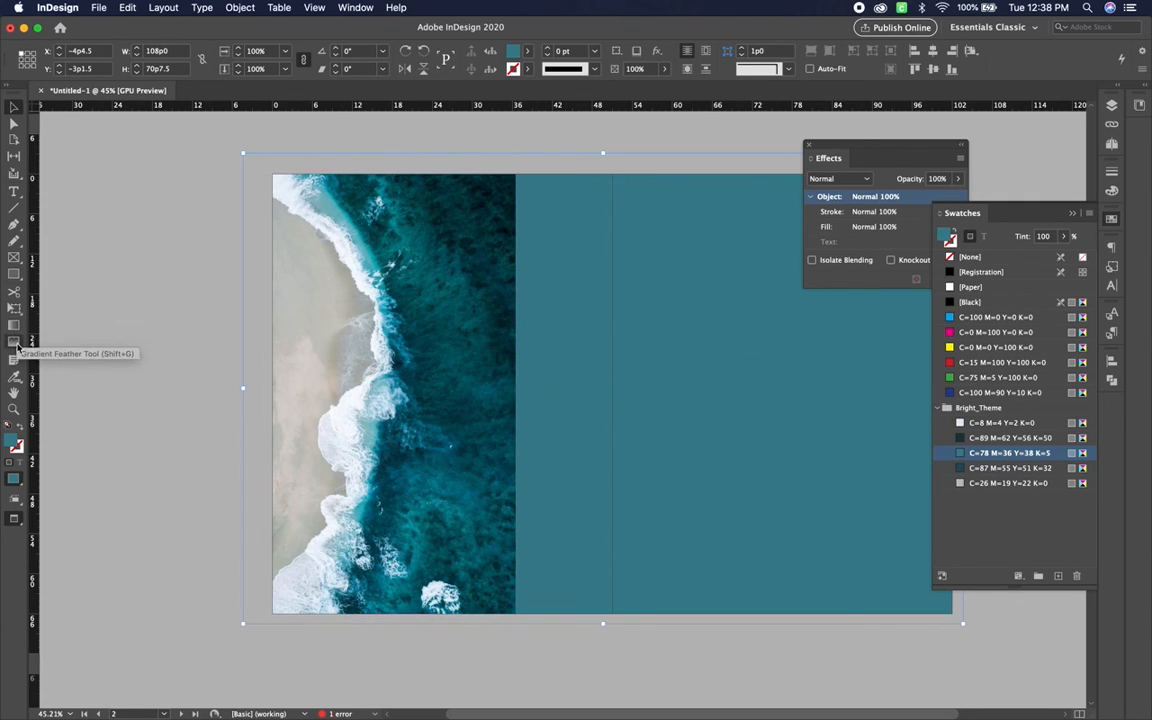
# - Try a horizontal Gradient Feather on the teal background rectangle, and undo it
pyautogui.click(15, 342)
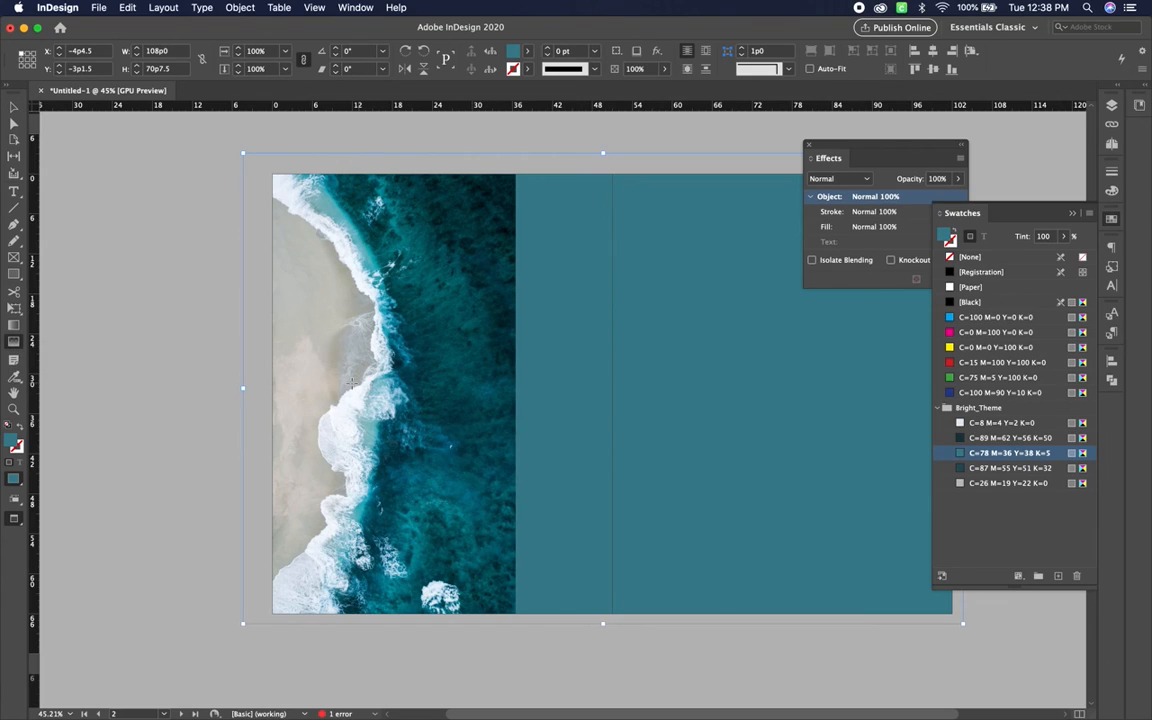
pyautogui.moveTo(340, 383); pyautogui.dragTo(506, 378)
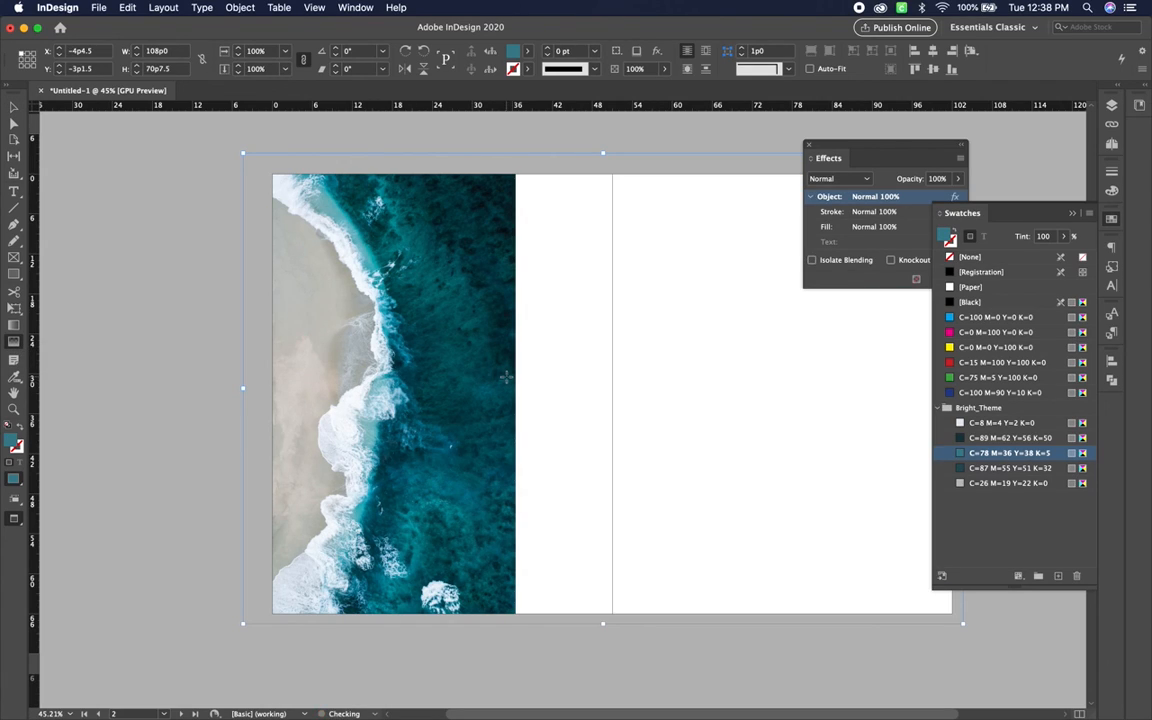
pyautogui.press('super+z')
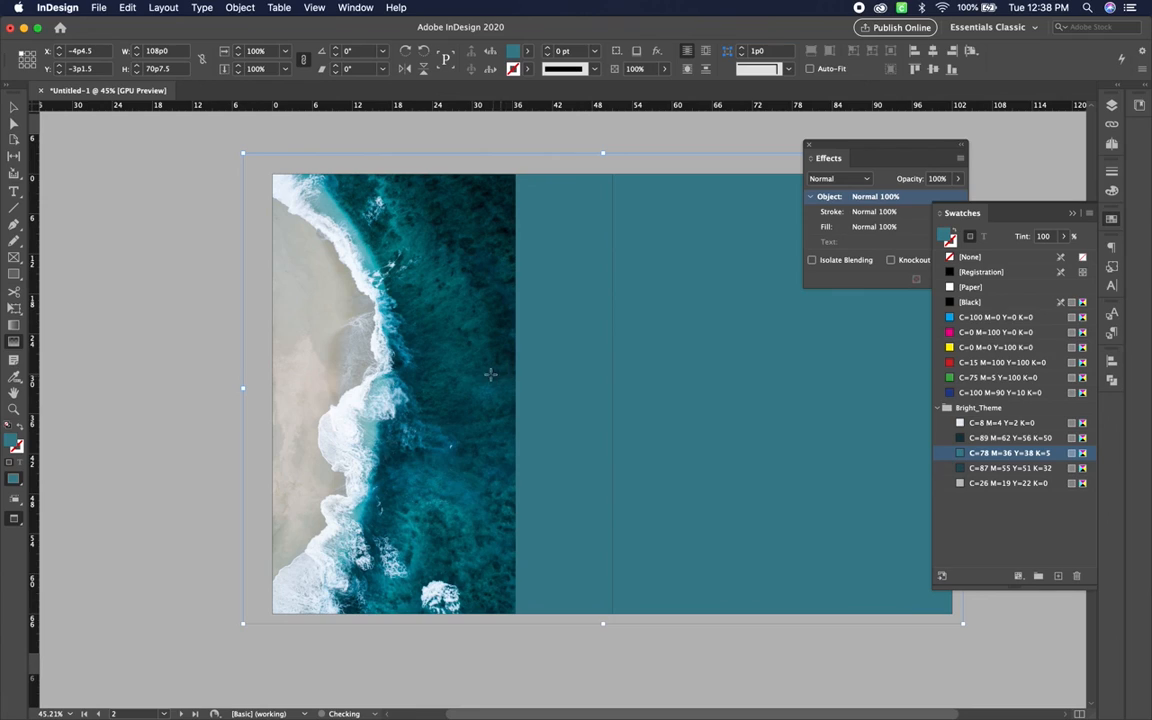
pyautogui.press('super+z')
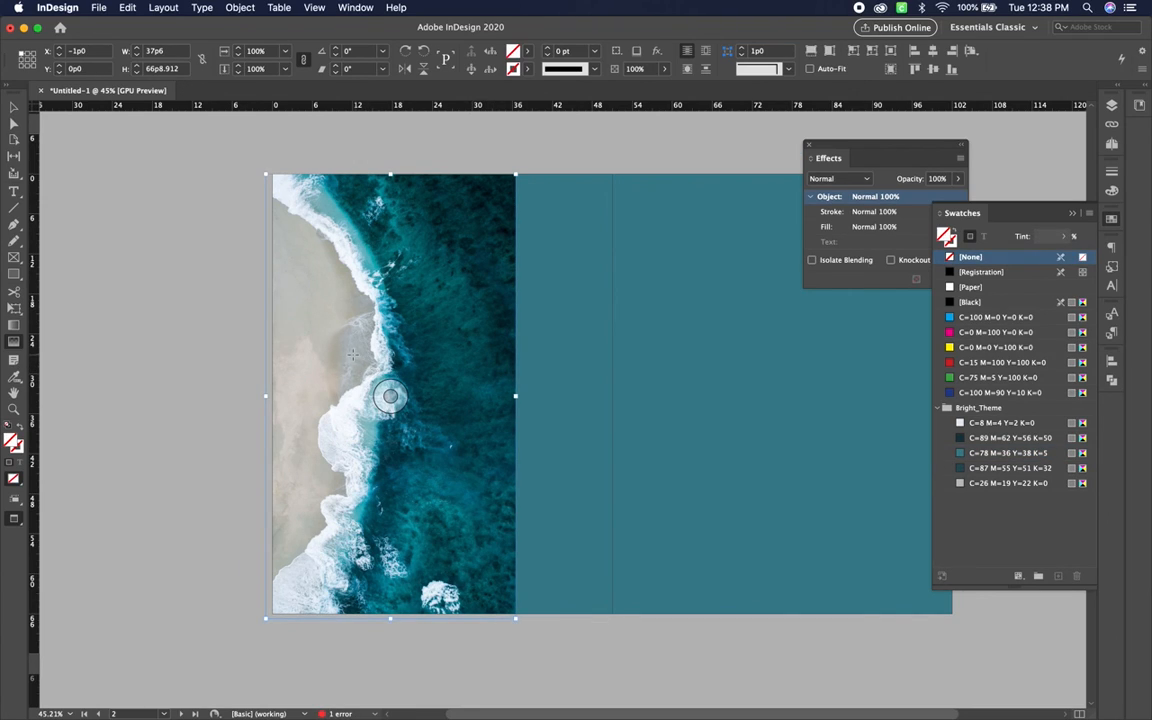
# - Fade the ocean photo's right side into the teal background with a left-to-right Gradient Feather
pyautogui.moveTo(338, 350); pyautogui.dragTo(488, 352)
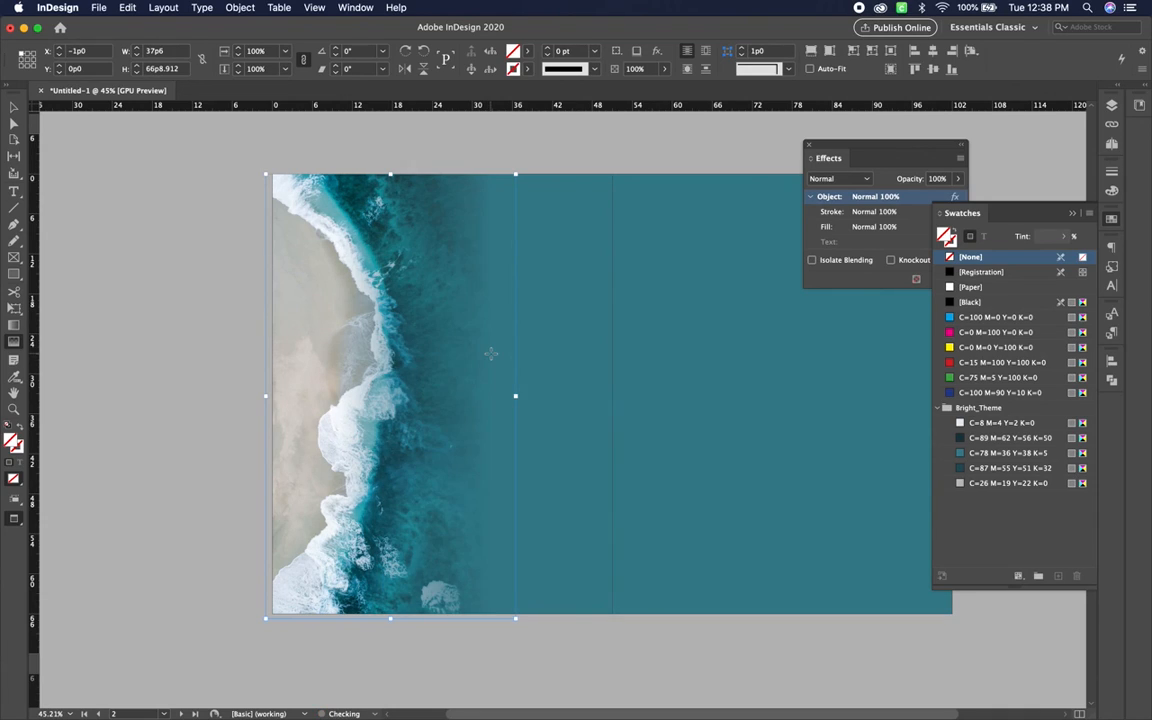
pyautogui.click(12, 106)
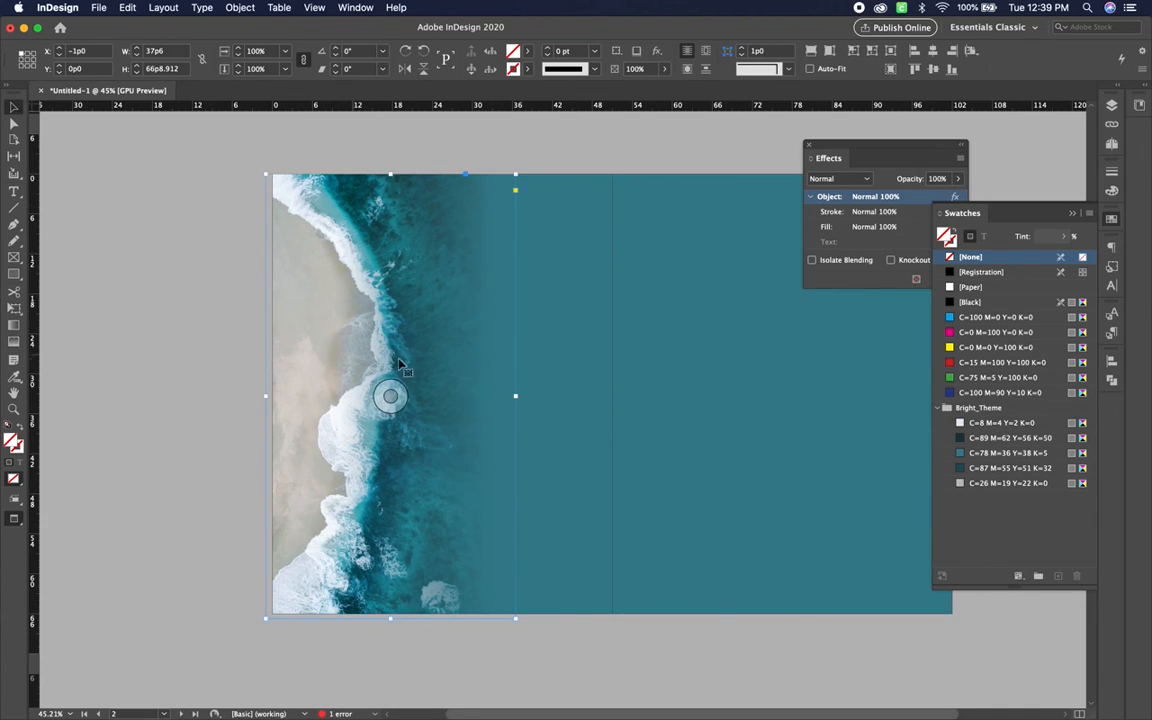
pyautogui.click(560, 352)
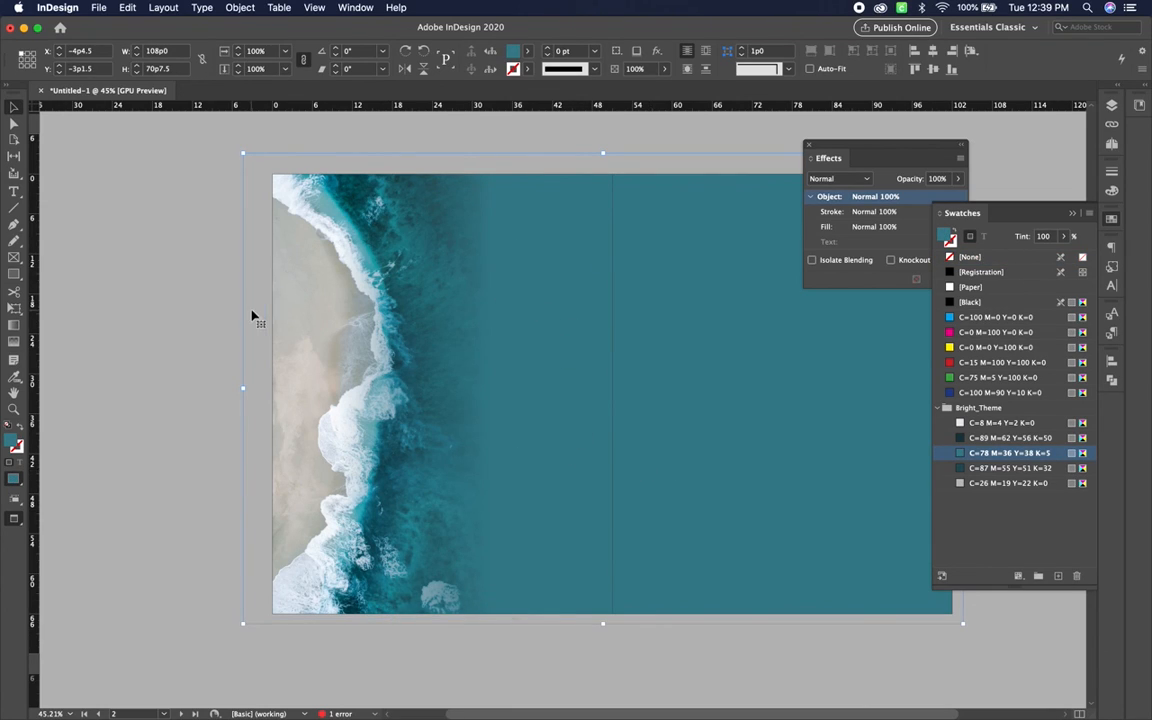
# - Create a text frame about 23p0 by 54p7.5 on the right part of page 2 and fill it with placeholder text
pyautogui.click(19, 193)
pyautogui.moveTo(441, 210); pyautogui.dragTo(594, 570)
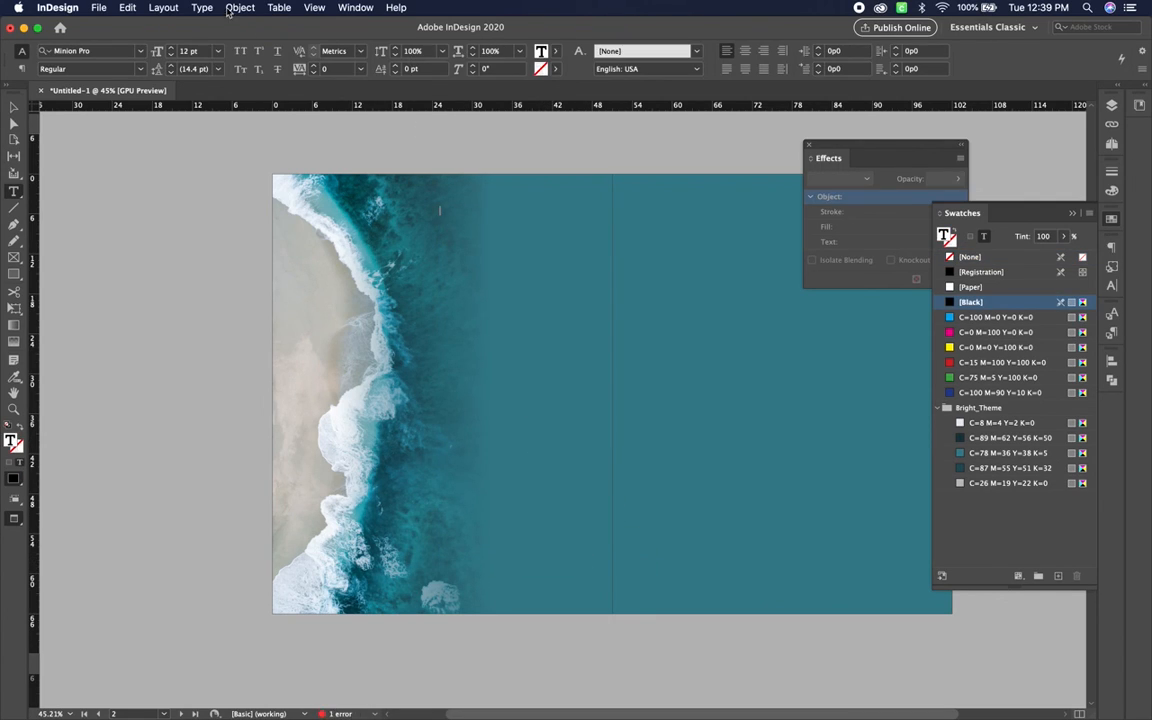
pyautogui.click(231, 9)
pyautogui.moveTo(202, 8)
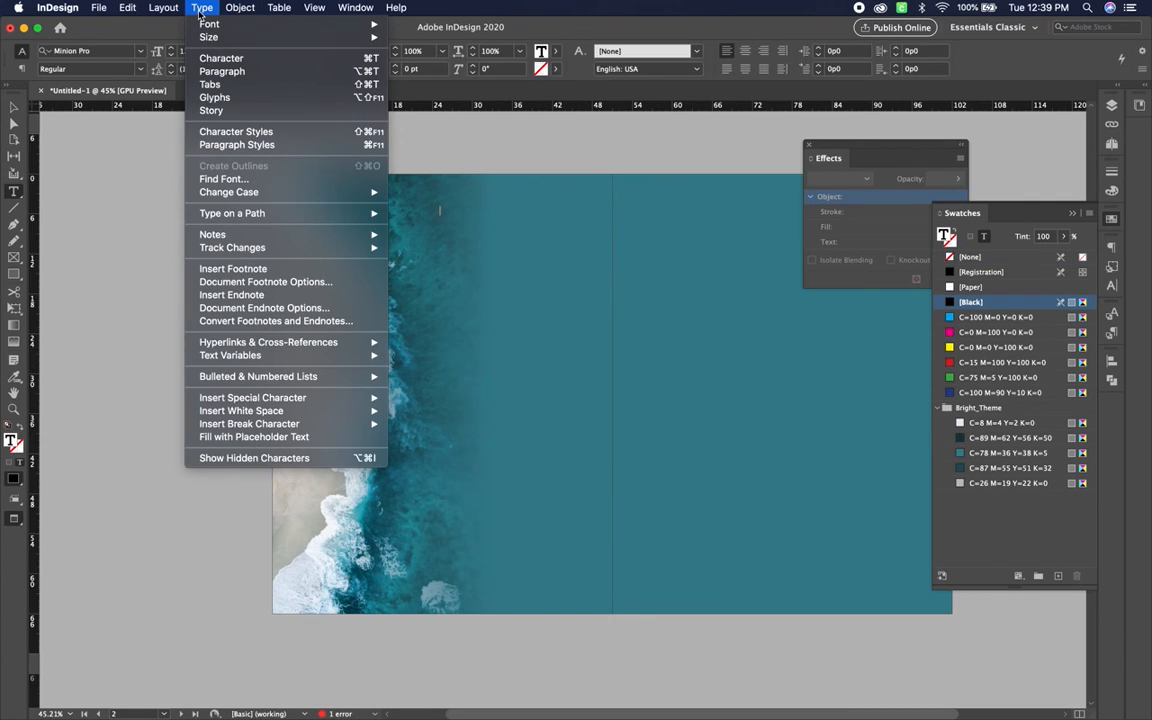
pyautogui.click(268, 437)
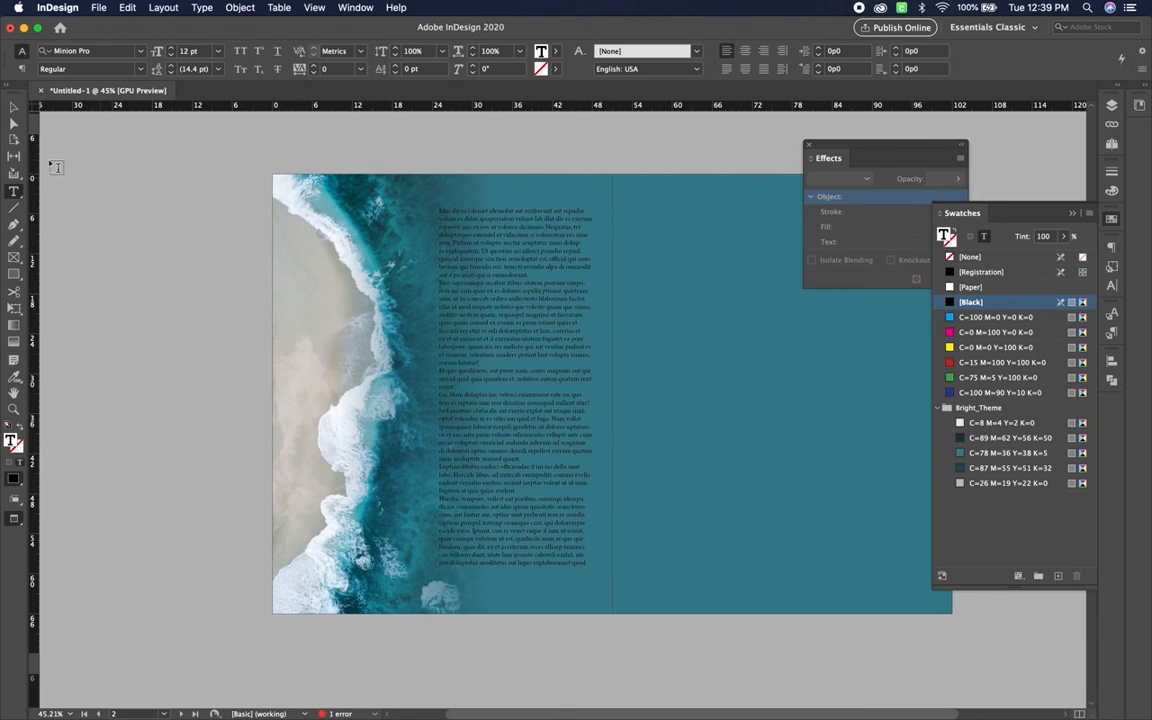
pyautogui.click(13, 107)
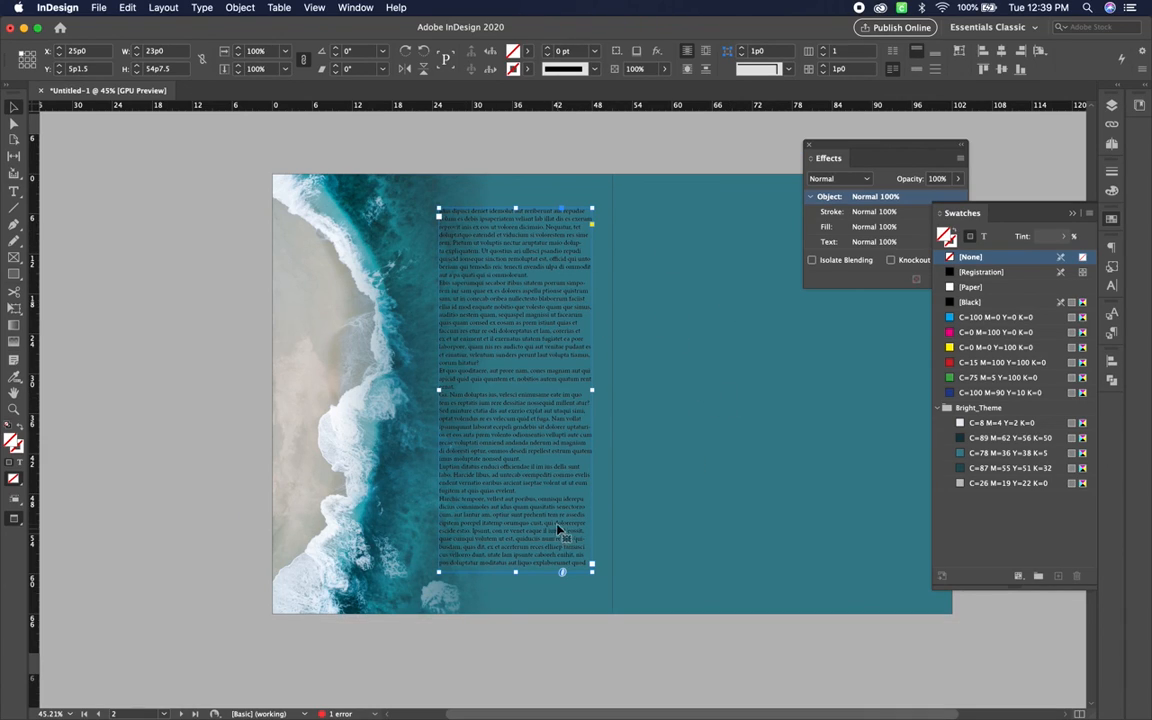
pyautogui.click(180, 381)
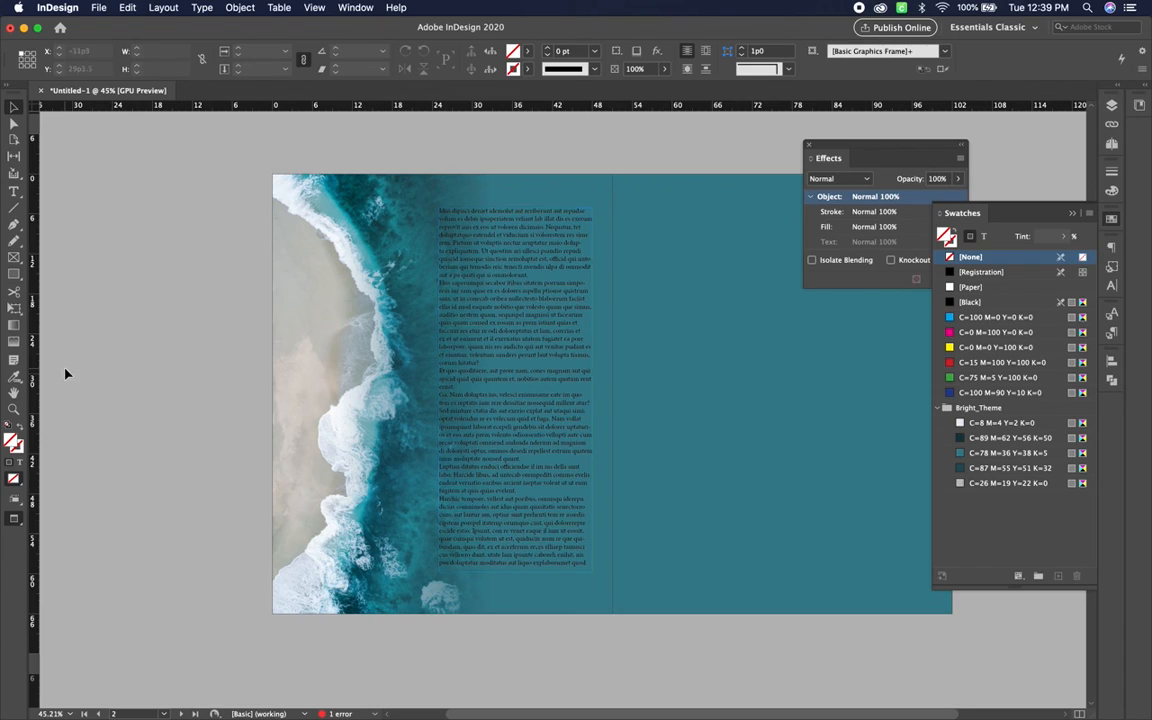
# - Move the yellow "bananas" frame from page 1 to the upper part of page 3, at about X 54p0, Y 4p9.6
pyautogui.scroll(-5, 67, 374)
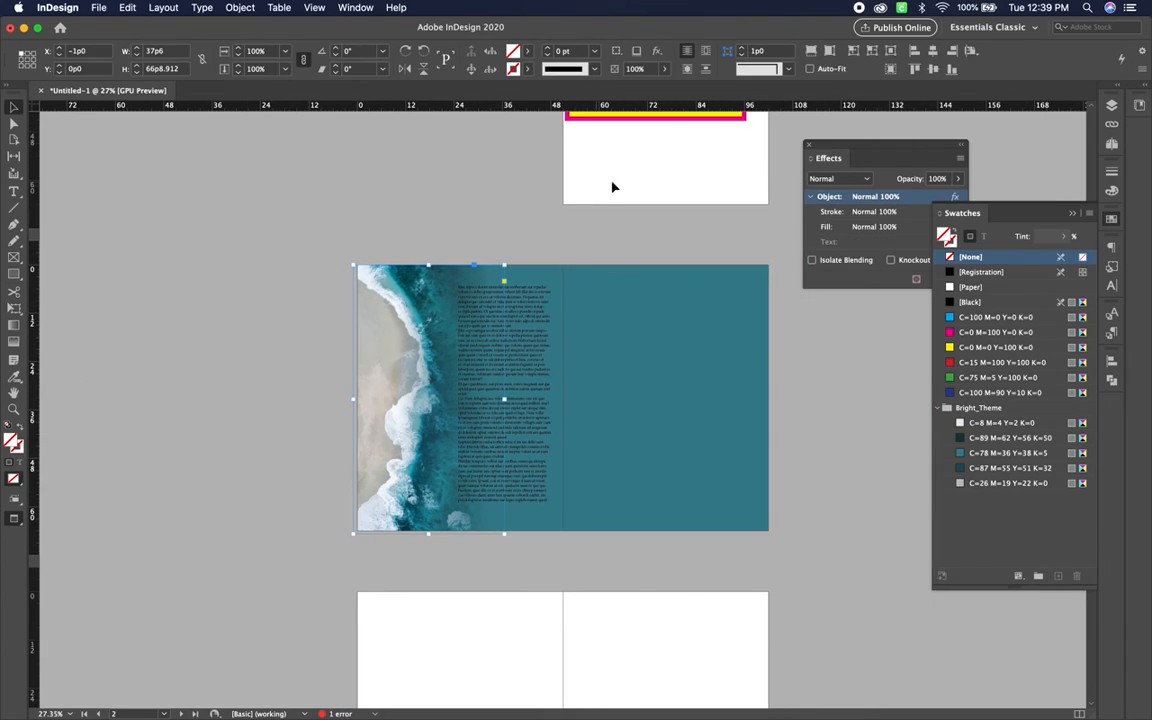
pyautogui.click(648, 119)
pyautogui.moveTo(637, 120); pyautogui.dragTo(648, 360)
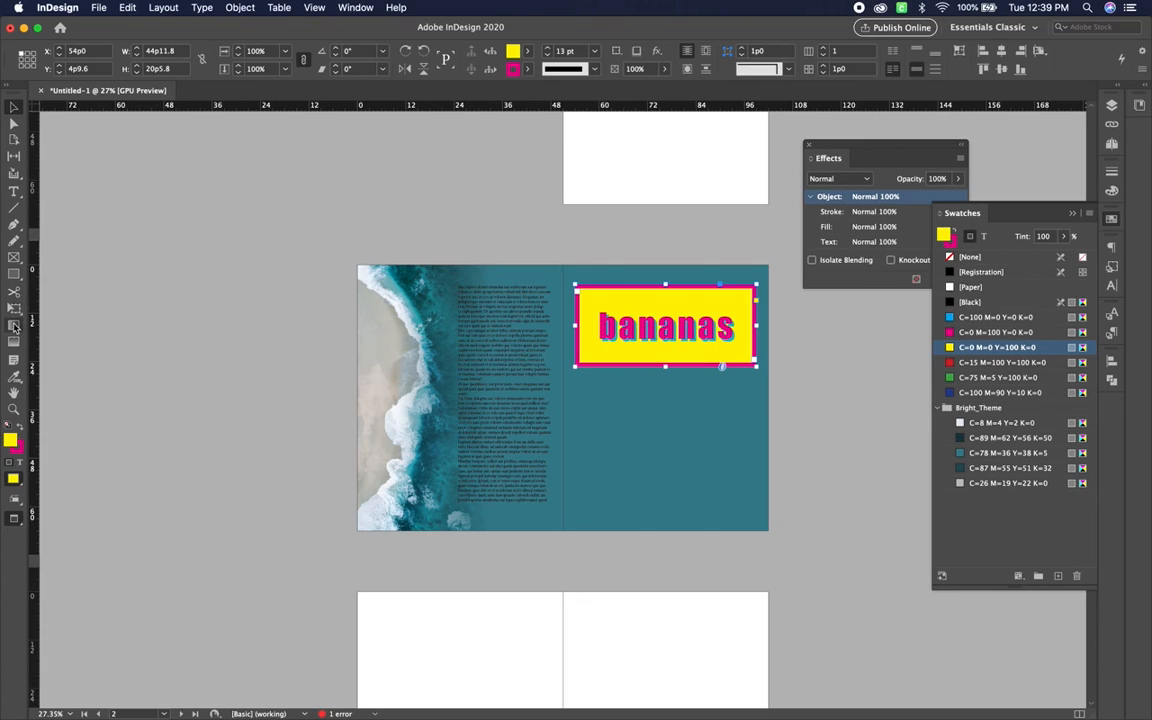
# - Try vertical white-to-black gradients on the "bananas" frame's fill with the Gradient Swatch Tool, and restore the yellow fill
pyautogui.click(14, 326)
pyautogui.moveTo(677, 340); pyautogui.dragTo(673, 367)
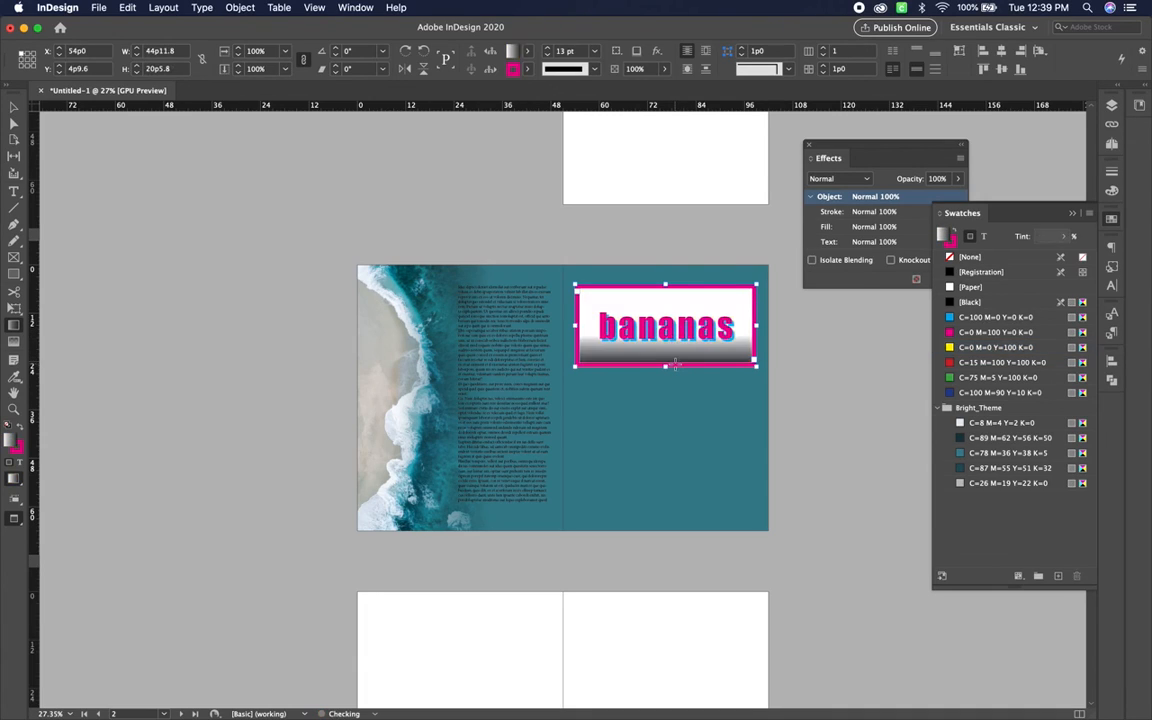
pyautogui.press('super+z')
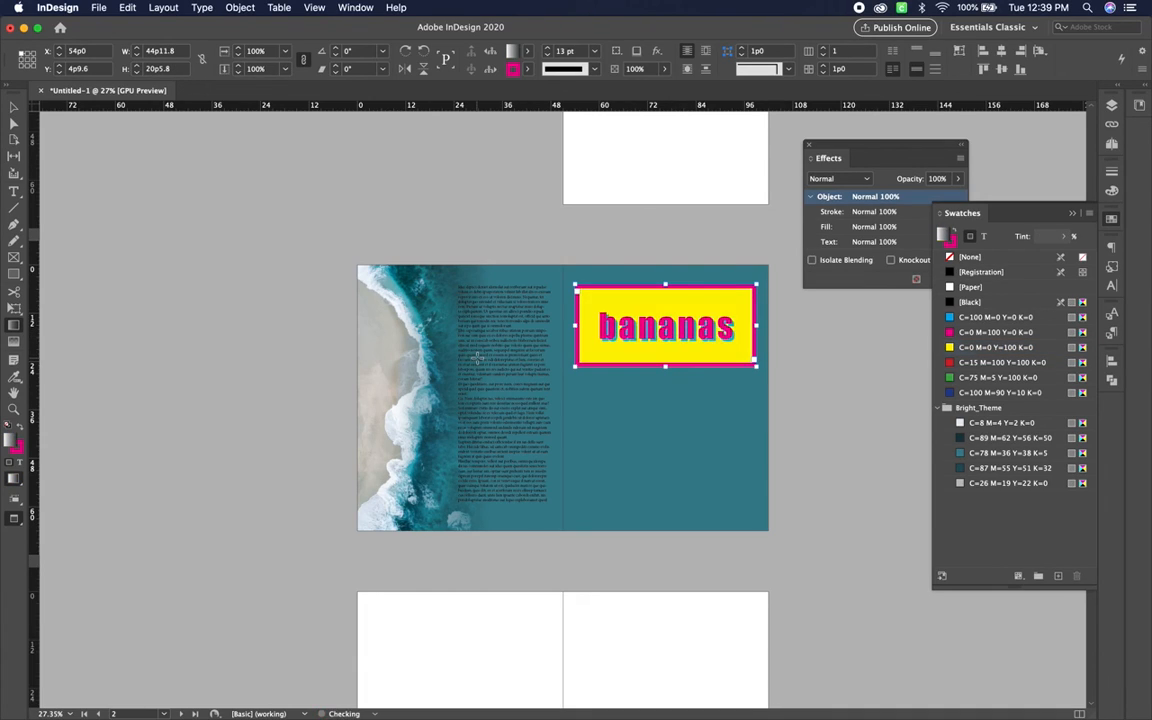
pyautogui.press('super+z')
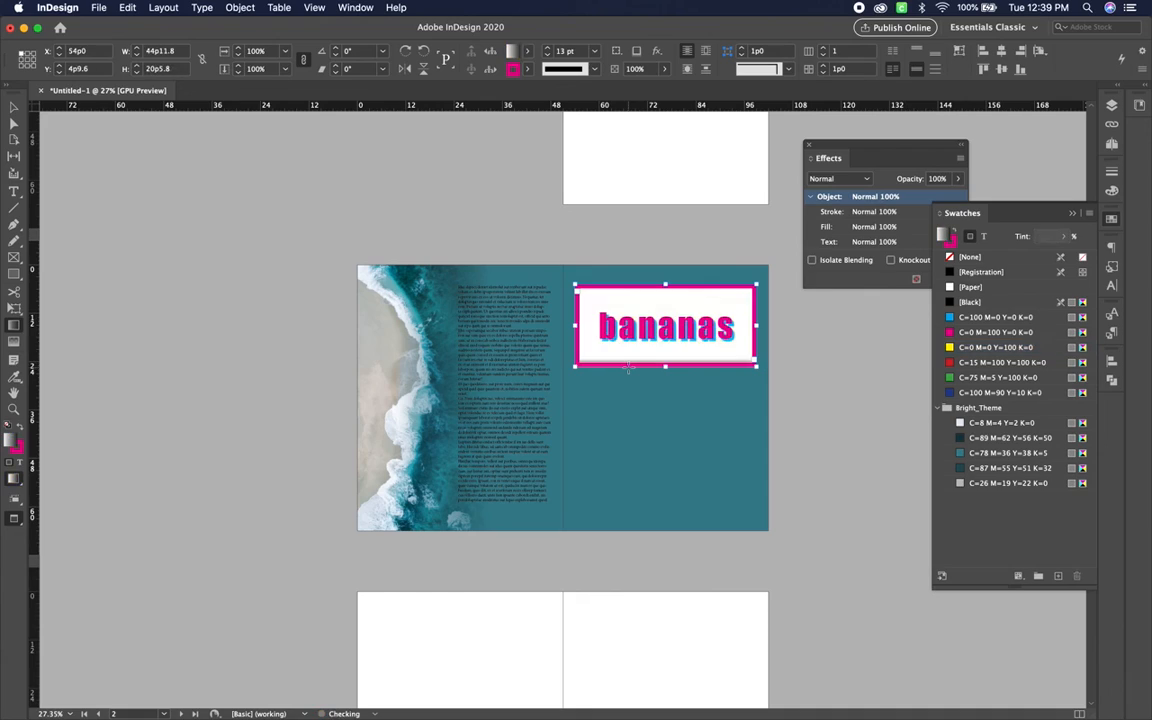
pyautogui.press('super+shift+z')
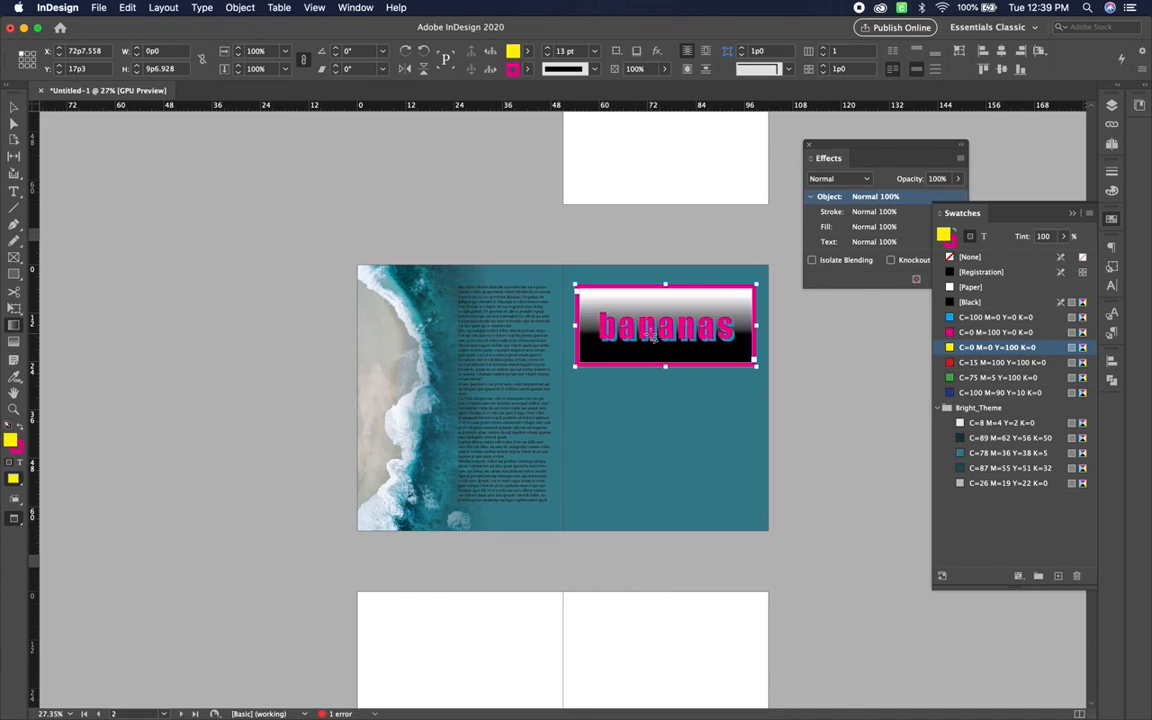
pyautogui.press('super+shift+z')
pyautogui.press('super+z')
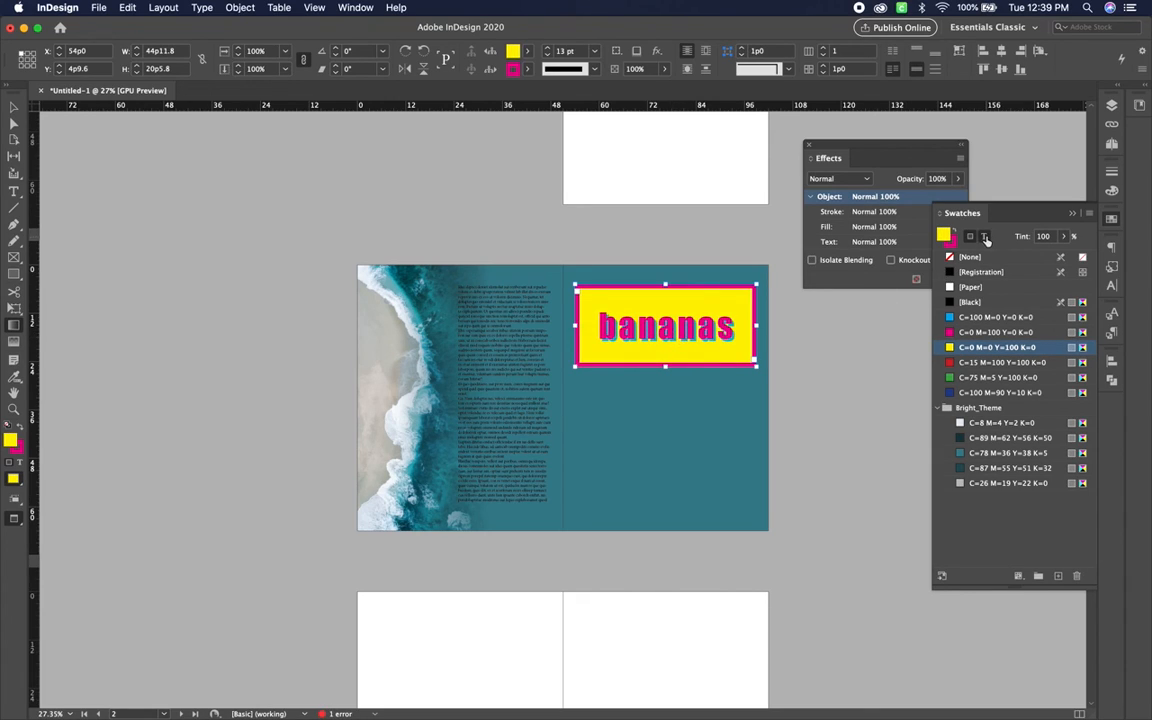
# - Try a gradient on the "bananas" text itself, and return the text to the solid magenta C=0 M=100 Y=0 K=0
pyautogui.click(986, 240)
pyautogui.press('.')
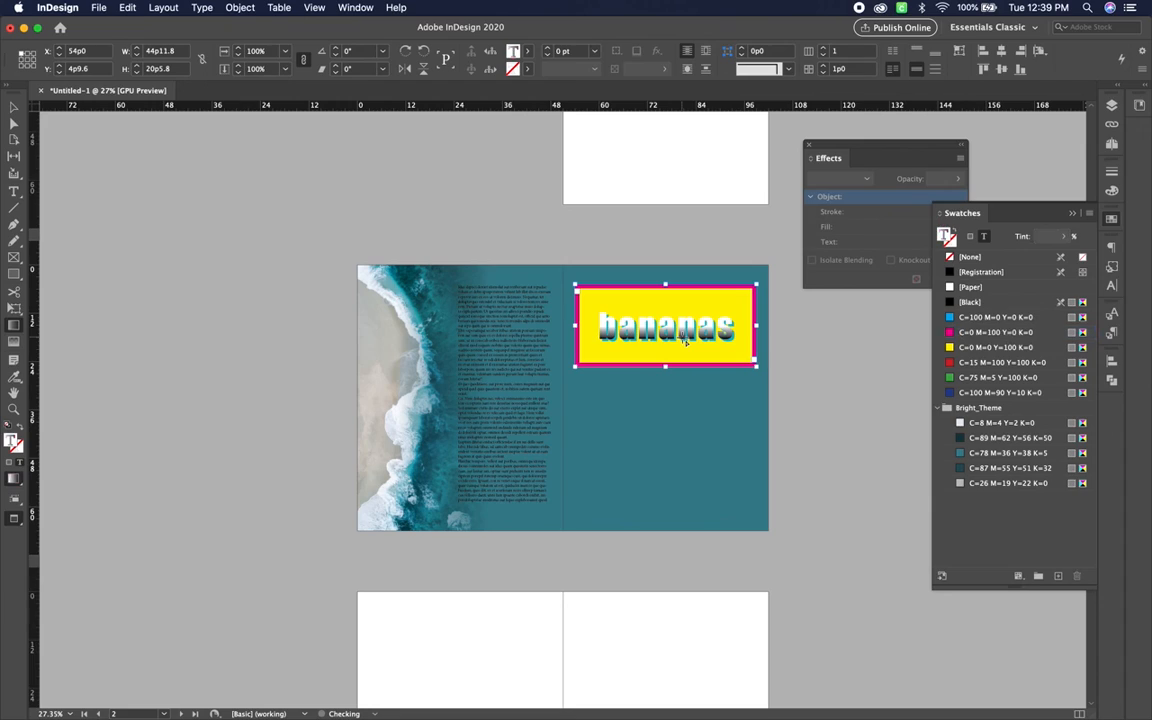
pyautogui.press(',')
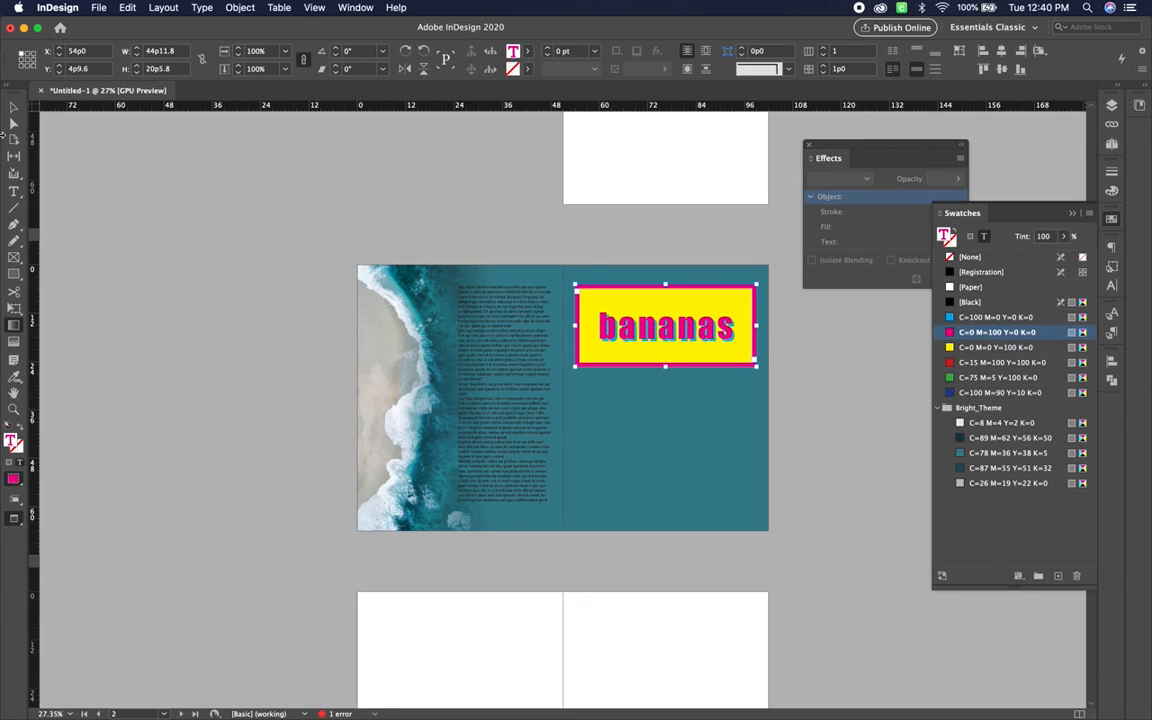
# - Delete the yellow "bananas" frame from page 3
pyautogui.click(14, 190)
pyautogui.click(612, 415)
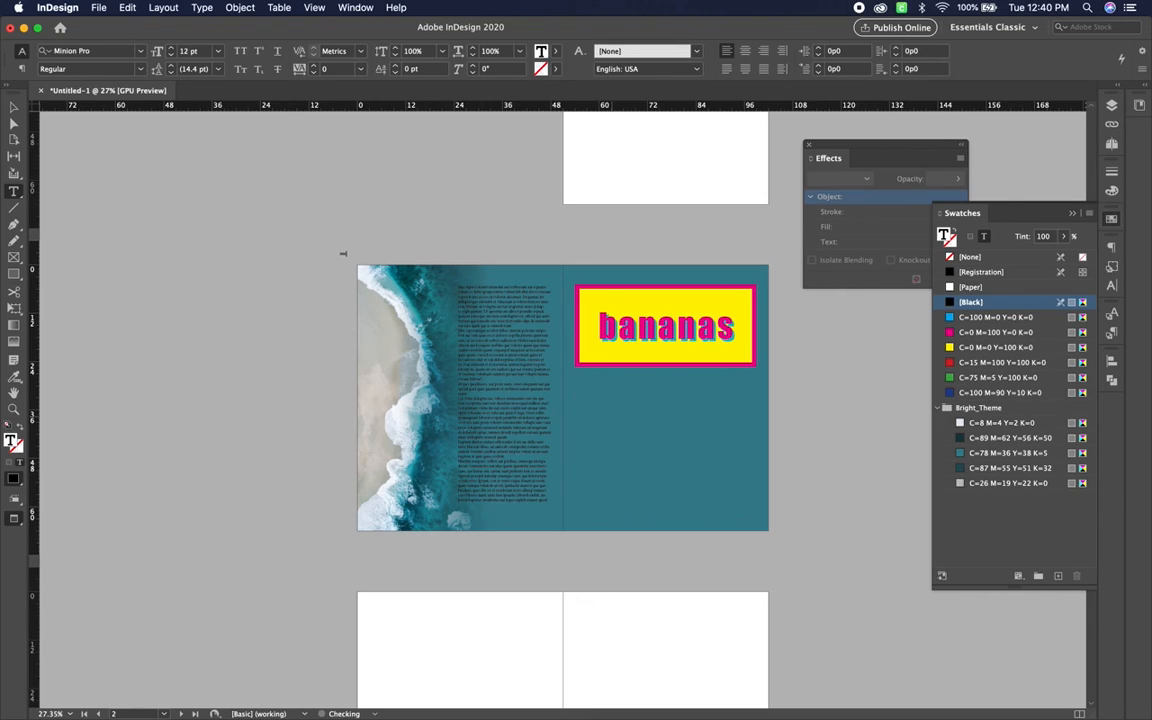
pyautogui.click(14, 106)
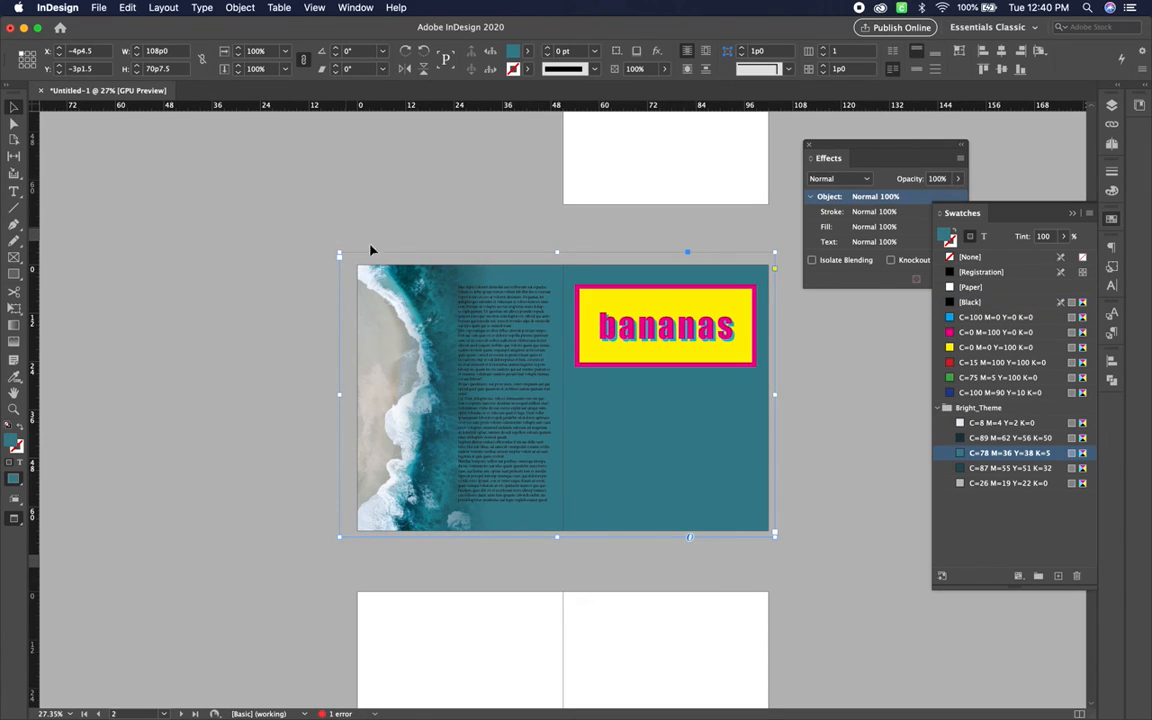
pyautogui.click(648, 342)
pyautogui.press('Delete')
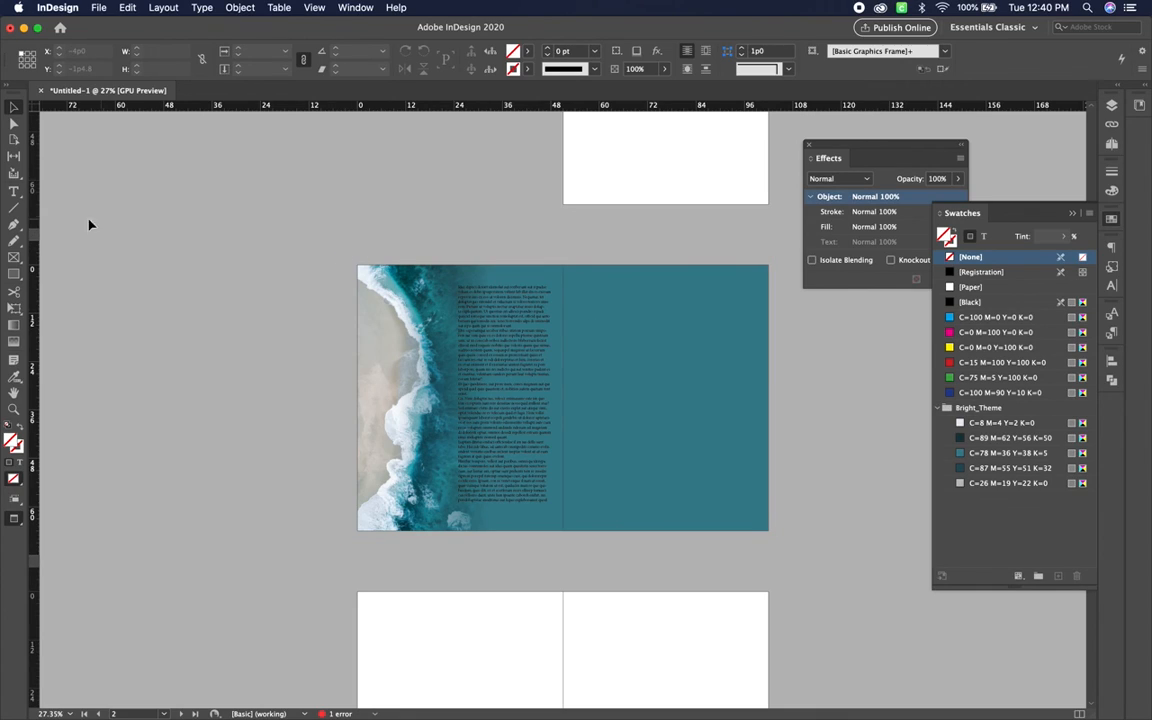
# - Create a text frame about 45p0 by 30p9.6 across the upper part of page 3 with the text OCEAN
pyautogui.click(13, 193)
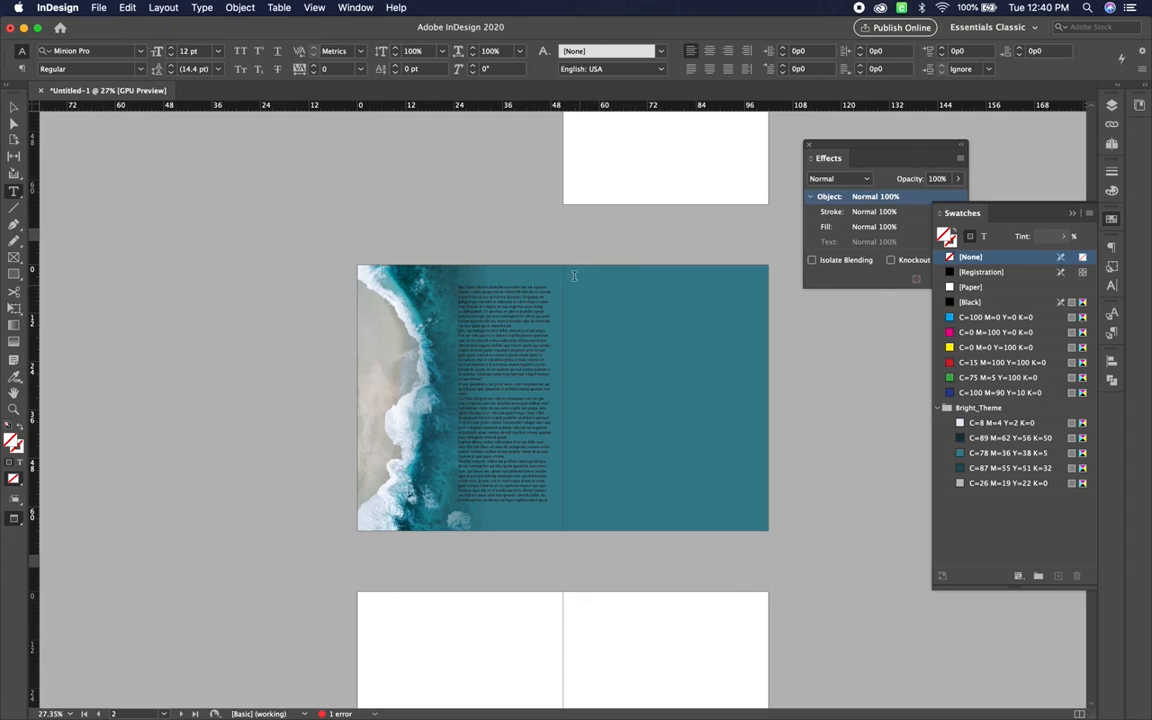
pyautogui.moveTo(568, 250); pyautogui.dragTo(745, 370)
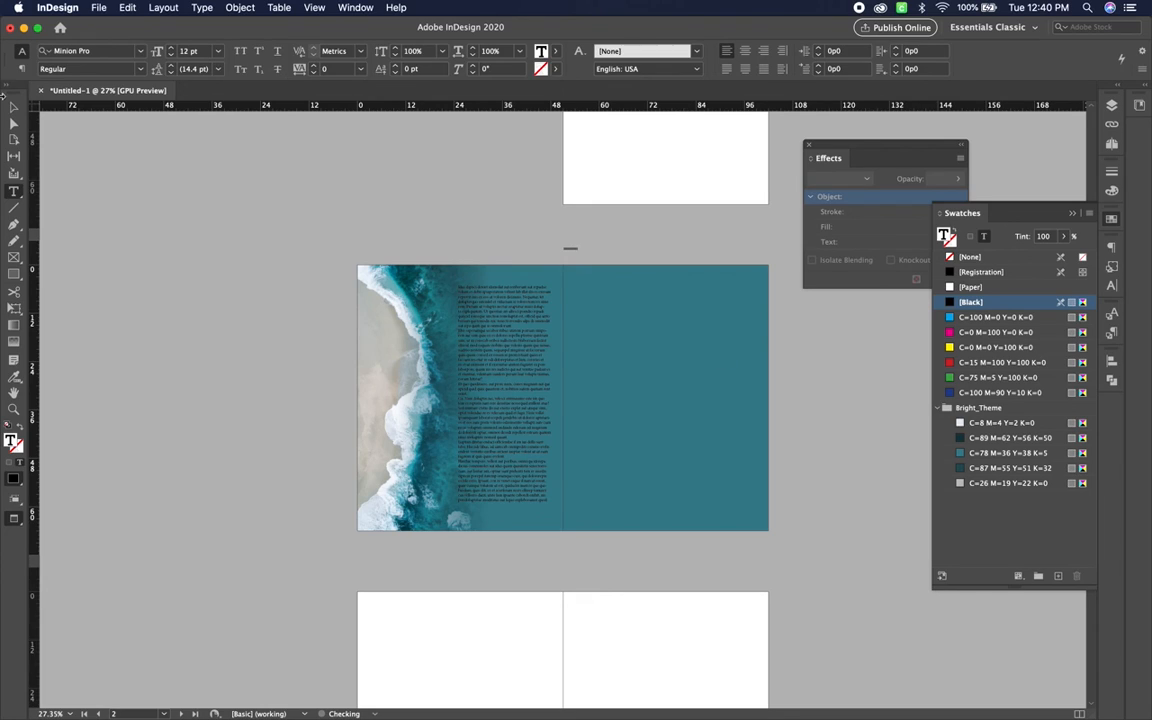
pyautogui.click(14, 106)
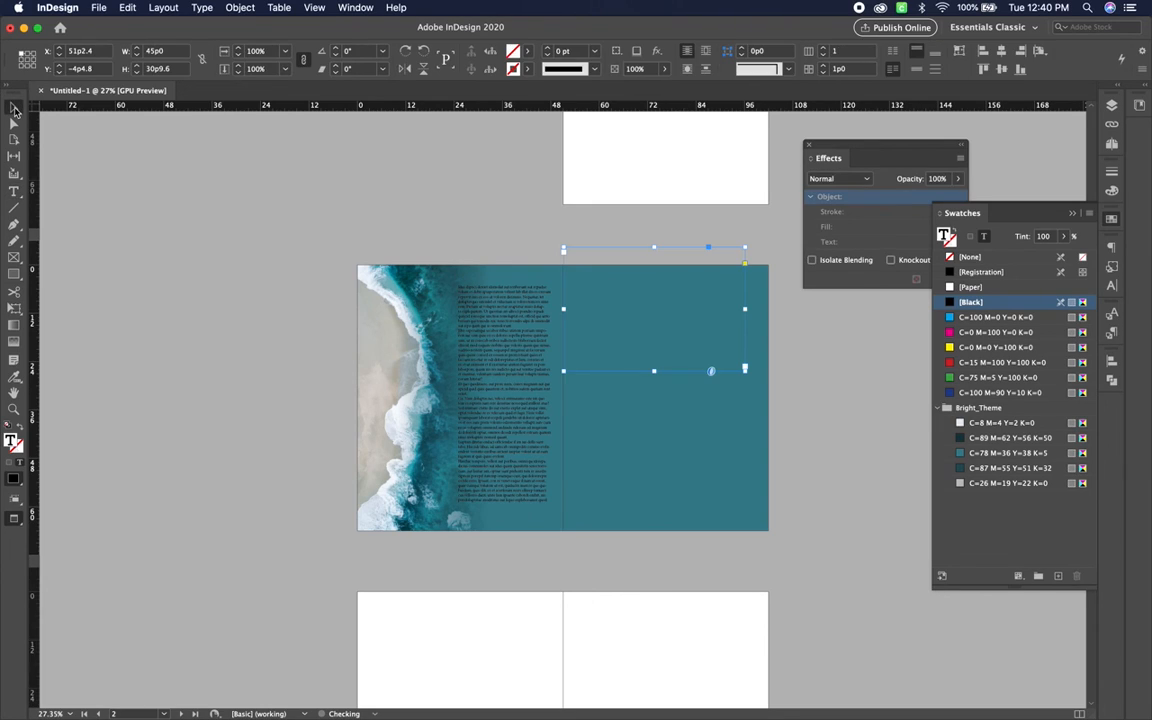
# - Apply the Headings character style to the new text frame on page 3
pyautogui.press('super+t')
pyautogui.click(1112, 312)
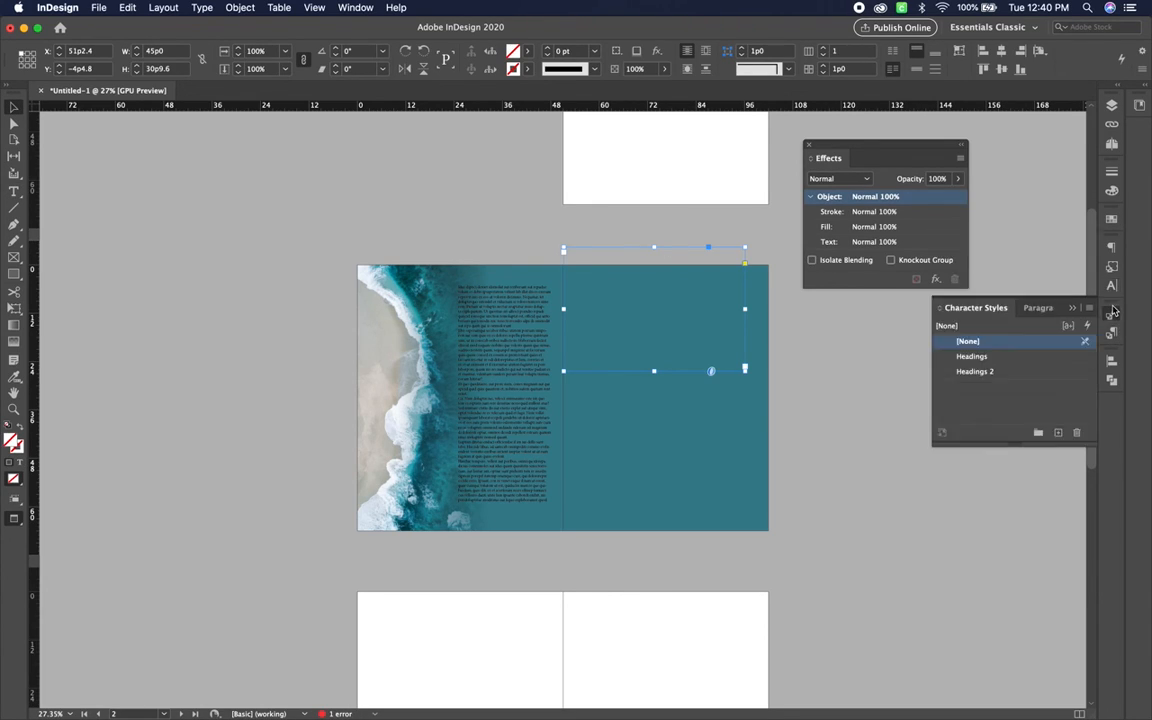
pyautogui.click(1003, 358)
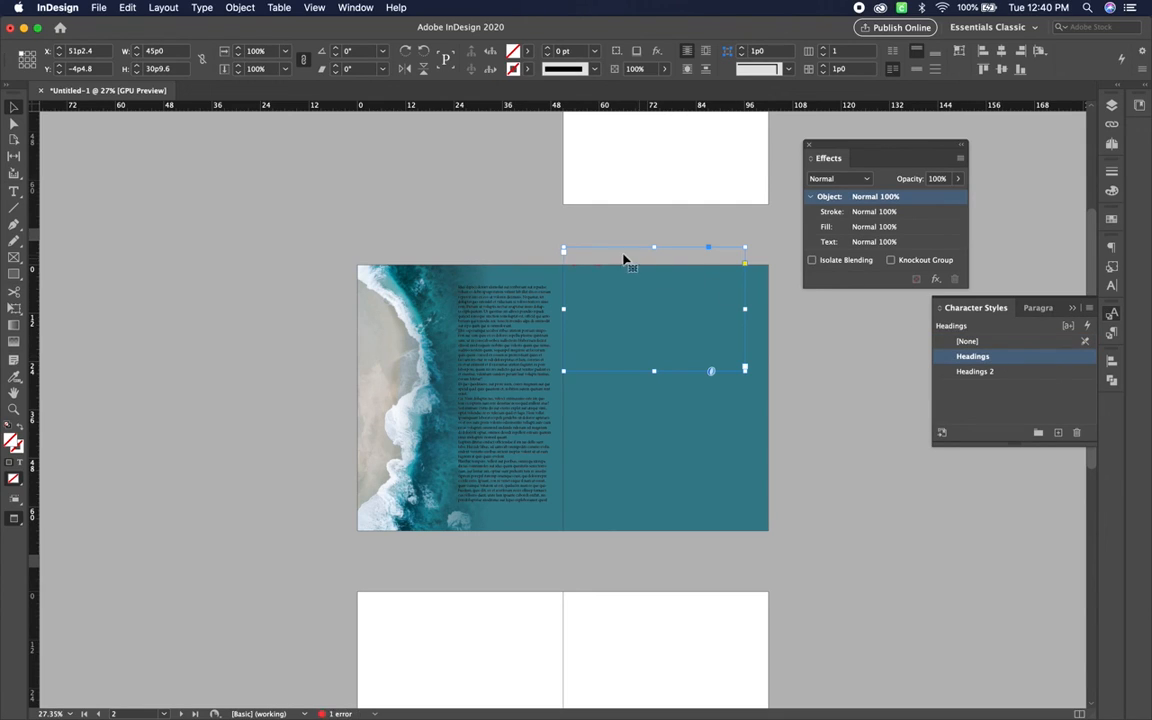
# - Move the OCEAN frame to about X 54p6, Y 5p0 on page 3 and change its character style to Headings 2
pyautogui.moveTo(617, 254); pyautogui.dragTo(632, 298)
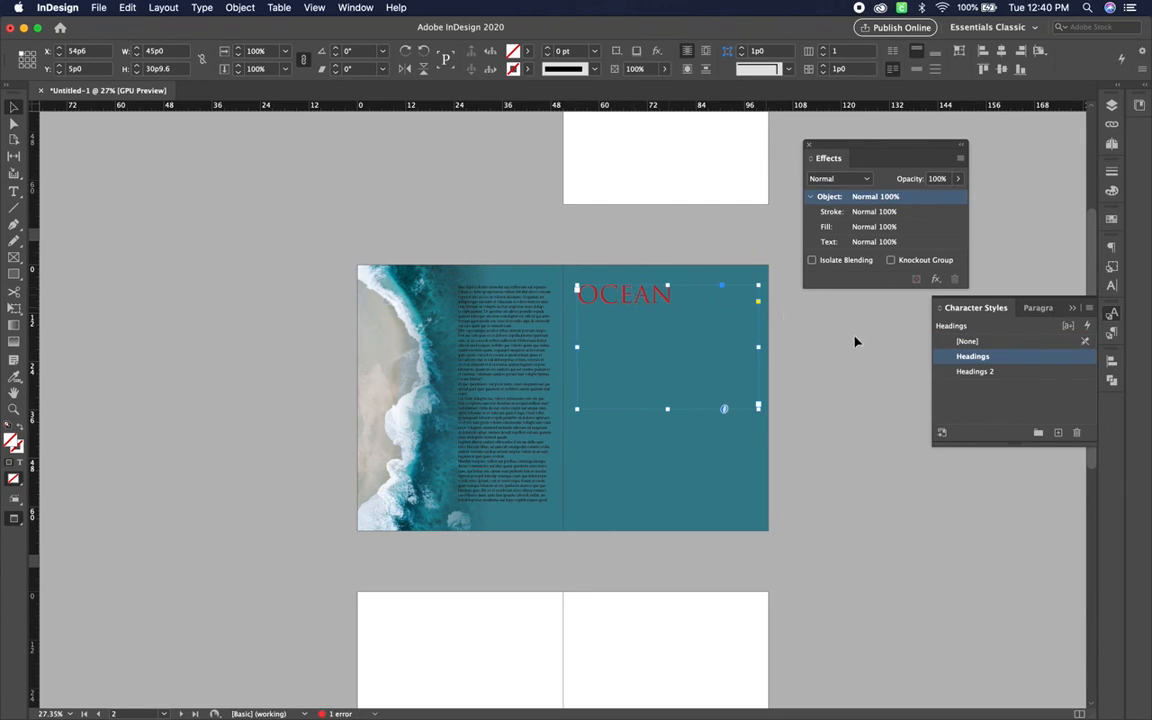
pyautogui.click(974, 373)
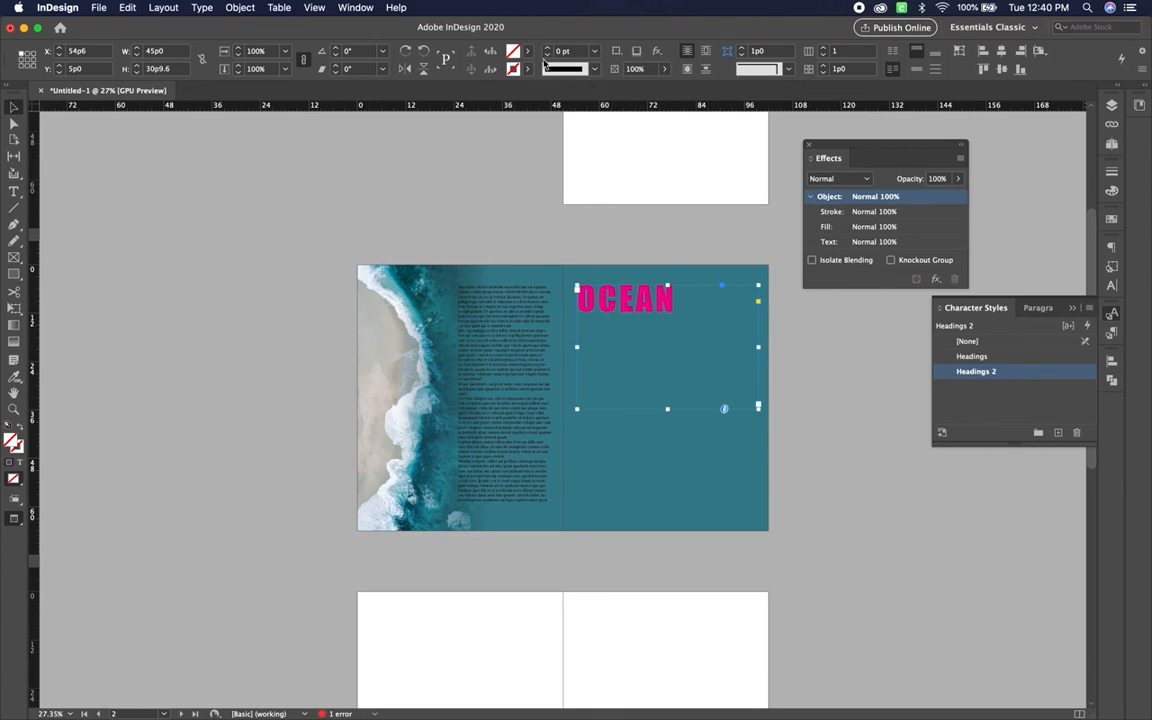
# - Change the text fill of the OCEAN heading on page 3 to [Paper]
pyautogui.click(20, 463)
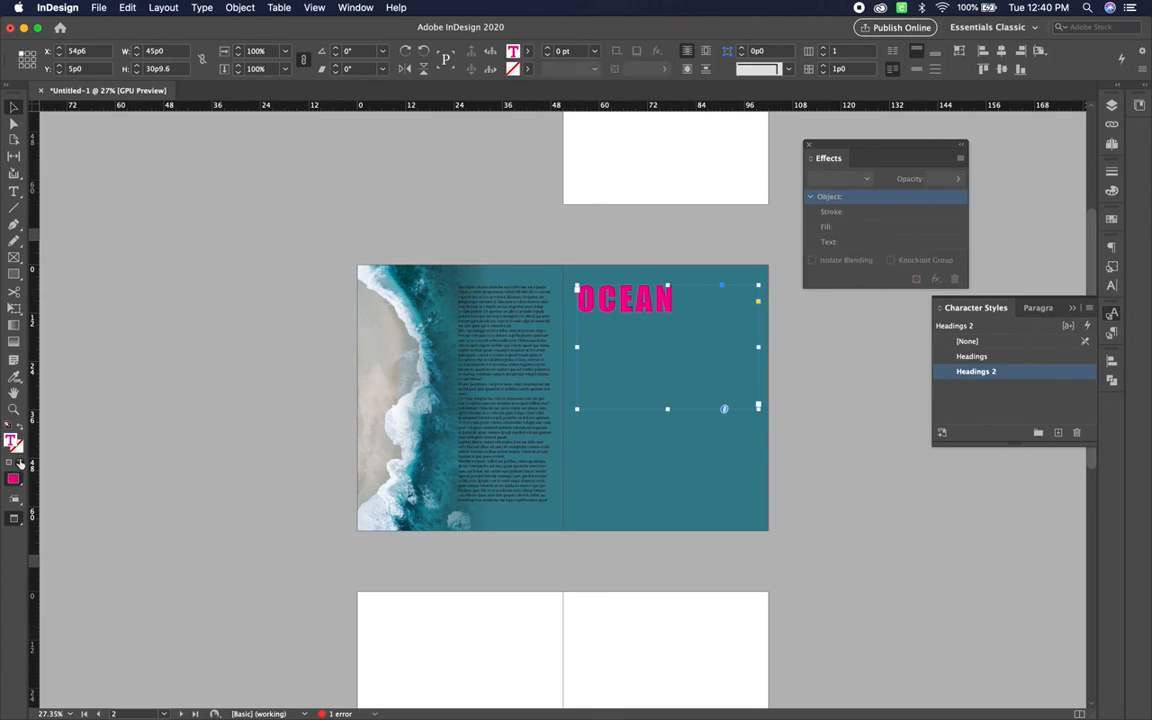
pyautogui.click(513, 51)
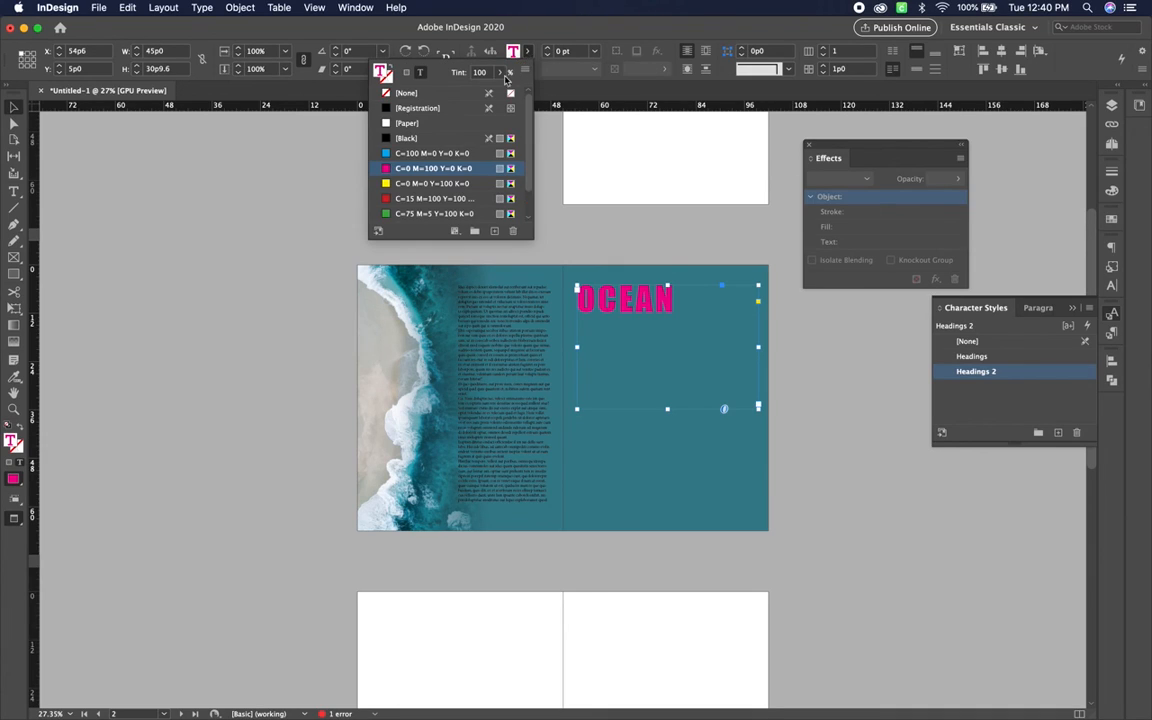
pyautogui.click(447, 122)
pyautogui.click(236, 211)
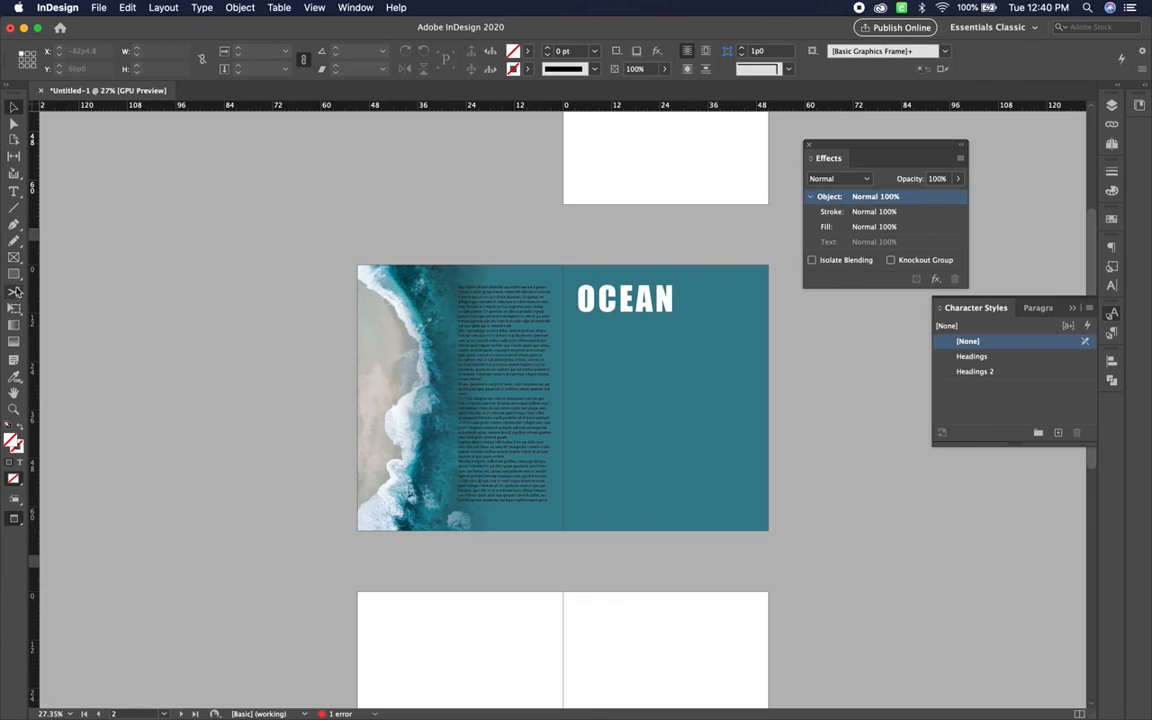
# - Fade the lower part of the OCEAN heading with a short vertical Gradient Feather
pyautogui.click(14, 340)
pyautogui.click(640, 299)
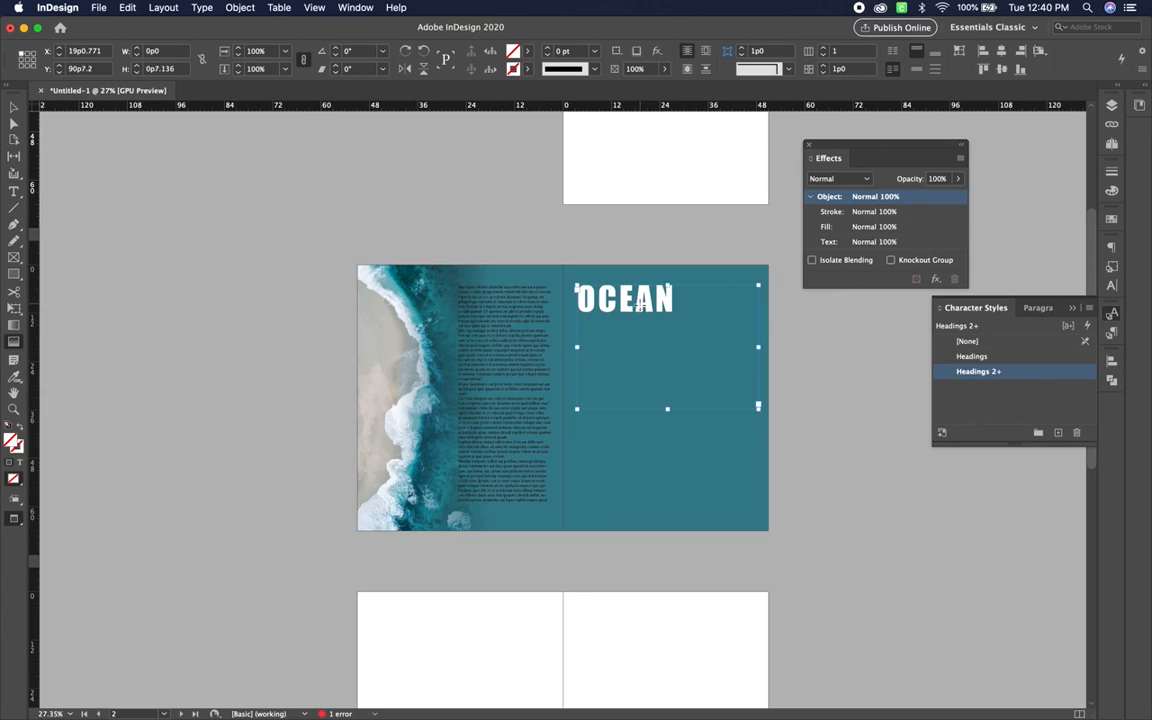
pyautogui.moveTo(640, 299); pyautogui.dragTo(641, 311)
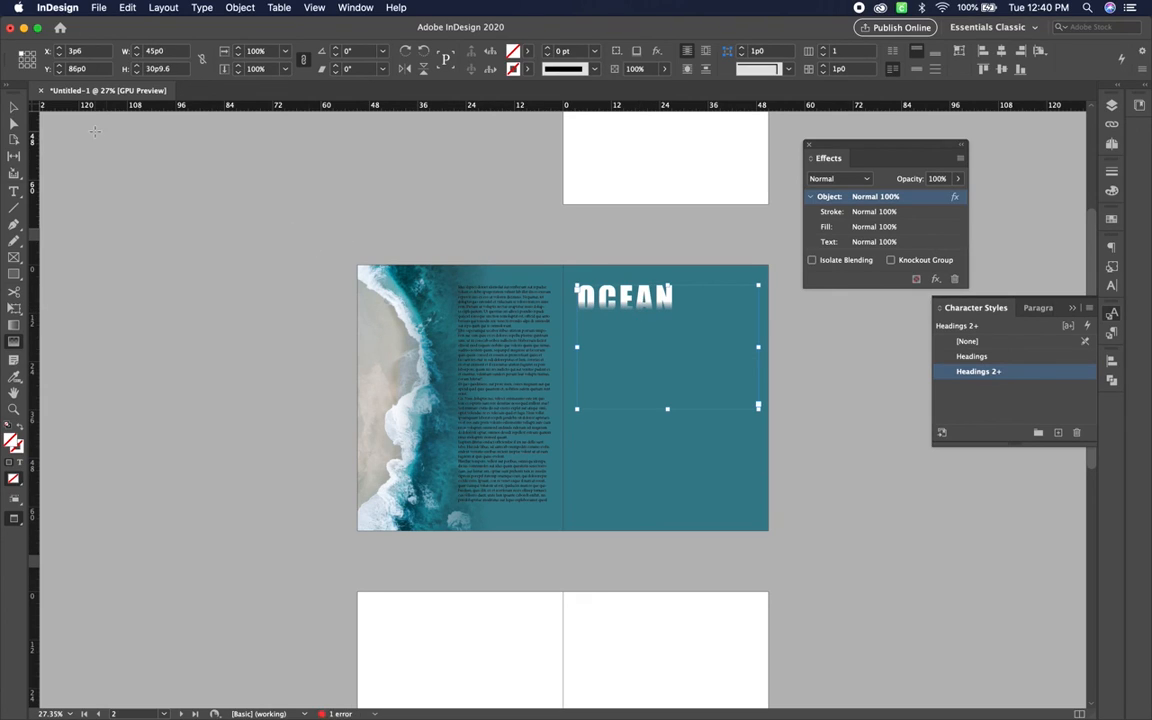
pyautogui.click(14, 107)
pyautogui.click(244, 206)
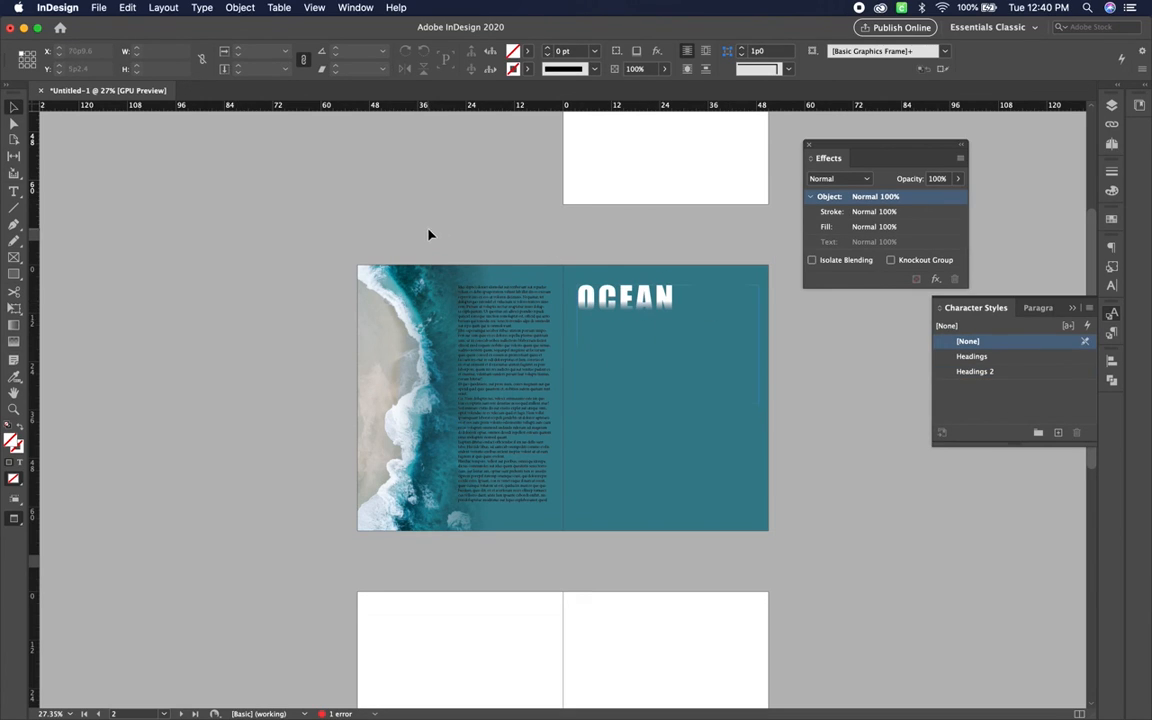
# - Apply a short vertical Gradient Feather to the yellow "coconut" frame on page 1 so its lower part fades out
pyautogui.scroll(5, 561, 193)
pyautogui.click(590, 196)
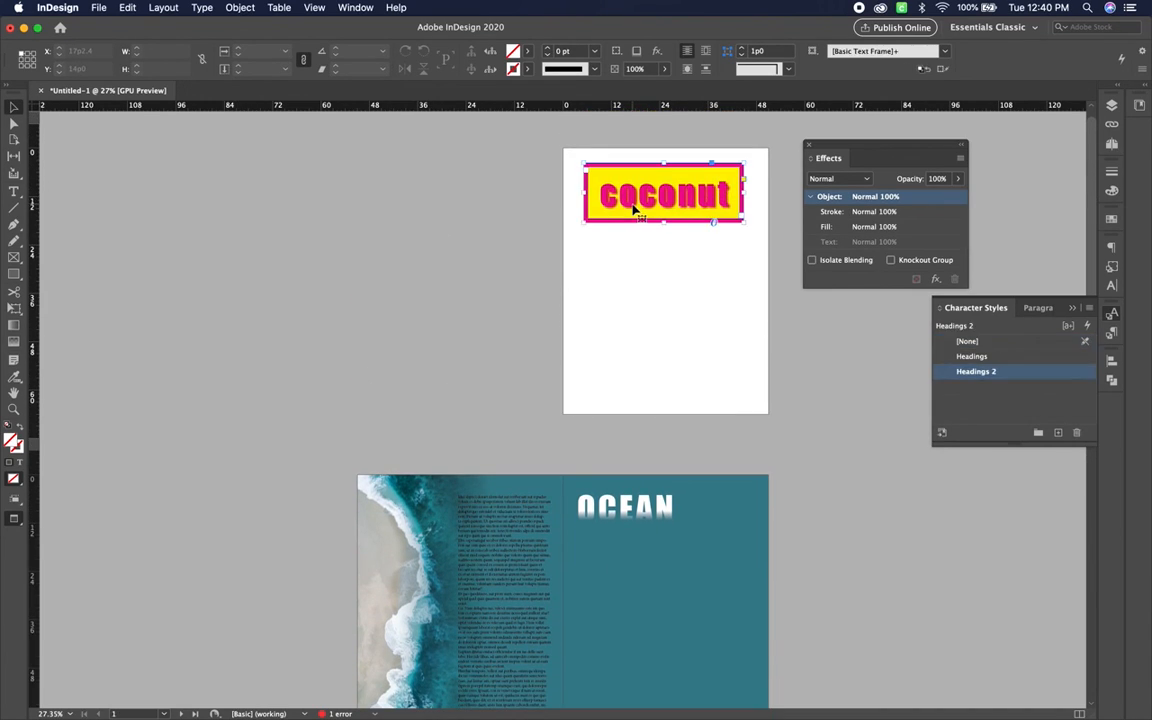
pyautogui.click(20, 343)
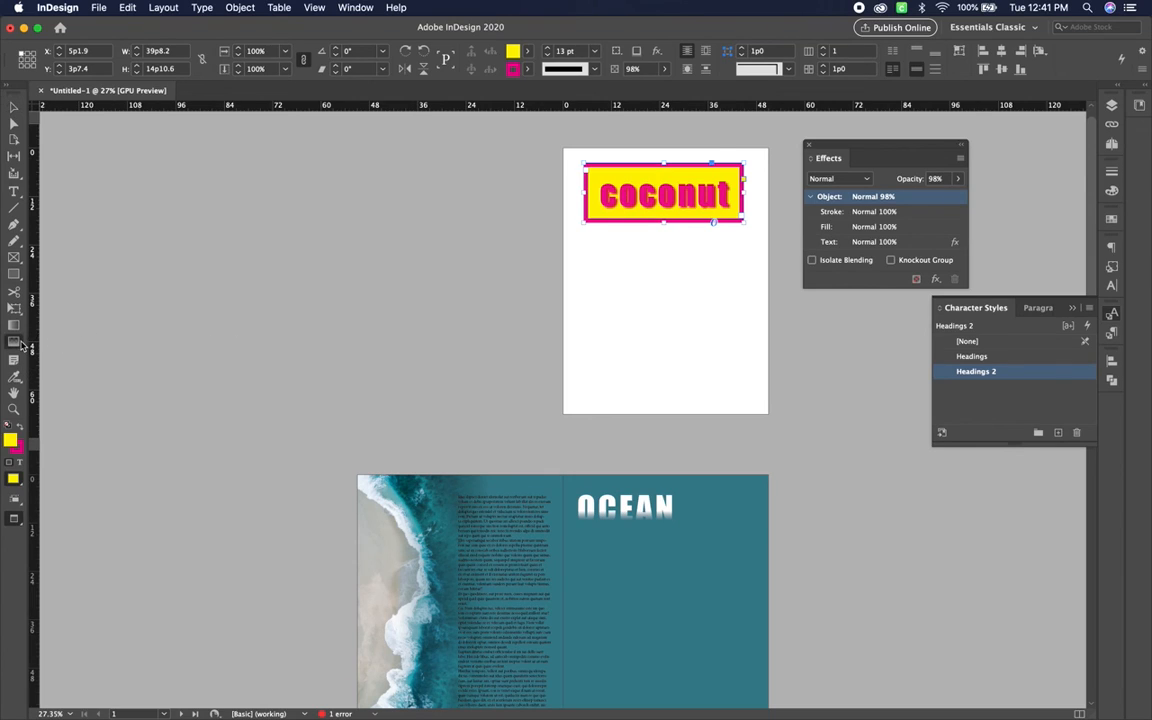
pyautogui.moveTo(656, 206)
pyautogui.mouseDown()
pyautogui.moveTo(653, 223)
pyautogui.moveTo(646, 214)
pyautogui.mouseUp()
pyautogui.click(14, 106)
pyautogui.click(272, 188)
# - Move the "coconut" frame from page 1 onto page 3, below the OCEAN heading
pyautogui.moveTo(676, 197); pyautogui.dragTo(678, 592)
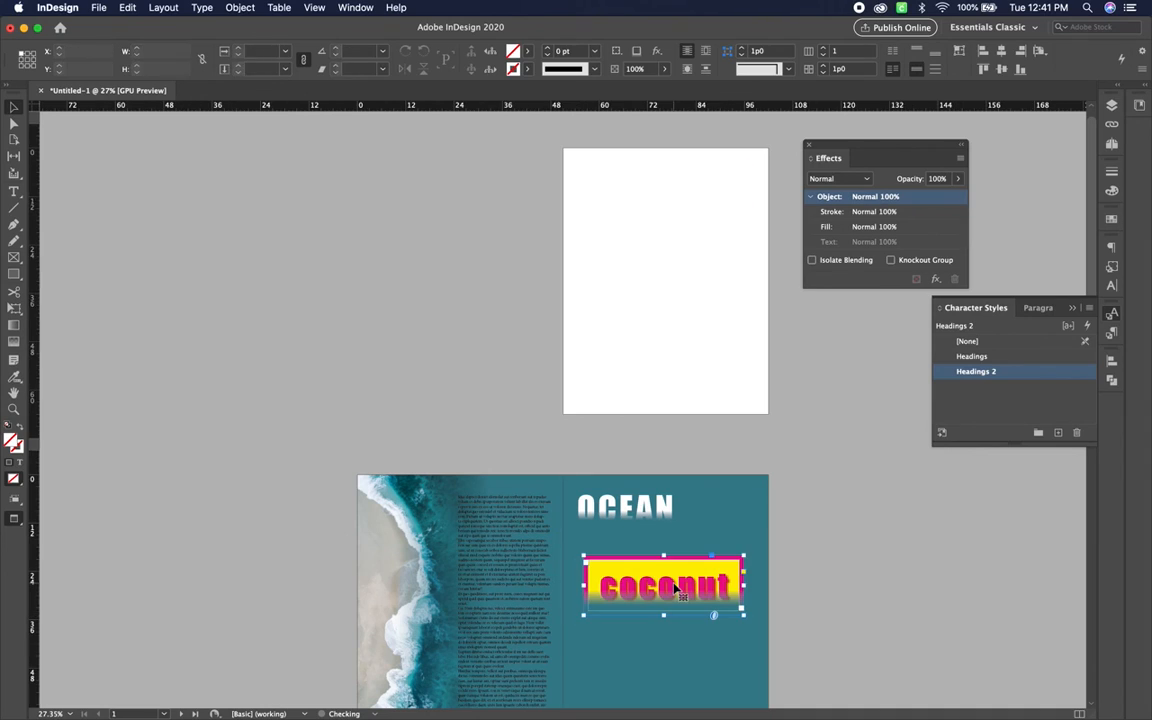
pyautogui.click(372, 335)
pyautogui.scroll(-5, 372, 335)
pyautogui.scroll(-2, 700, 484)
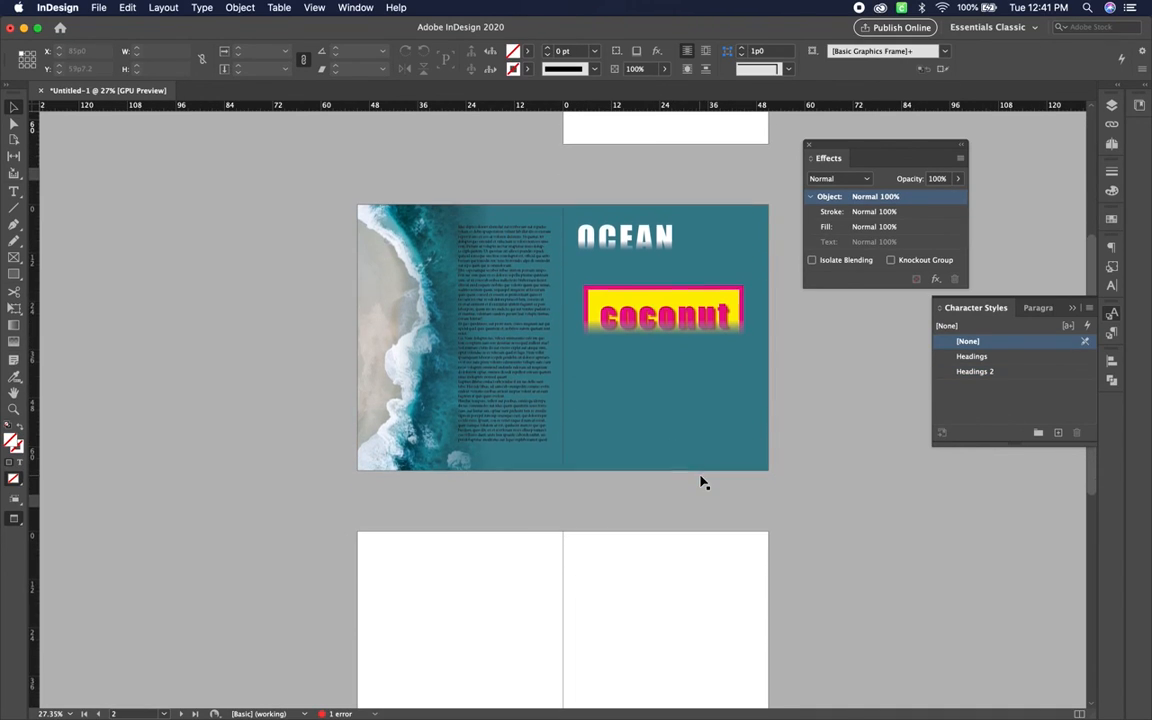
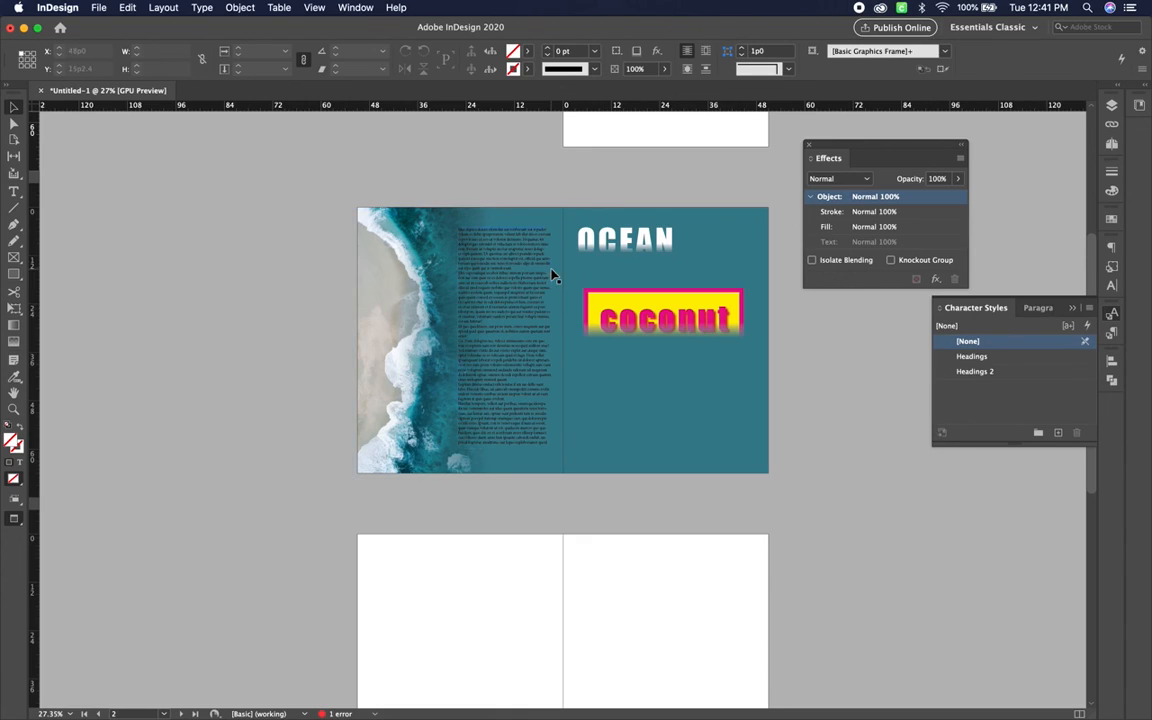
# - Delete the "coconut" frame and shorten the body text frame on page 2 from its top edge to about 44p4 high
pyautogui.click(678, 314)
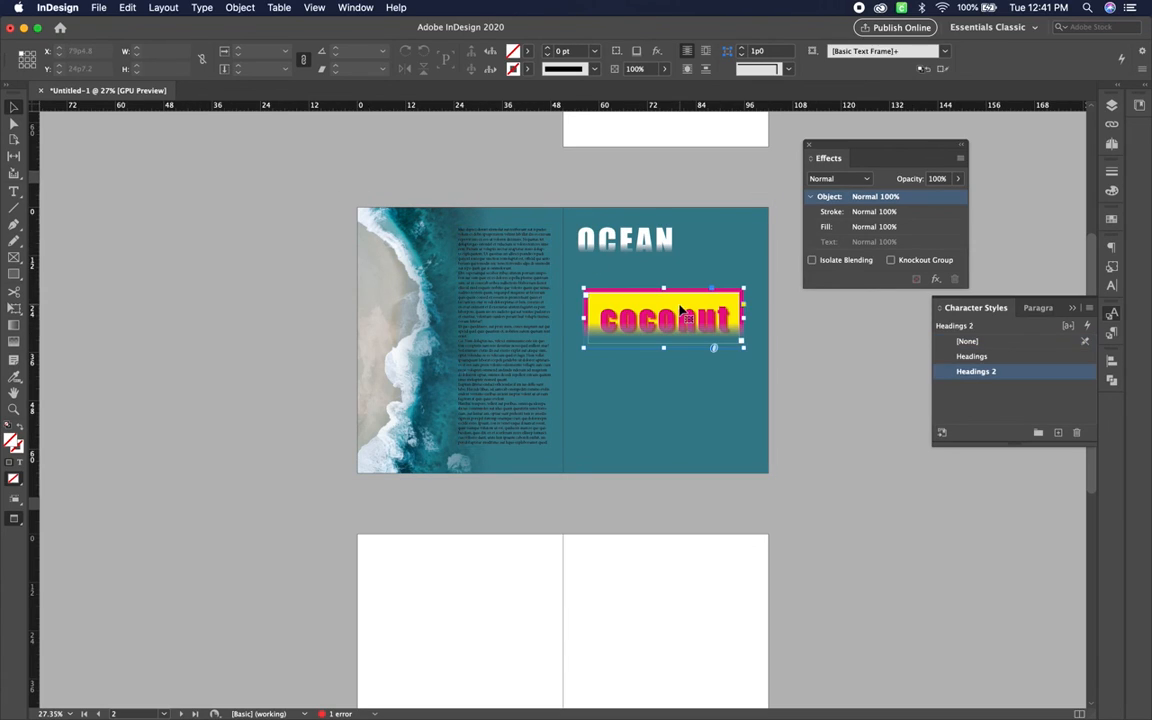
pyautogui.press('BackSpace')
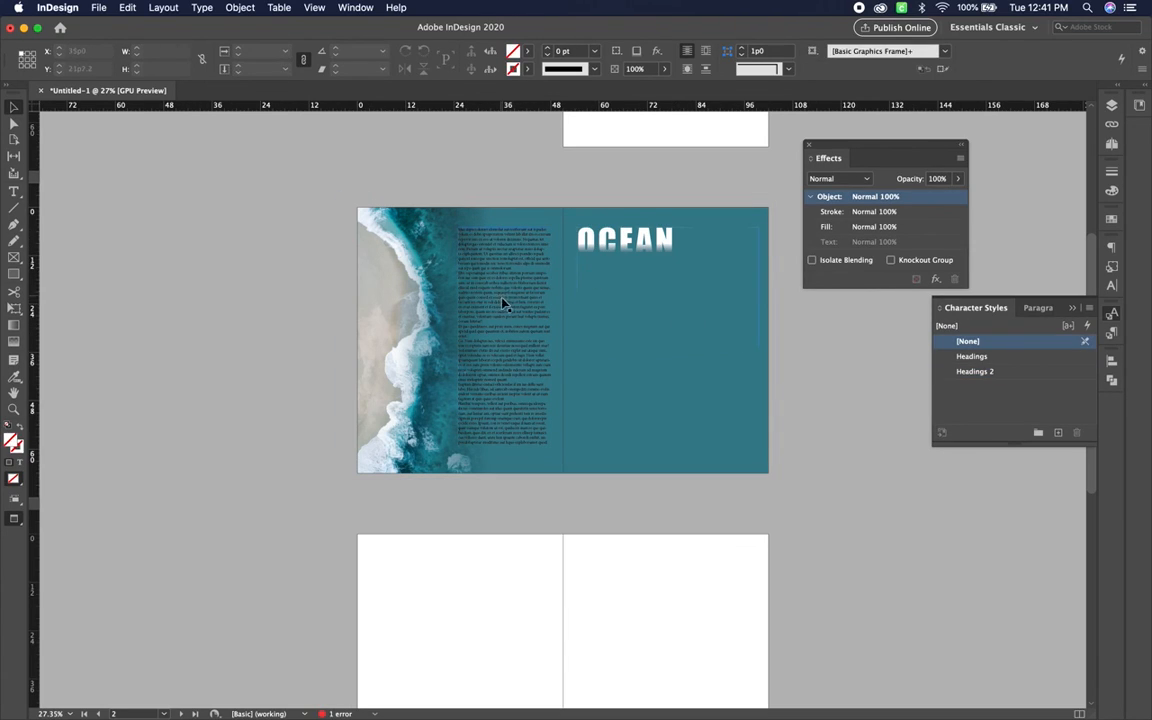
pyautogui.click(522, 324)
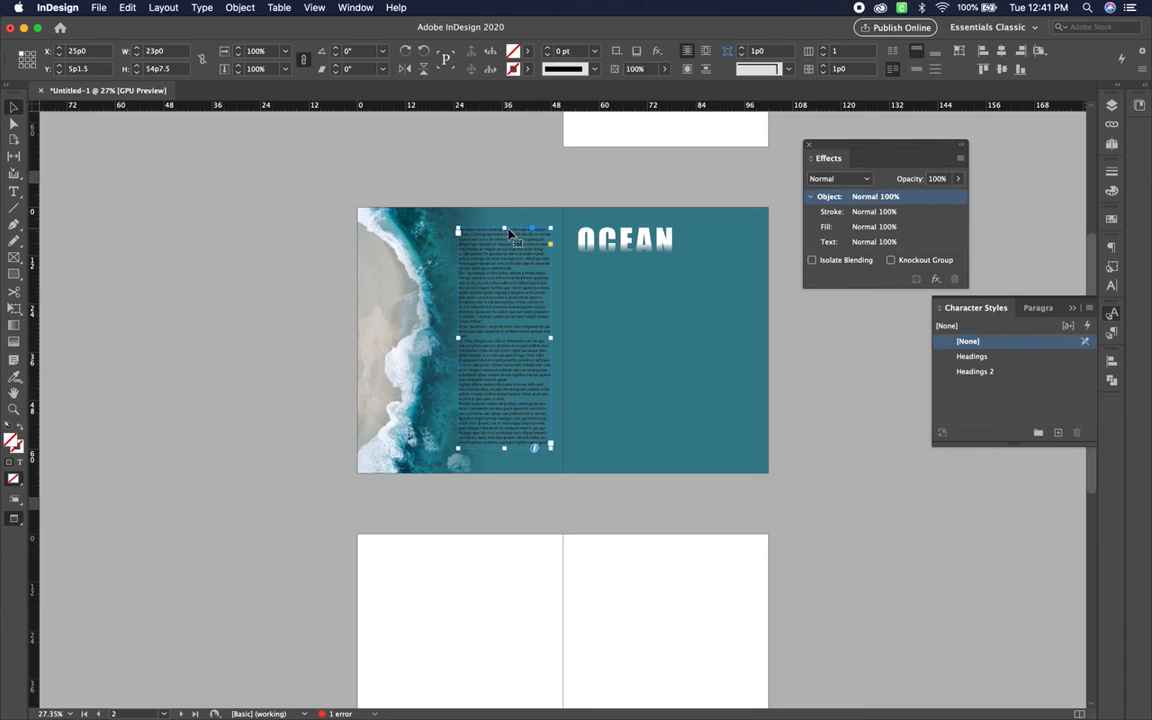
pyautogui.moveTo(505, 229); pyautogui.dragTo(510, 272)
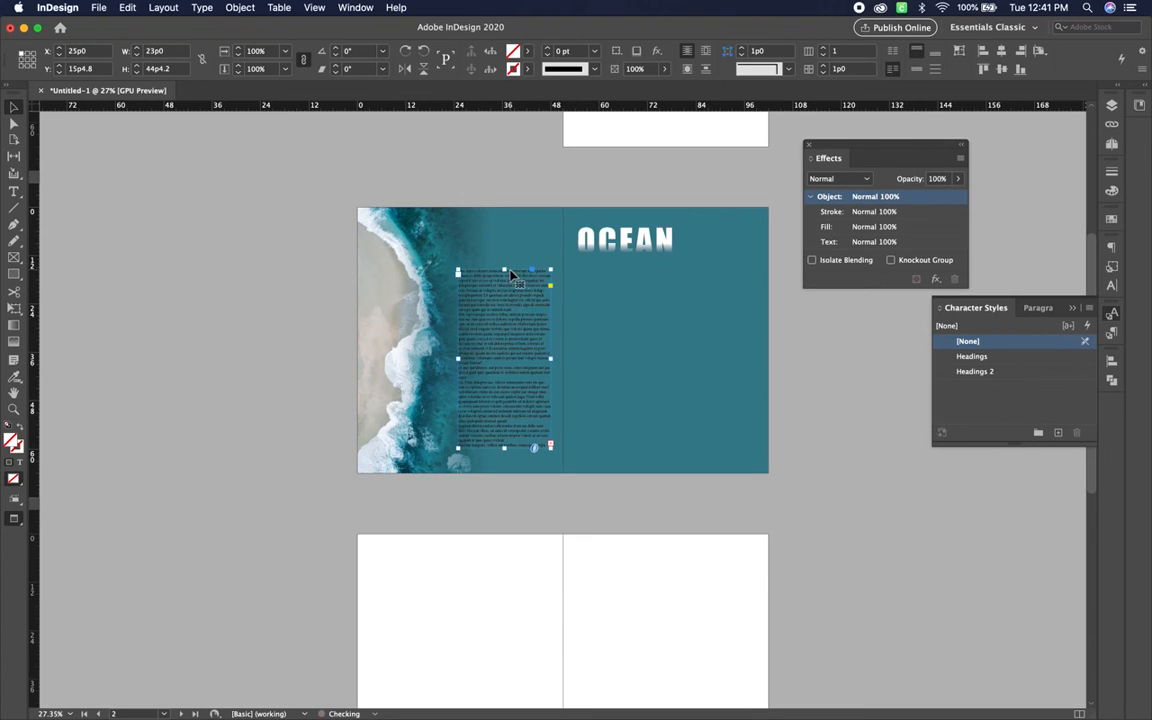
# - Move the OCEAN frame above the body text at about X 24p0, Y 3p0 and scale it with its text to about 138p11.8 by 95p1.5
pyautogui.moveTo(655, 248); pyautogui.dragTo(531, 242)
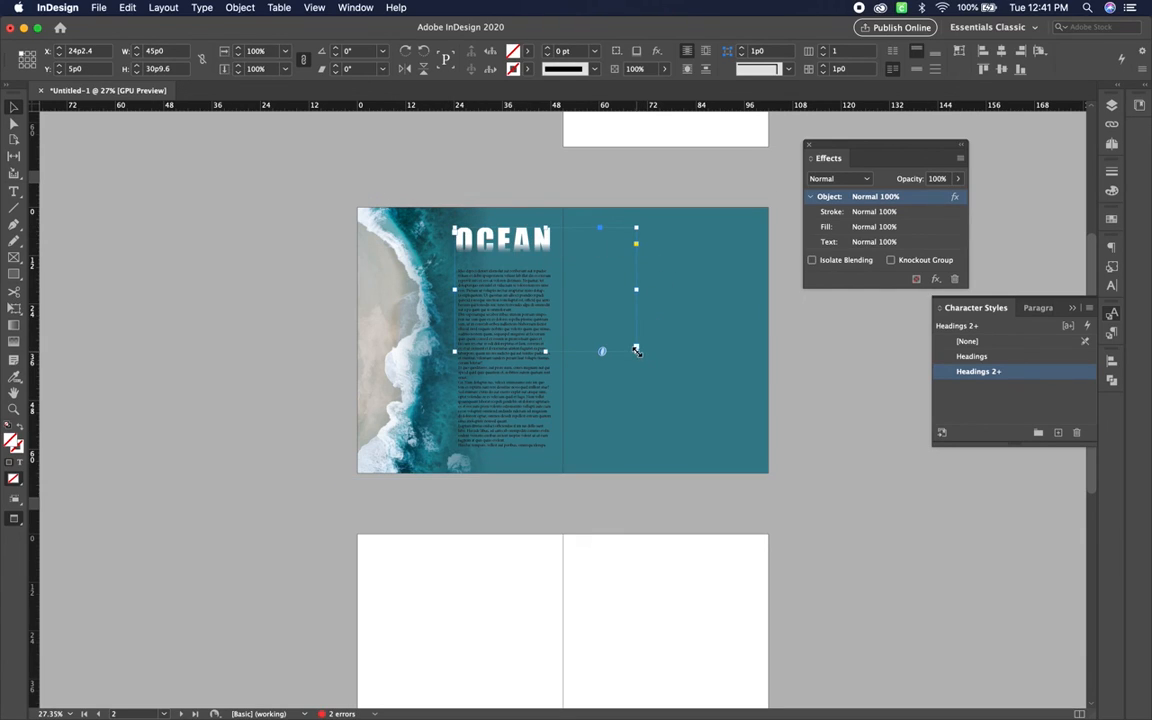
pyautogui.moveTo(636, 350); pyautogui.dragTo(727, 422)
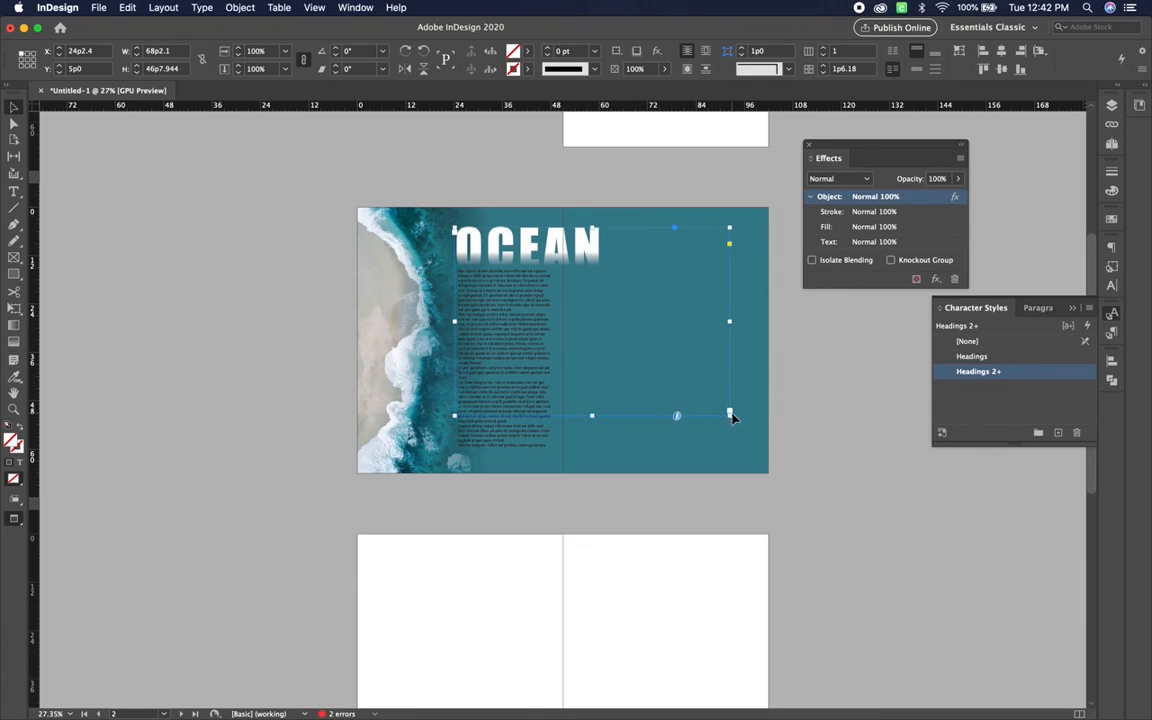
pyautogui.moveTo(731, 416); pyautogui.dragTo(1015, 608)
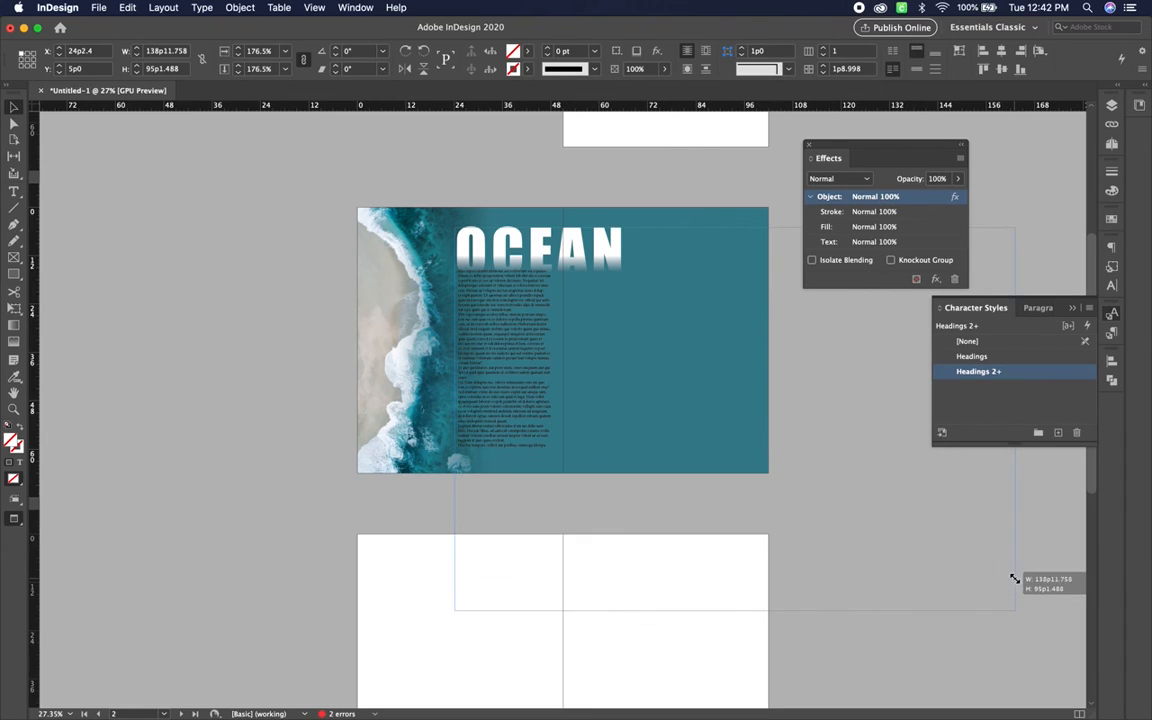
pyautogui.moveTo(606, 245); pyautogui.dragTo(613, 237)
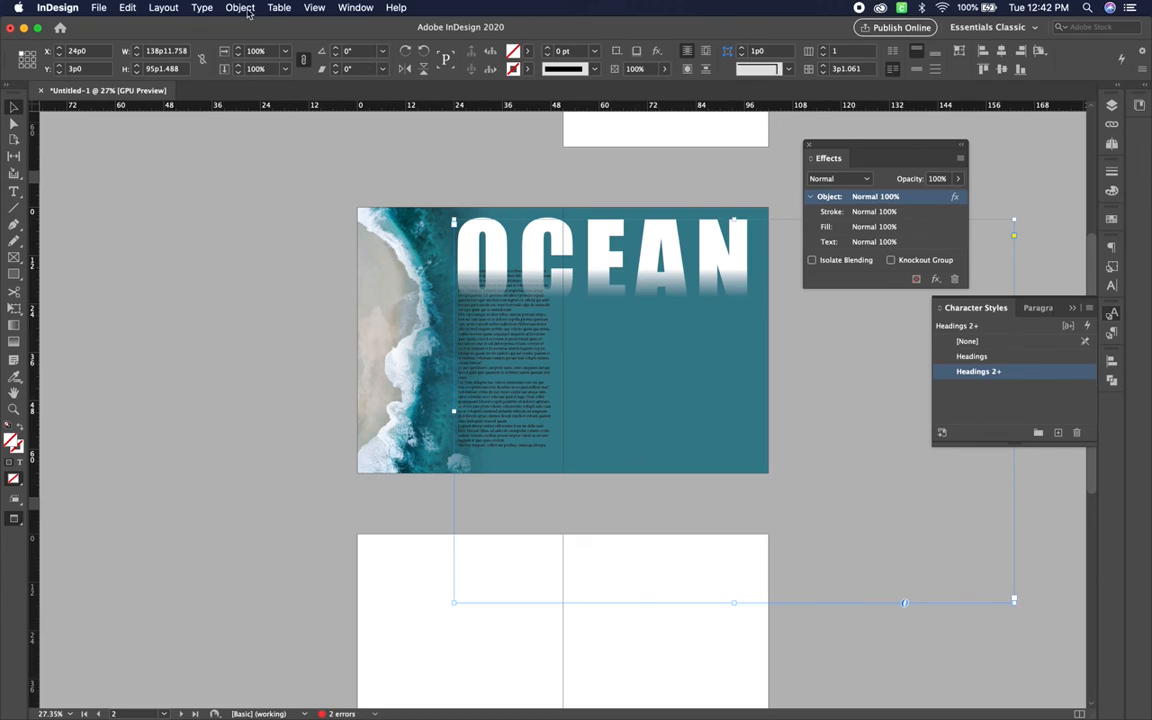
# - Send the OCEAN frame to the back of the spread and place the teal background frame behind it
pyautogui.click(239, 8)
pyautogui.moveTo(252, 50)
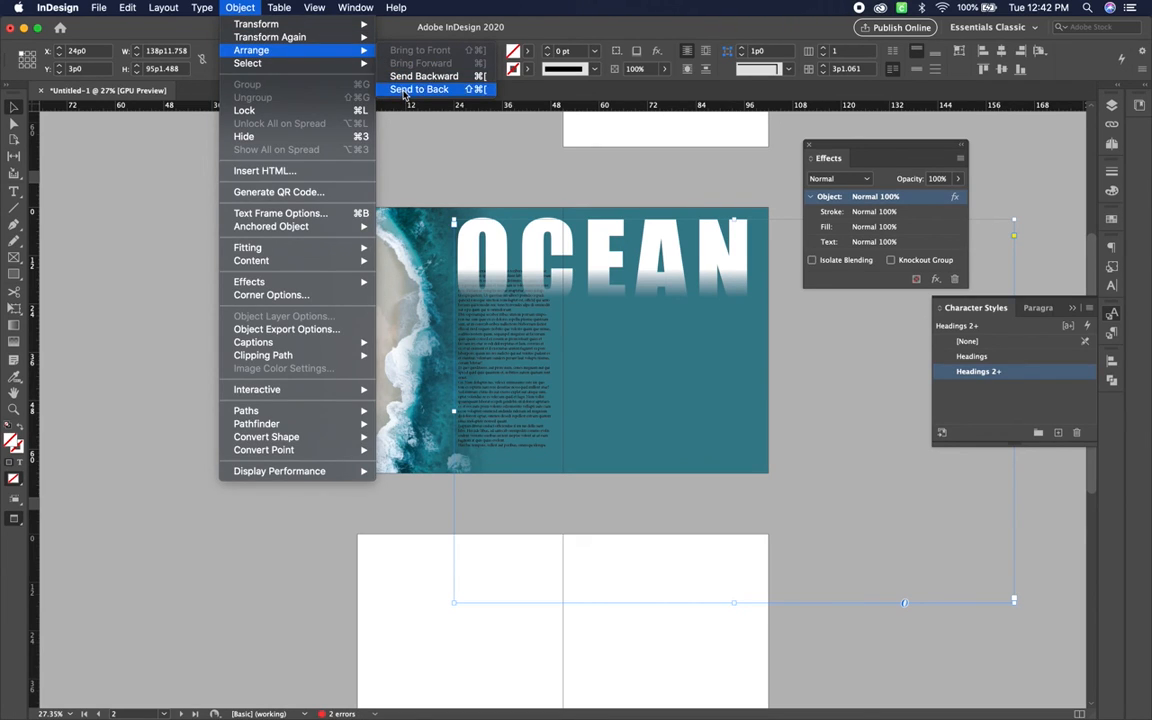
pyautogui.click(370, 82)
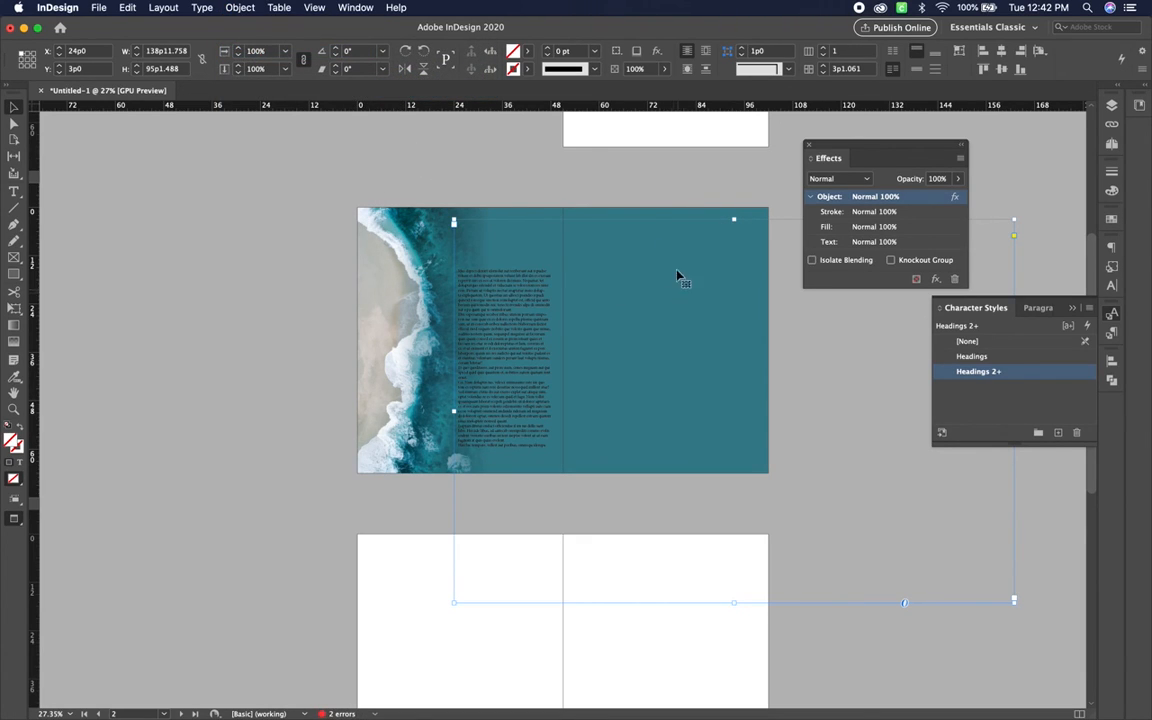
pyautogui.click(631, 218)
pyautogui.click(239, 8)
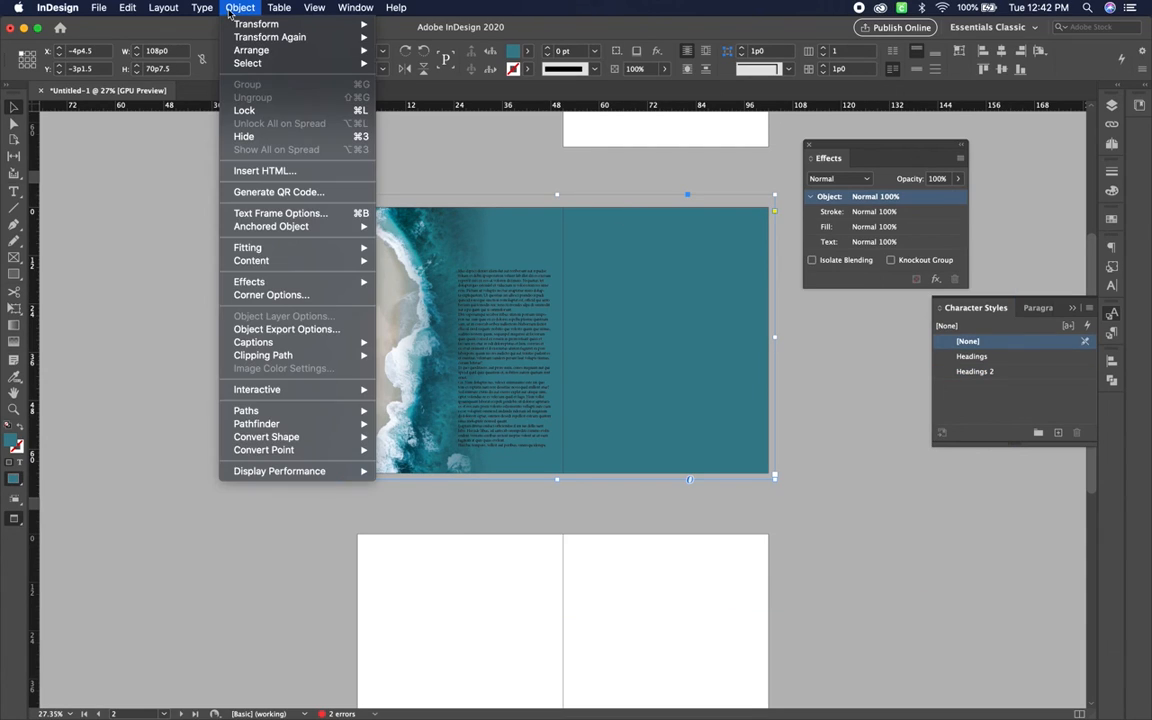
pyautogui.moveTo(327, 55)
pyautogui.click(419, 89)
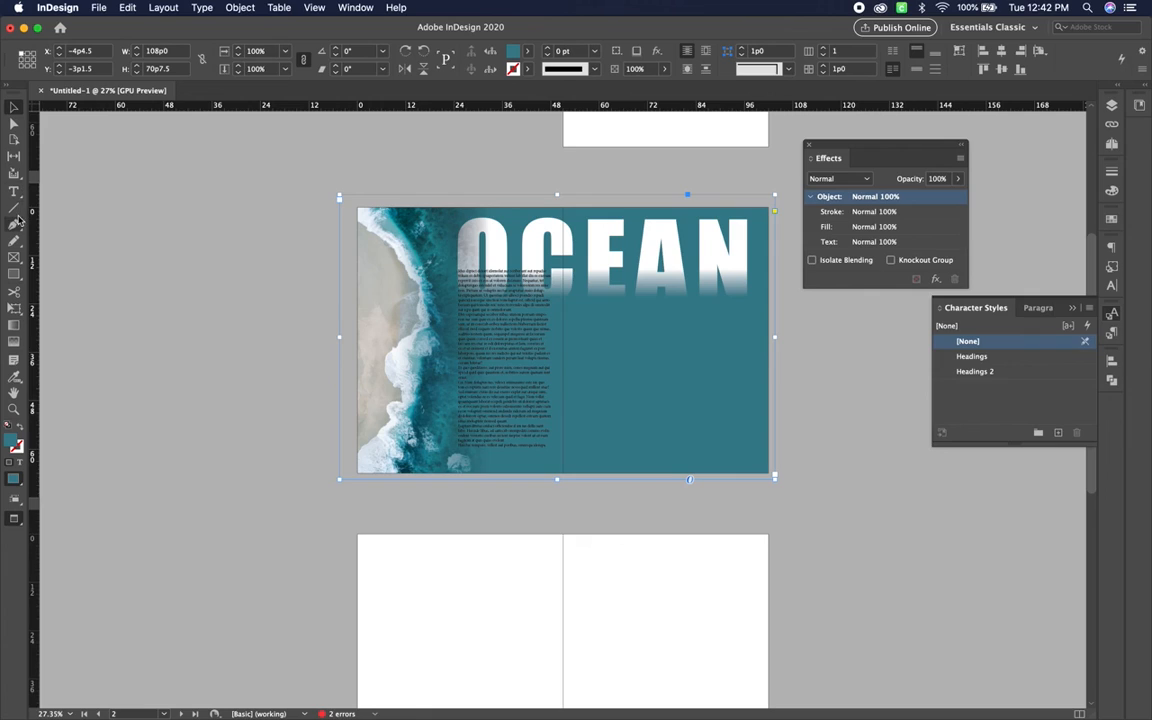
# - Try a Gradient Feather on the teal background frame and undo it
pyautogui.click(16, 343)
pyautogui.click(499, 220)
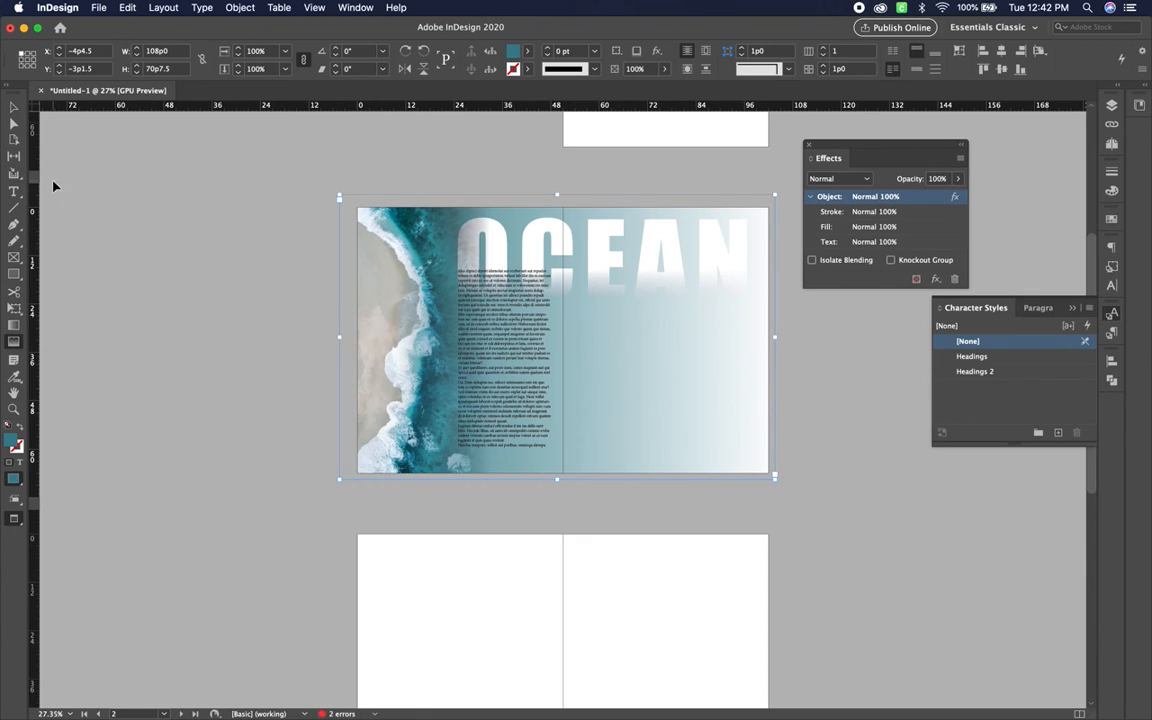
pyautogui.press('super+z')
pyautogui.click(13, 107)
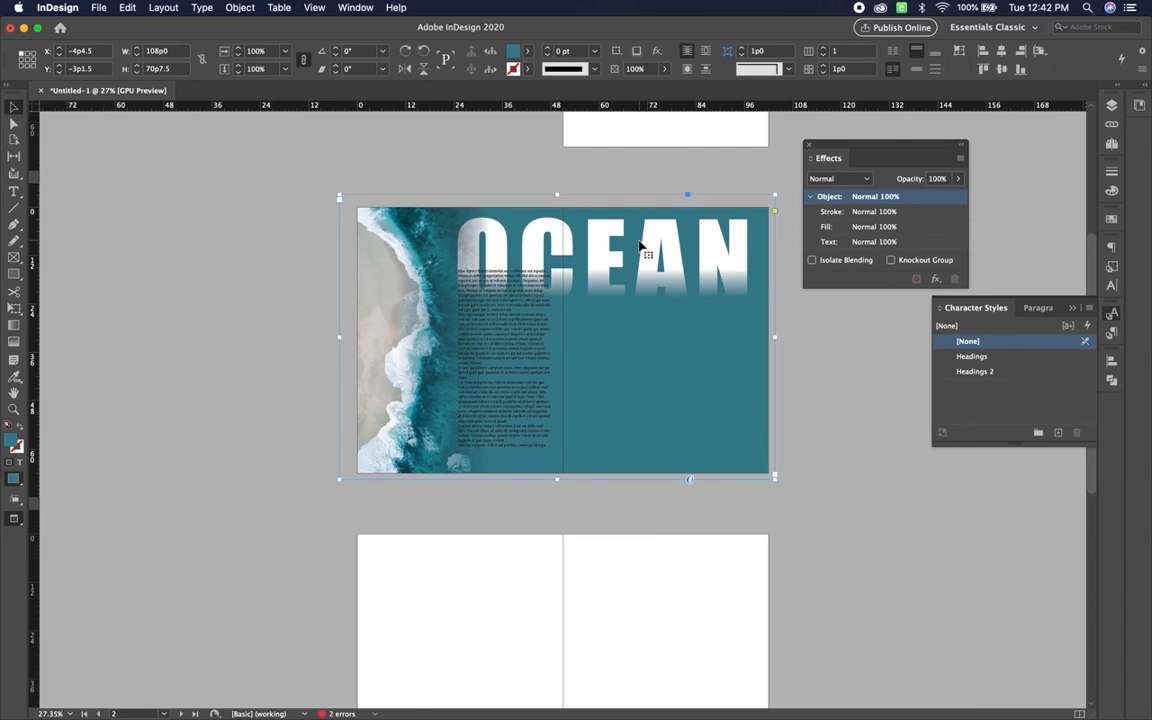
# - Try Multiply for the text blending mode of the teal background frame and set it to Screen
pyautogui.click(859, 241)
pyautogui.click(845, 181)
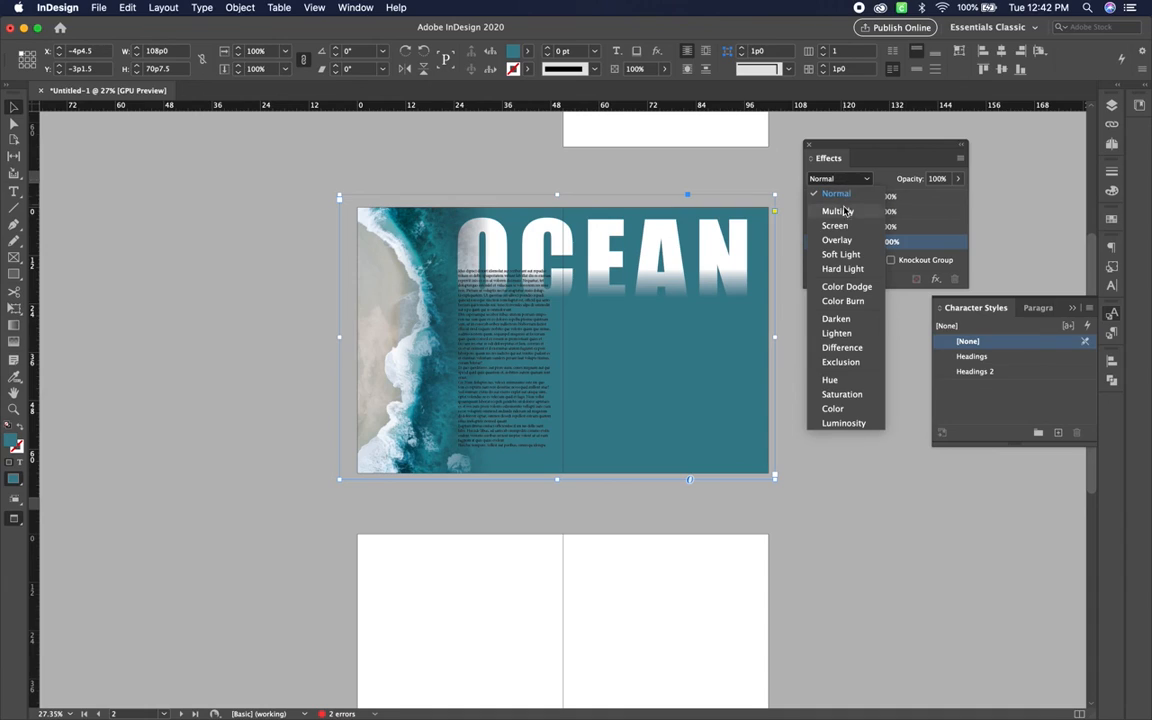
pyautogui.click(838, 211)
pyautogui.click(840, 180)
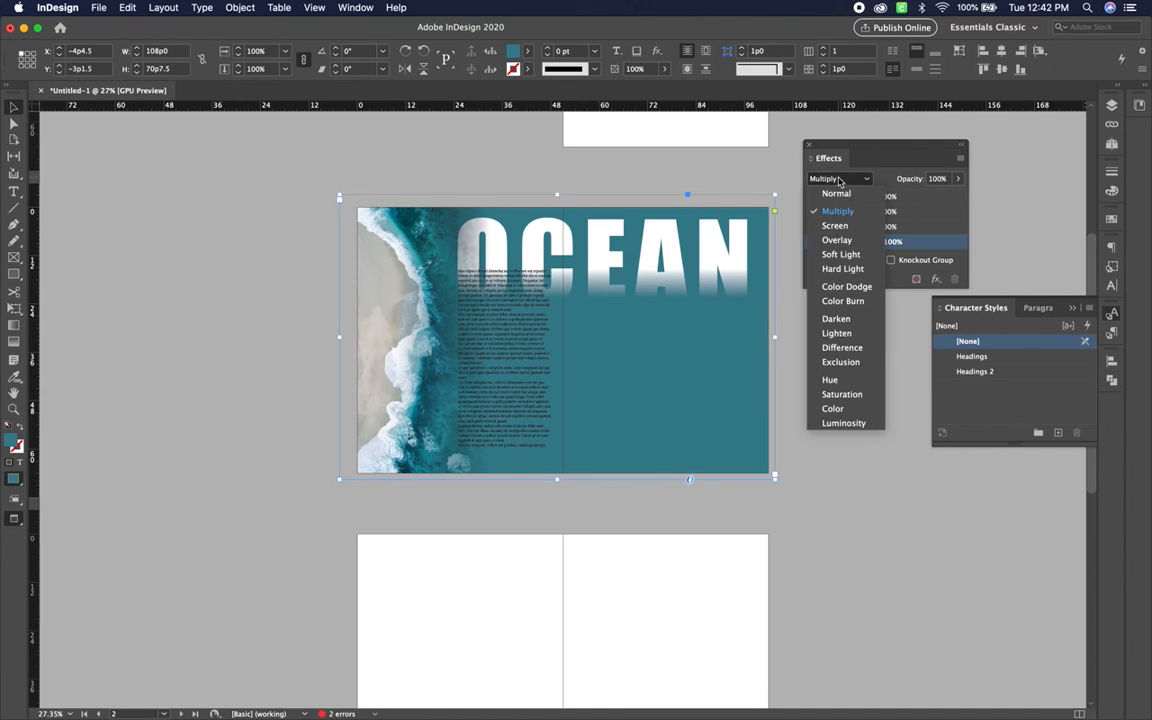
pyautogui.click(836, 225)
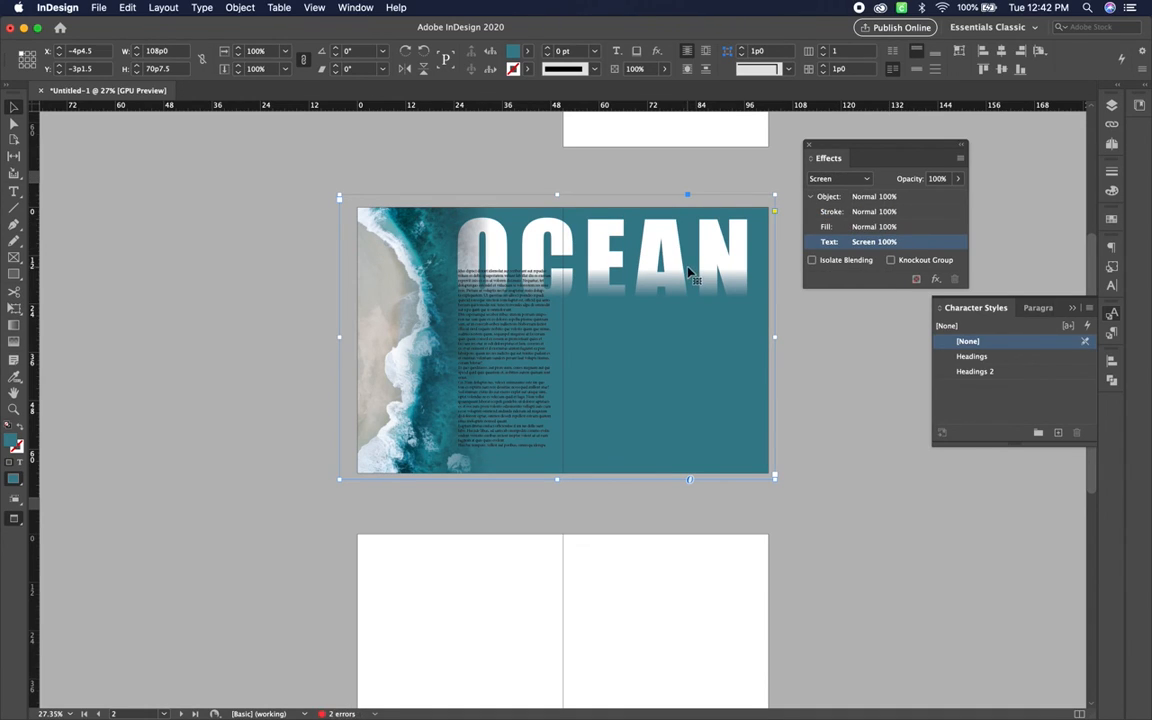
pyautogui.click(723, 187)
# - Compare the Multiply, Soft Light, Hard Light and Darken blending modes on the OCEAN frame and set it to Overlay
pyautogui.click(722, 226)
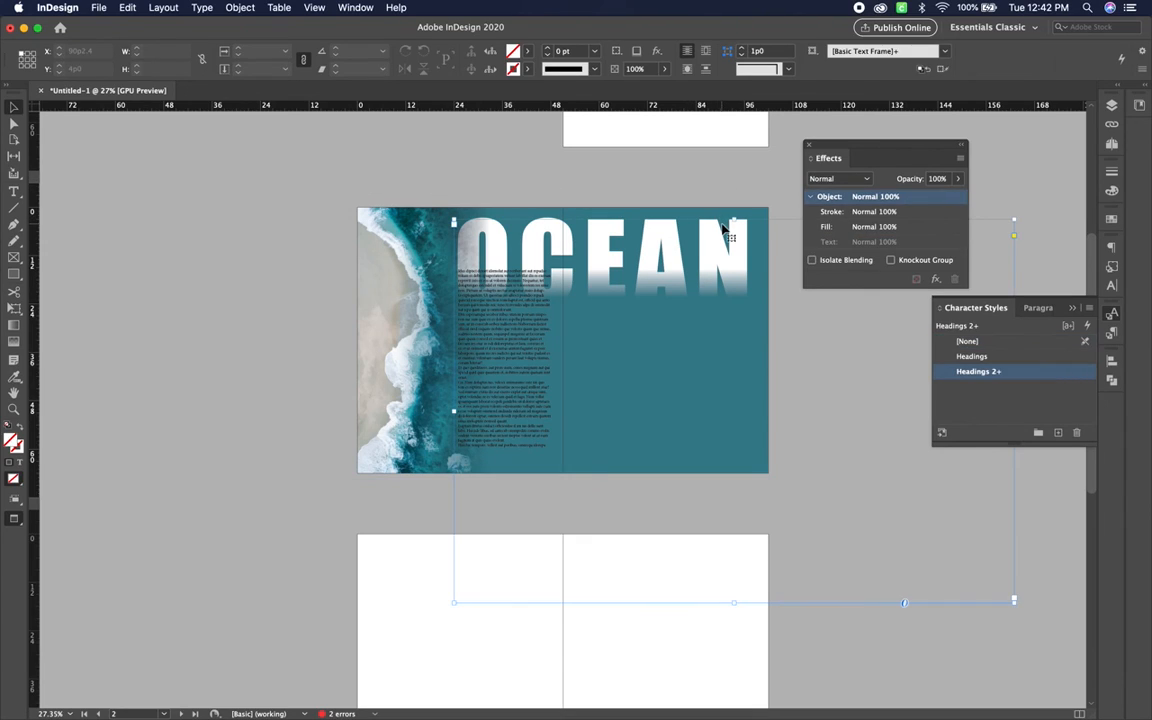
pyautogui.click(865, 181)
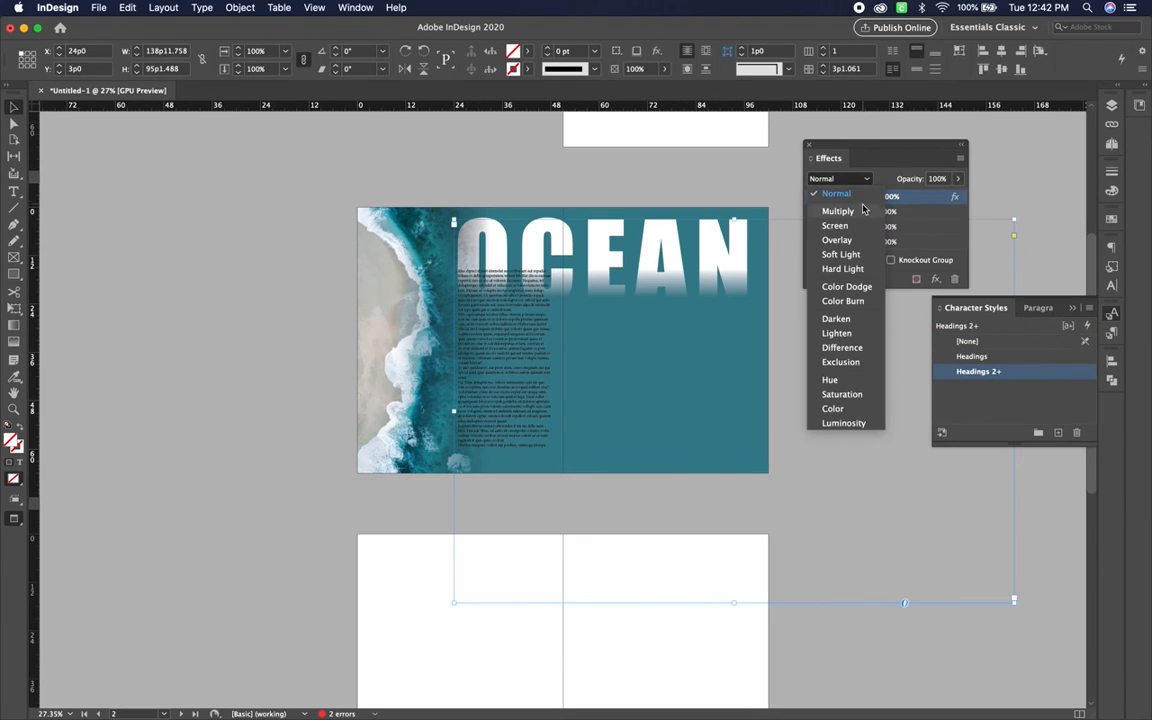
pyautogui.click(838, 211)
pyautogui.click(855, 180)
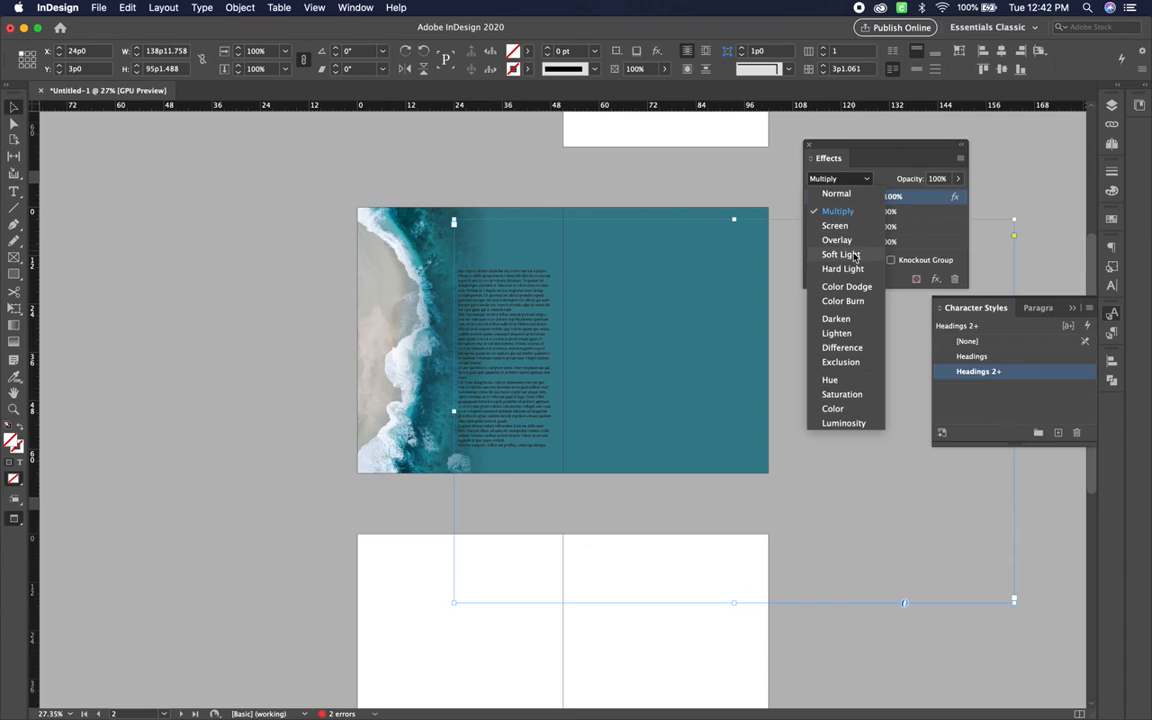
pyautogui.click(841, 254)
pyautogui.click(843, 181)
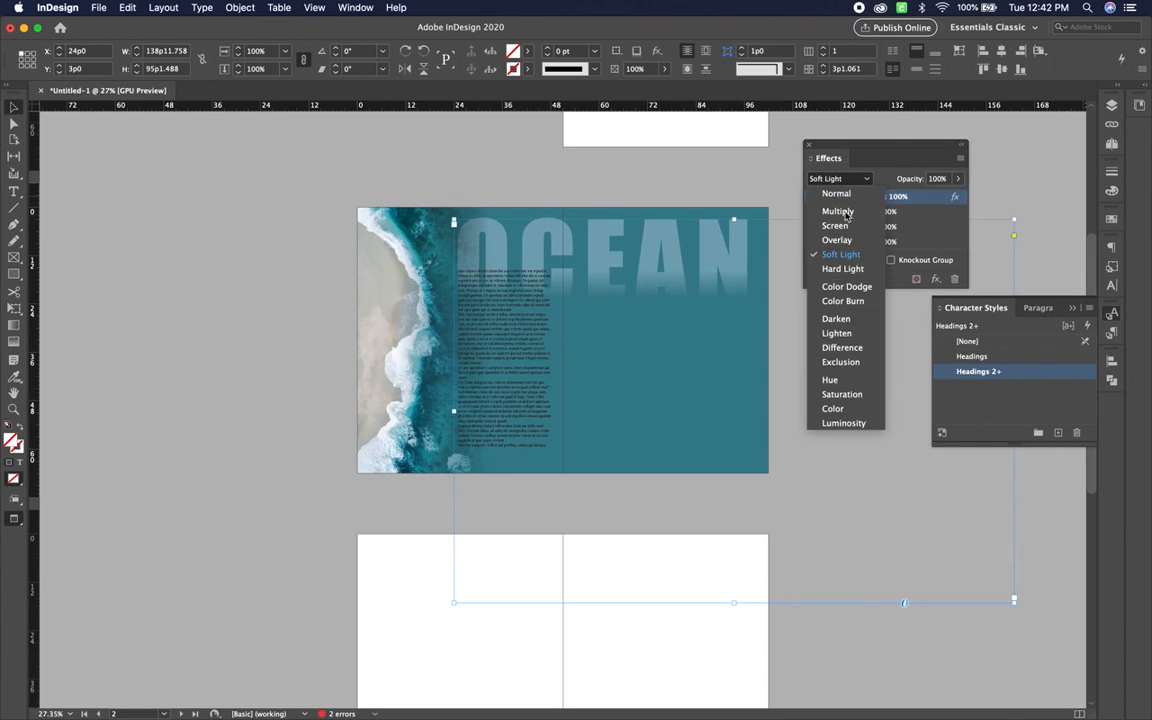
pyautogui.click(841, 270)
pyautogui.click(841, 181)
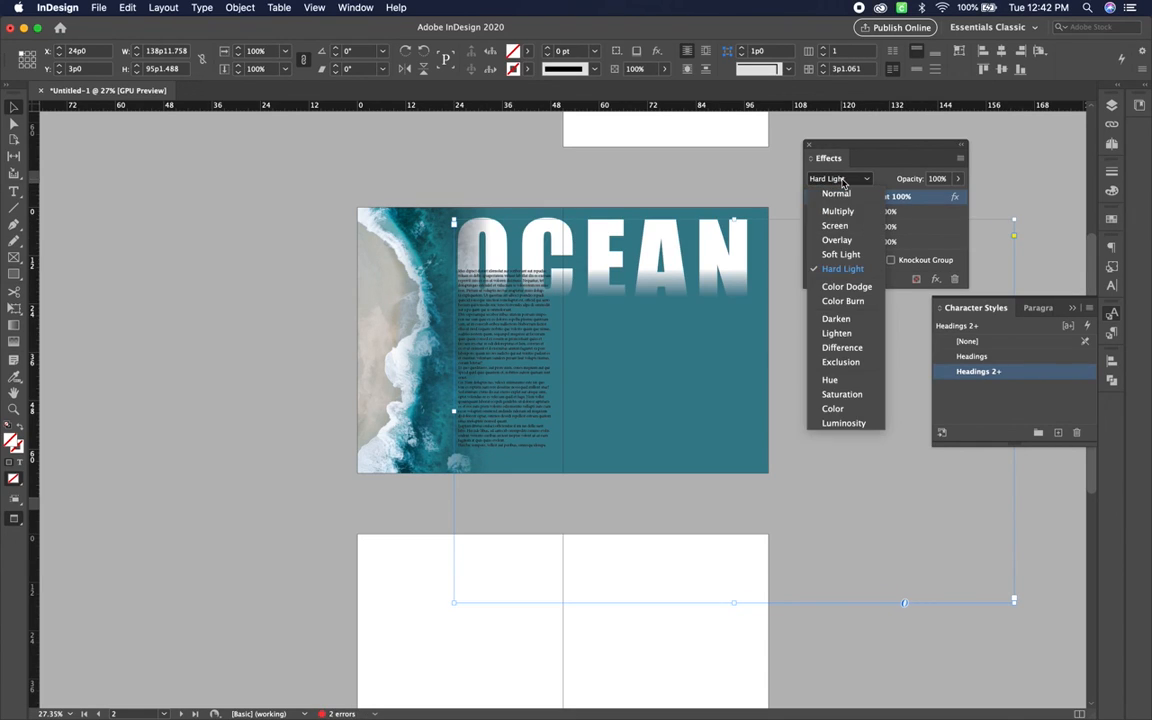
pyautogui.click(853, 324)
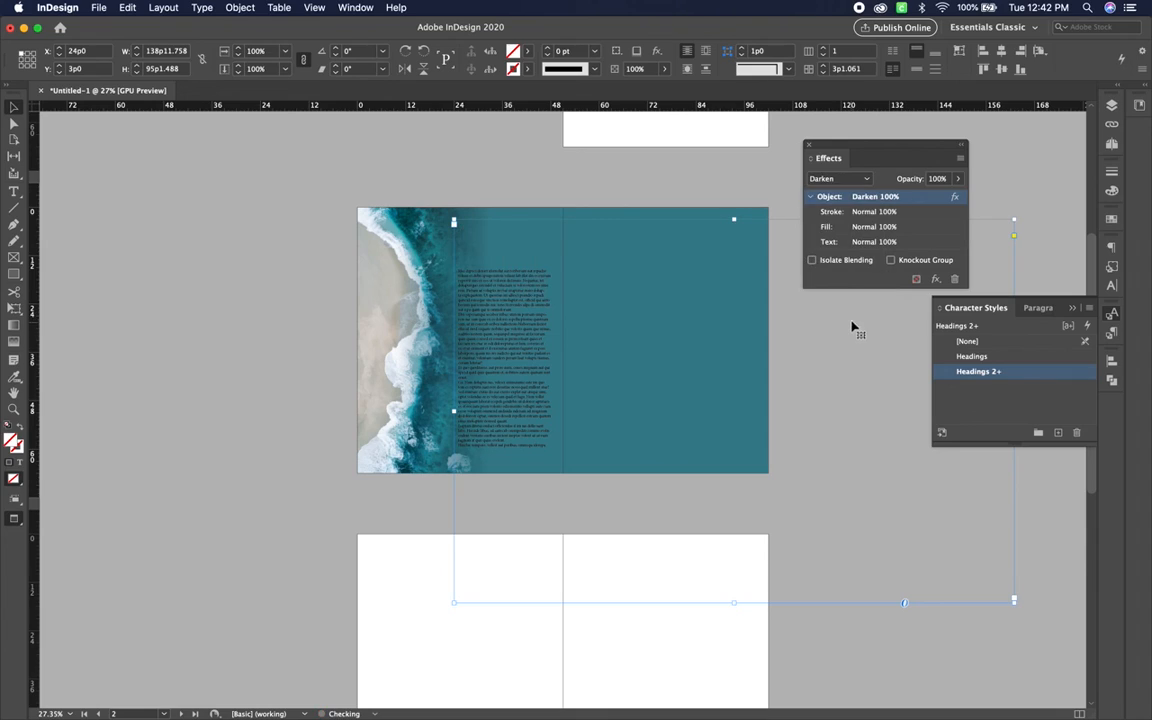
pyautogui.click(840, 179)
pyautogui.click(846, 243)
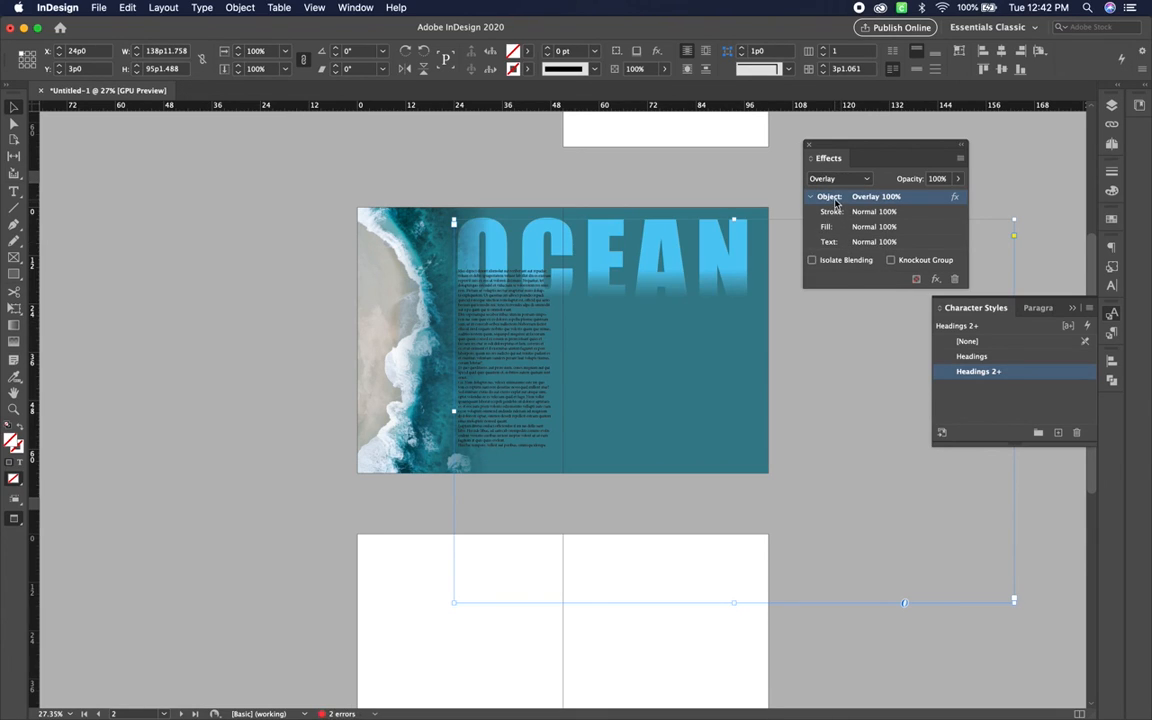
# - Lower the opacity of the OCEAN heading frame to 40% and deselect it
pyautogui.click(958, 178)
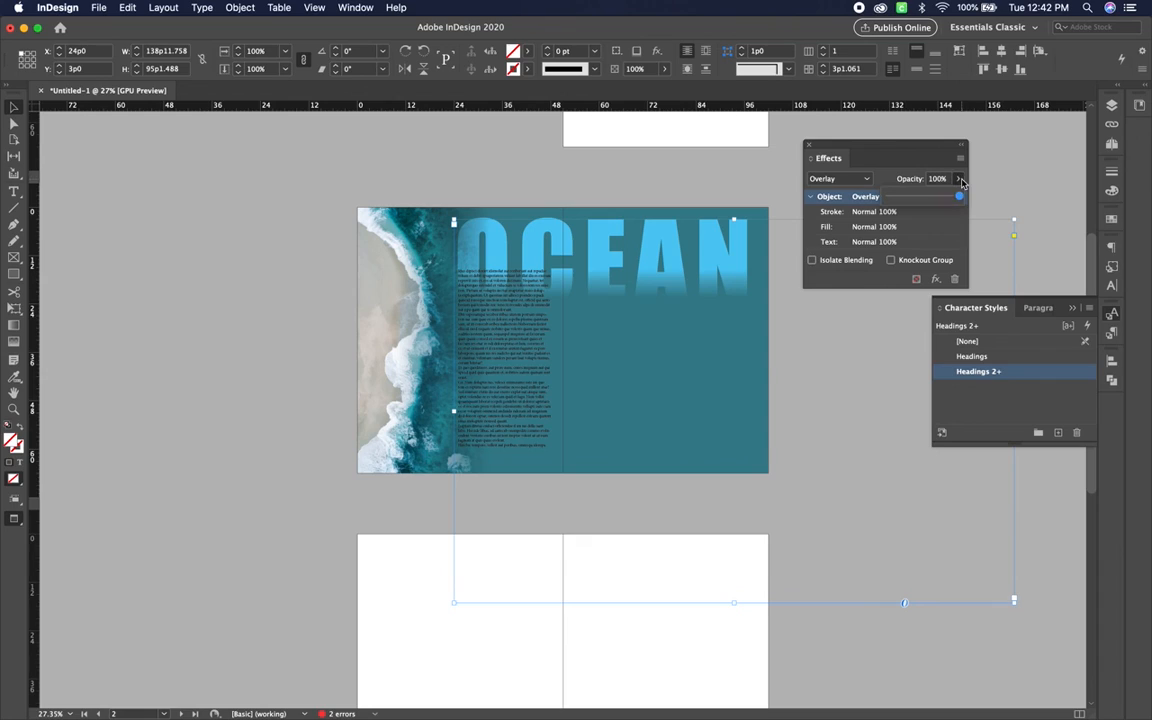
pyautogui.moveTo(956, 196); pyautogui.dragTo(916, 197)
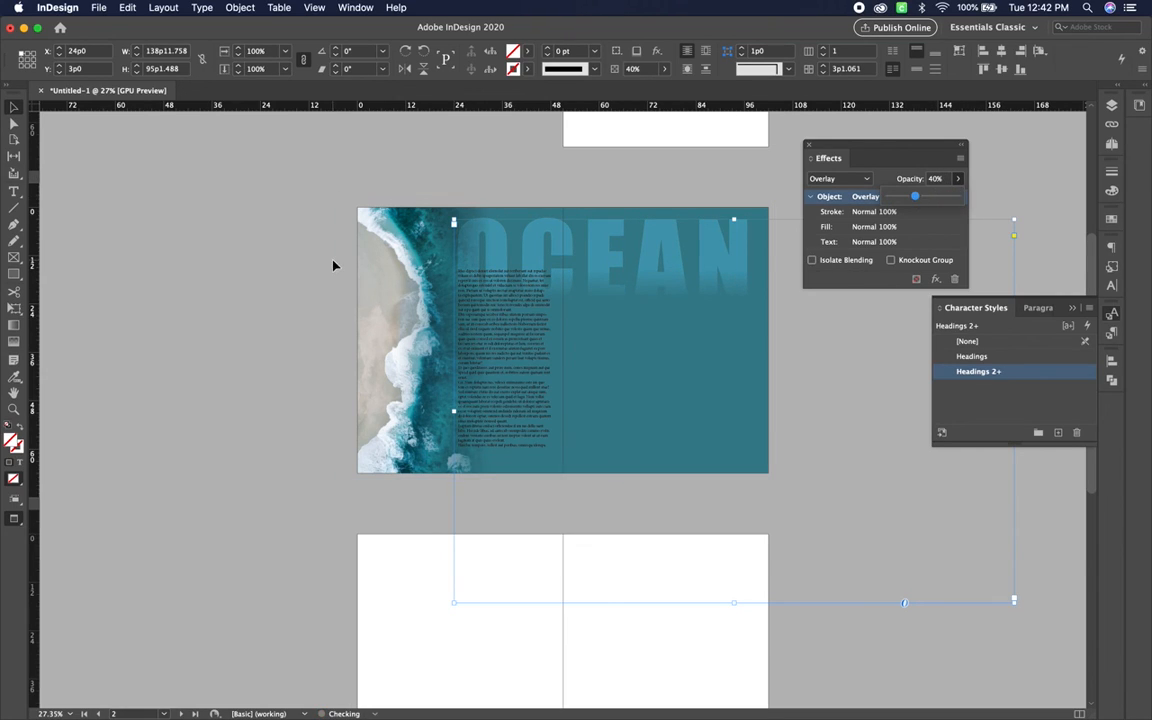
pyautogui.click(275, 270)
# - Move the body text frame slightly down beneath the OCEAN heading and deselect it
pyautogui.click(531, 343)
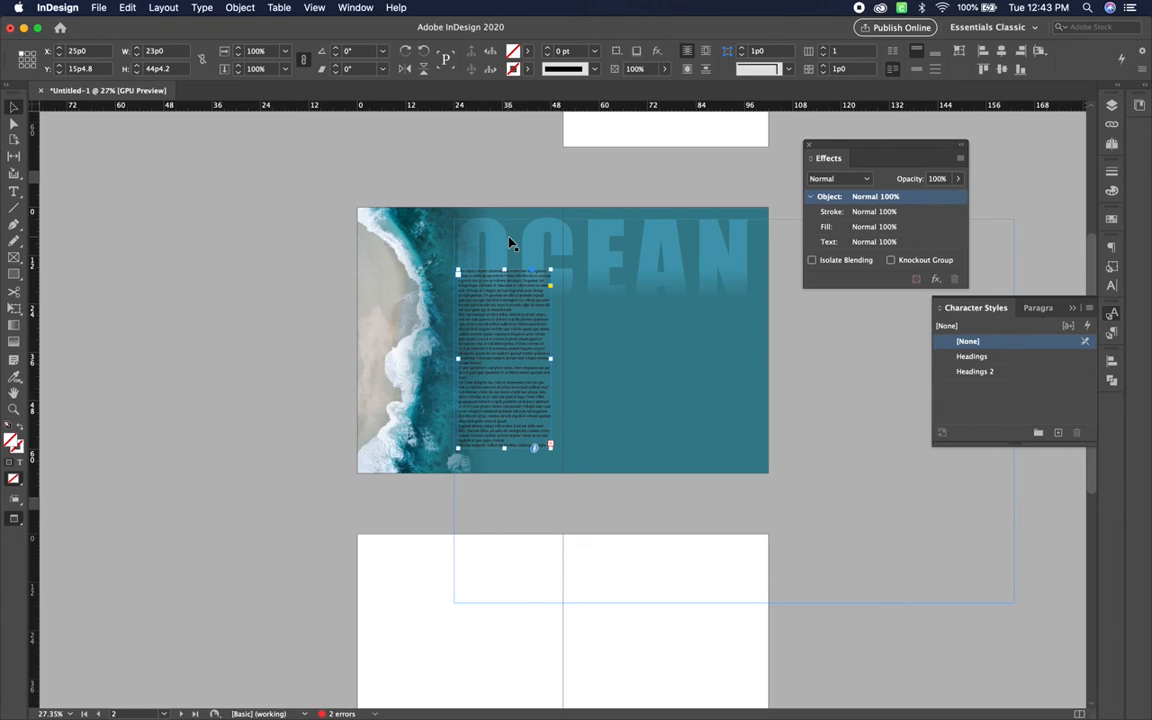
pyautogui.click(620, 378)
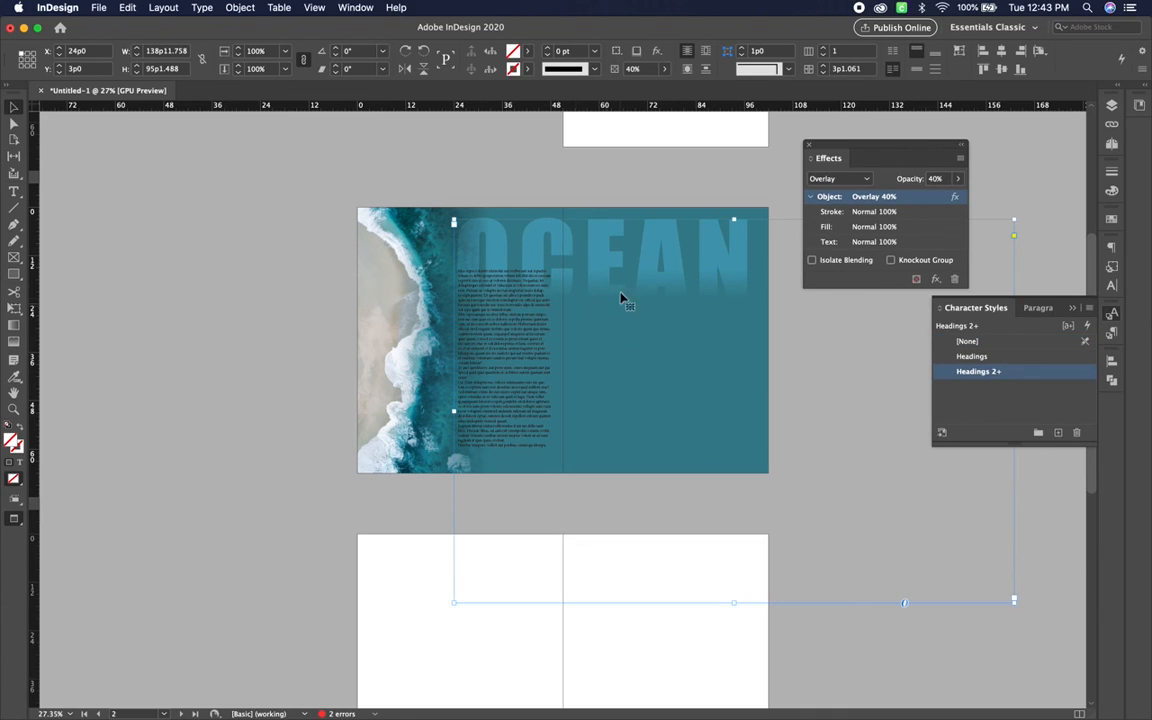
pyautogui.click(500, 338)
pyautogui.moveTo(498, 383); pyautogui.dragTo(502, 410)
pyautogui.click(252, 283)
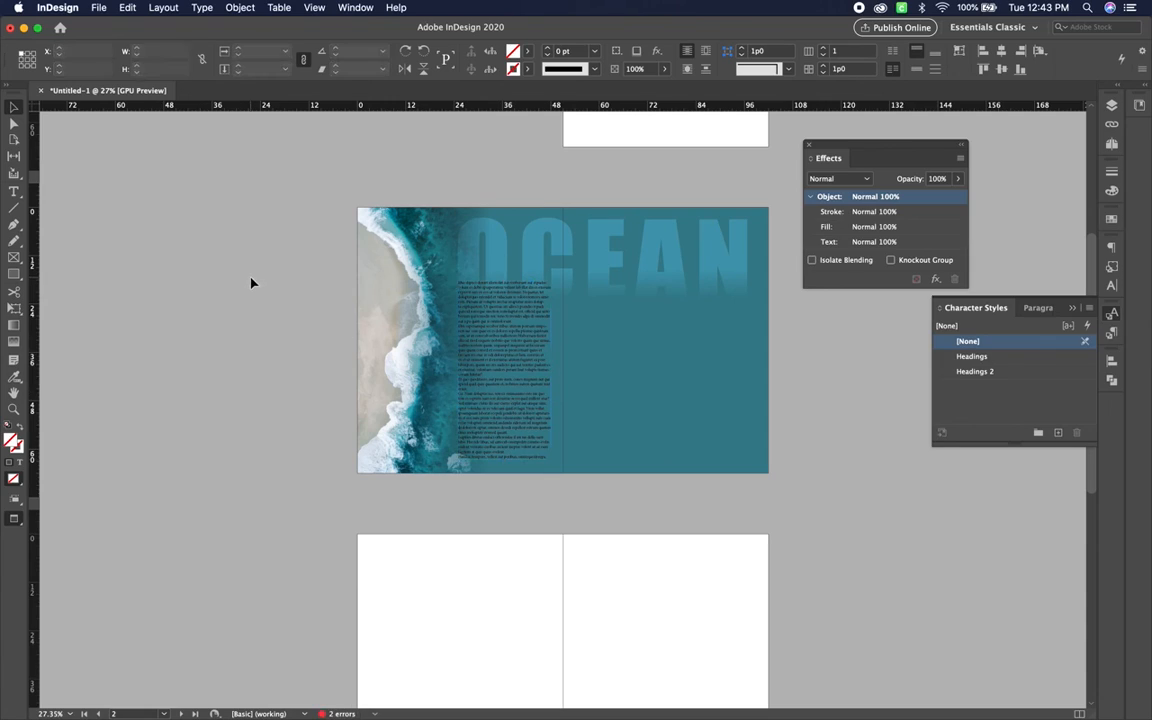
pyautogui.click(13, 191)
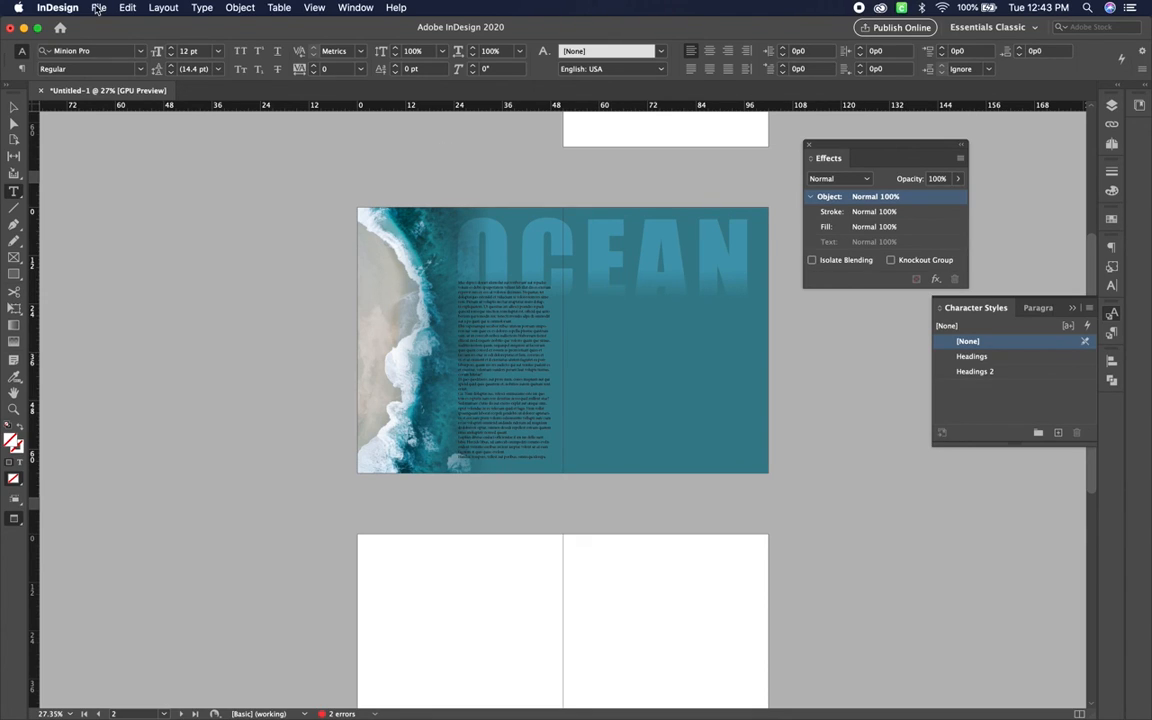
pyautogui.click(13, 107)
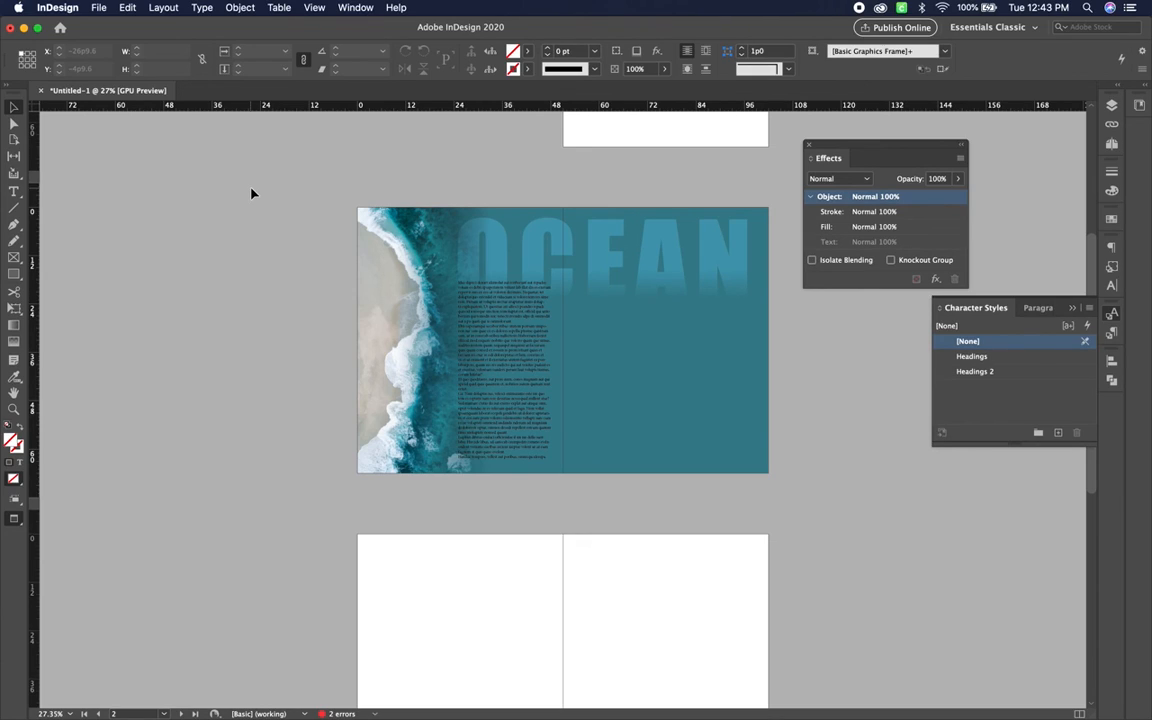
pyautogui.scroll(5, 251, 193)
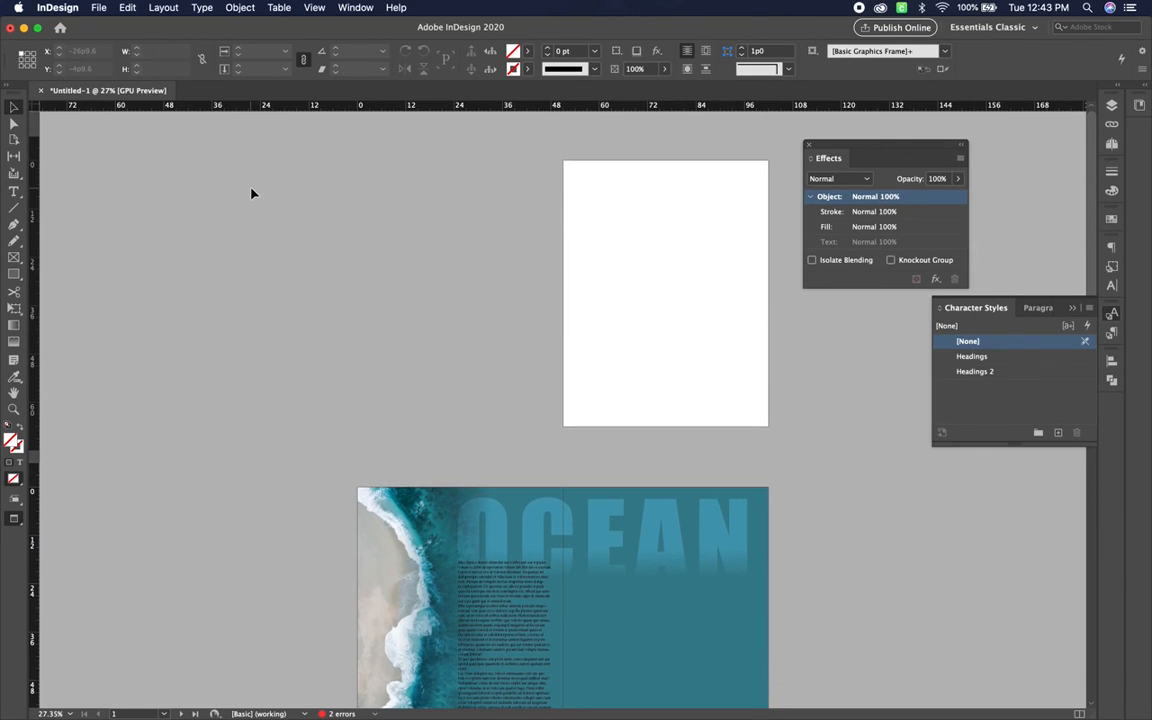
pyautogui.scroll(-1, 251, 193)
pyautogui.scroll(-4, 251, 193)
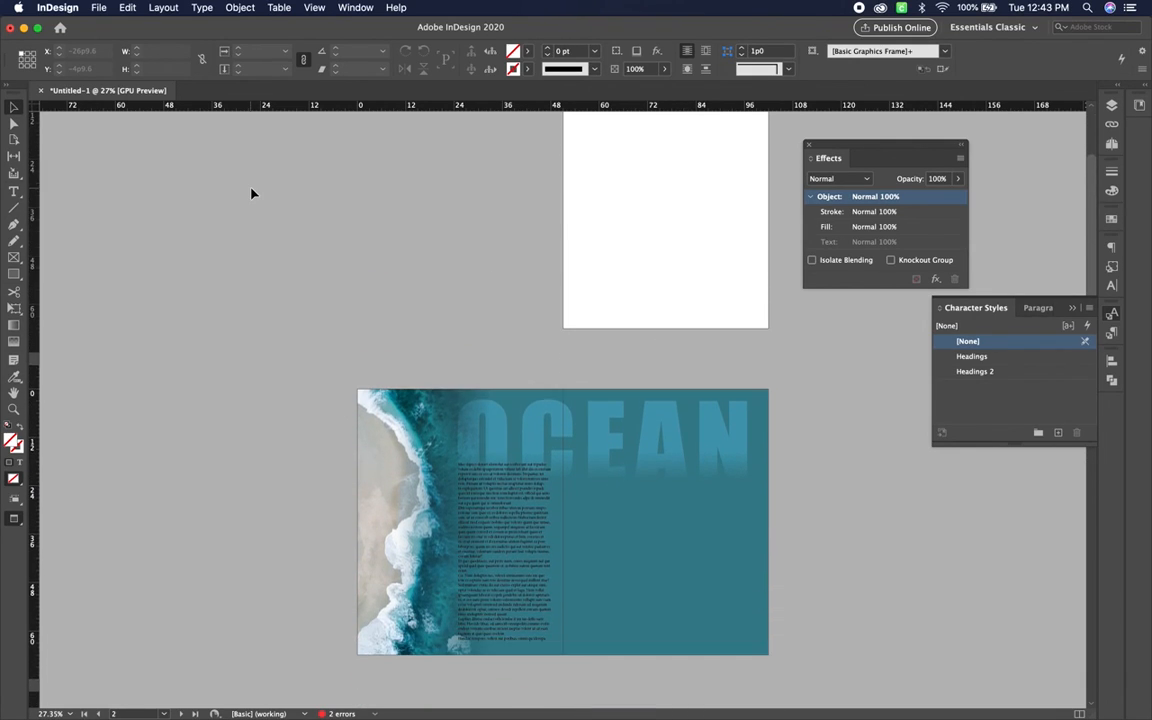
pyautogui.scroll(-1, 251, 193)
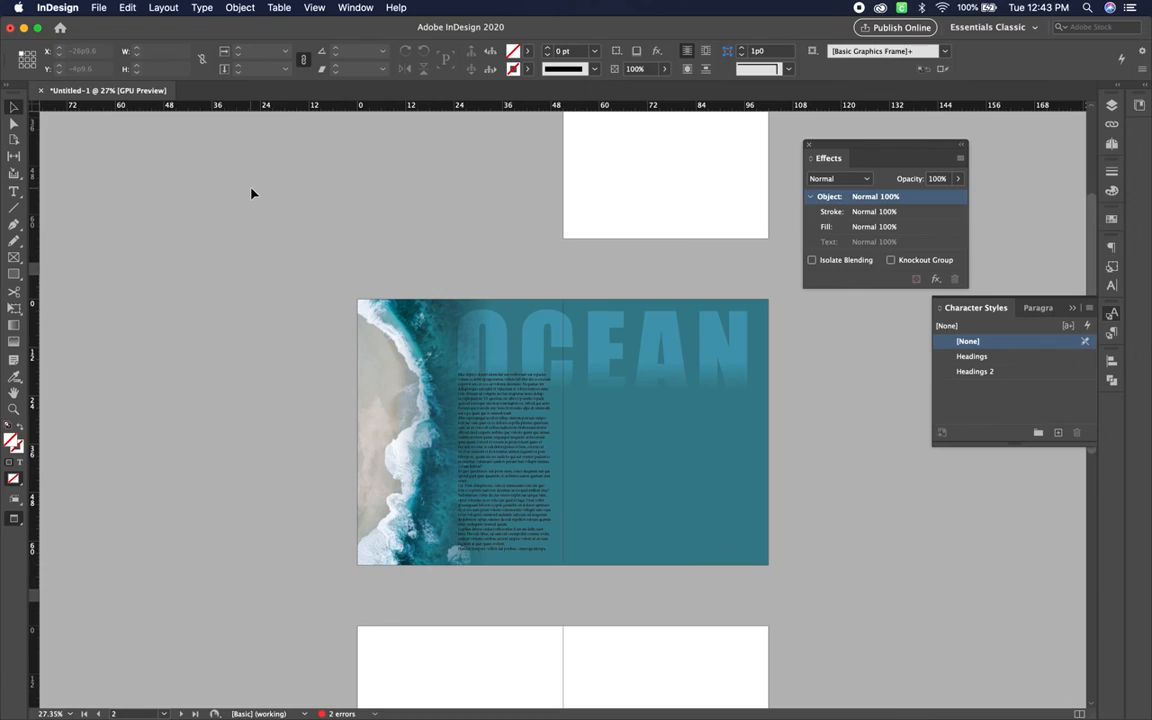